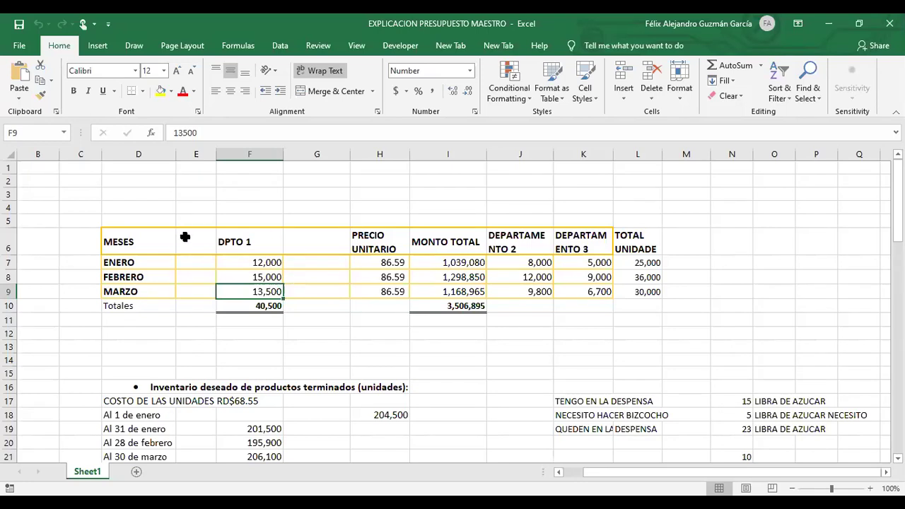
Examine the monthly sales table, the desired finished-goods inventory and the materials production budget.
click(143, 237)
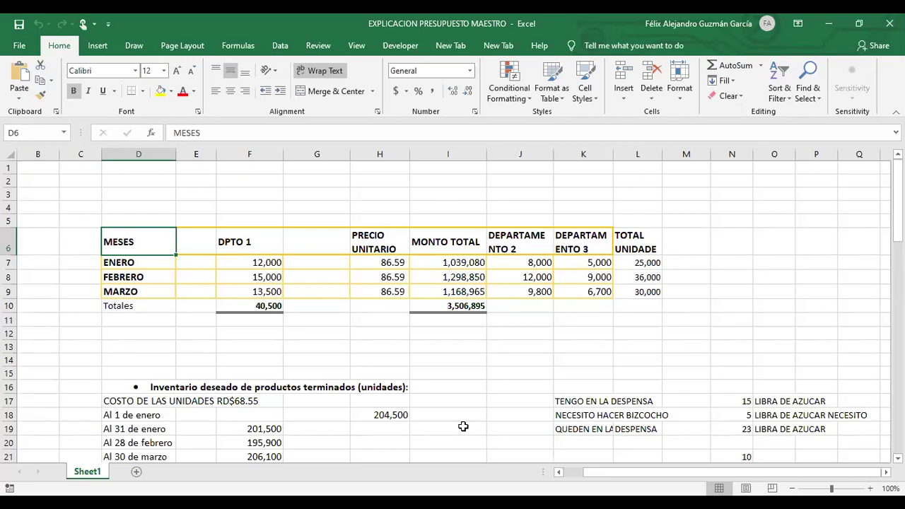
click(364, 331)
click(265, 290)
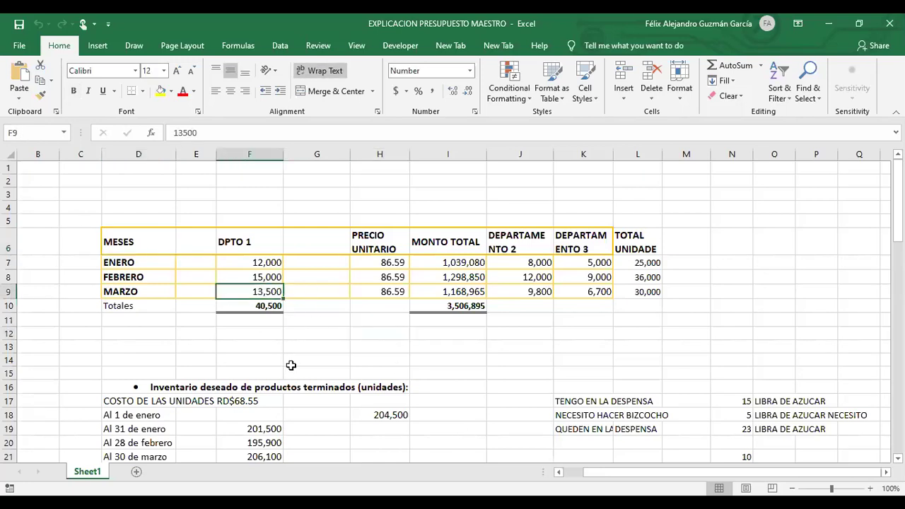
scroll(290, 365, down, 1)
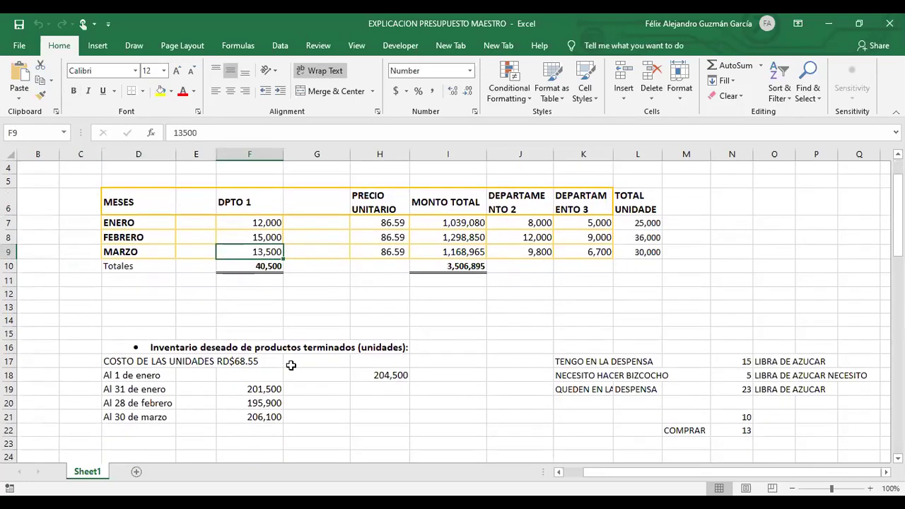
click(238, 204)
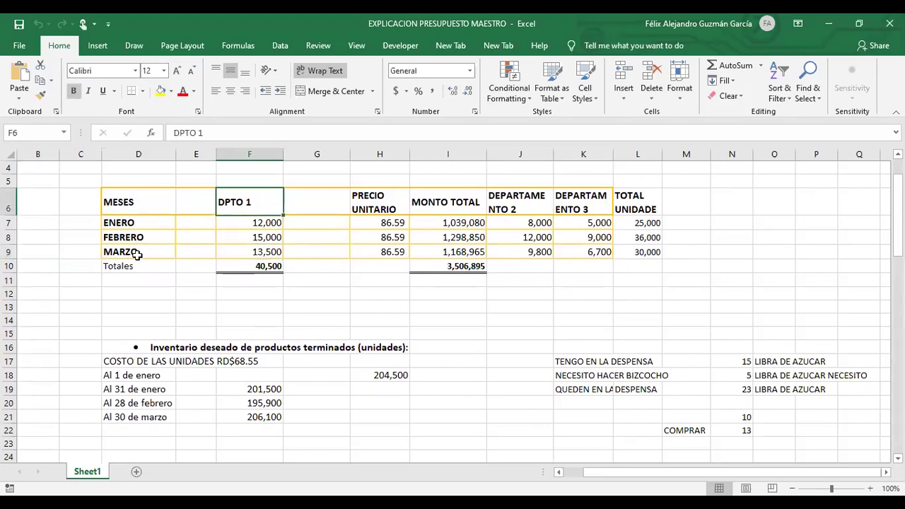
scroll(294, 385, down, 5)
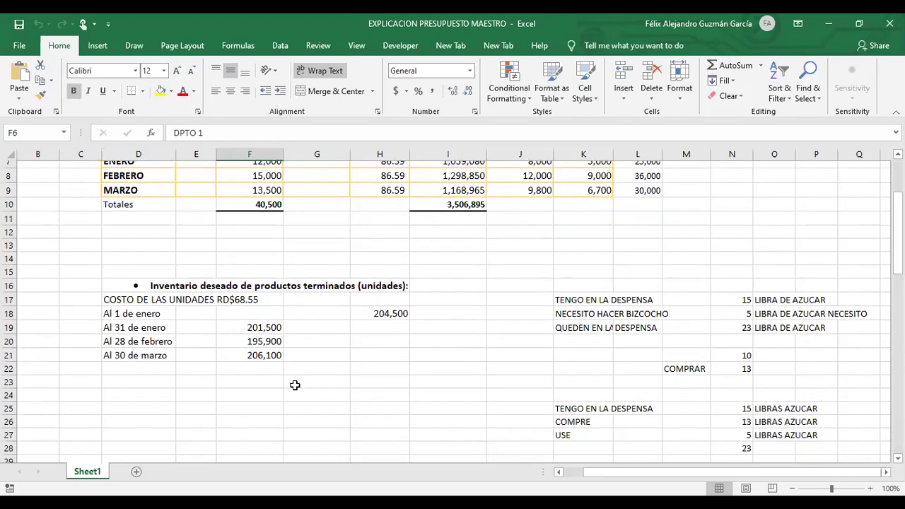
click(204, 327)
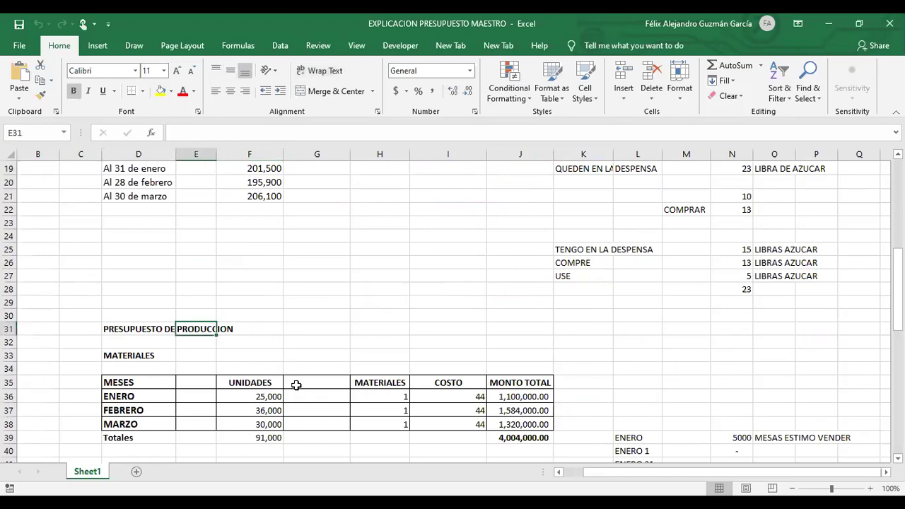
drag(253, 398, 501, 437)
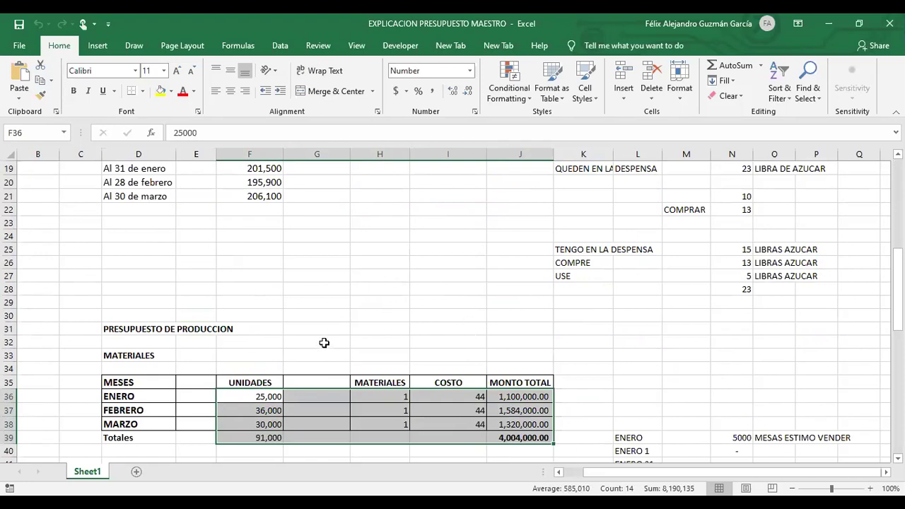
scroll(323, 343, up, 1)
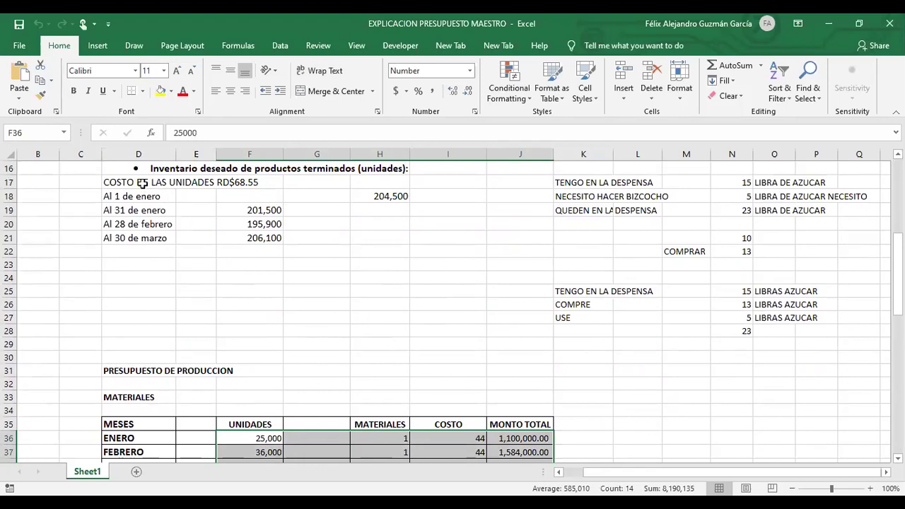
drag(133, 178, 372, 232)
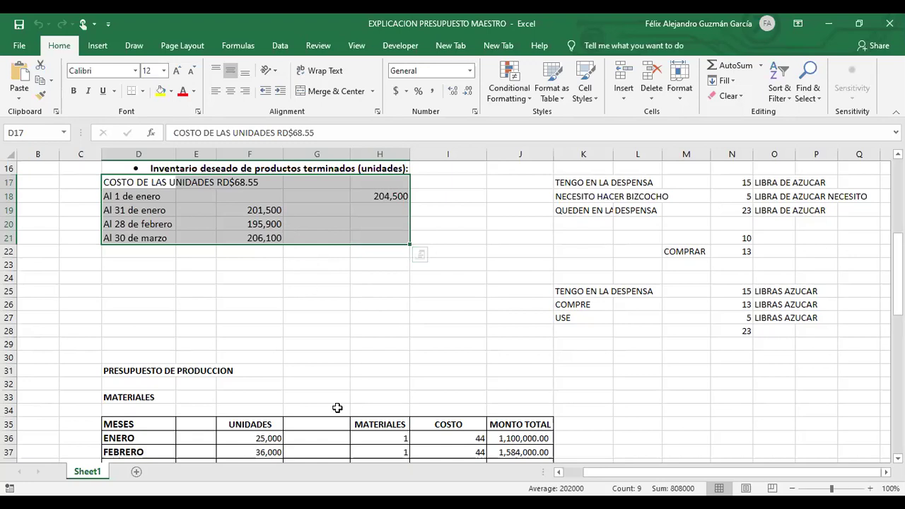
Compare the monthly units in the materials production budget with the DPTO 1 sales units and the desired inventory.
scroll(336, 405, down, 2)
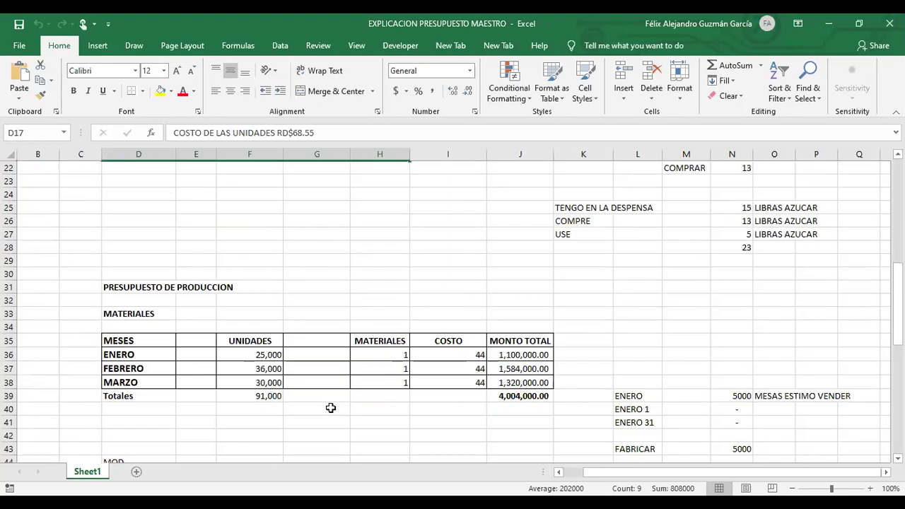
click(129, 290)
drag(268, 355, 272, 388)
scroll(299, 357, up, 6)
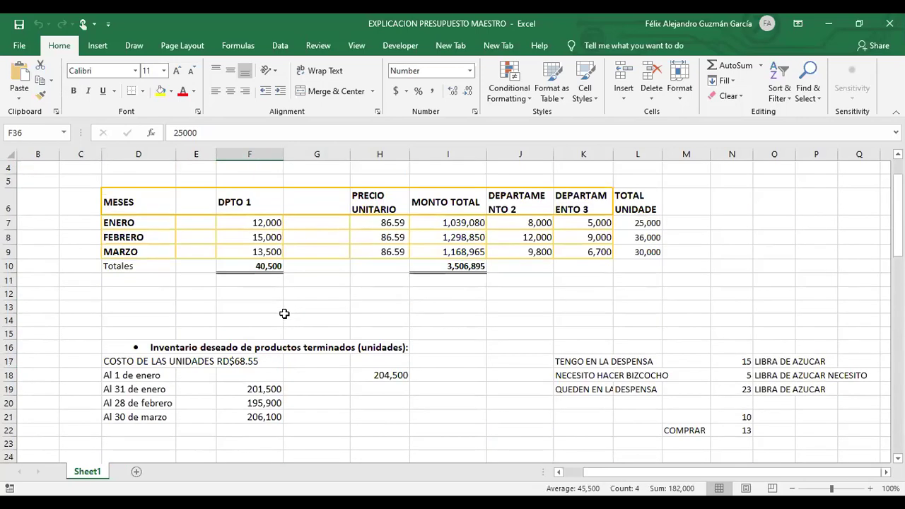
drag(269, 222, 269, 249)
scroll(304, 371, down, 4)
scroll(304, 371, down, 3)
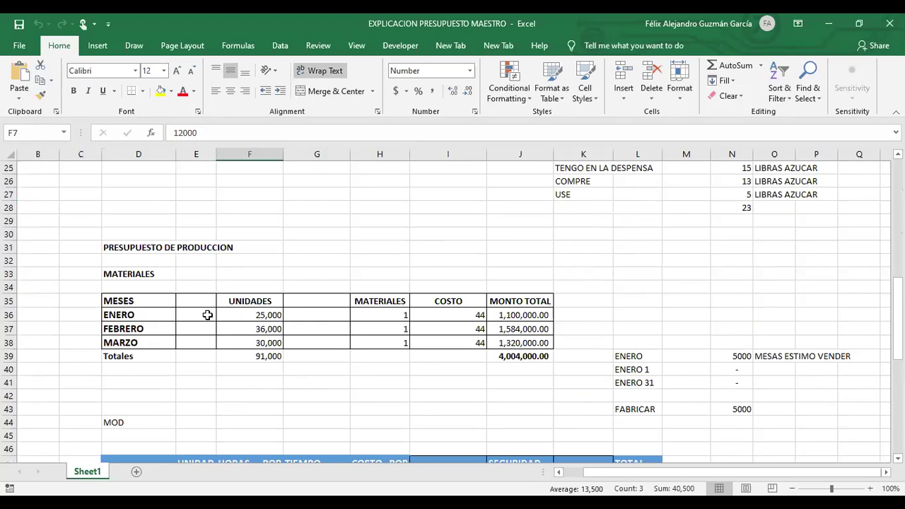
drag(244, 313, 268, 360)
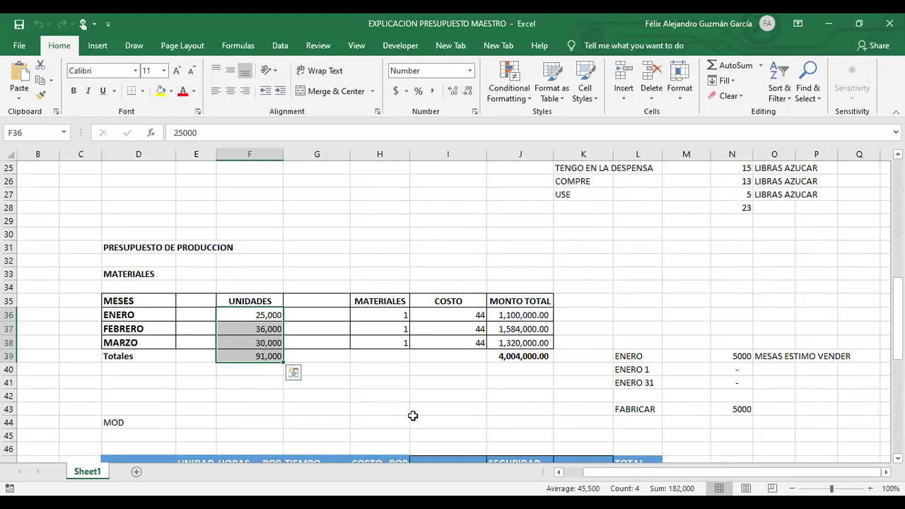
scroll(452, 357, up, 3)
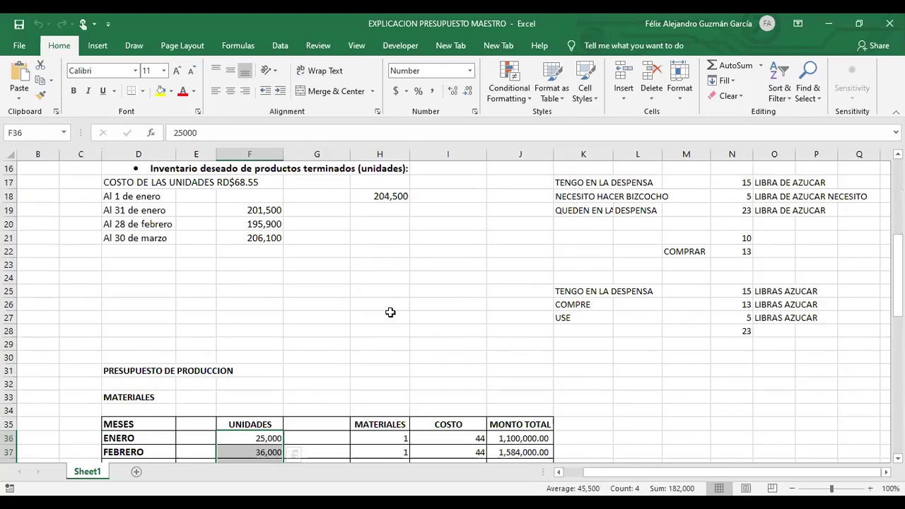
scroll(128, 205, up, 1)
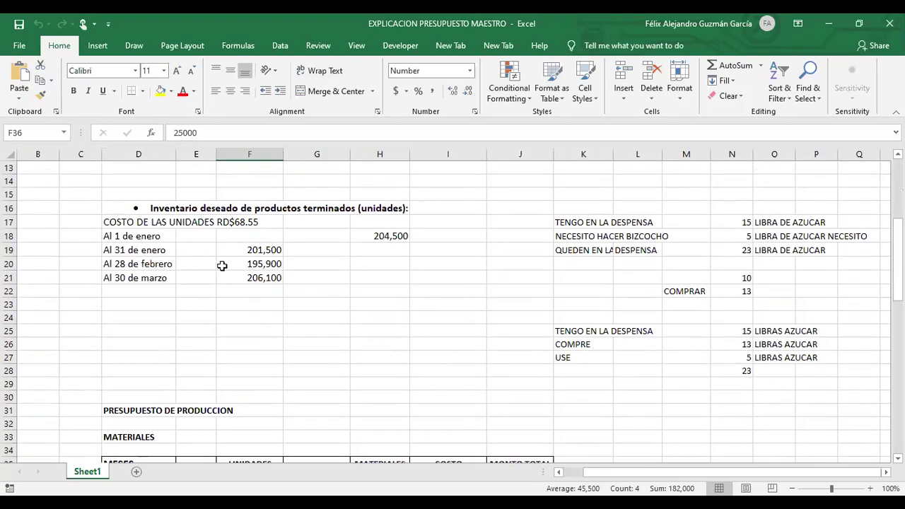
scroll(390, 357, down, 3)
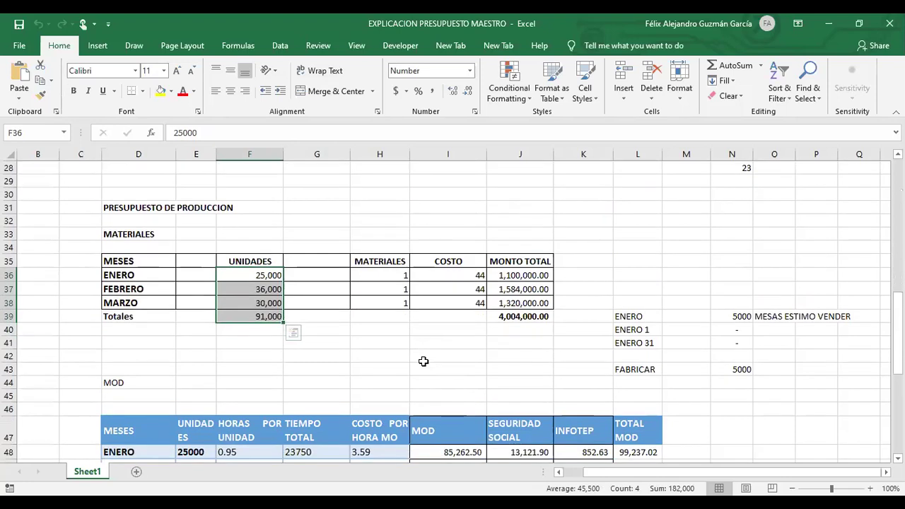
Examine the MOD table's hours per unit, labour cost, SEGURIDAD SOCIAL and INFOTEP columns.
scroll(424, 359, down, 2)
click(222, 346)
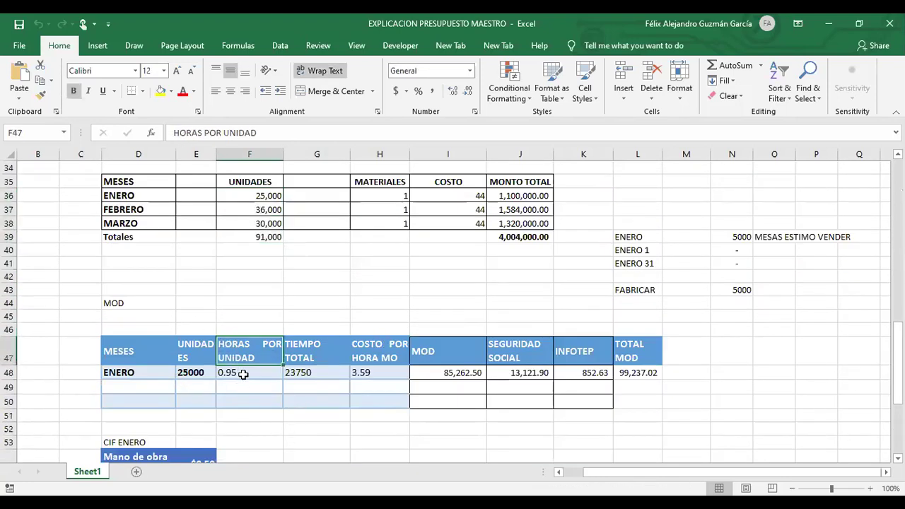
click(459, 353)
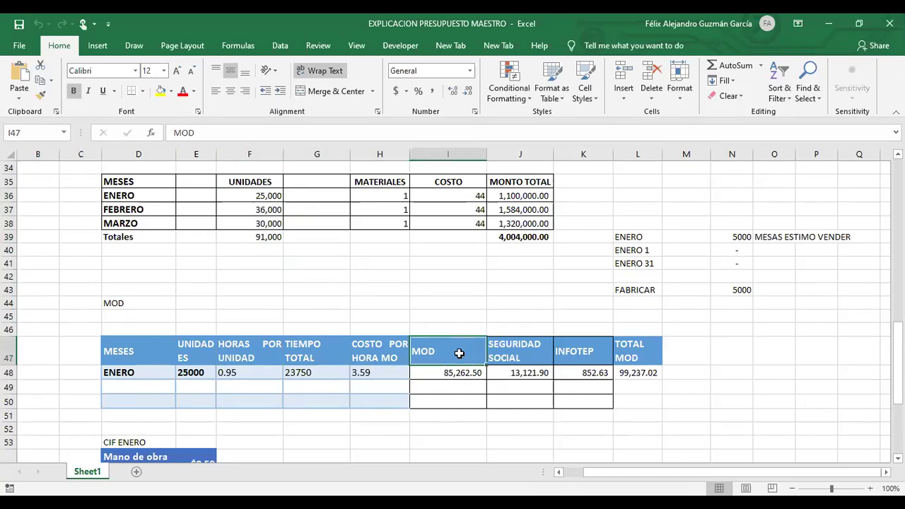
click(529, 364)
click(557, 350)
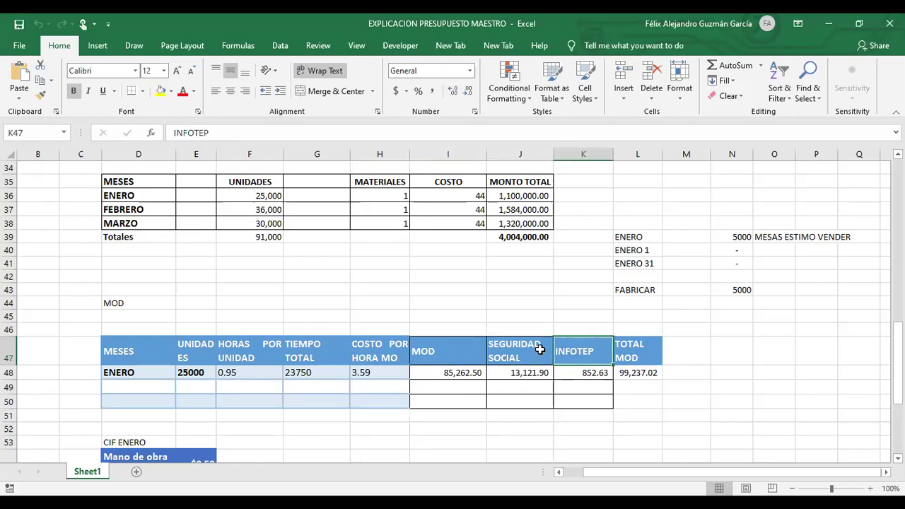
click(544, 349)
click(560, 355)
click(543, 354)
click(579, 357)
scroll(516, 376, down, 3)
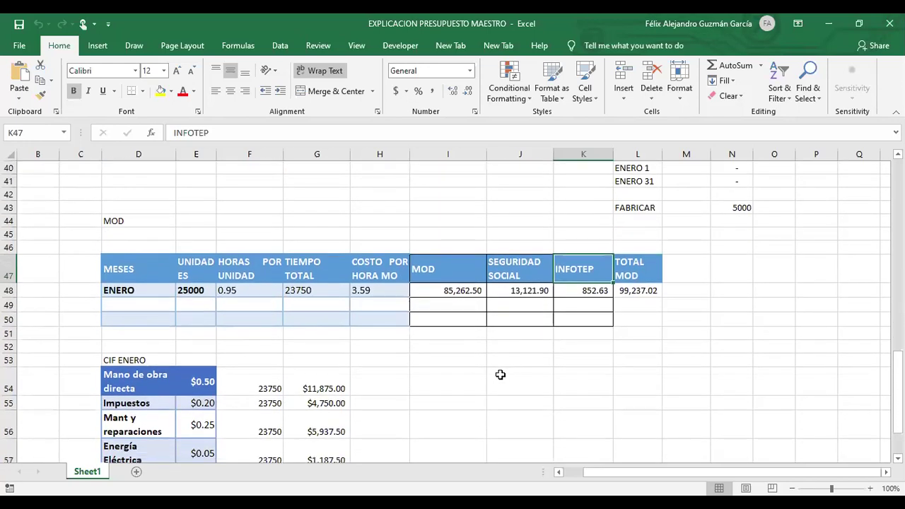
click(502, 378)
scroll(502, 377, down, 2)
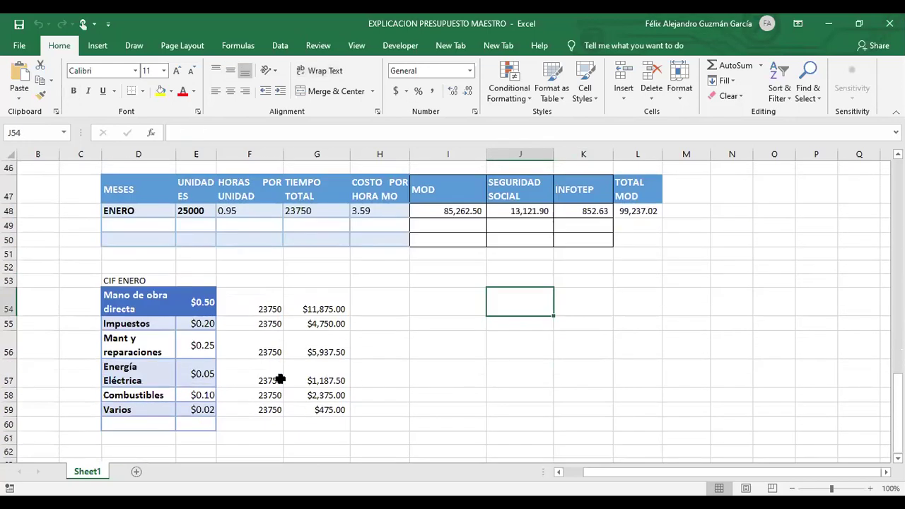
Correct the first cost label in the CIF ENERO table to "Mano de obra Indirecta".
click(106, 280)
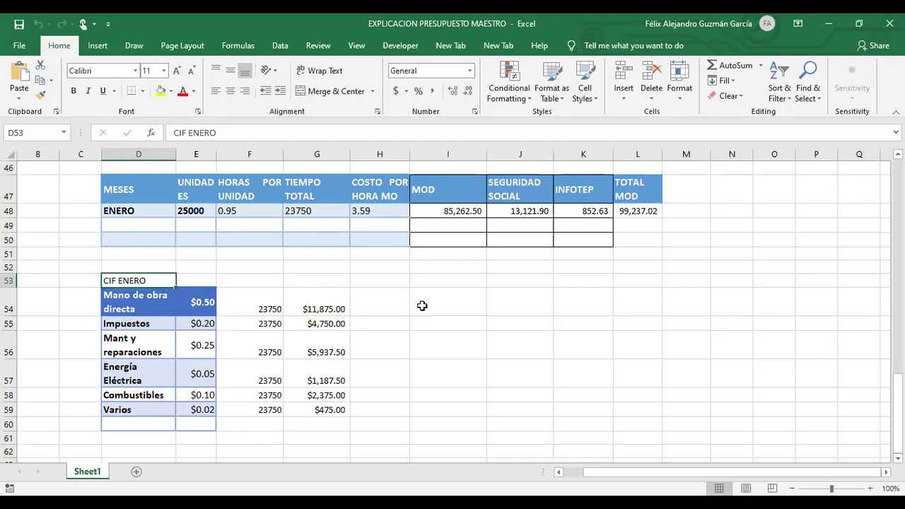
click(203, 309)
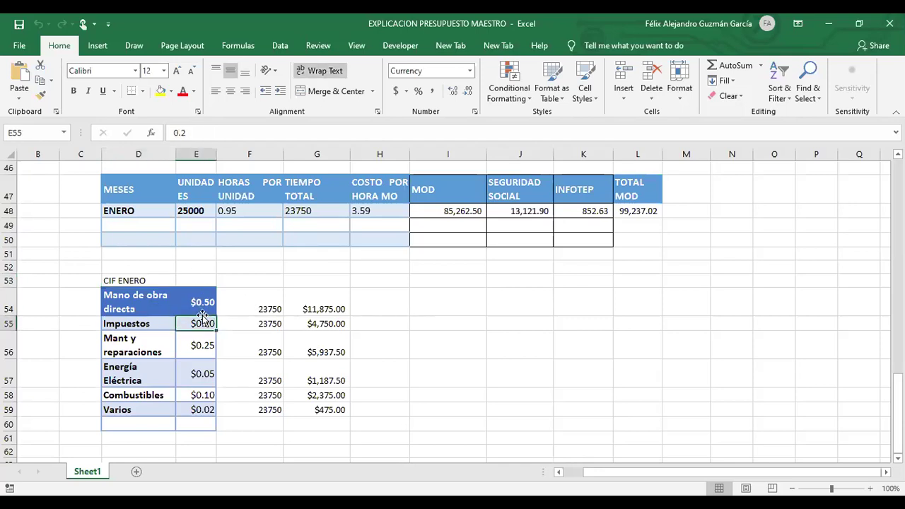
click(197, 320)
click(145, 296)
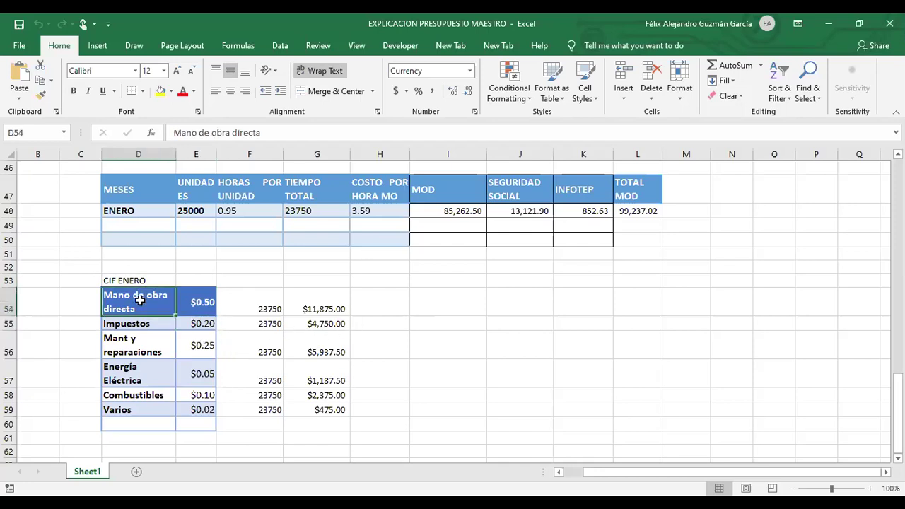
click(231, 133)
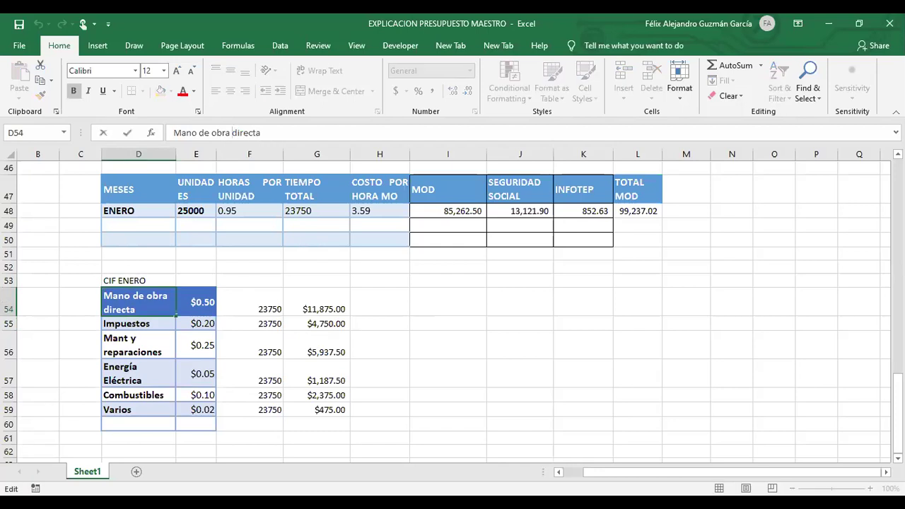
text(In)
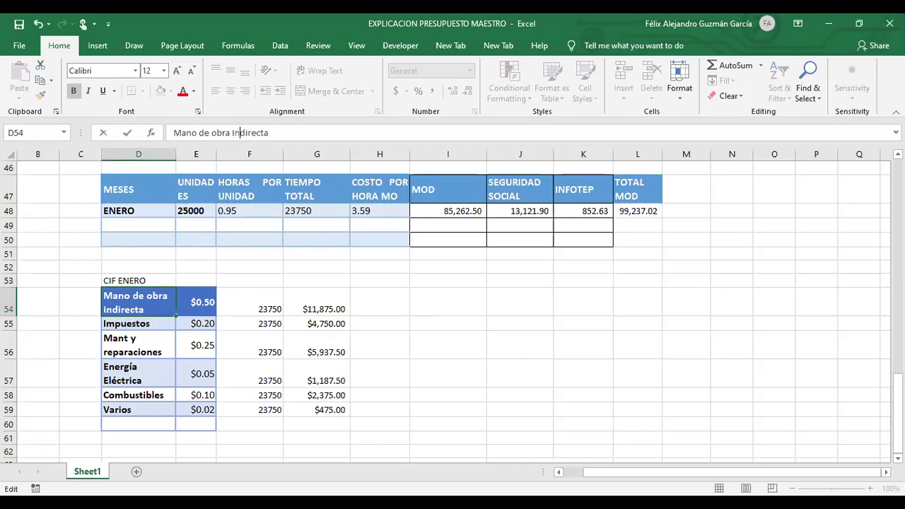
click(126, 280)
click(443, 371)
click(157, 304)
click(441, 372)
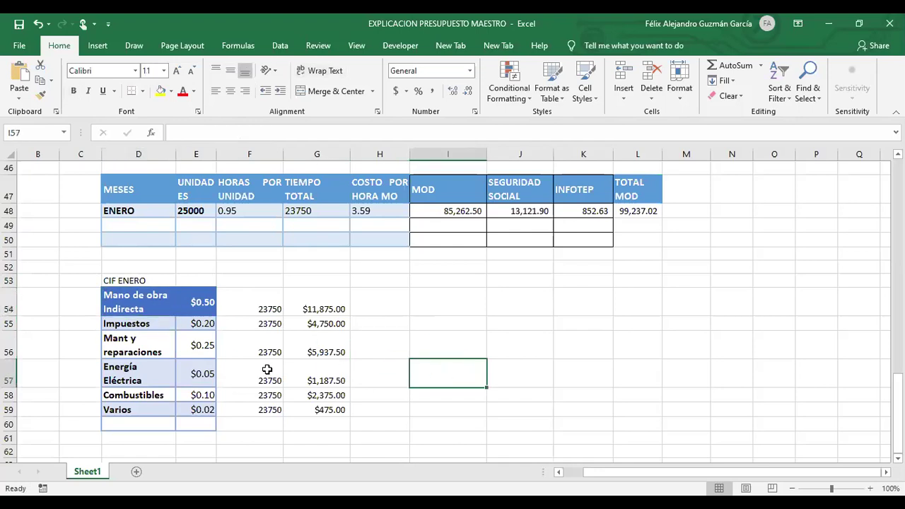
Review the production budget from the materials table through the MOD table to the CIF ENERO costs.
scroll(260, 367, down, 3)
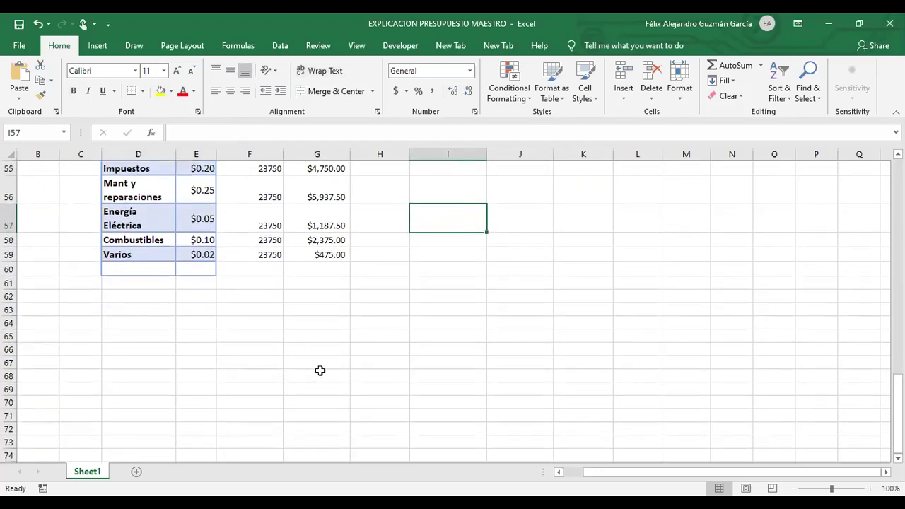
scroll(462, 322, up, 2)
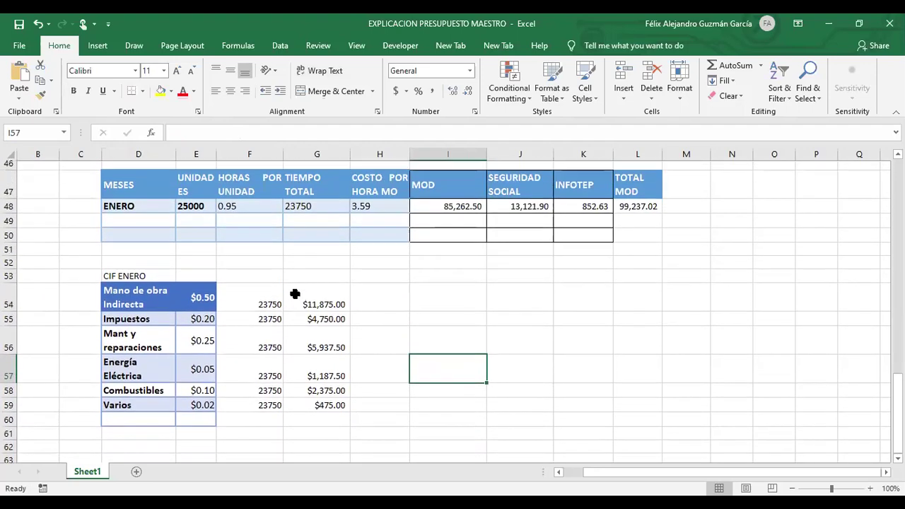
scroll(268, 272, up, 7)
scroll(269, 271, up, 3)
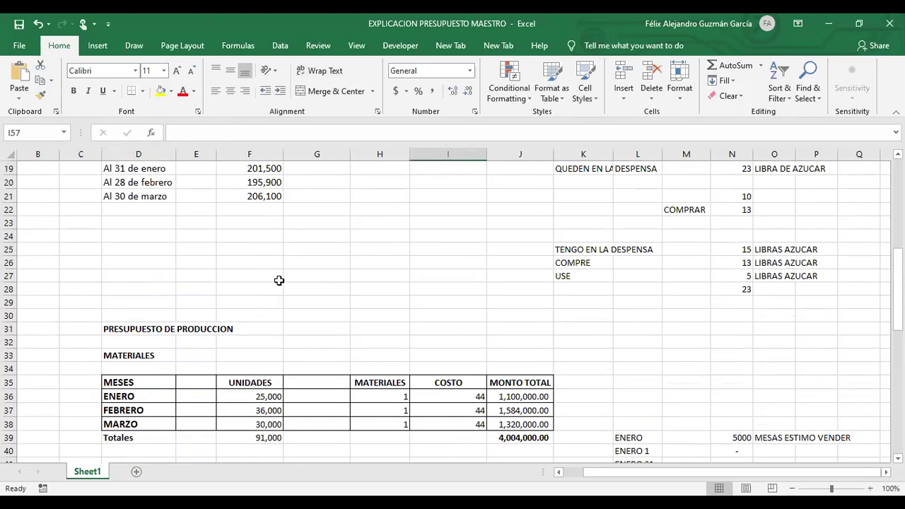
scroll(291, 280, down, 5)
scroll(291, 280, down, 3)
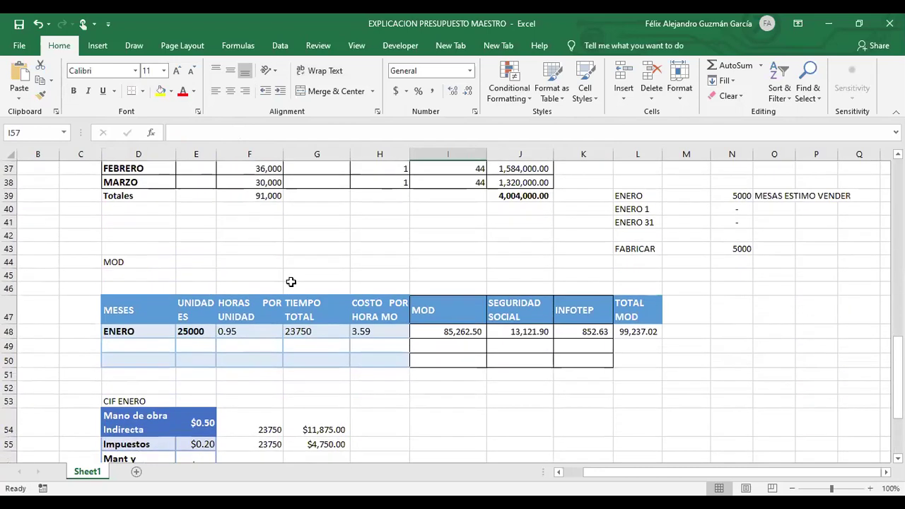
scroll(290, 283, down, 1)
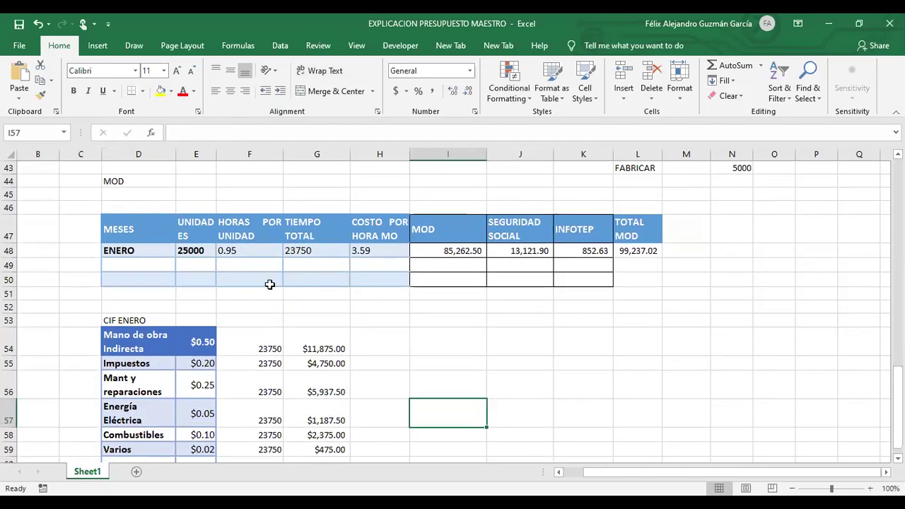
scroll(382, 295, down, 1)
scroll(402, 300, down, 2)
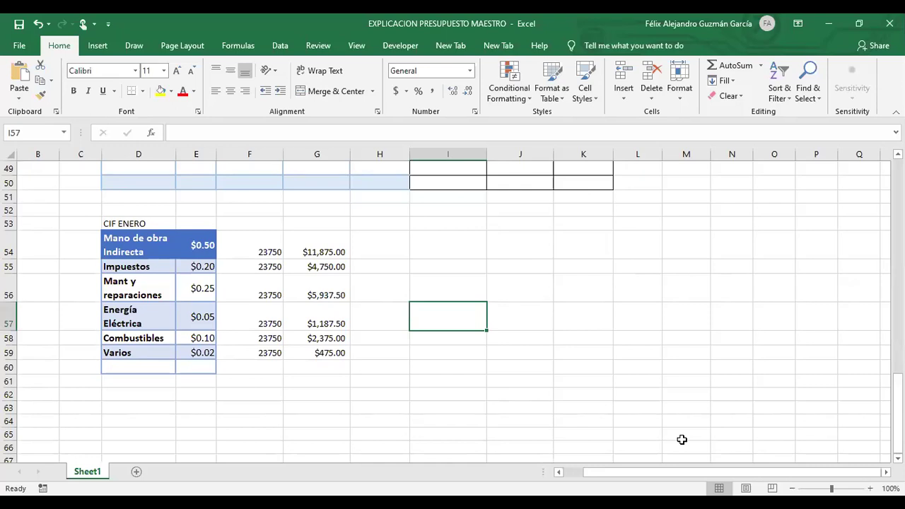
click(350, 318)
click(469, 354)
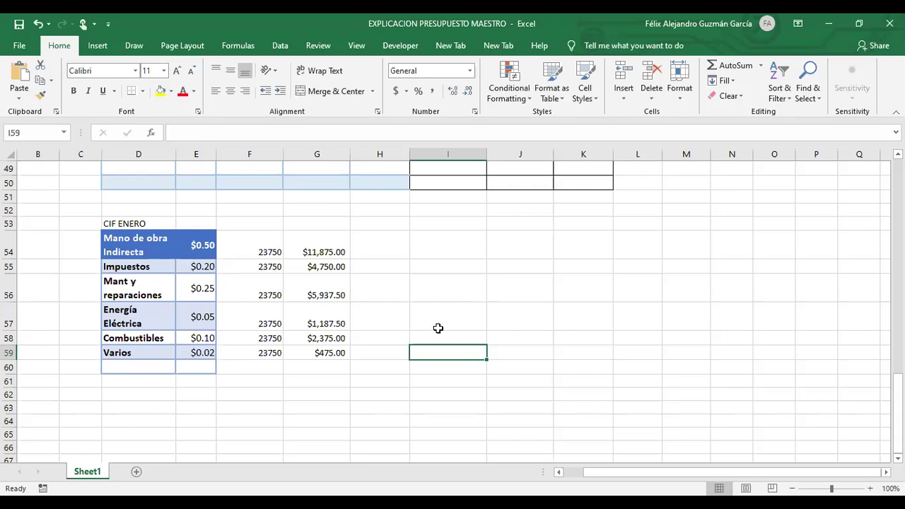
click(437, 327)
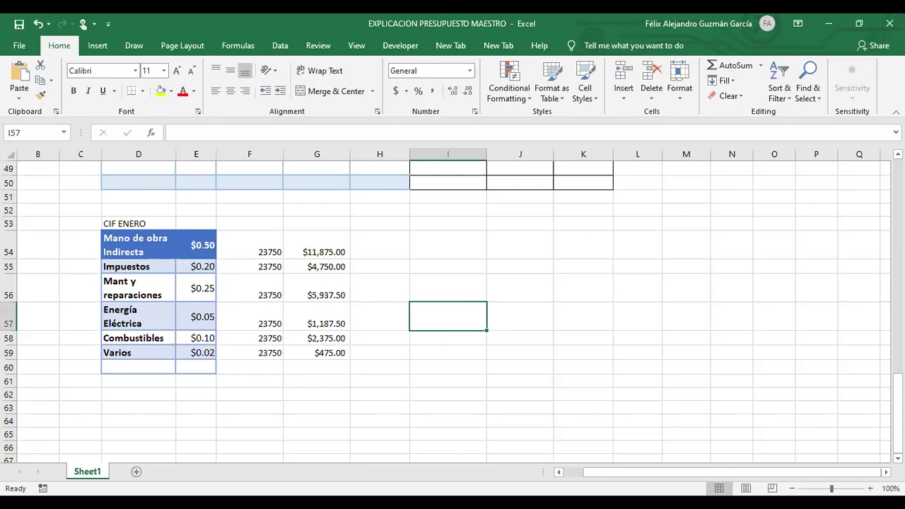
Switch to the CASO PRACTICO FINAL document in Word and find the variable manufacturing overhead application rates table.
click(600, 365)
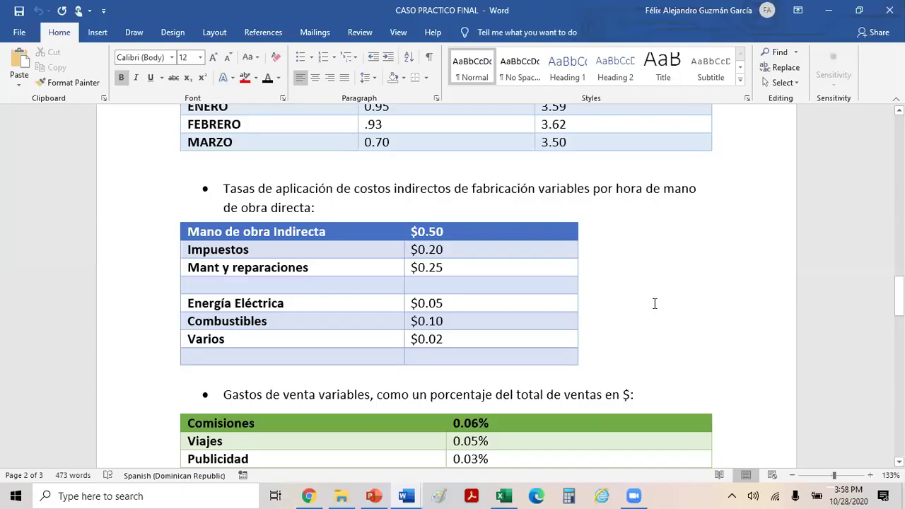
scroll(651, 302, up, 10)
scroll(653, 301, up, 10)
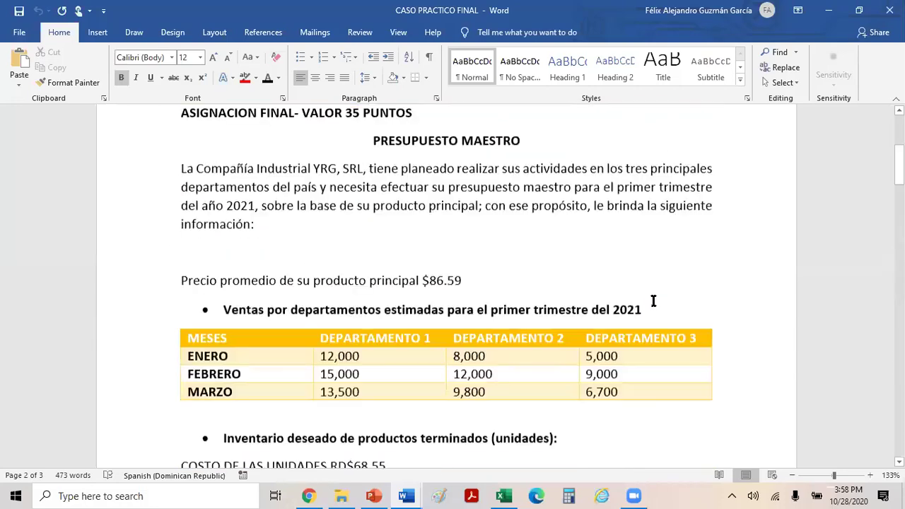
scroll(653, 301, down, 3)
scroll(653, 302, down, 15)
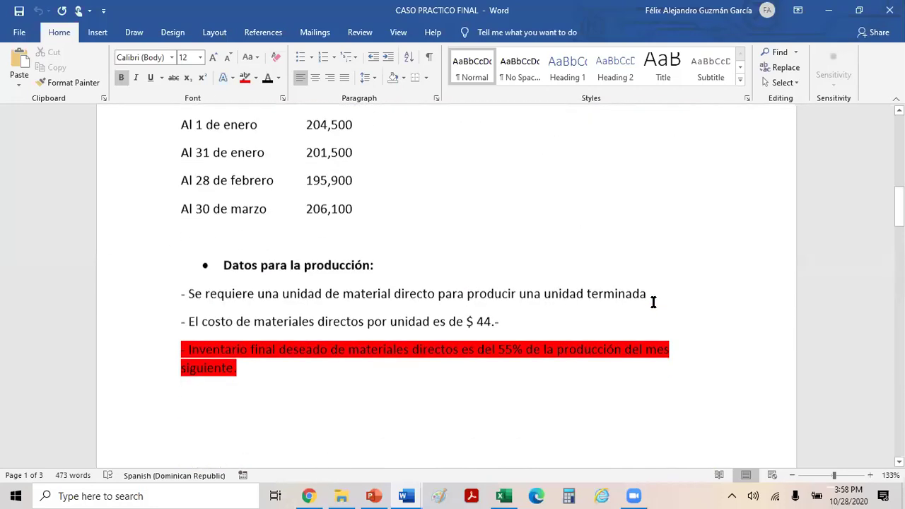
scroll(653, 302, down, 5)
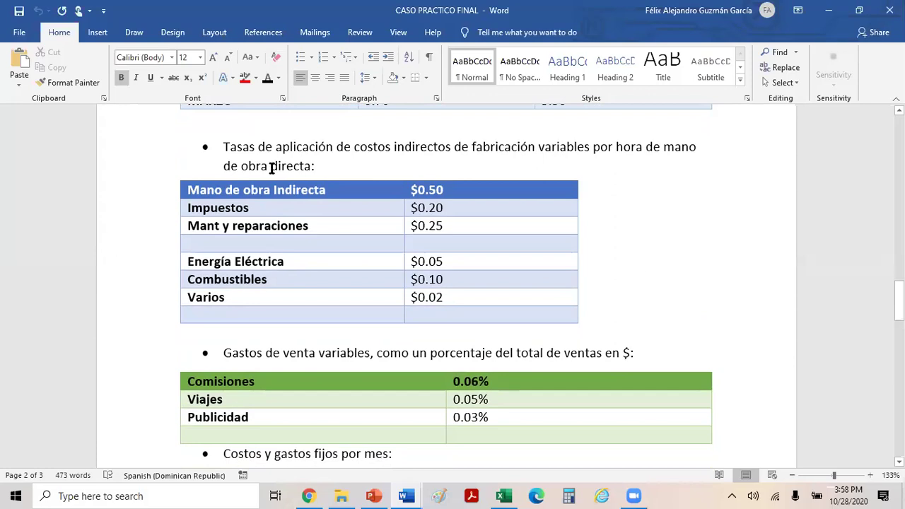
Examine the variable overhead rates per direct labour hour, from Mano de obra Indirecta through Varios.
drag(215, 142, 337, 147)
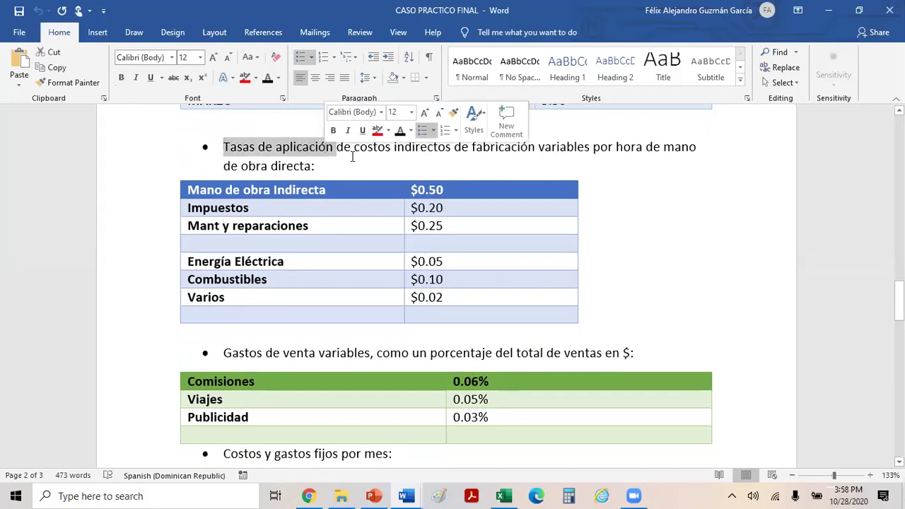
click(352, 164)
click(765, 337)
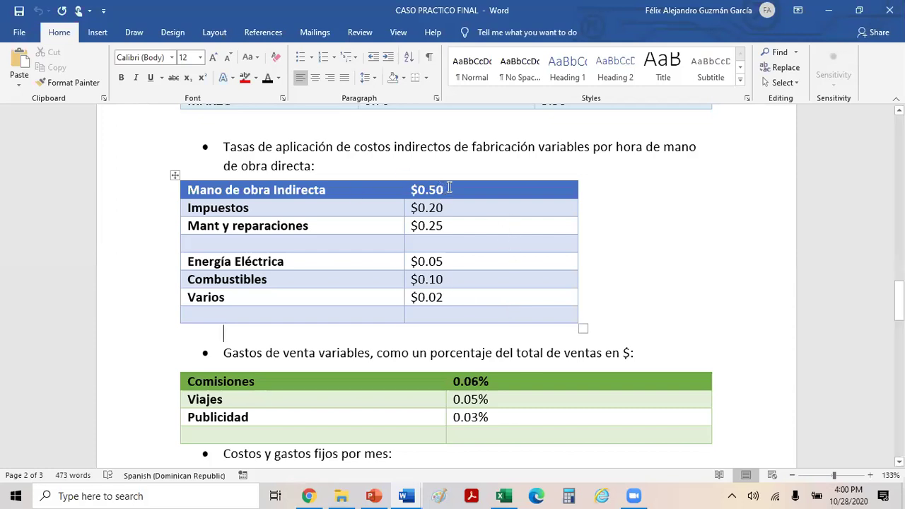
click(223, 318)
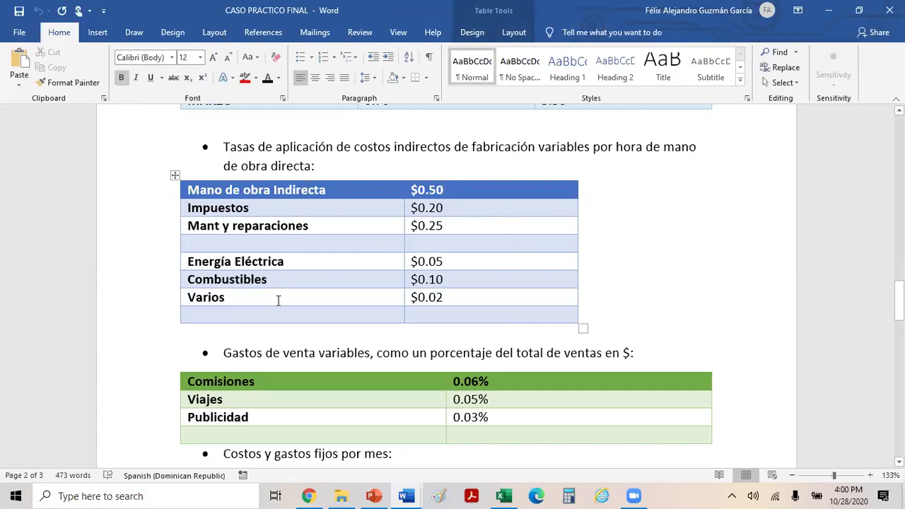
click(327, 190)
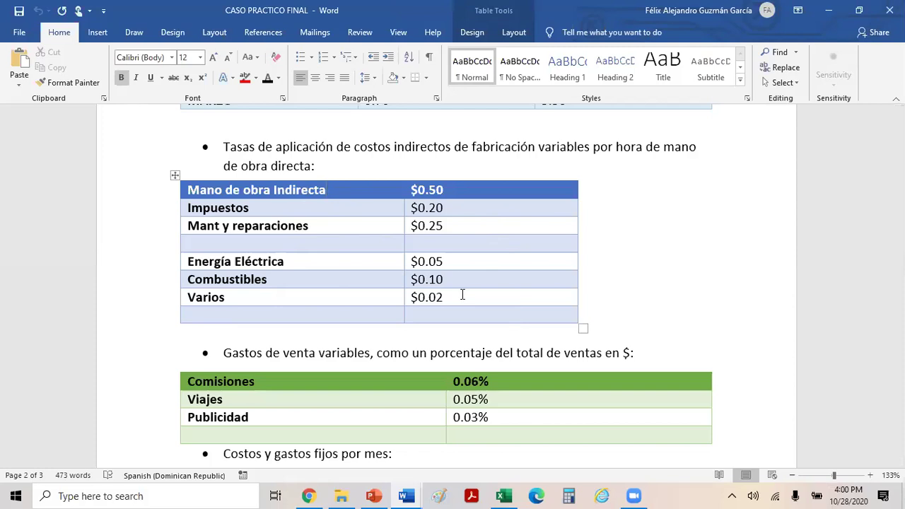
Switch to Calculator and multiply 100 by 0.5 to illustrate the indirect labour rate.
click(567, 495)
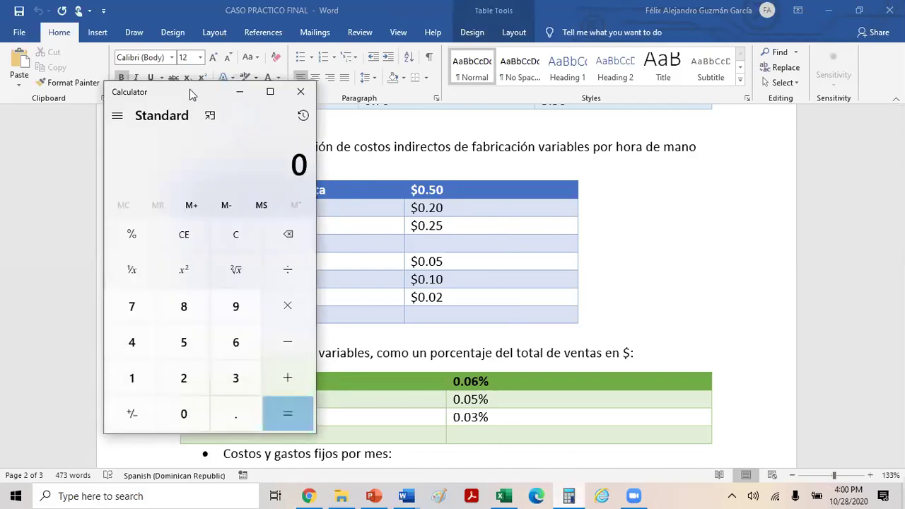
drag(190, 89, 130, 72)
text(1)
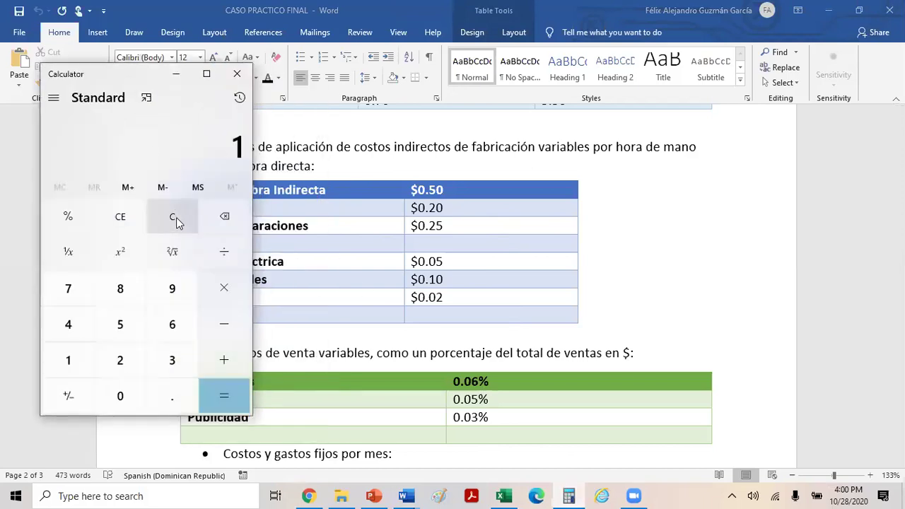
text(00*0.5)
key(Return)
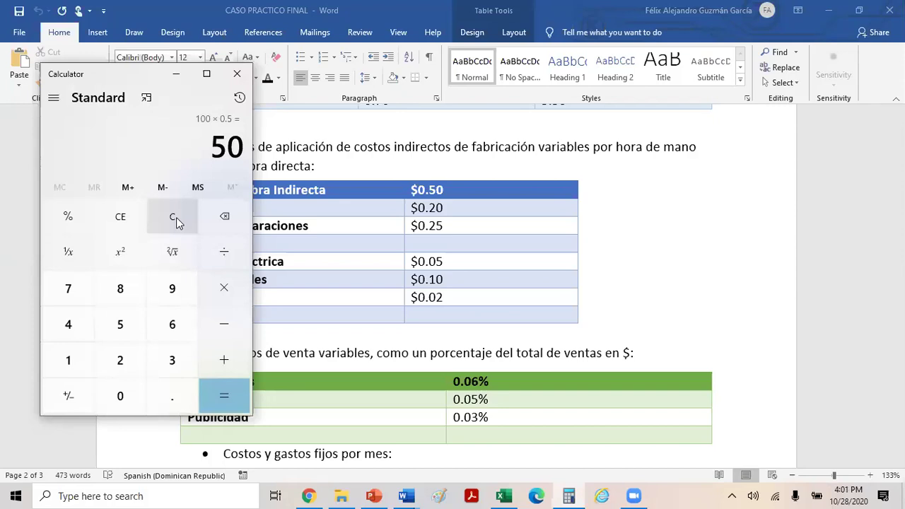
Clear the calculation, multiply 100 by 0.2 to illustrate the Impuestos rate, and put Calculator away.
click(176, 217)
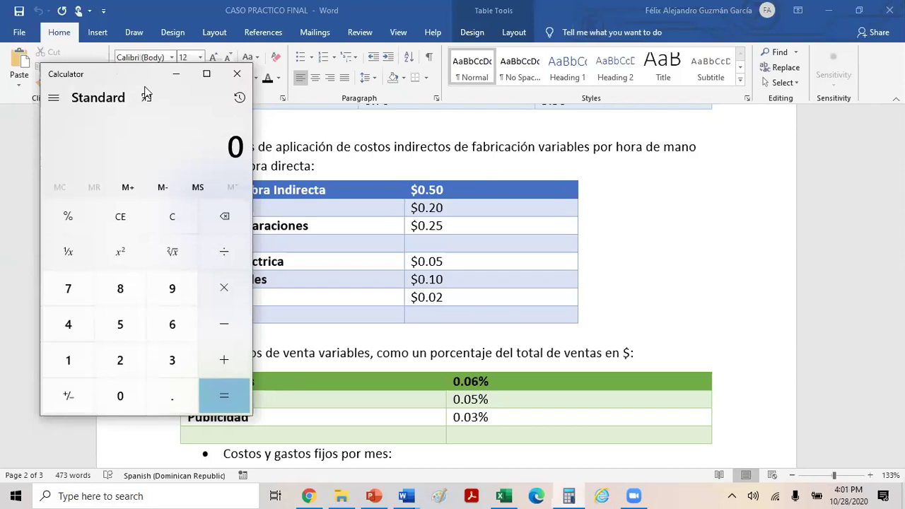
drag(81, 74, 687, 125)
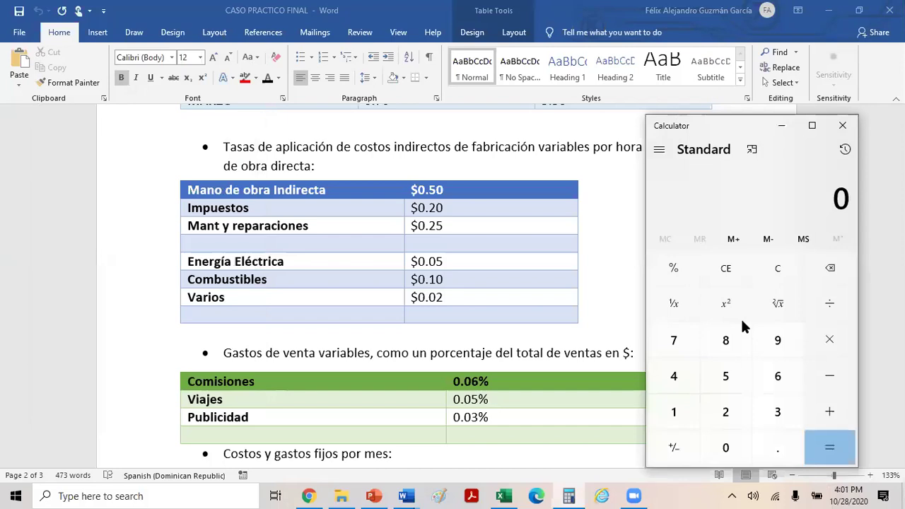
text(100)
key(asterisk)
text(.2)
key(Return)
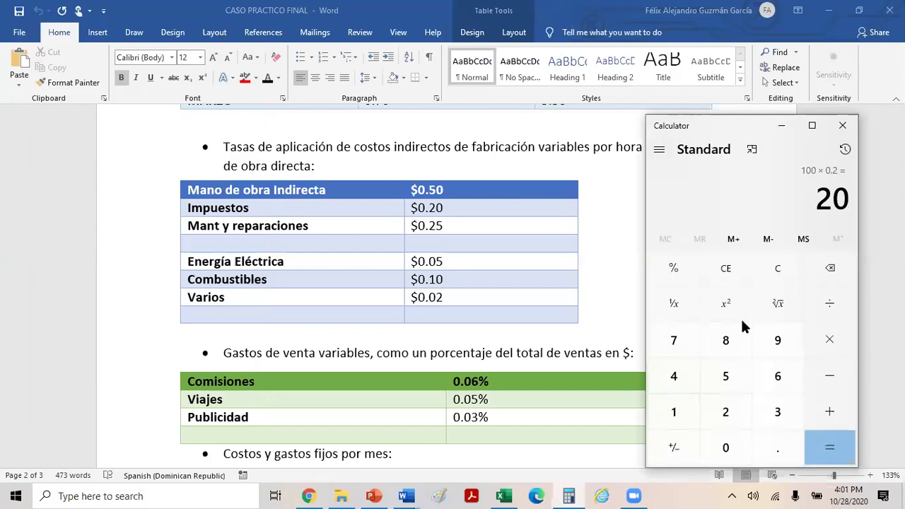
click(783, 127)
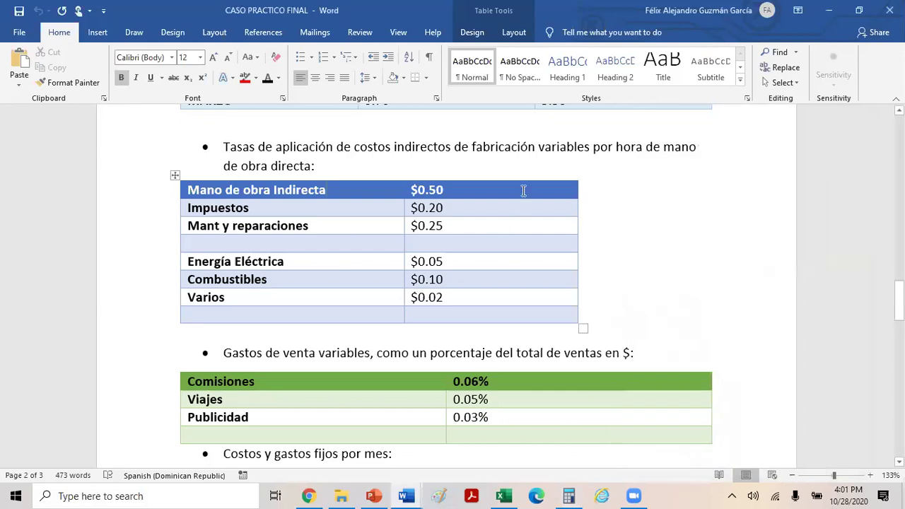
Review the indirect labour, Impuestos and Mant y reparaciones rates in the overhead rates table.
click(482, 207)
click(457, 188)
click(479, 208)
click(478, 229)
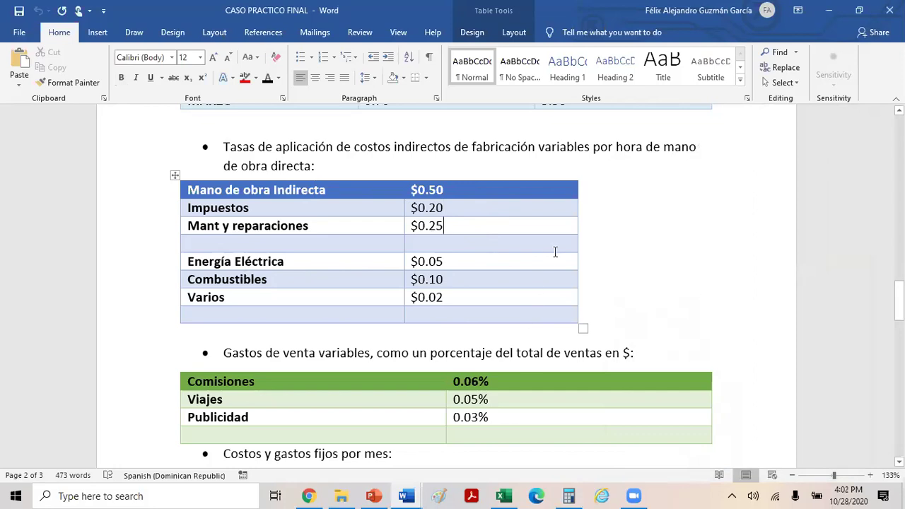
Copy the whole overhead rates table and switch to the EXPLICACION PRESUPUESTO MAESTRO workbook in Excel.
click(174, 175)
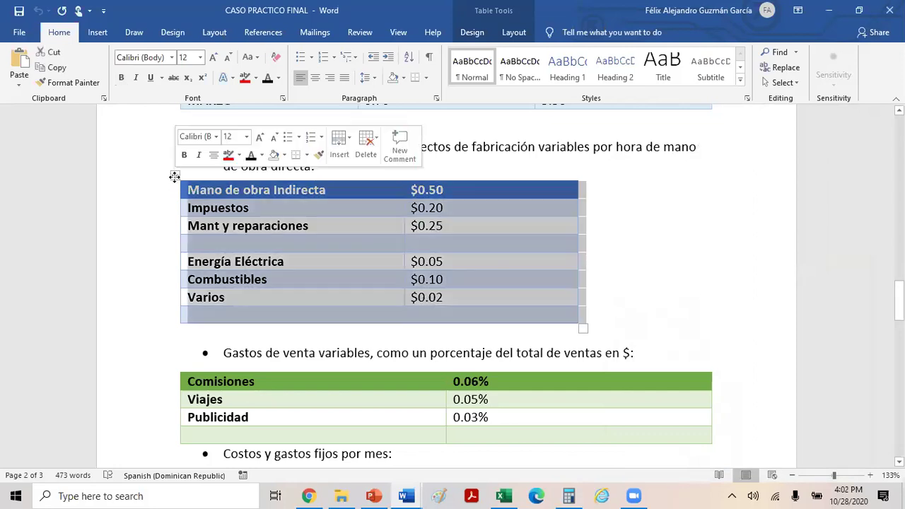
right_click(175, 175)
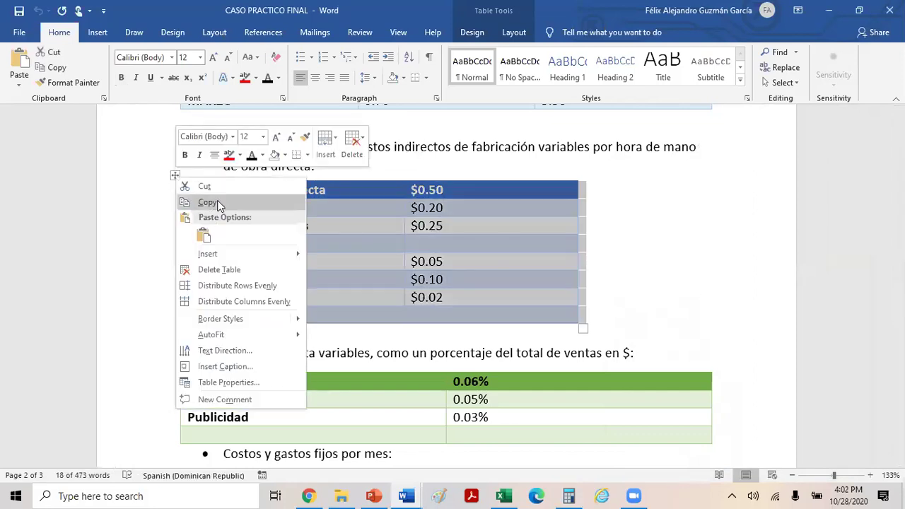
click(216, 198)
click(506, 495)
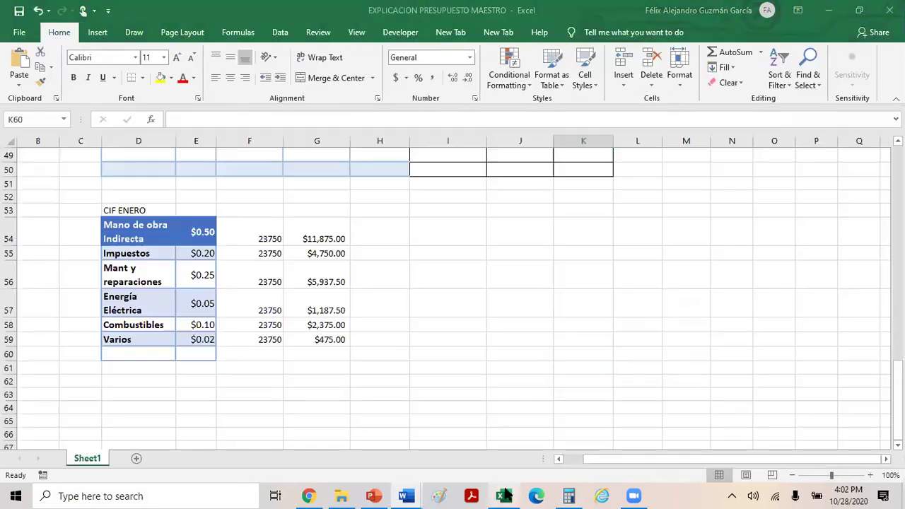
click(234, 400)
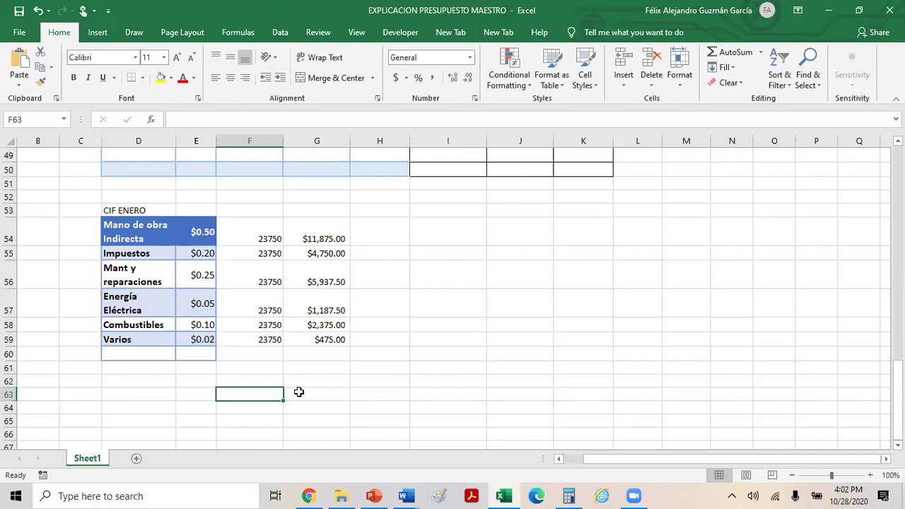
click(441, 342)
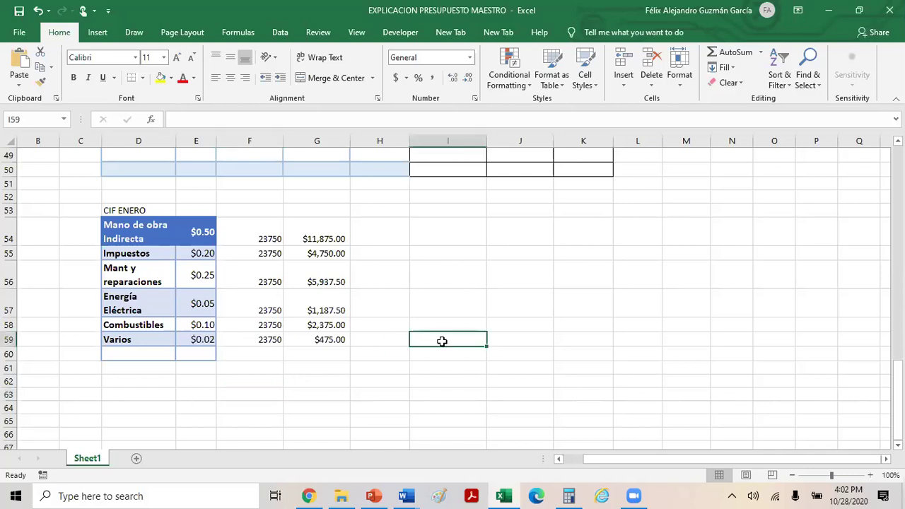
Examine the ENERO row of the MOD table and the TIEMPO TOTAL formula in cell G48.
scroll(430, 317, up, 2)
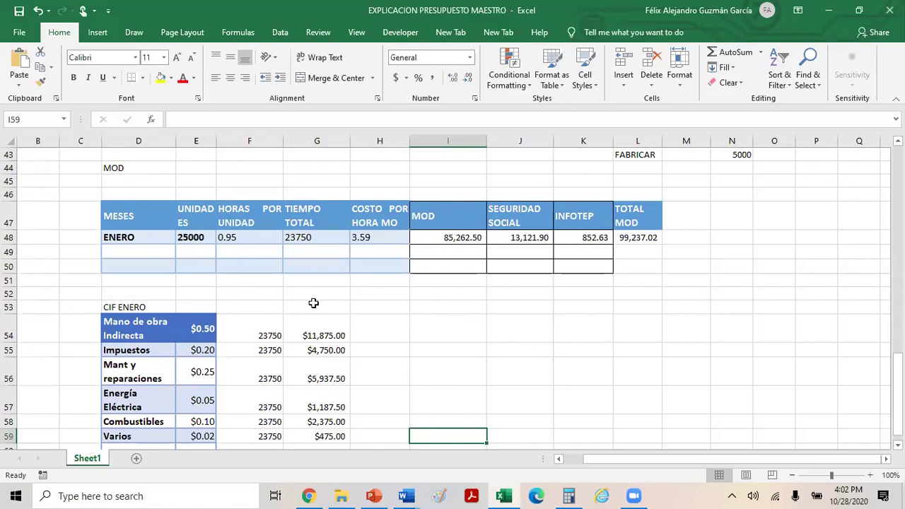
click(122, 172)
drag(157, 225, 647, 269)
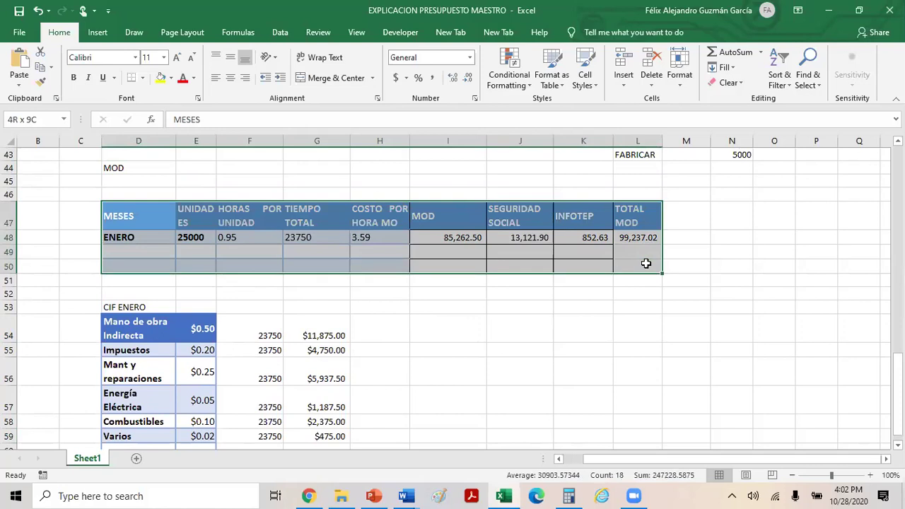
click(649, 306)
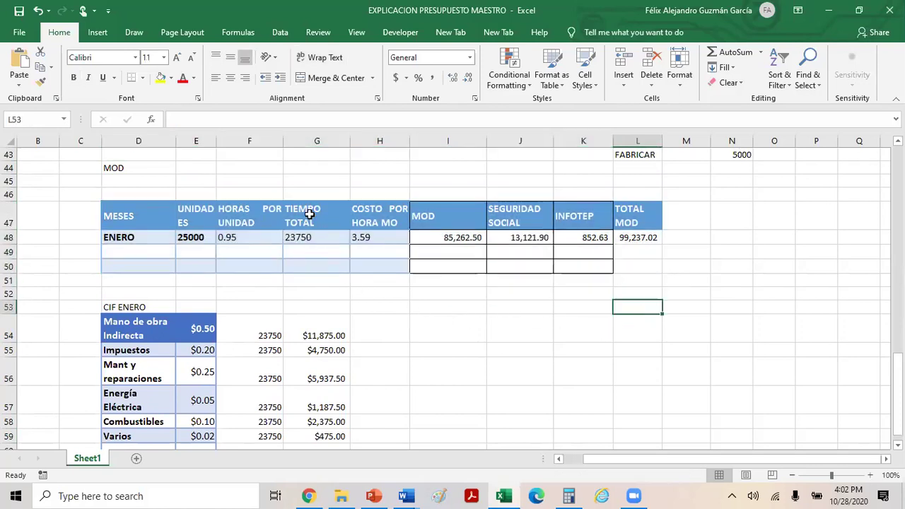
click(312, 238)
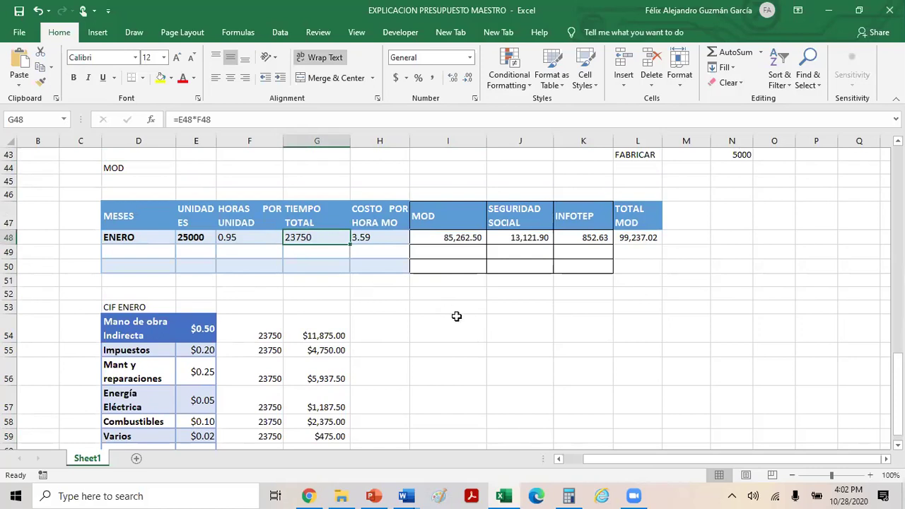
click(126, 239)
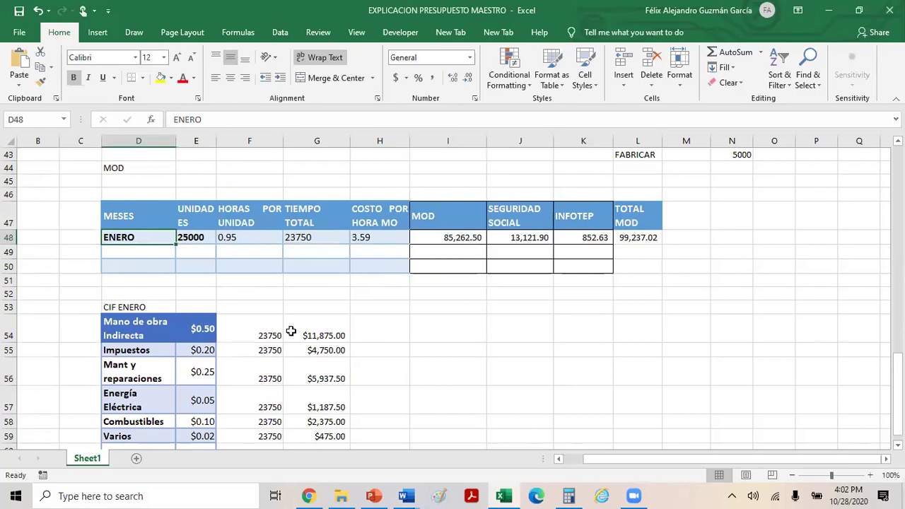
scroll(290, 331, down, 1)
click(300, 198)
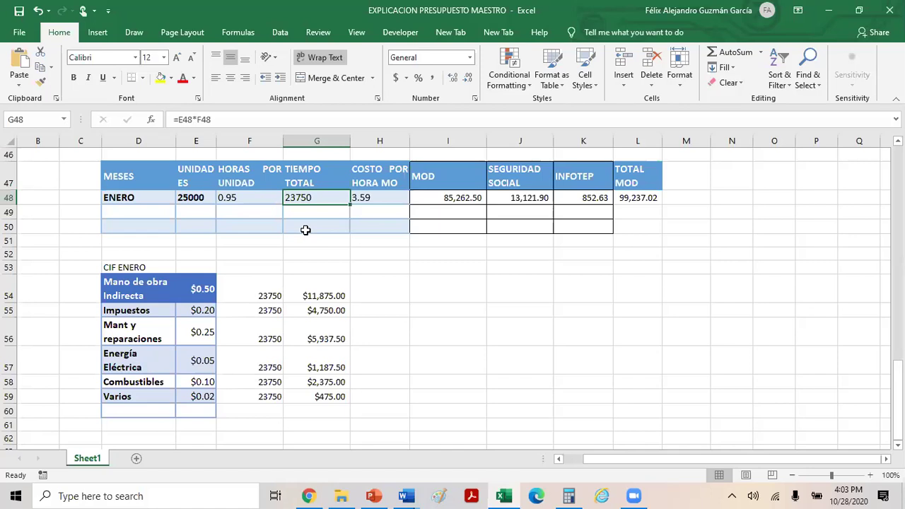
Clear the calculated cost amounts in G54:G60 beside the CIF ENERO table.
click(317, 294)
drag(312, 341, 315, 410)
key(Delete)
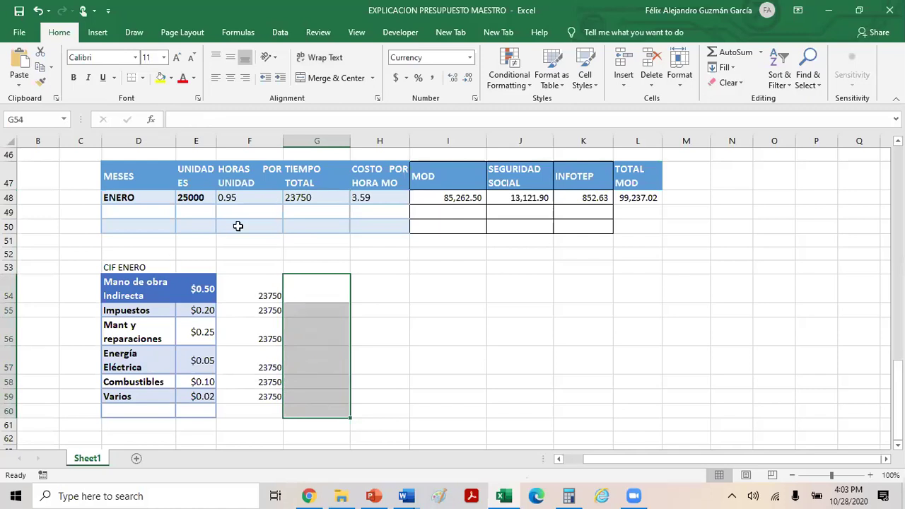
click(439, 367)
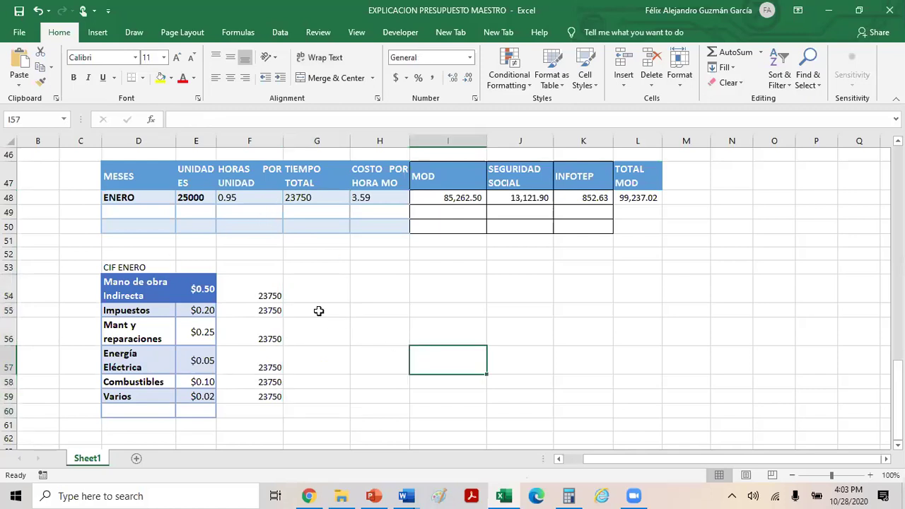
Compare the hours in F54 with the January TIEMPO TOTAL in the MOD table.
click(273, 289)
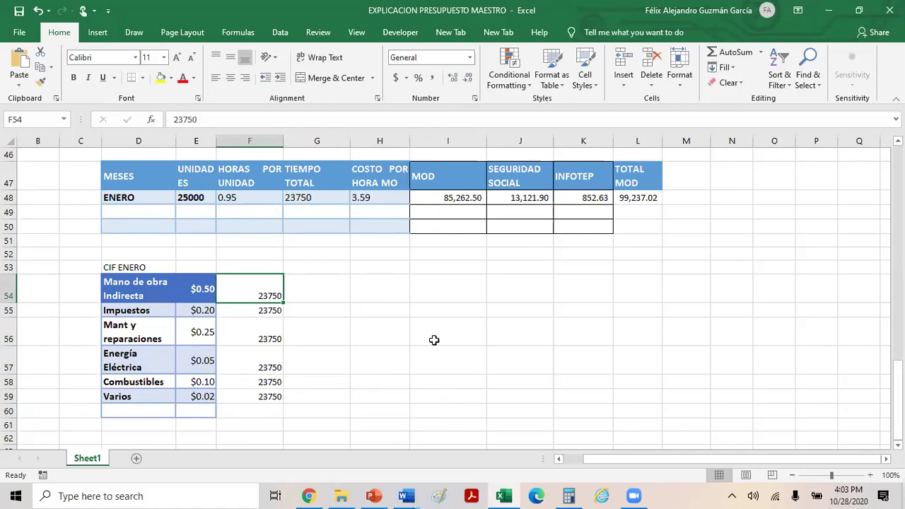
click(299, 174)
click(331, 197)
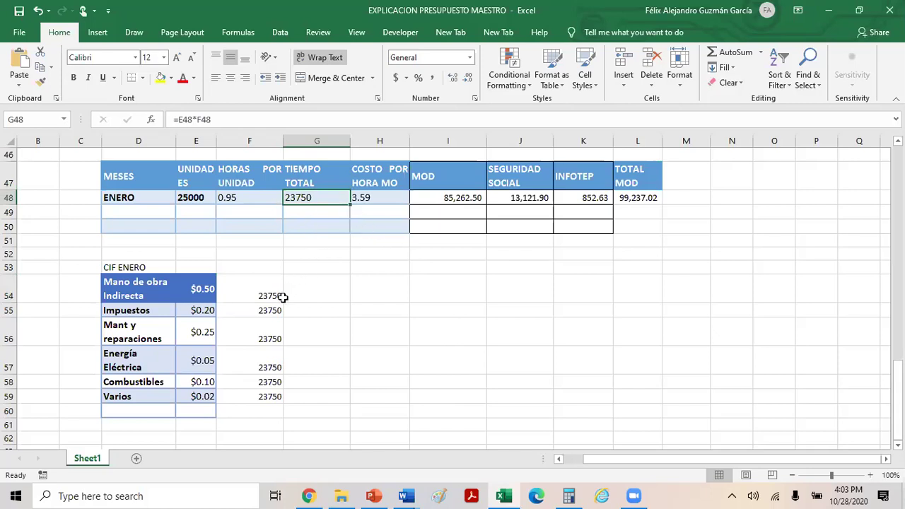
Calculate the January Mano de obra Indirecta cost in G54 with the formula =E54*F54.
click(304, 295)
text(=)
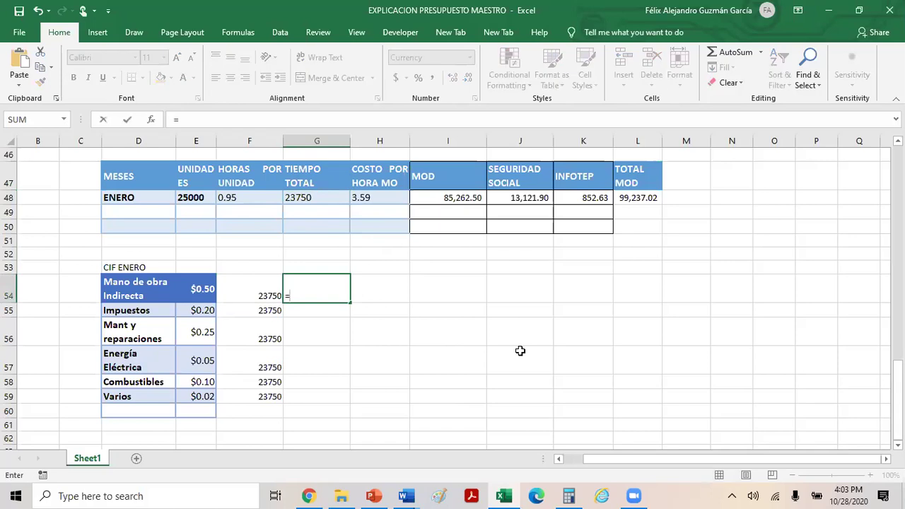
click(189, 293)
text(*)
click(262, 293)
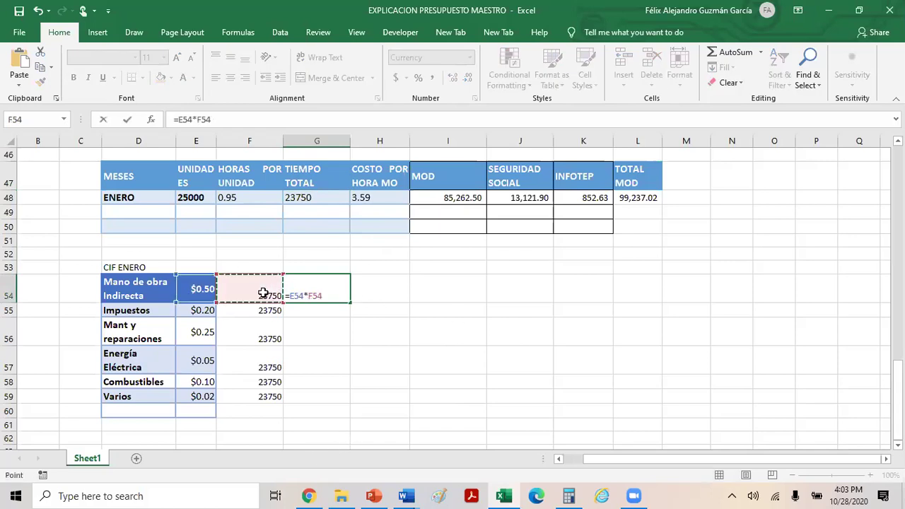
key(Return)
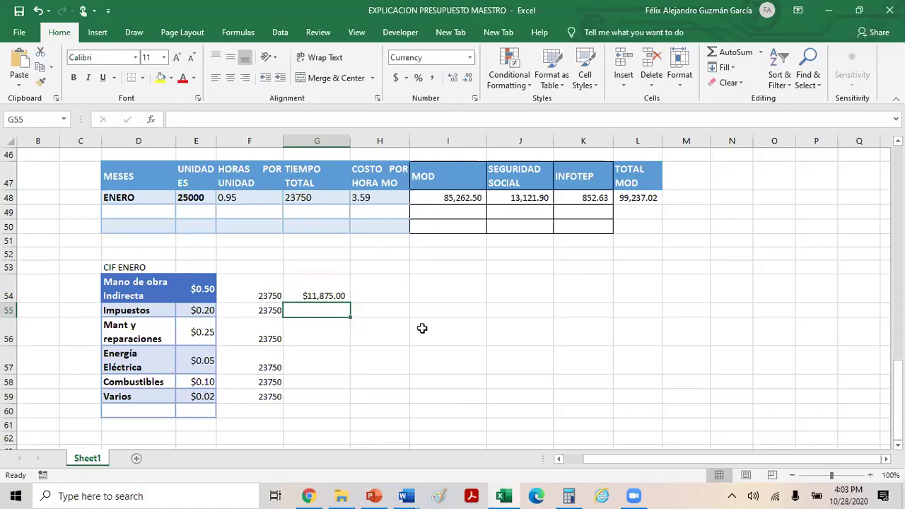
Calculate the January Impuestos cost in G55 with the formula =E55*F55.
text(=)
click(194, 309)
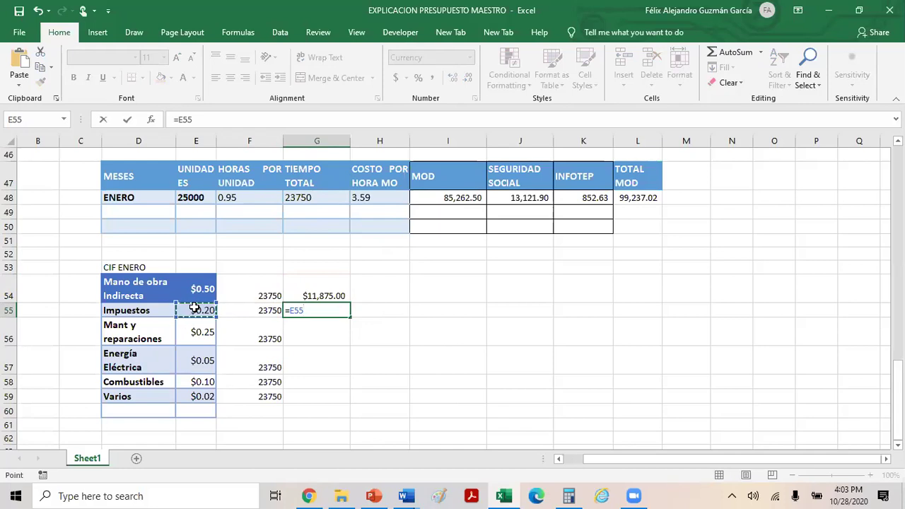
text(*)
click(242, 309)
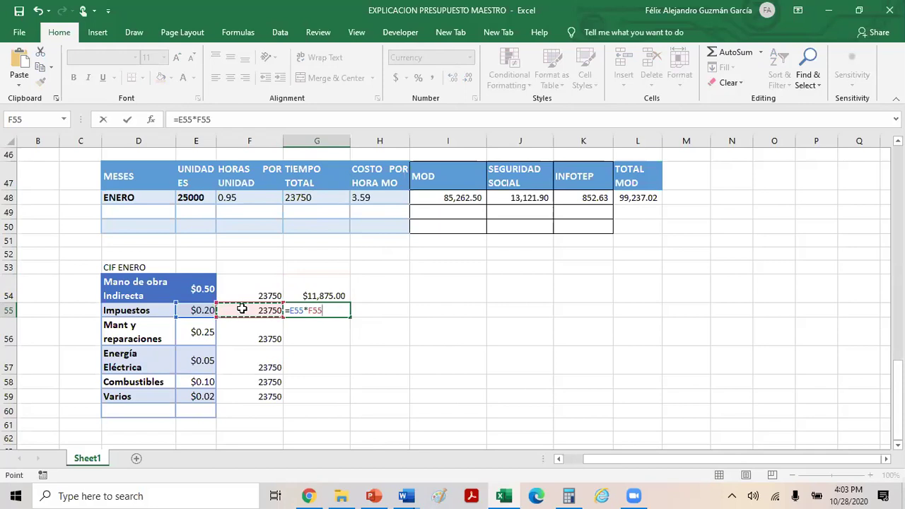
key(Return)
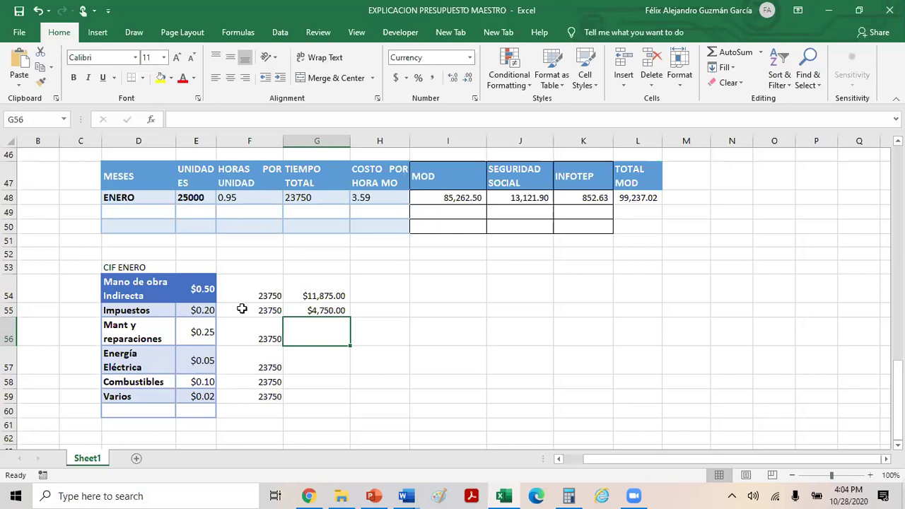
Calculate the January Mant y reparaciones cost in G56 with the formula =E56*F56.
text(=)
click(206, 332)
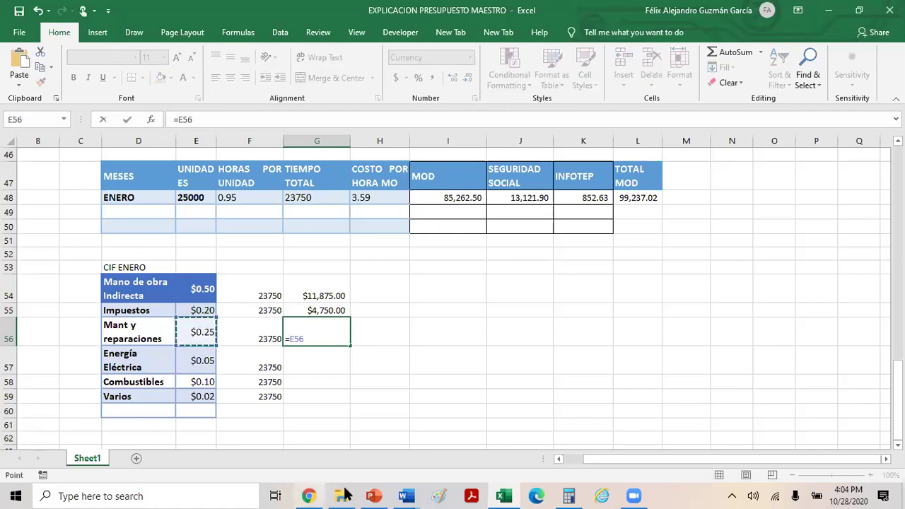
text(*)
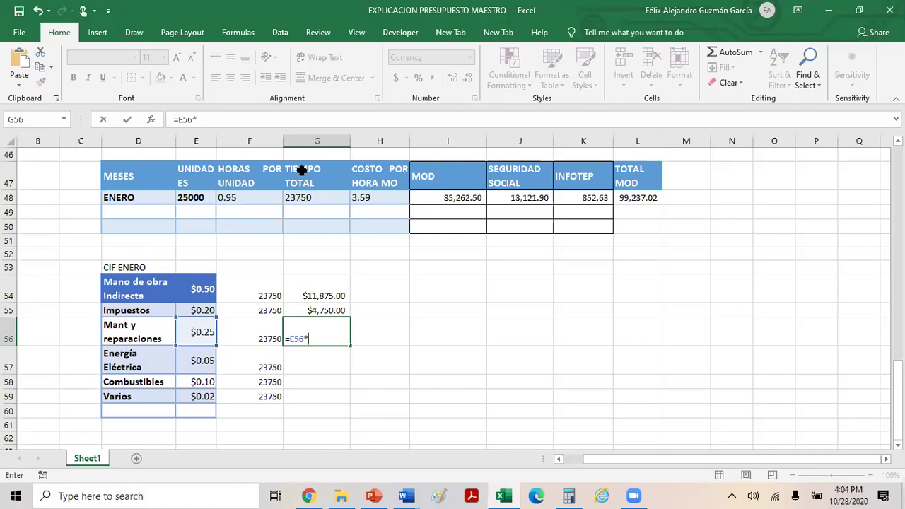
click(243, 331)
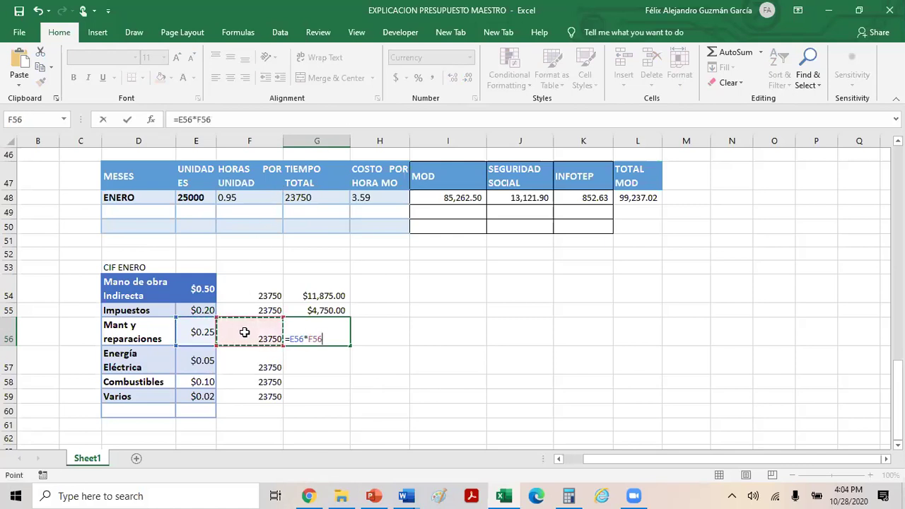
key(Return)
Calculate the January Energía Eléctrica cost in G57 by multiplying its rate in E57 by the hours in F57.
text(=)
click(178, 361)
text(*)
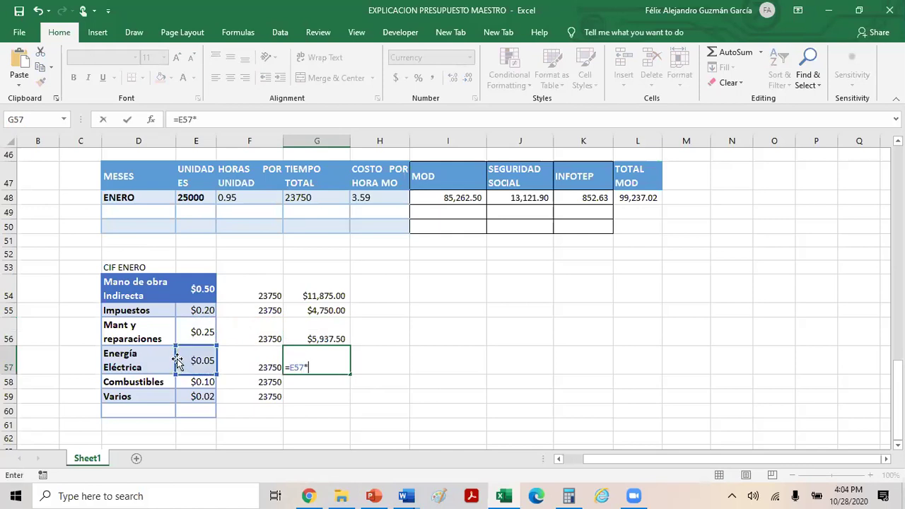
click(238, 358)
key(Return)
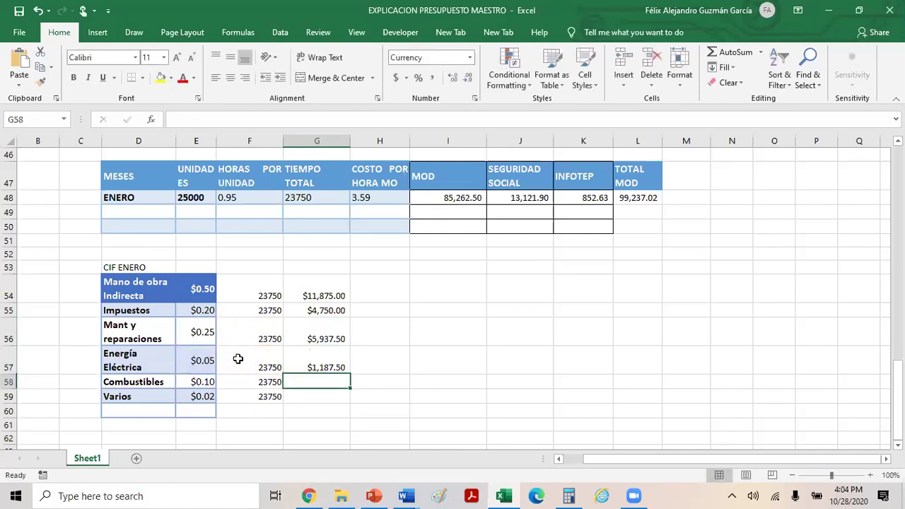
Calculate the January Combustibles cost in G58 with the formula =E58*F58.
text(=)
click(185, 382)
text(*)
click(247, 381)
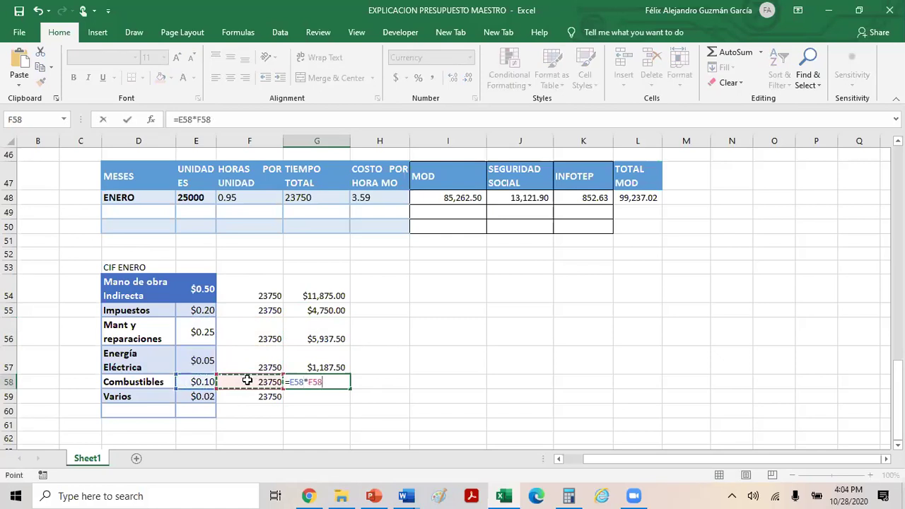
key(Return)
Calculate the January Varios cost in G59 by multiplying its rate in E59 by the hours in F59.
text(=)
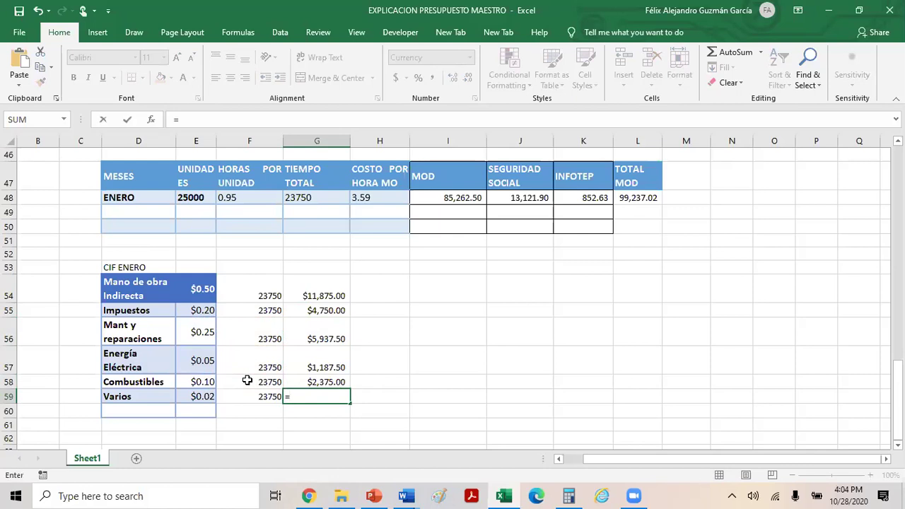
click(181, 396)
text(*)
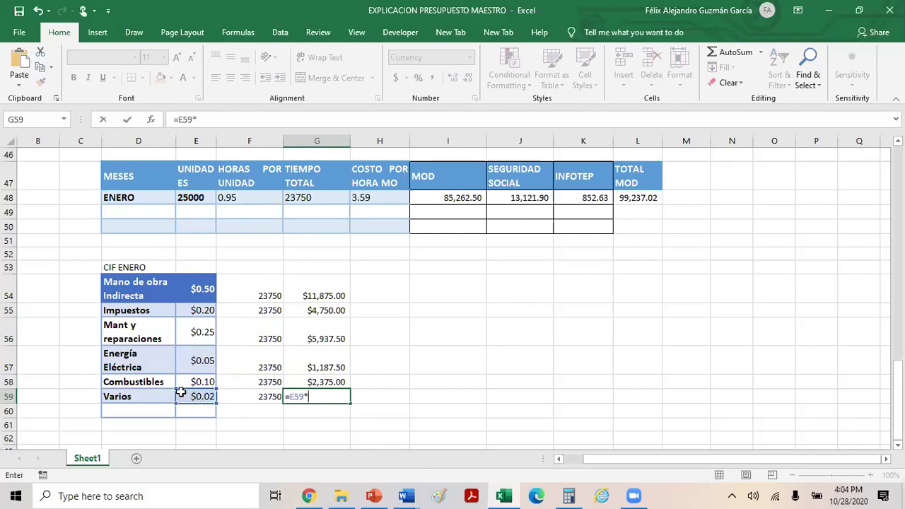
click(269, 397)
key(Return)
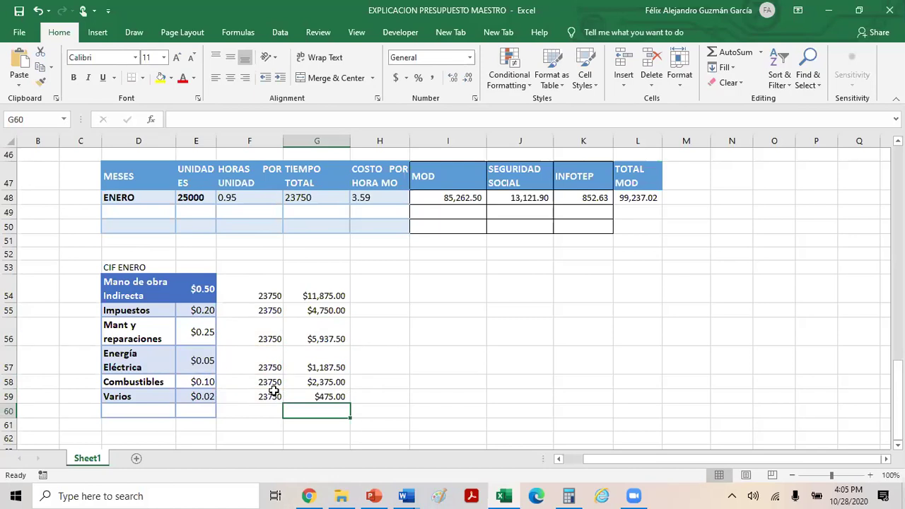
click(467, 332)
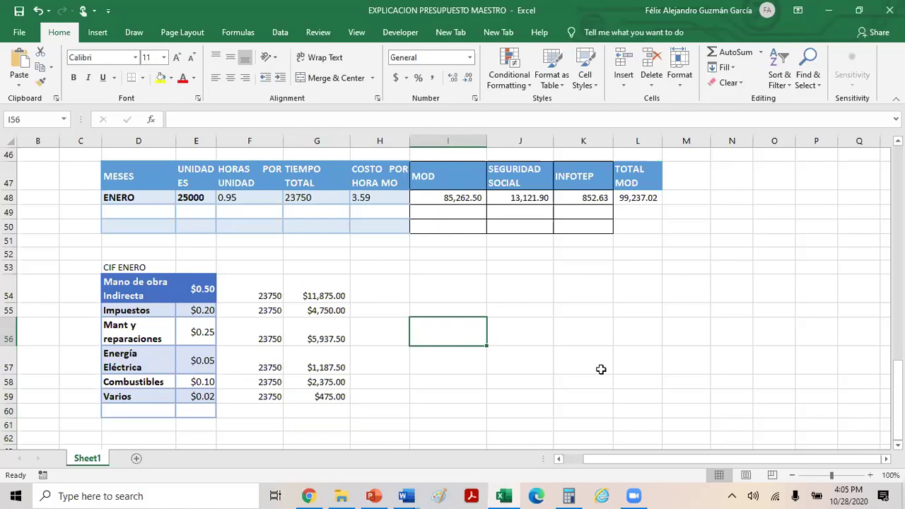
Merge and center the CIF ENERO title across D53:G53 and make it bold.
drag(103, 266, 305, 262)
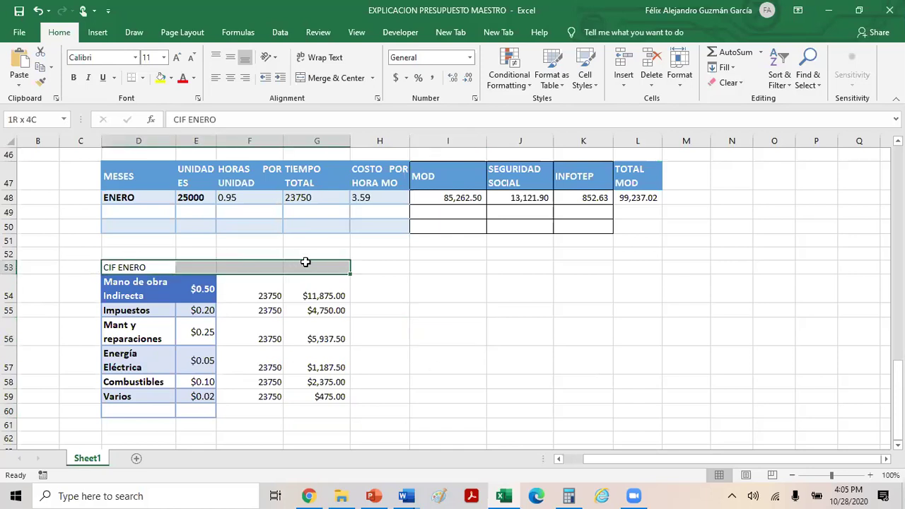
click(332, 78)
click(72, 77)
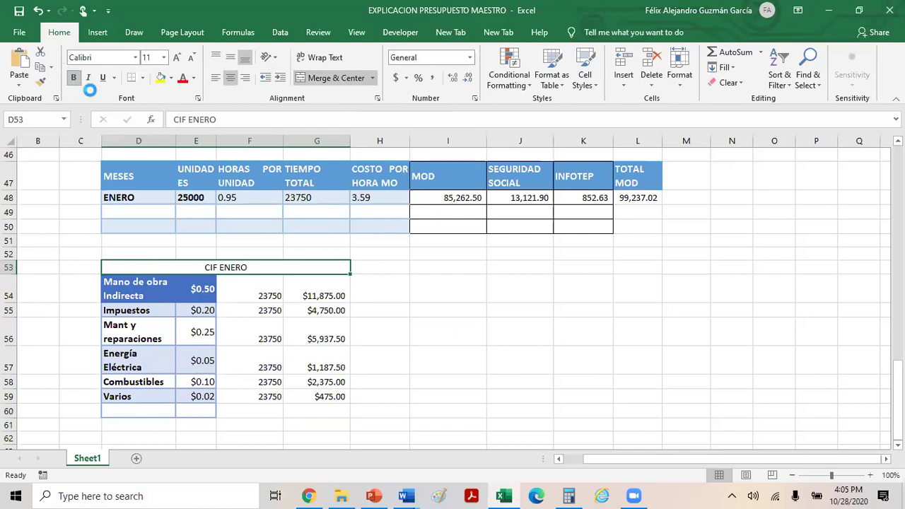
drag(158, 265, 299, 394)
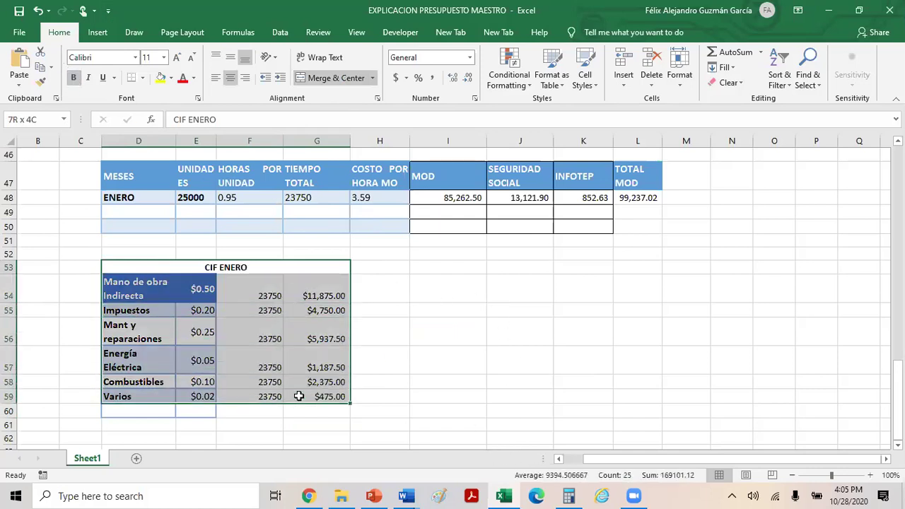
click(395, 266)
drag(395, 266, 555, 265)
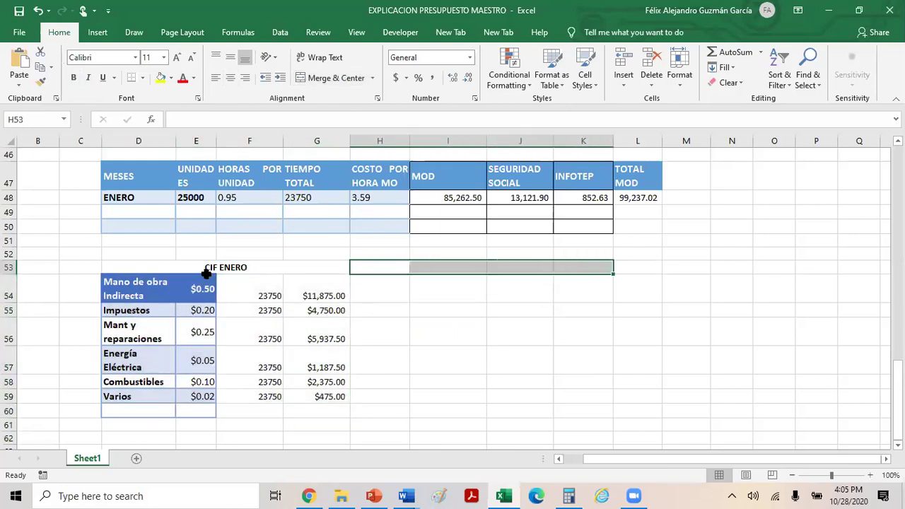
drag(144, 274, 150, 412)
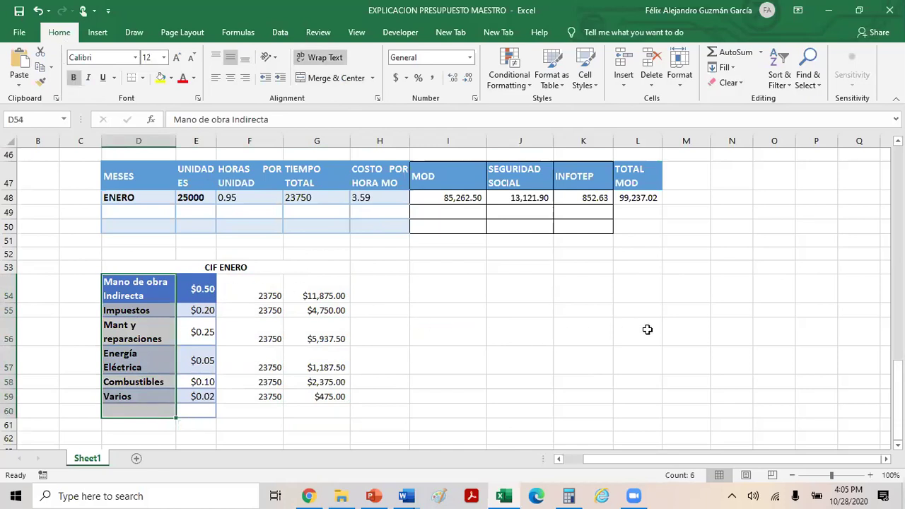
click(513, 361)
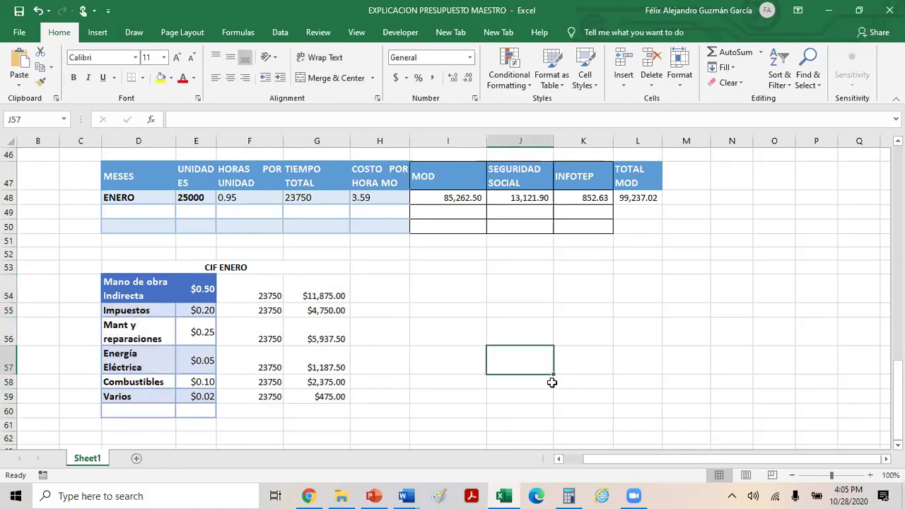
Apply a thick outside border around the merged CIF ENERO title cell.
click(406, 264)
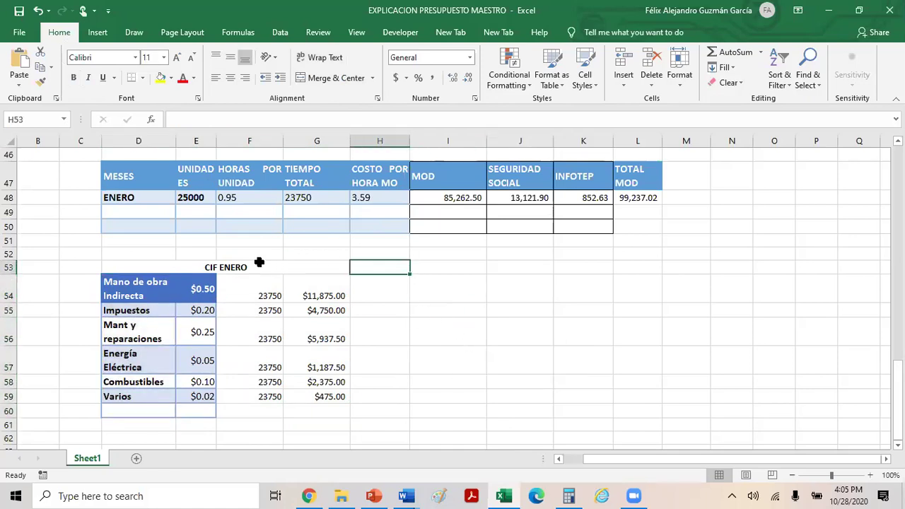
click(254, 264)
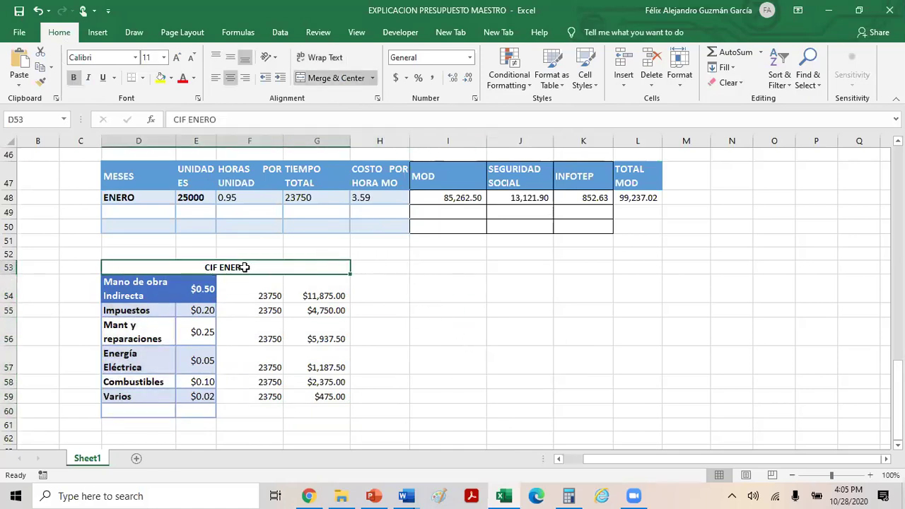
click(144, 79)
click(158, 222)
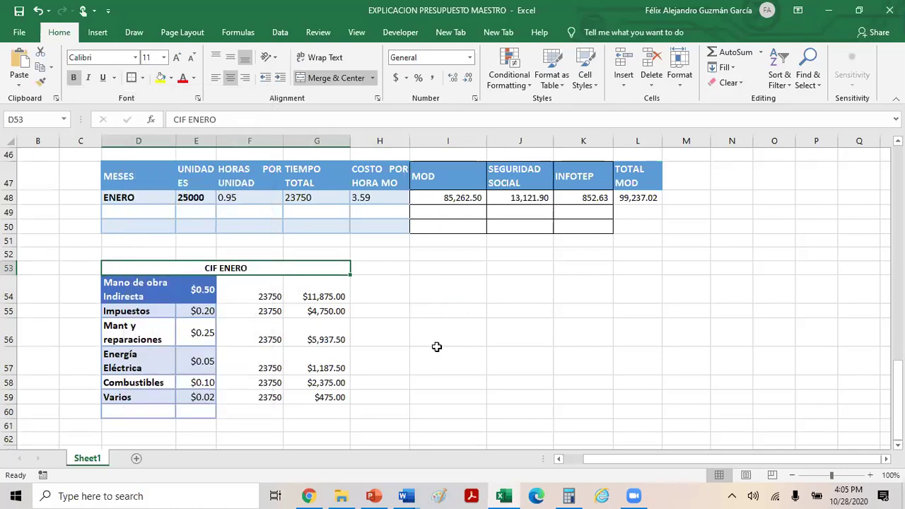
click(436, 348)
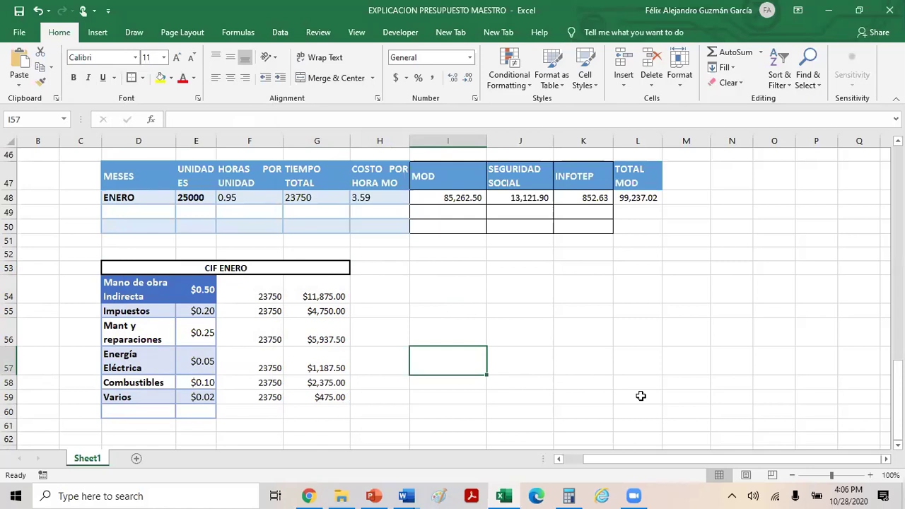
click(267, 271)
click(455, 380)
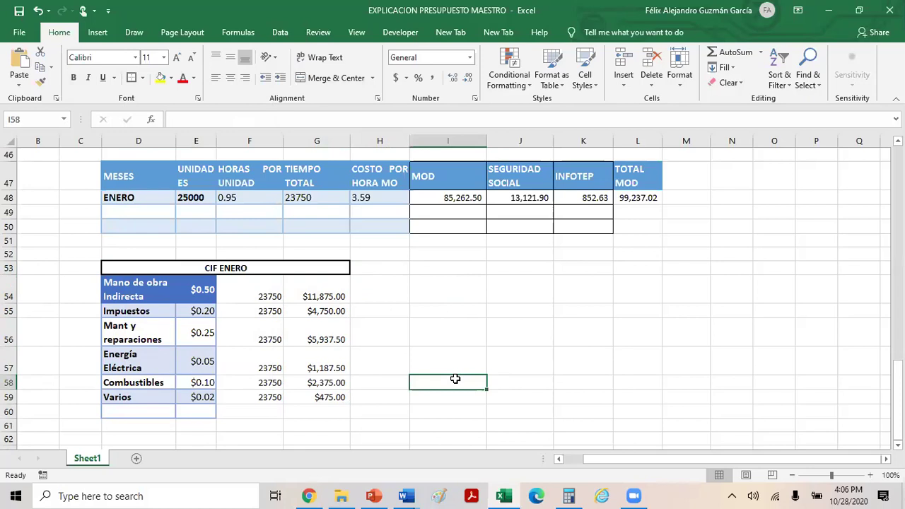
click(489, 381)
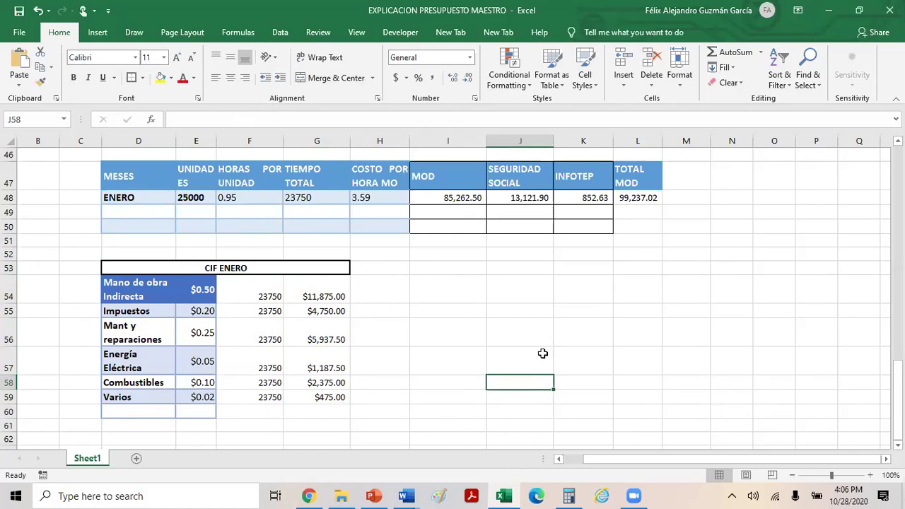
click(483, 308)
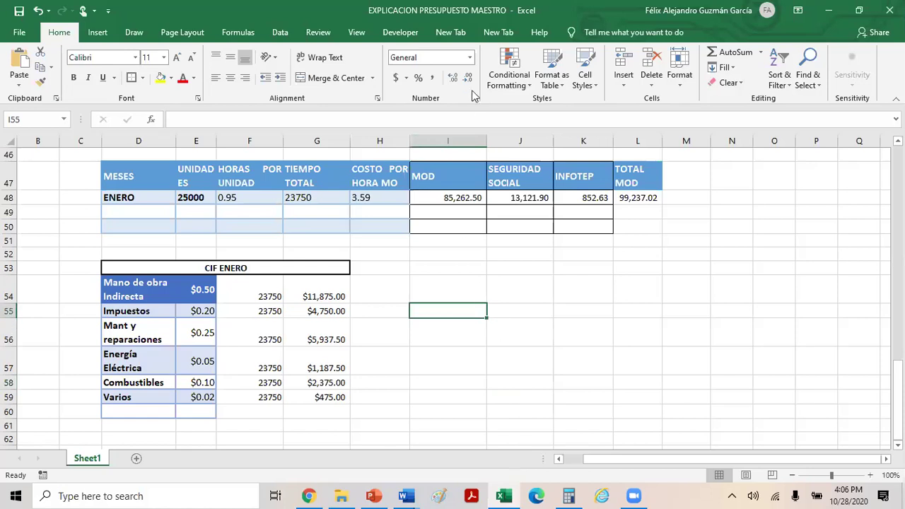
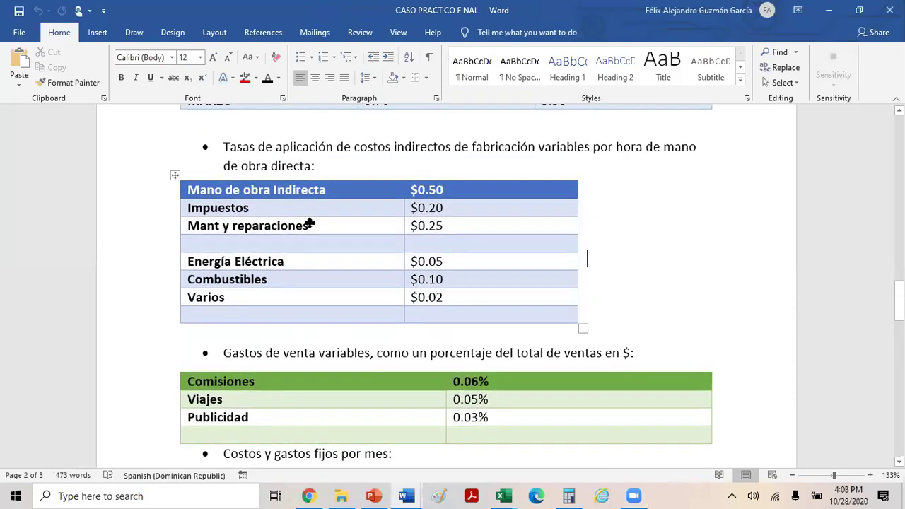
In the Word document CASO PRACTICO FINAL, review the variable overhead rates table and the variable selling expense percentages.
click(223, 146)
shift+click(469, 317)
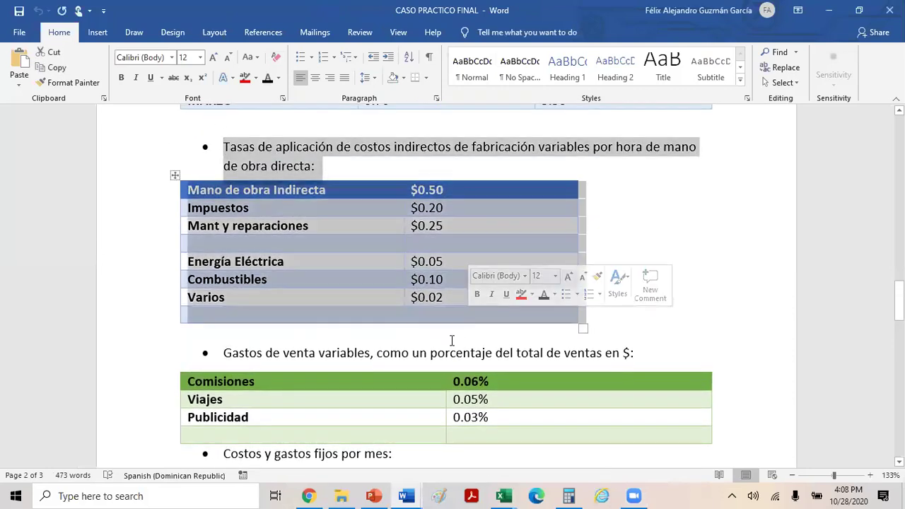
scroll(452, 288, down, 3)
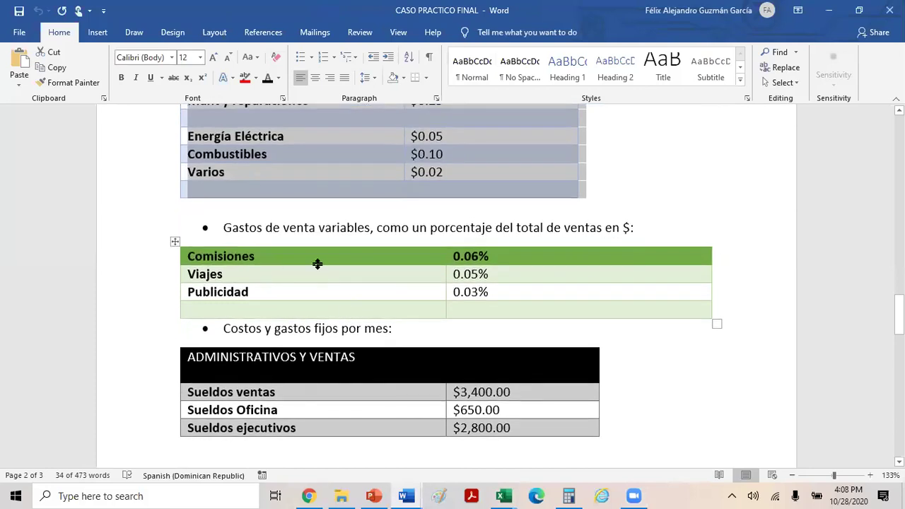
click(285, 229)
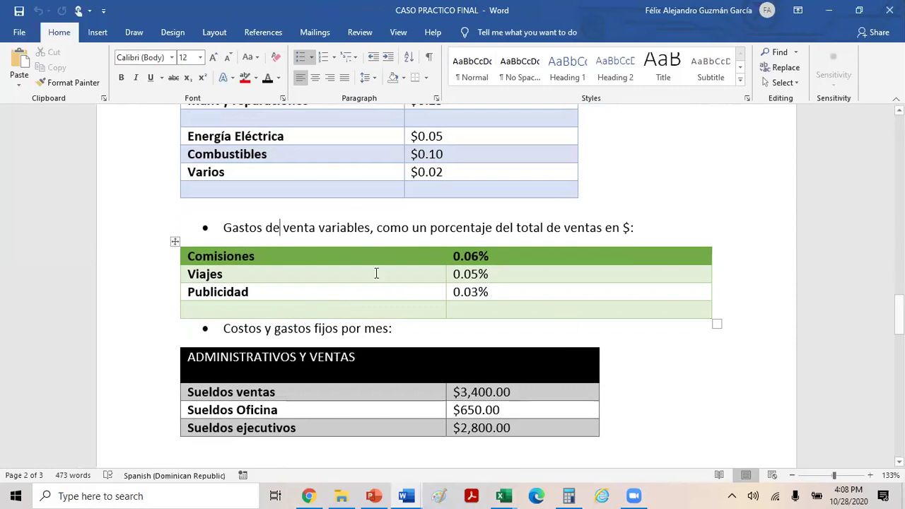
drag(216, 227, 511, 293)
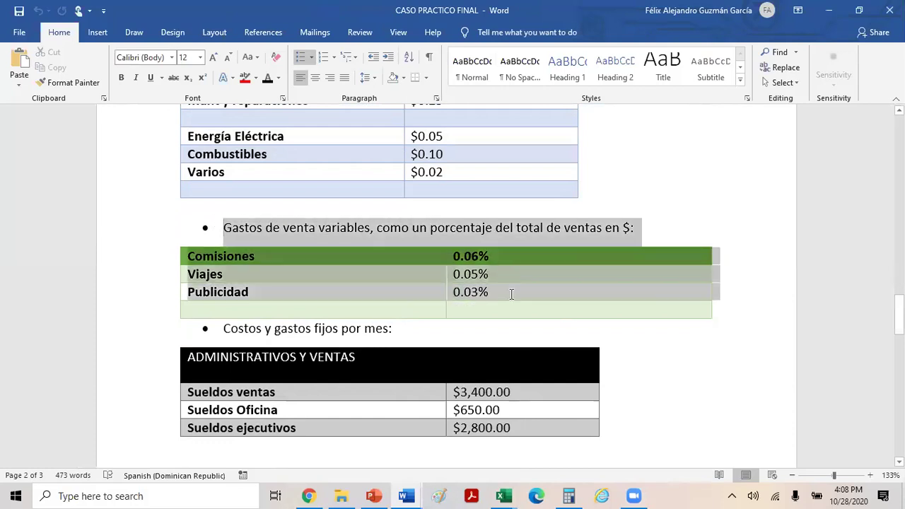
click(440, 282)
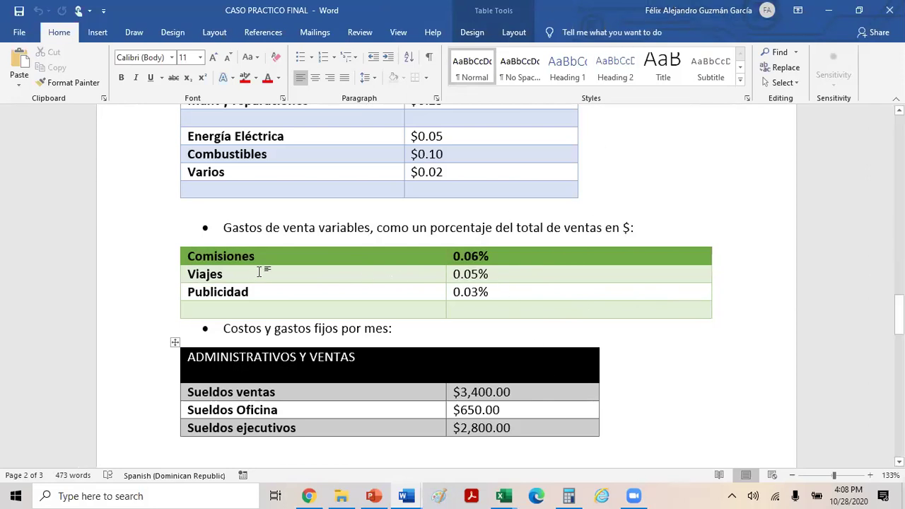
Copy the whole variable selling expenses table with Comisiones, Viajes and Publicidad from the Word document.
click(175, 241)
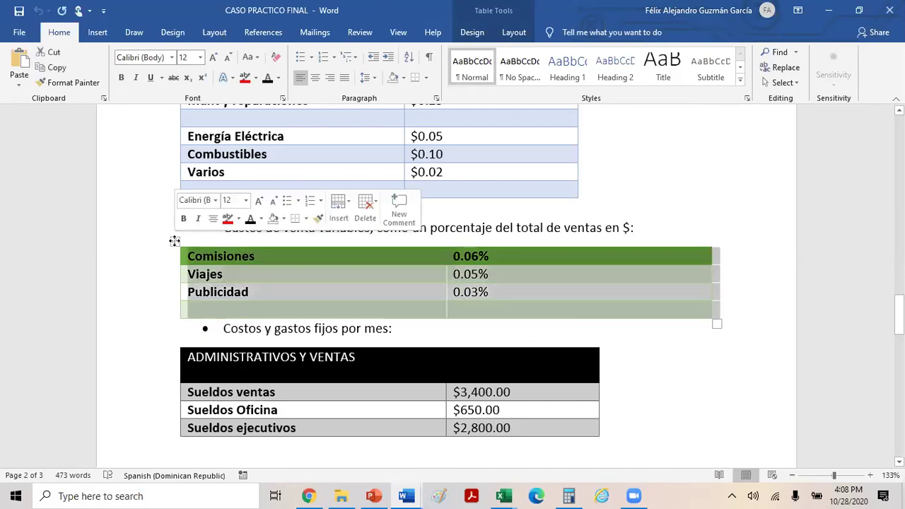
right_click(174, 241)
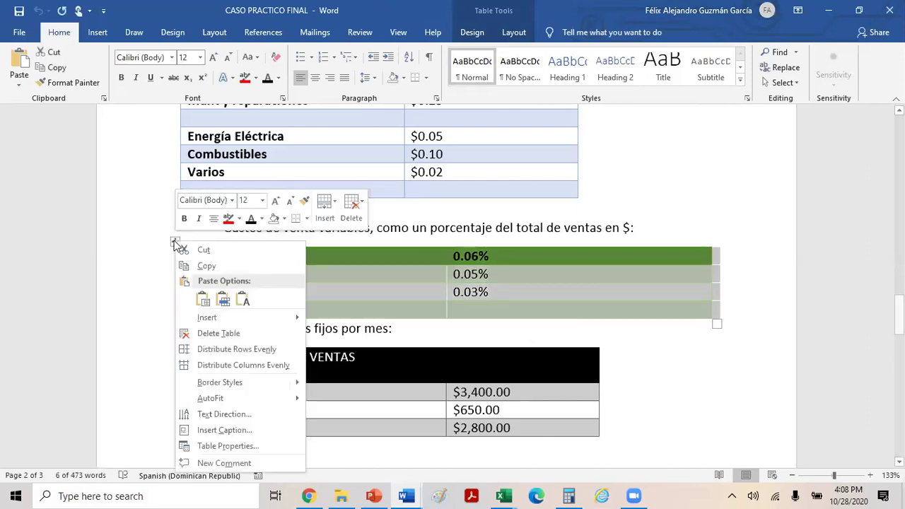
click(213, 269)
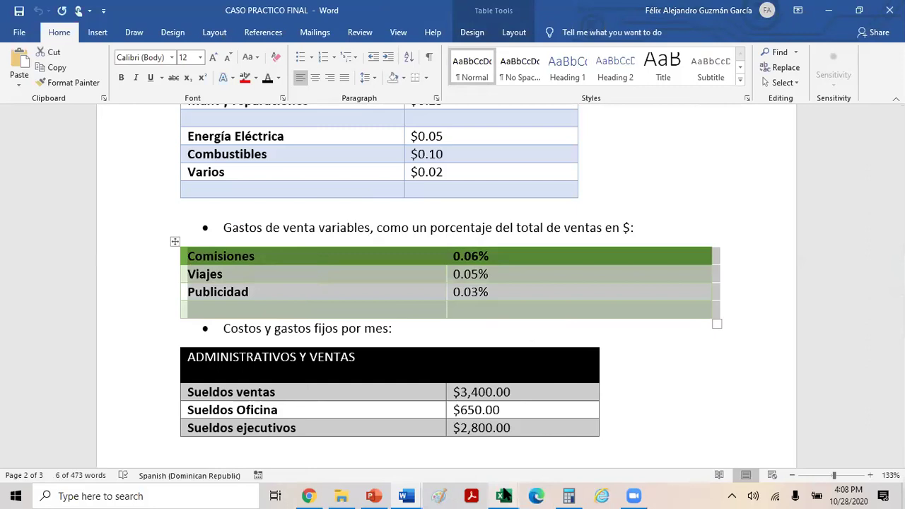
Switch to the EXPLICACION PRESUPUESTO MAESTRO workbook in Excel and paste the copied selling expenses table at D64, below the CIF ENERO block.
mouse_move(503, 494)
click(453, 447)
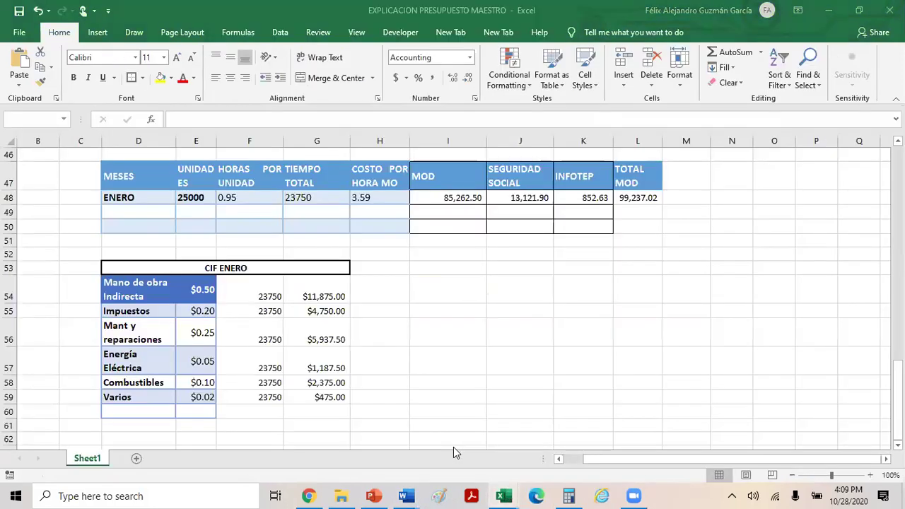
scroll(145, 367, down, 2)
click(131, 367)
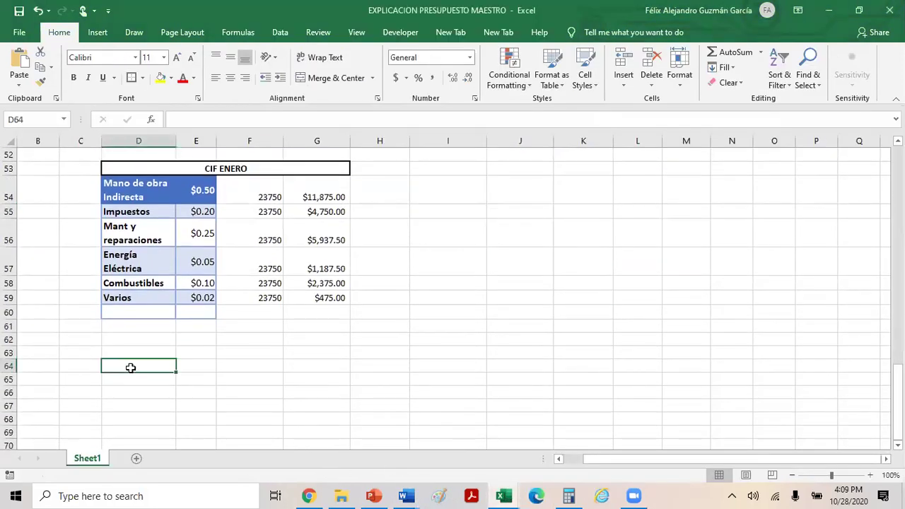
right_click(130, 368)
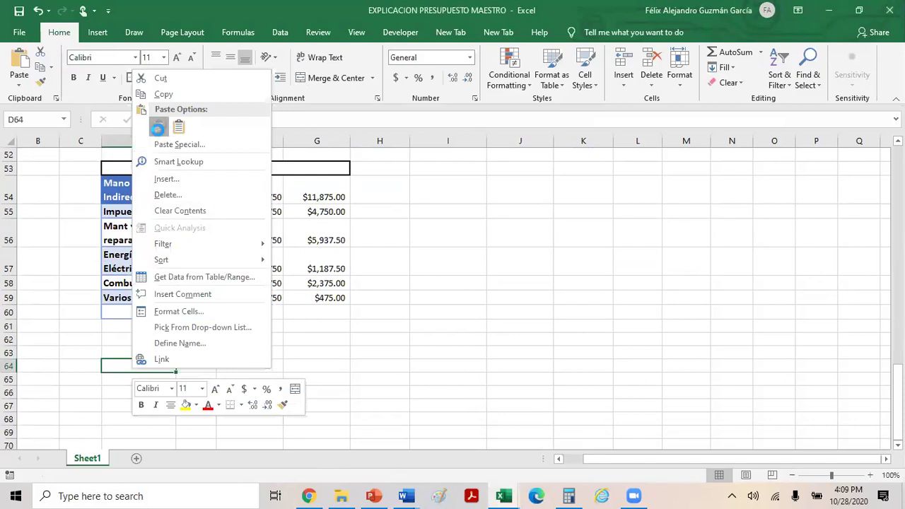
click(157, 127)
click(315, 380)
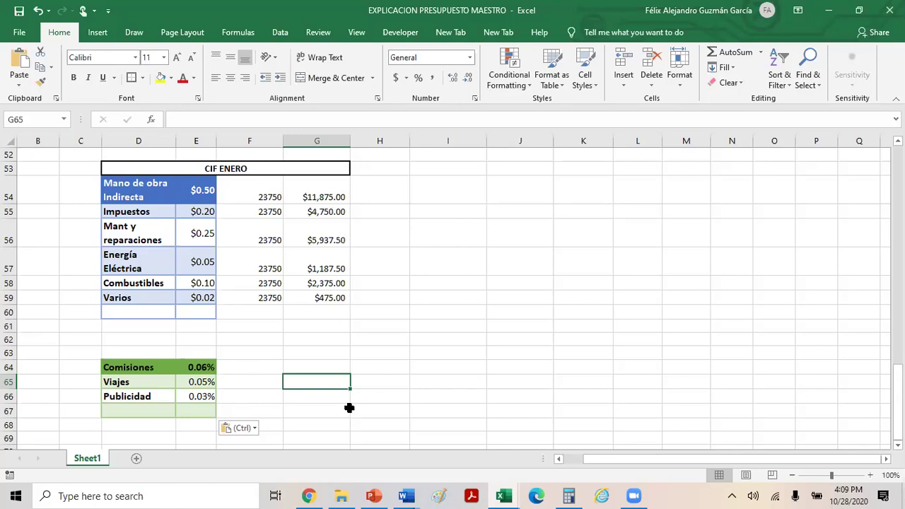
click(477, 396)
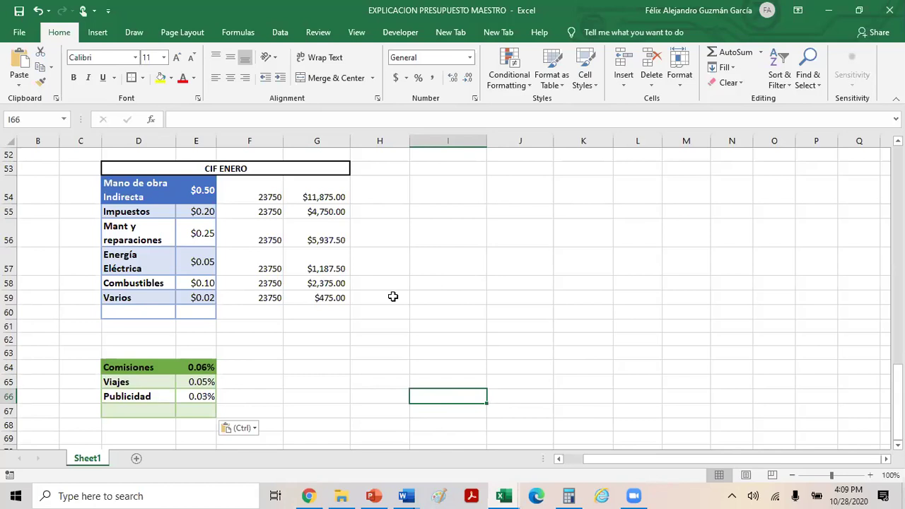
Enter the title GASTOS DE VENTAS in D63, above the Comisiones, Viajes and Publicidad table.
click(163, 354)
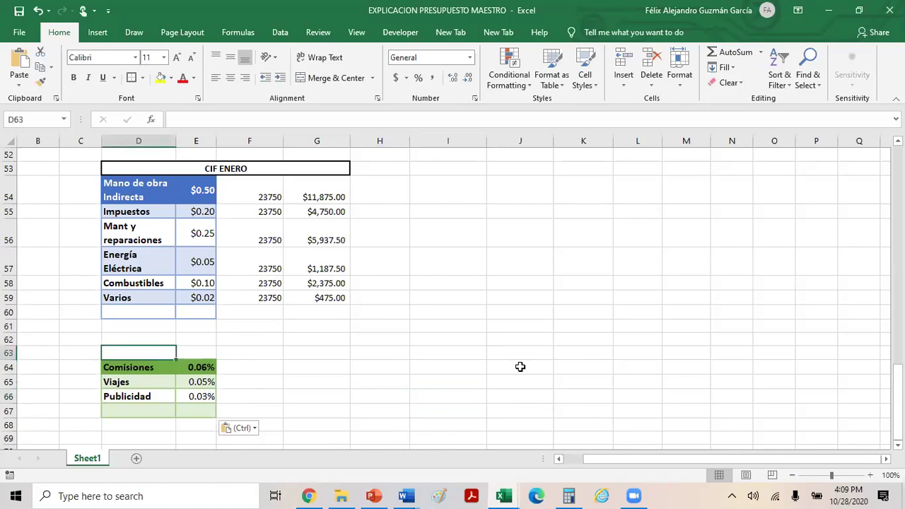
text(GASTOS )
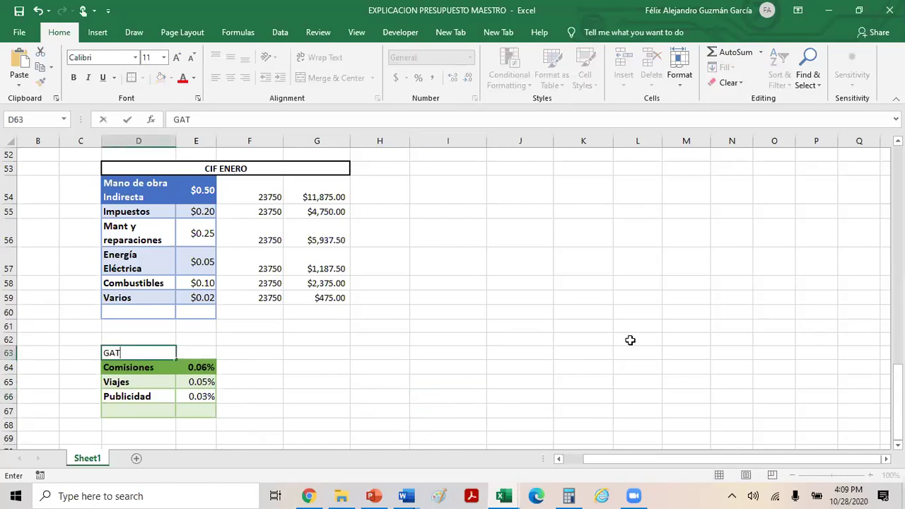
text(VARIA)
key(BackSpace)
key(BackSpace)
key(BackSpace)
key(BackSpace)
key(BackSpace)
text(DE VENTAS)
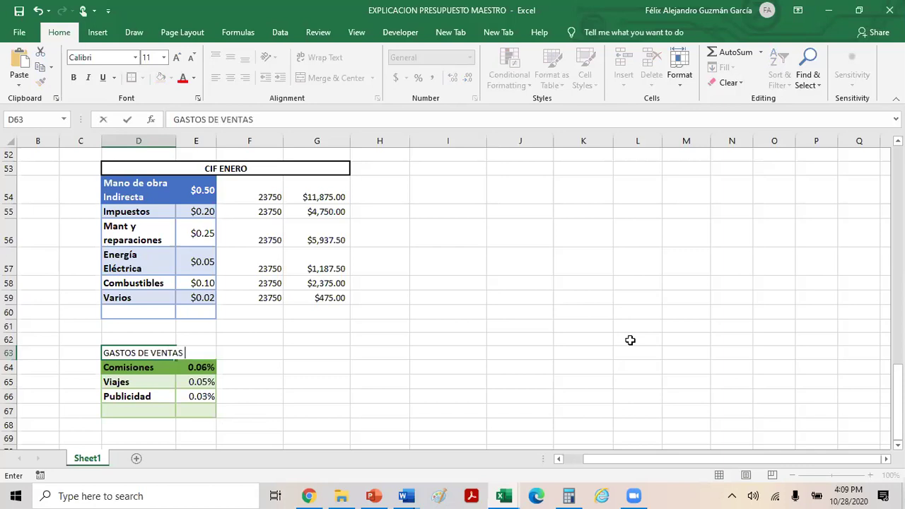
click(527, 348)
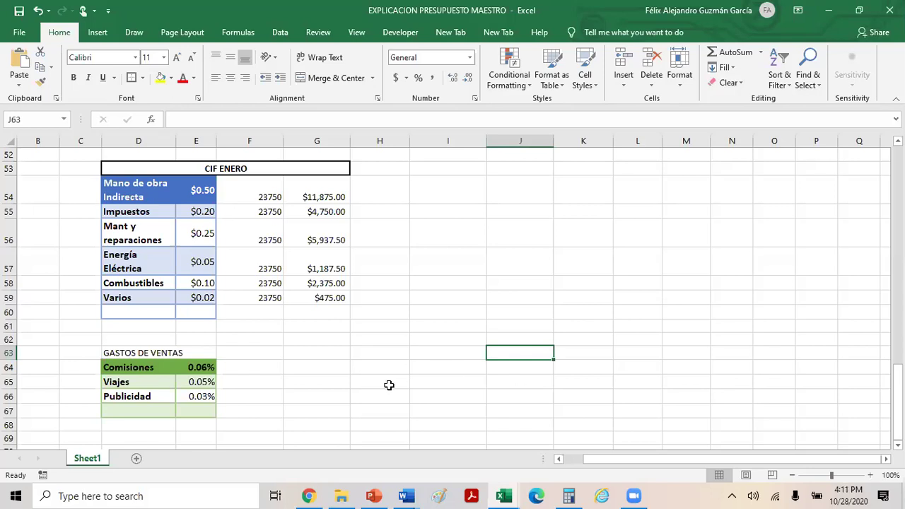
Check the variable selling expenses and fixed monthly costs in the Word document CASO PRACTICO FINAL, then return to the Excel workbook.
click(180, 400)
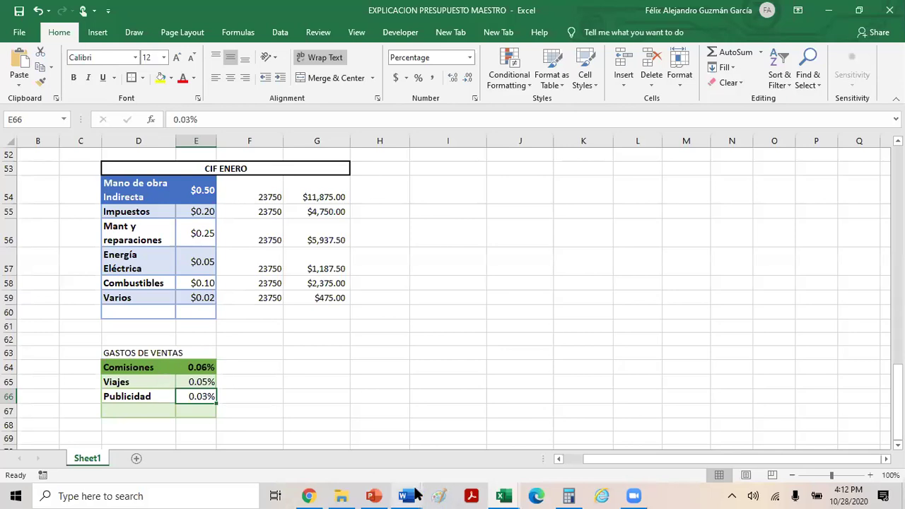
mouse_move(405, 495)
click(445, 445)
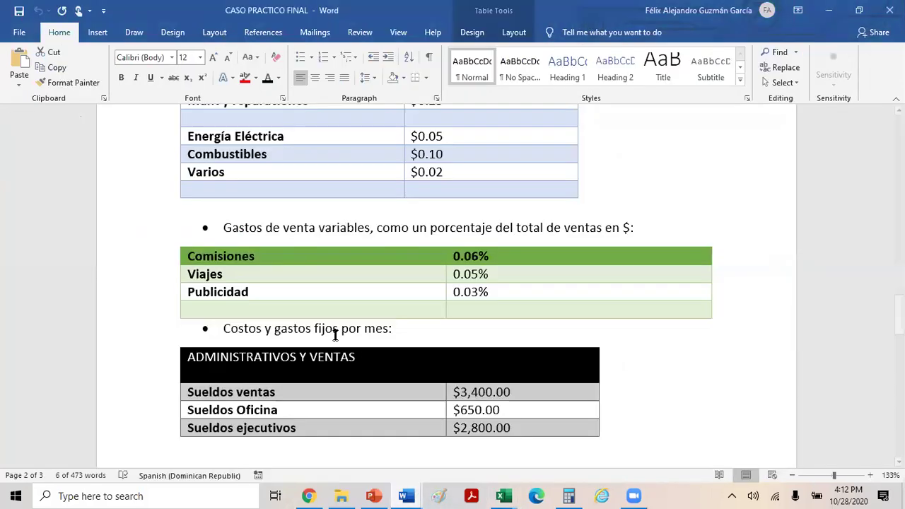
click(683, 384)
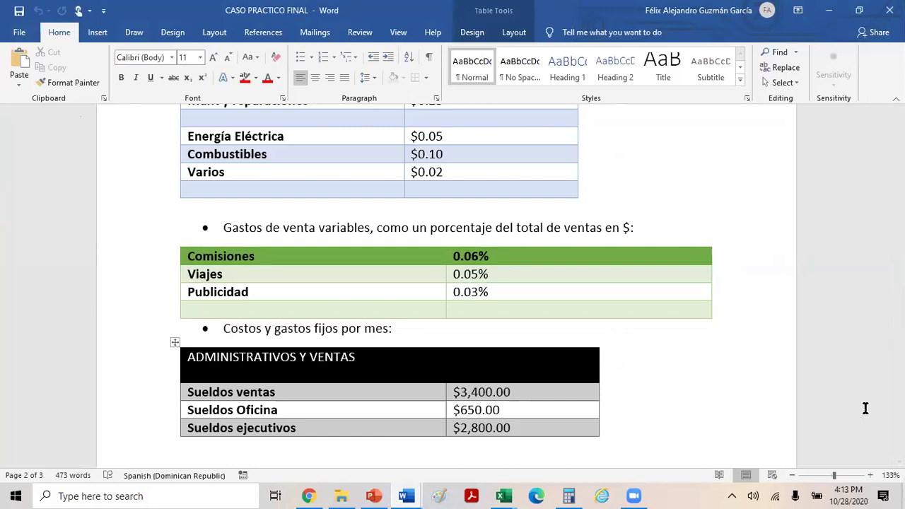
click(504, 496)
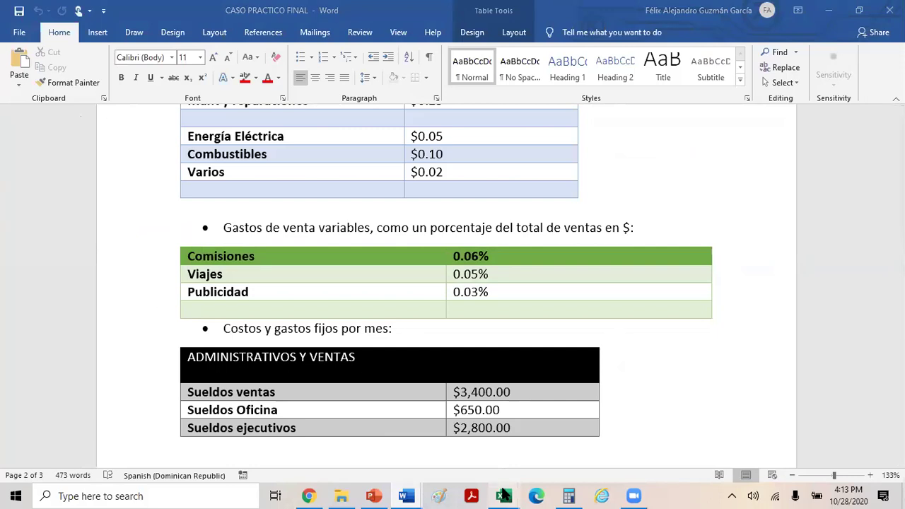
click(453, 438)
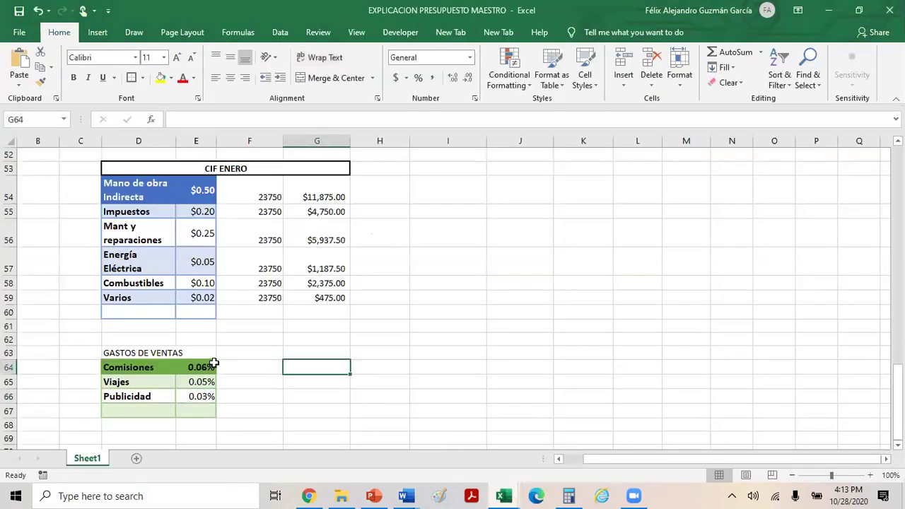
Extend the title in D63 to read GASTOS DE VENTAS ENERO.
click(188, 350)
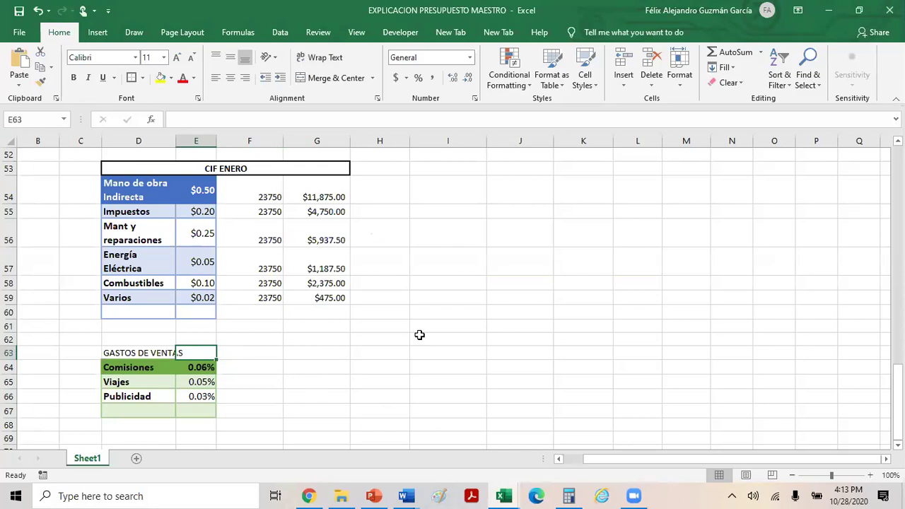
click(249, 395)
click(266, 352)
click(181, 352)
click(107, 351)
click(287, 124)
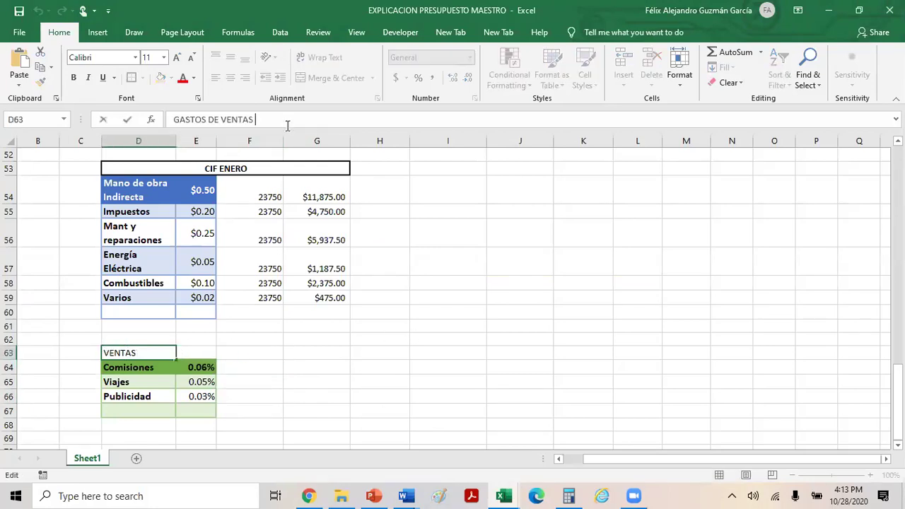
text(ENERO)
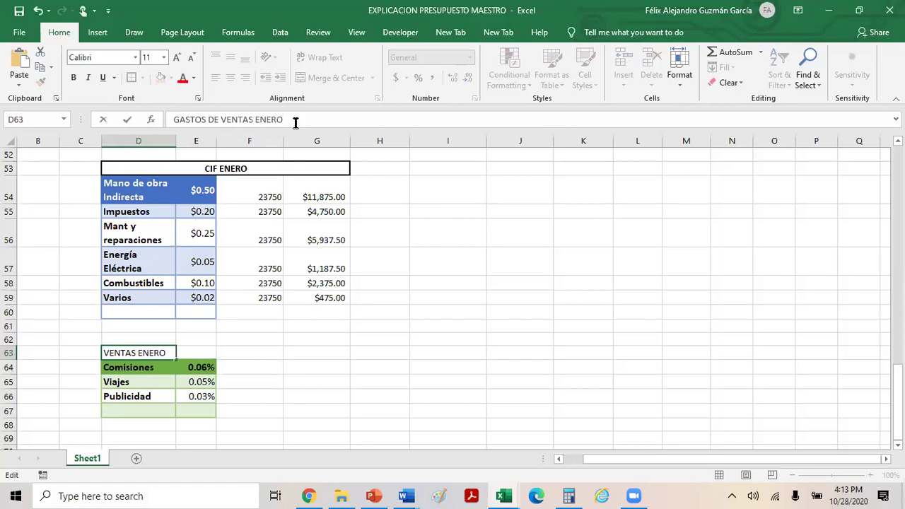
click(440, 388)
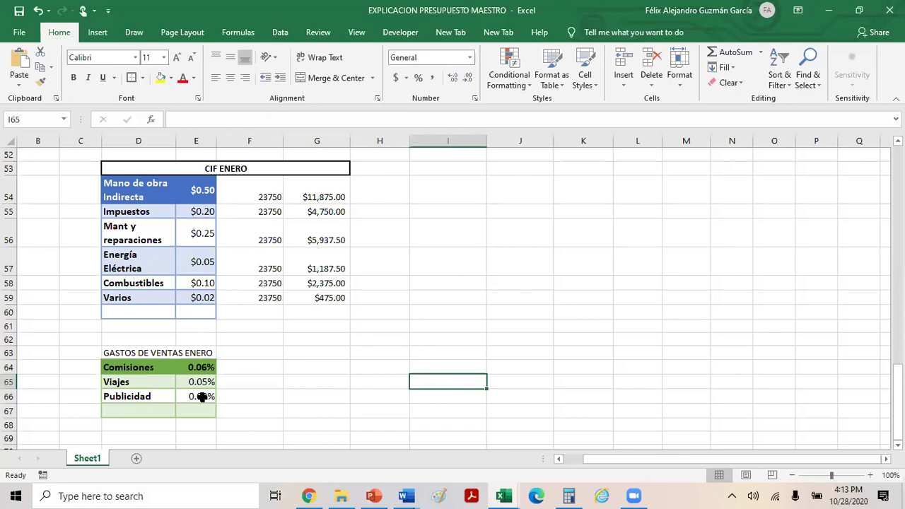
Copy the total of the MONTO TOTAL column in I10 of the monthly sales table.
scroll(121, 352, up, 1)
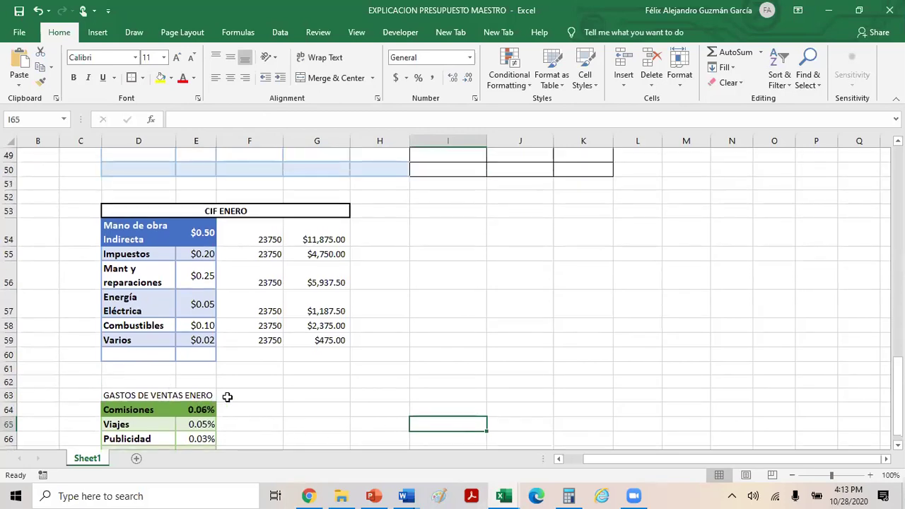
scroll(227, 396, up, 9)
scroll(219, 375, up, 7)
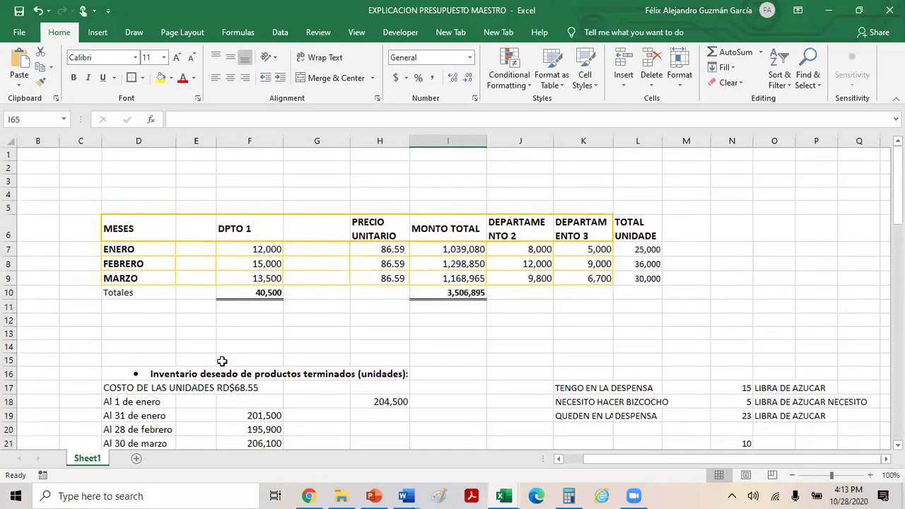
click(471, 288)
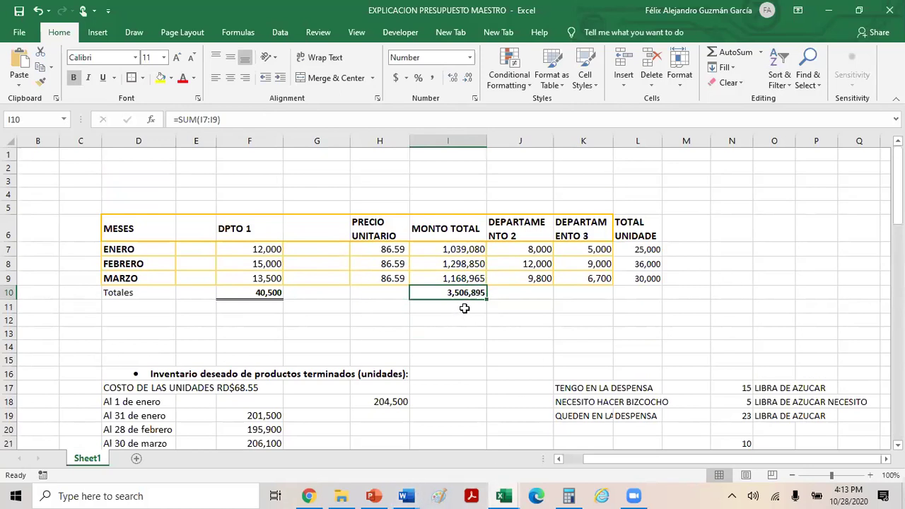
scroll(485, 331, down, 1)
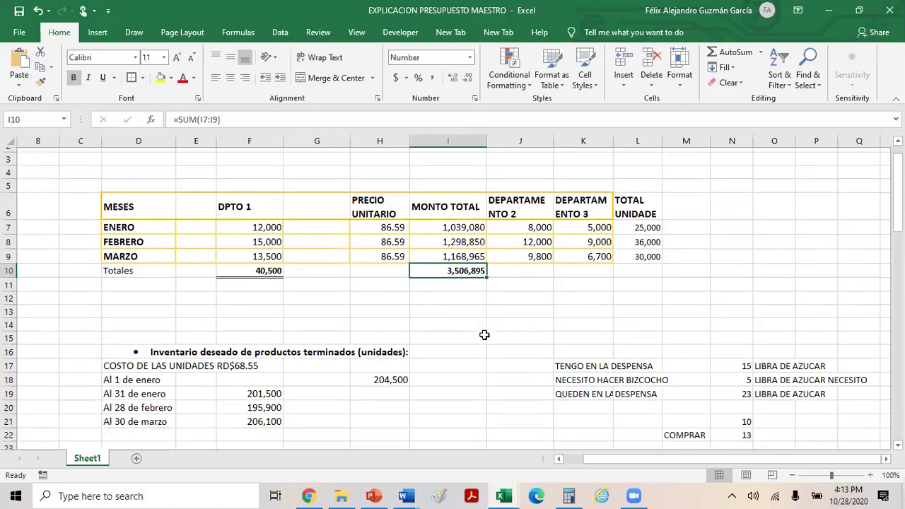
right_click(462, 251)
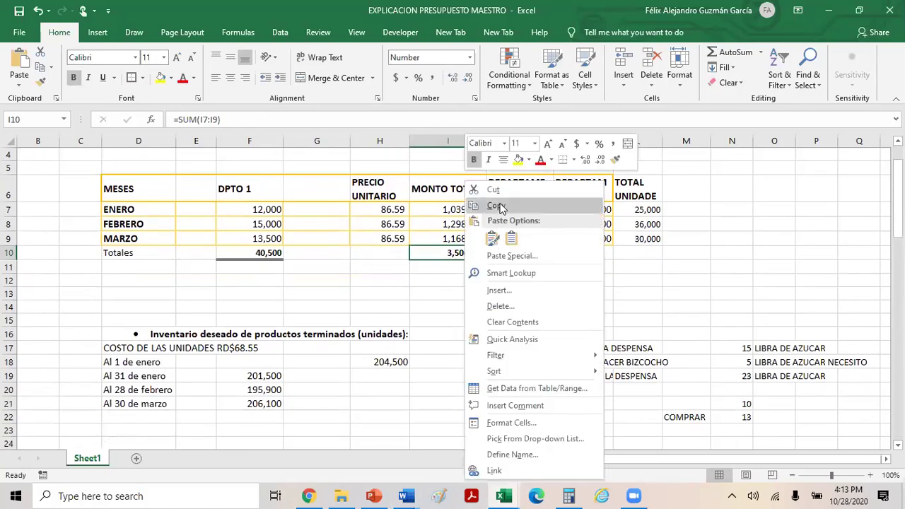
click(495, 210)
Paste the copied sales total into F63 beside GASTOS DE VENTAS ENERO as values and number formats only.
scroll(355, 360, down, 7)
scroll(355, 360, down, 11)
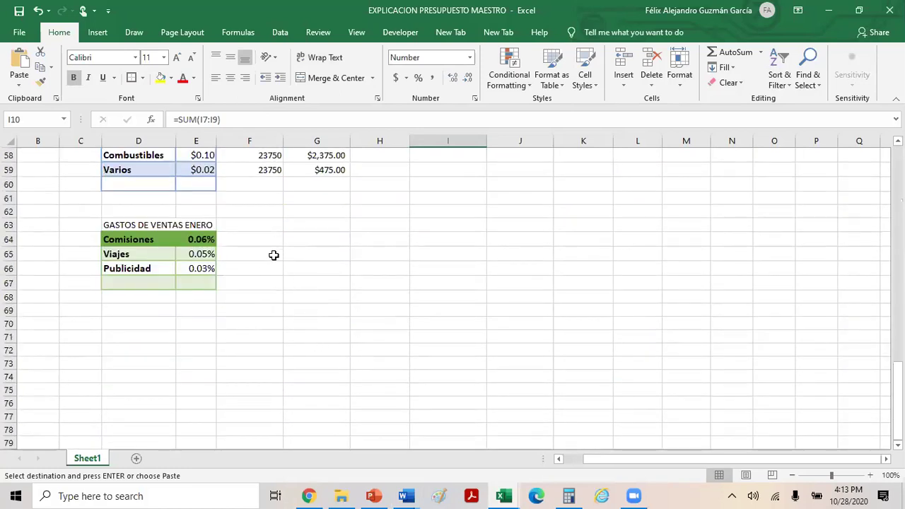
click(269, 223)
right_click(267, 224)
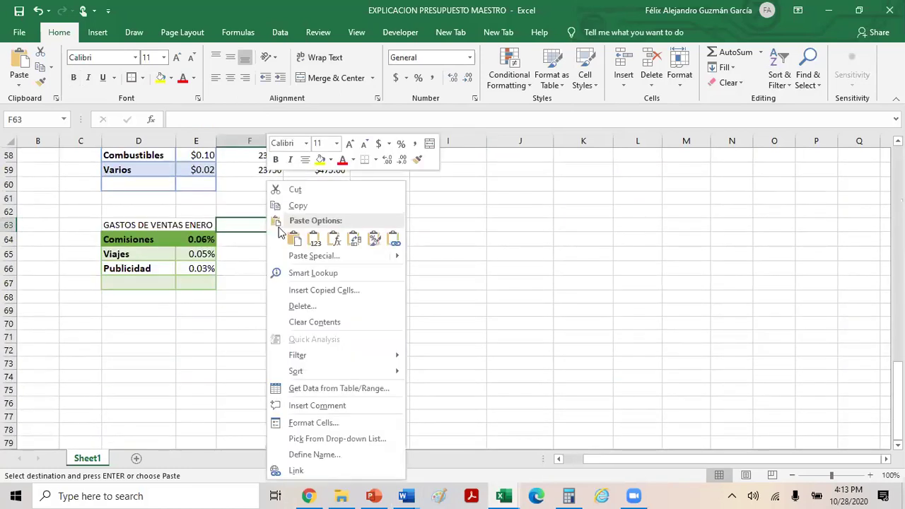
click(314, 256)
click(366, 227)
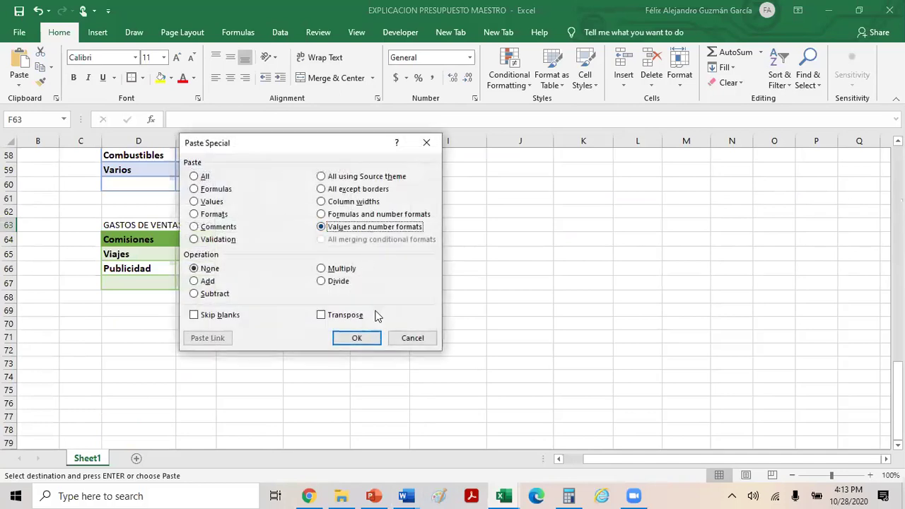
click(364, 337)
click(372, 319)
Calculate the Comisiones expense in F64 with the formula =F63*E64.
click(270, 239)
text(=)
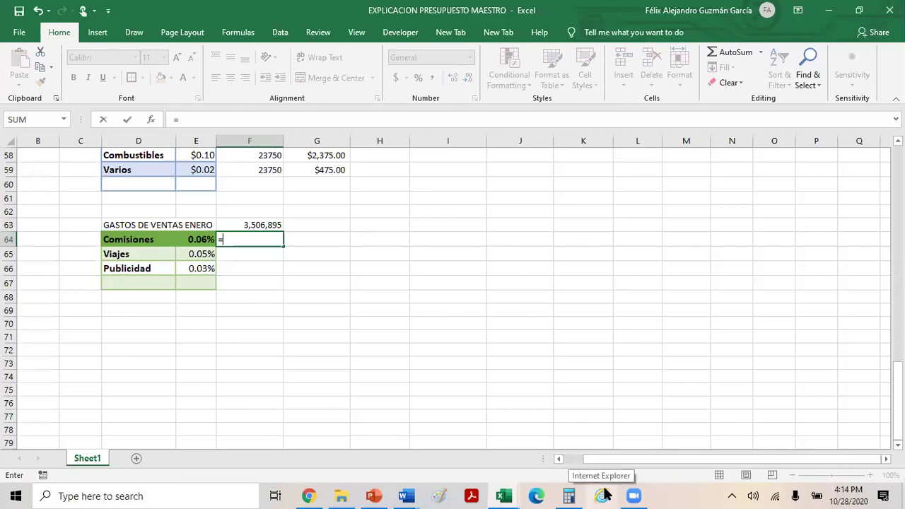
click(259, 222)
text(*)
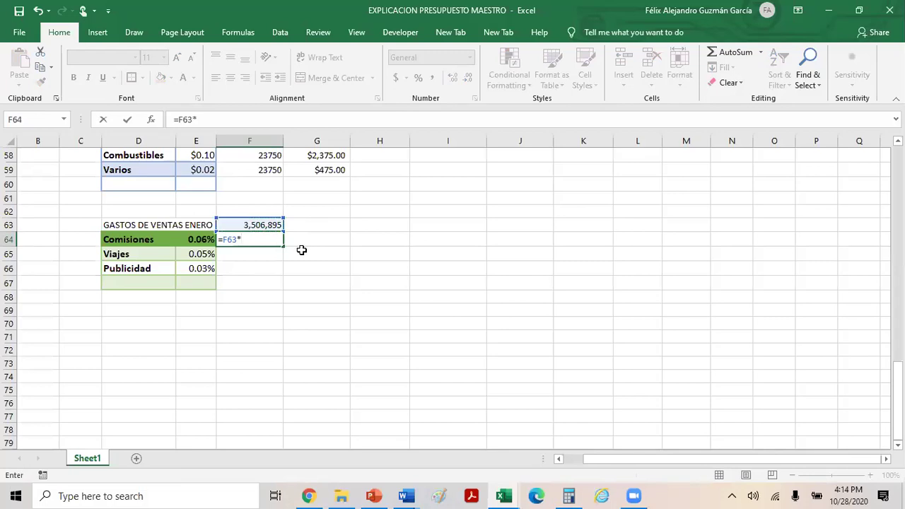
click(188, 240)
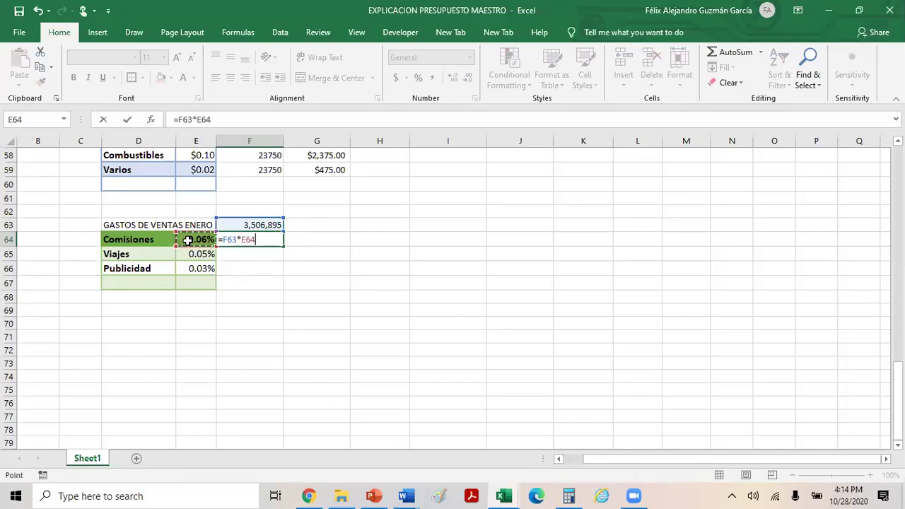
key(Return)
Calculate the Viajes expense in F65 with =F63*E65 and the Publicidad expense in F66 with =F63*E66.
text(=)
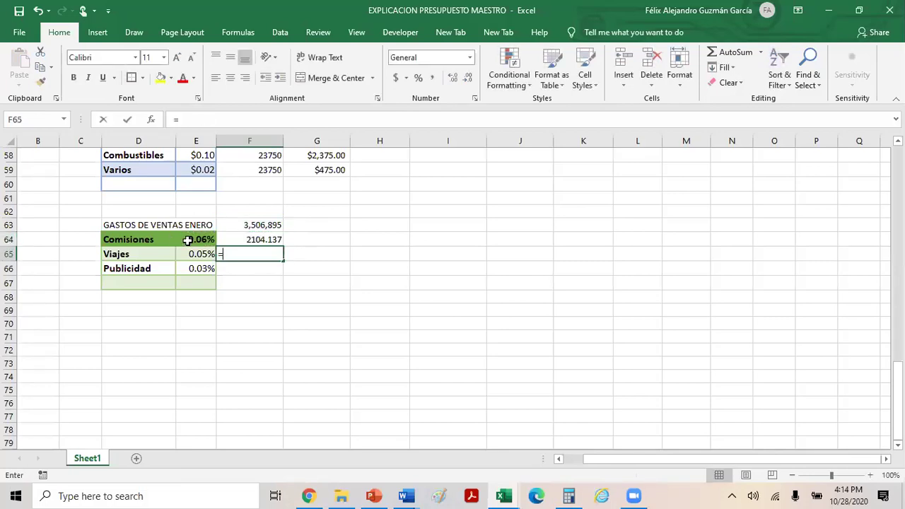
click(229, 224)
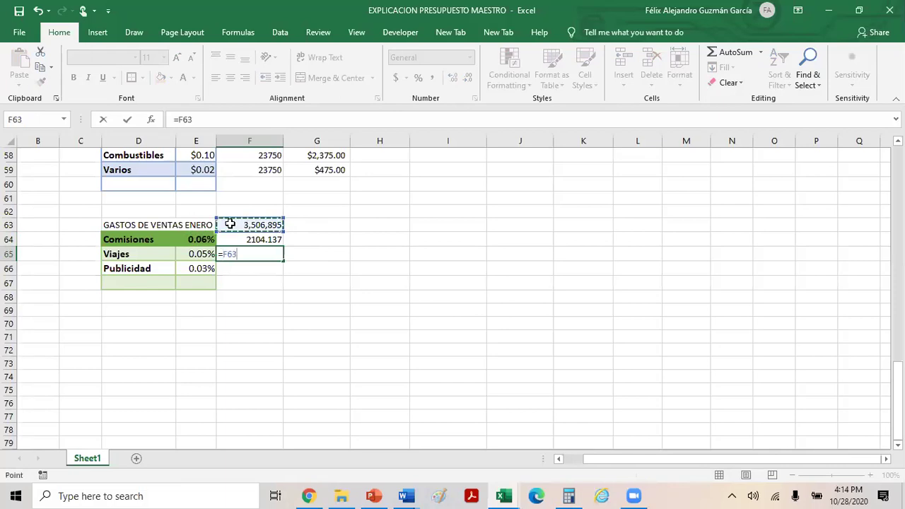
text(*)
click(208, 254)
key(Return)
text(=)
click(233, 221)
text(*)
click(201, 269)
key(Return)
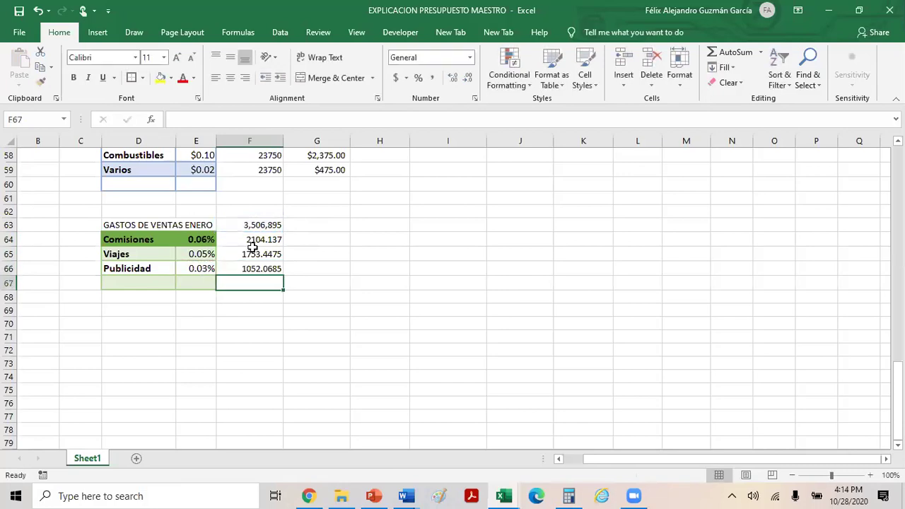
Format the three selling expense amounts in F64:F66 with the comma style.
drag(255, 240, 264, 261)
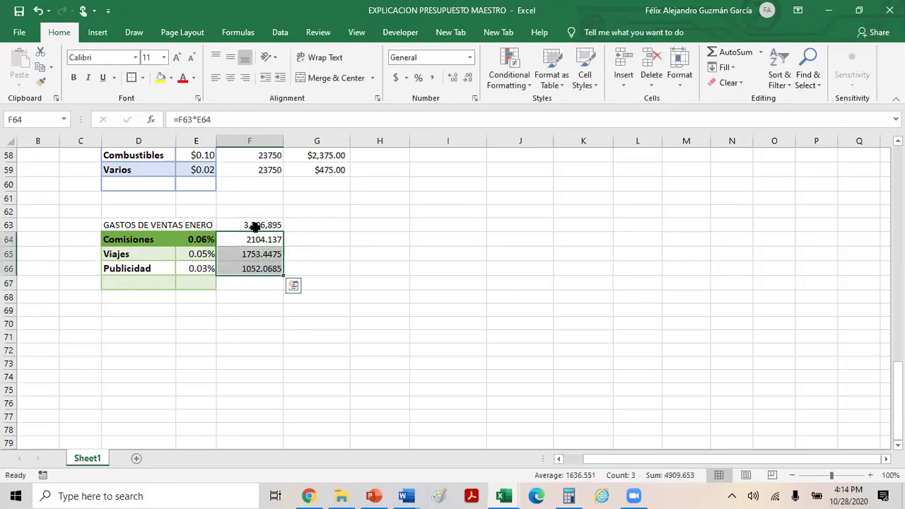
click(433, 78)
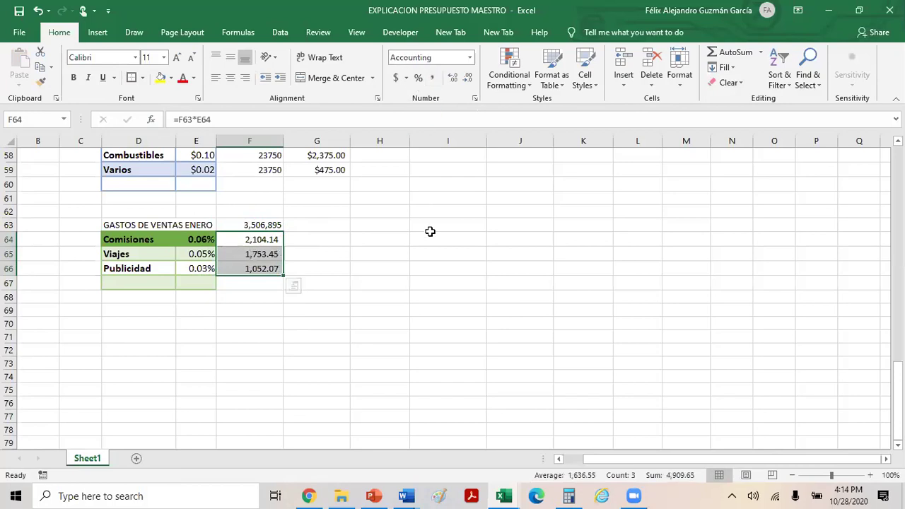
click(267, 322)
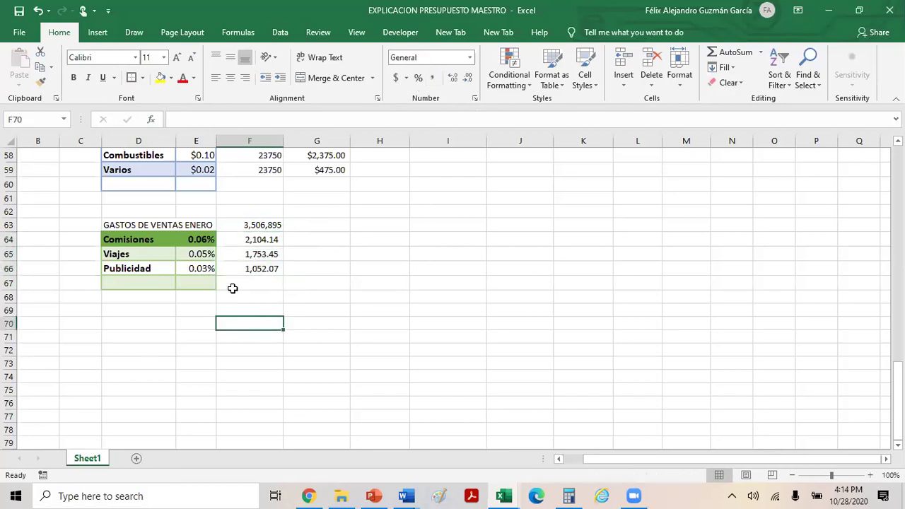
Label the row below Publicidad TOTALES in D67 and enter an AutoSum of the column above in F67.
click(120, 285)
text(T)
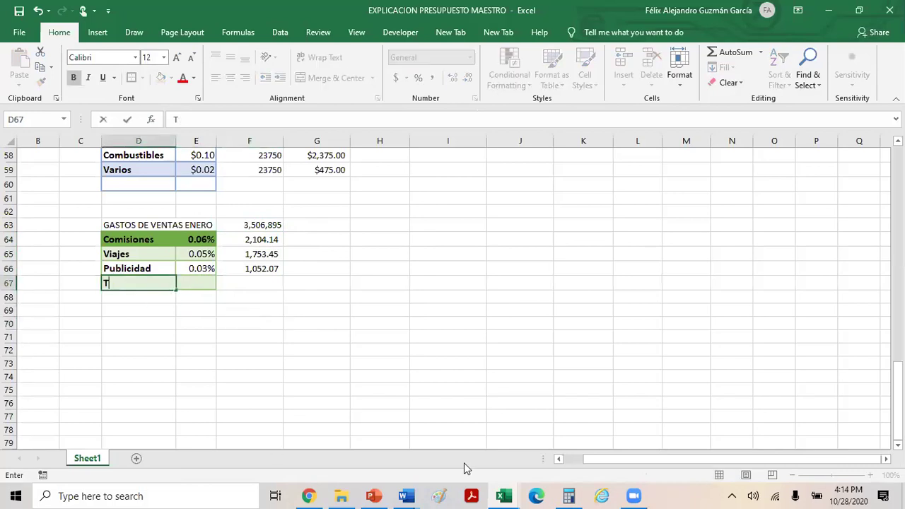
text(OTALES)
key(Tab)
key(Tab)
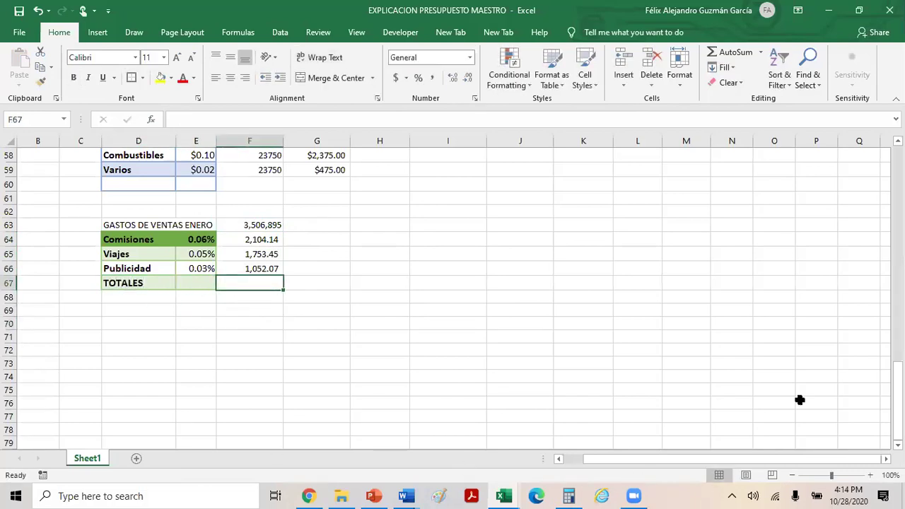
click(733, 55)
key(Return)
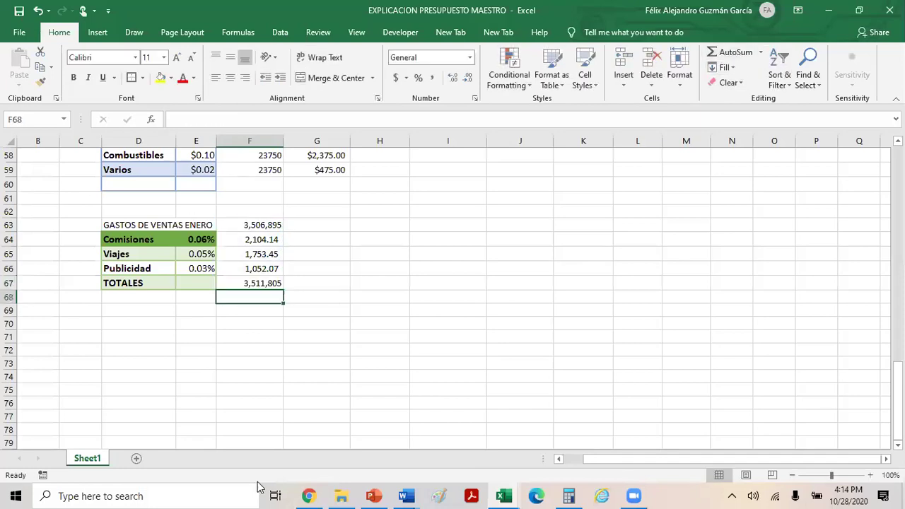
Correct the selling expenses total in F67 to the formula =SUM(F64:F66).
click(229, 282)
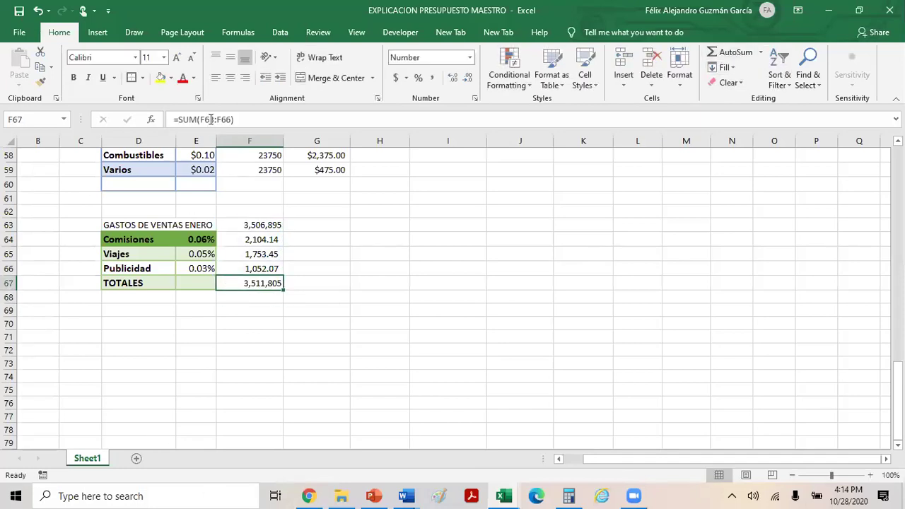
click(206, 120)
text(4)
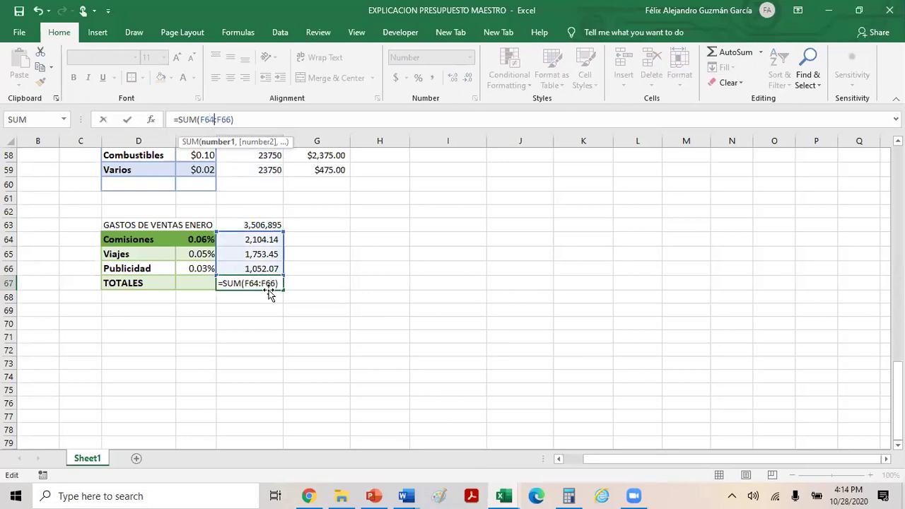
key(Return)
Format the total in F67 with two decimals, bold text and a double bottom border.
click(244, 280)
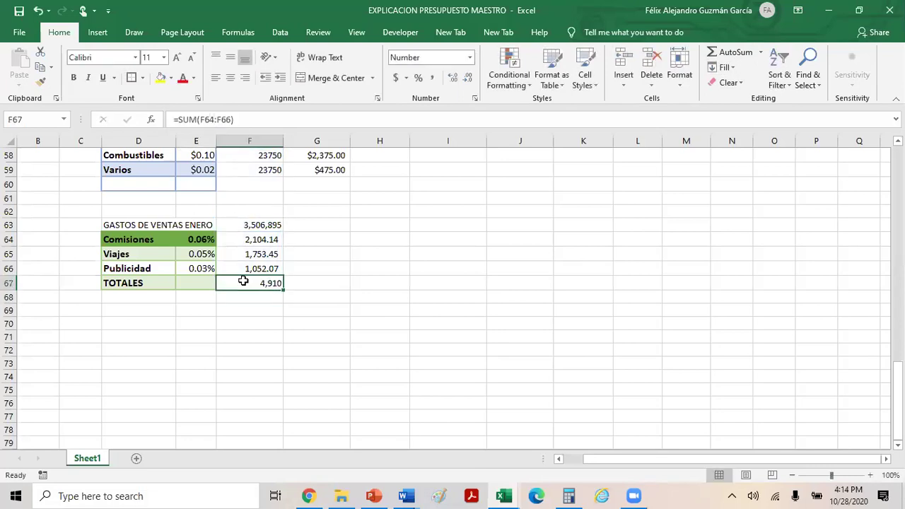
click(466, 77)
click(462, 79)
click(74, 79)
click(262, 343)
click(257, 282)
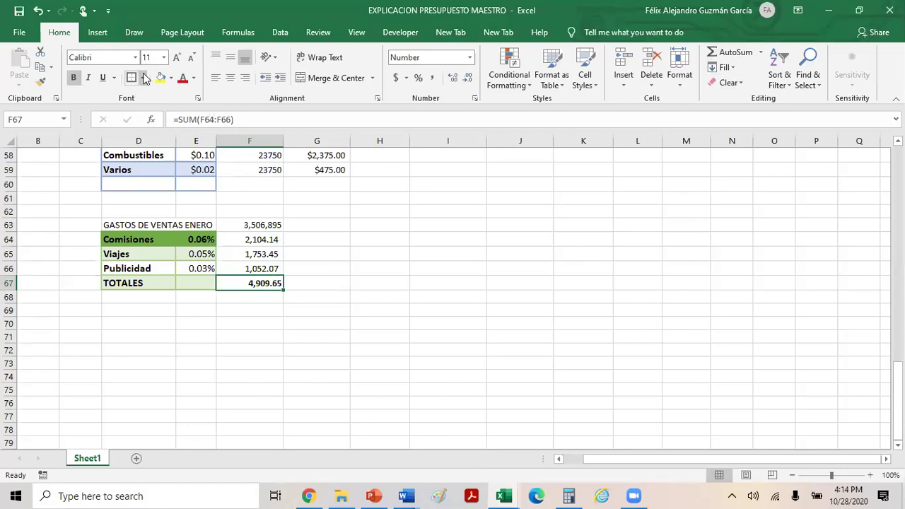
click(142, 77)
click(147, 241)
click(483, 321)
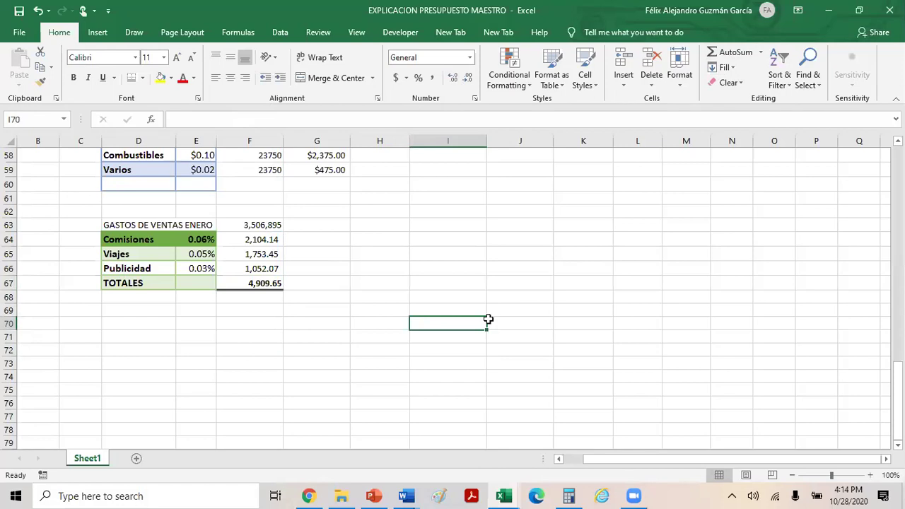
click(178, 223)
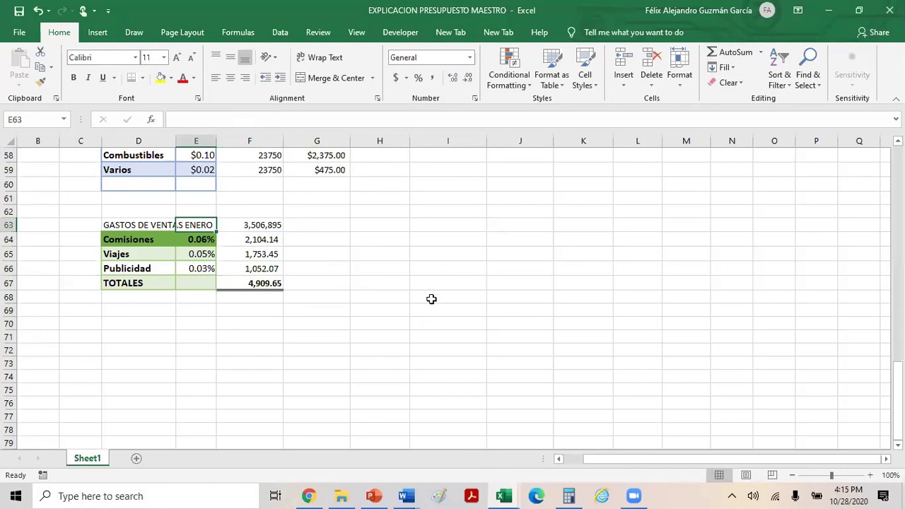
click(355, 361)
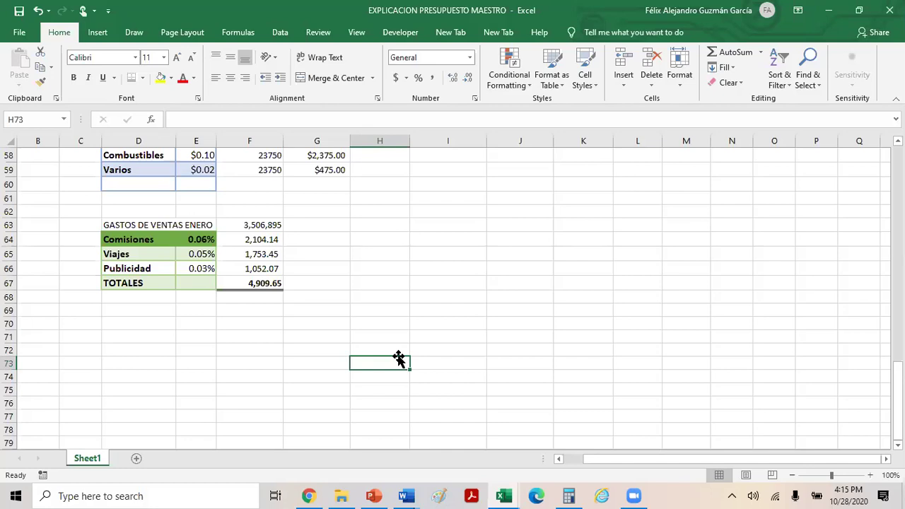
click(311, 400)
scroll(206, 318, up, 1)
scroll(206, 319, up, 1)
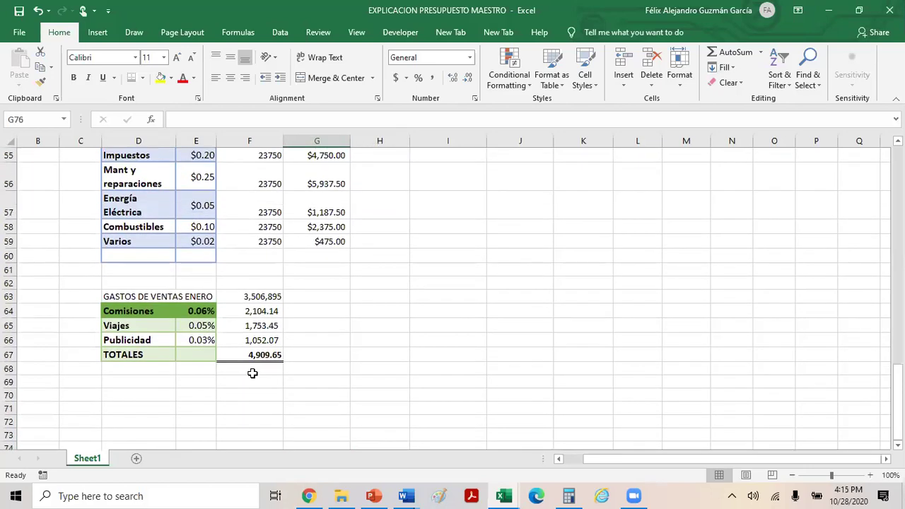
scroll(292, 385, down, 1)
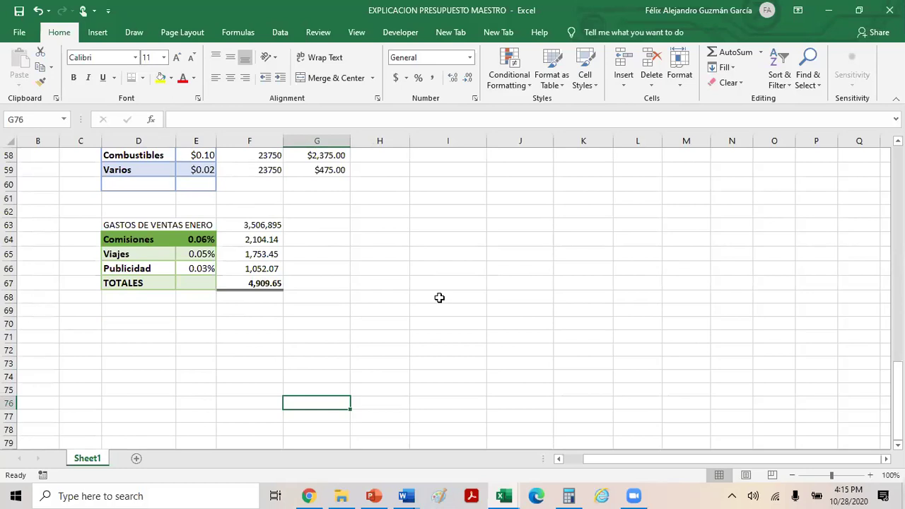
click(467, 350)
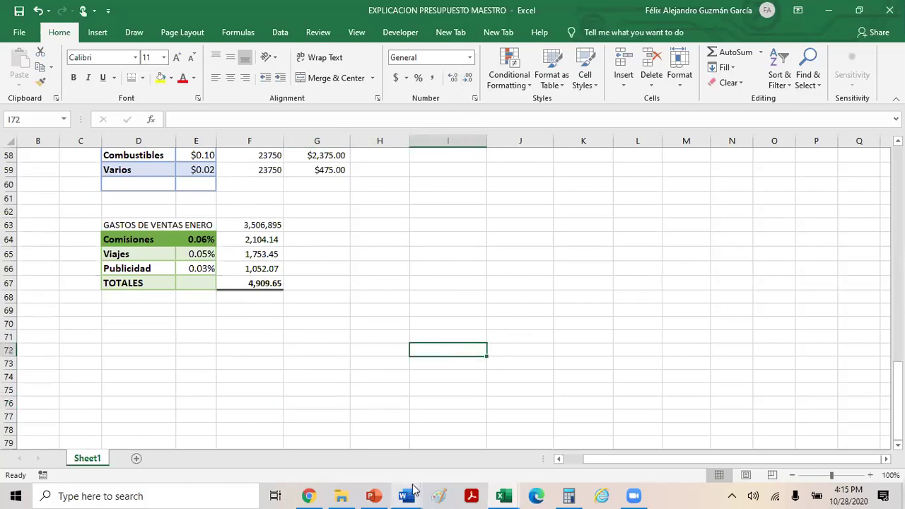
Switch to the CASO PRACTICO FINAL document in Word and copy the whole monthly fixed costs table headed ADMINISTRATIVOS Y VENTAS.
click(440, 442)
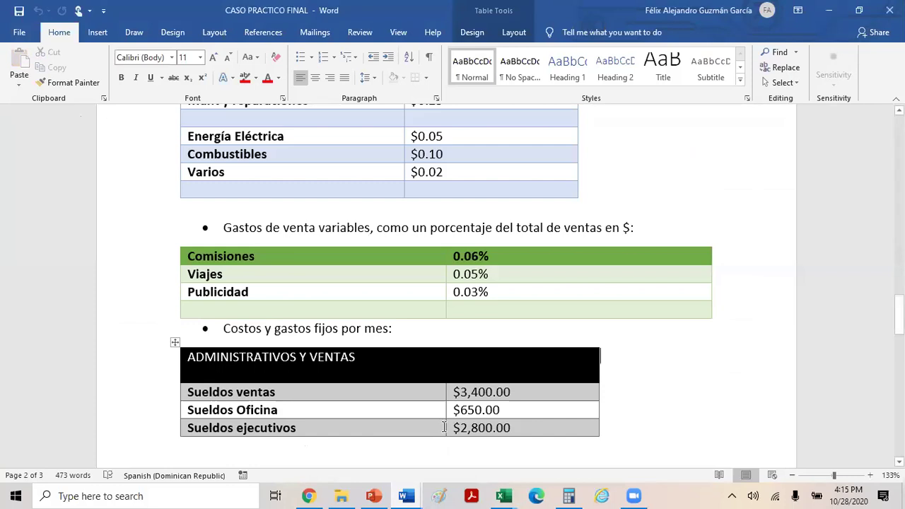
scroll(414, 318, down, 2)
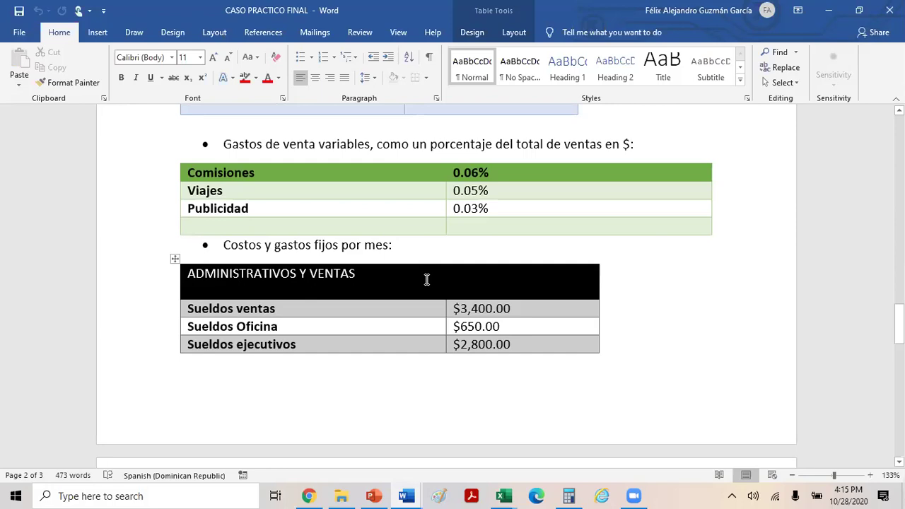
scroll(444, 295, down, 2)
scroll(290, 281, down, 4)
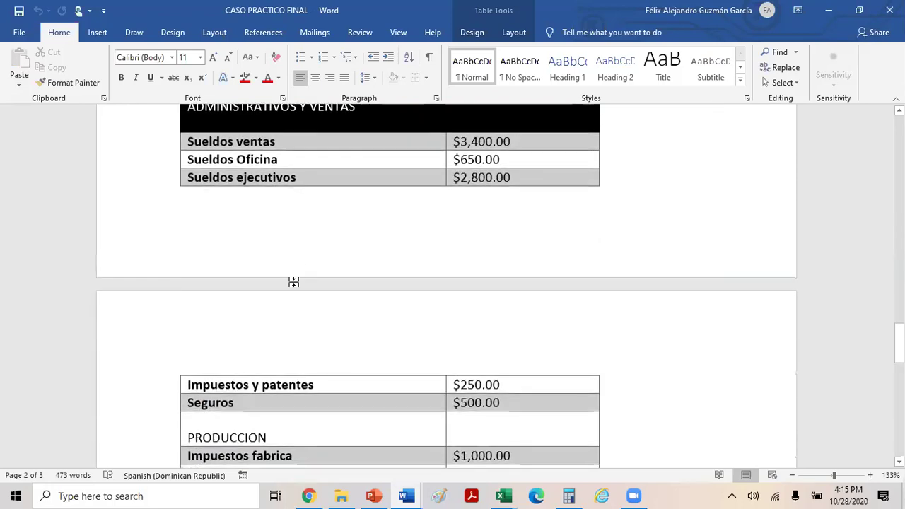
scroll(262, 238, up, 5)
scroll(493, 345, down, 5)
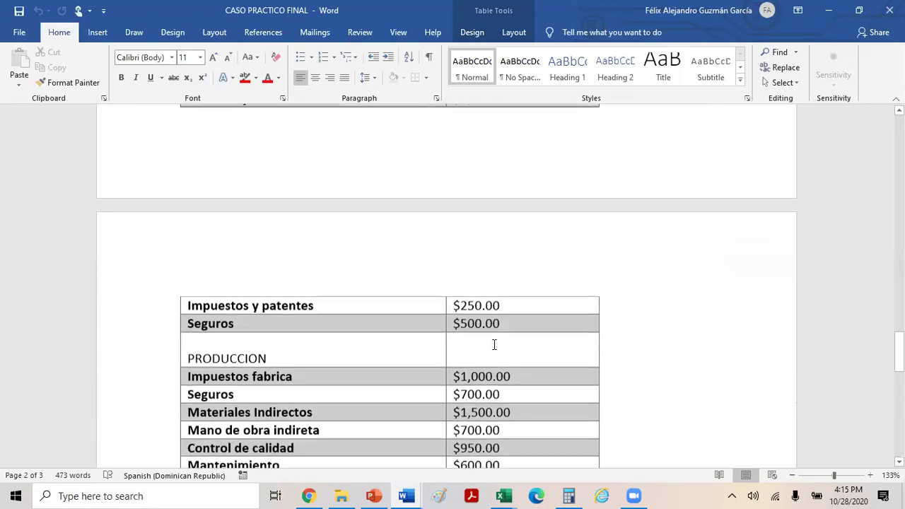
scroll(494, 344, up, 5)
click(175, 217)
scroll(317, 329, down, 11)
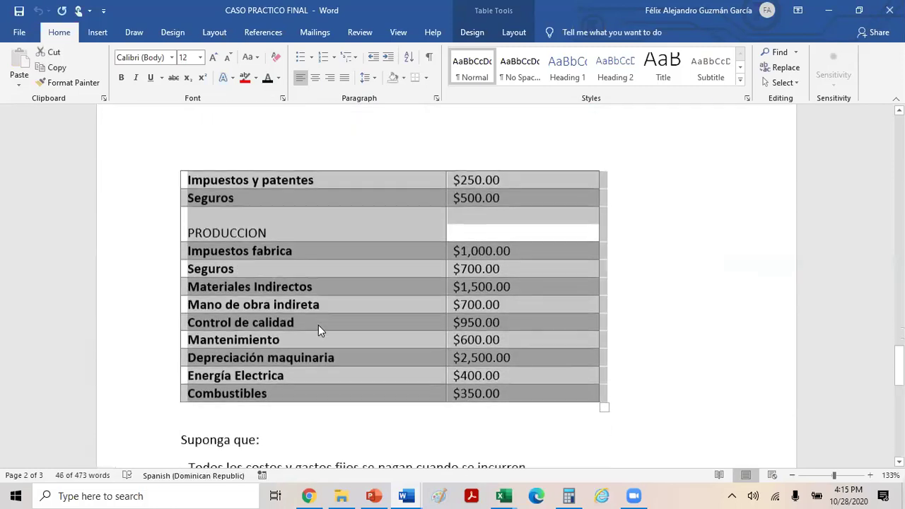
right_click(309, 294)
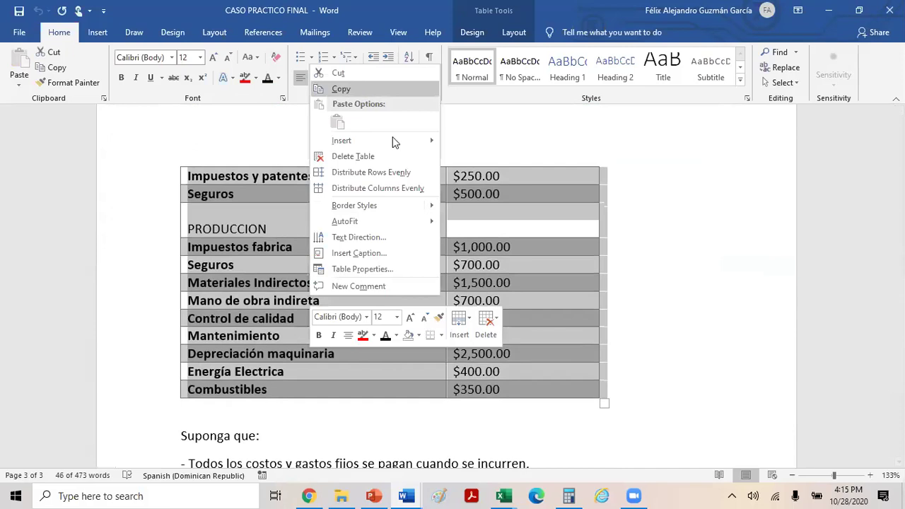
key(Escape)
Return to the EXPLICACION PRESUPUESTO MAESTRO workbook in Excel and paste the fixed costs table at D72 with its source formatting.
click(504, 496)
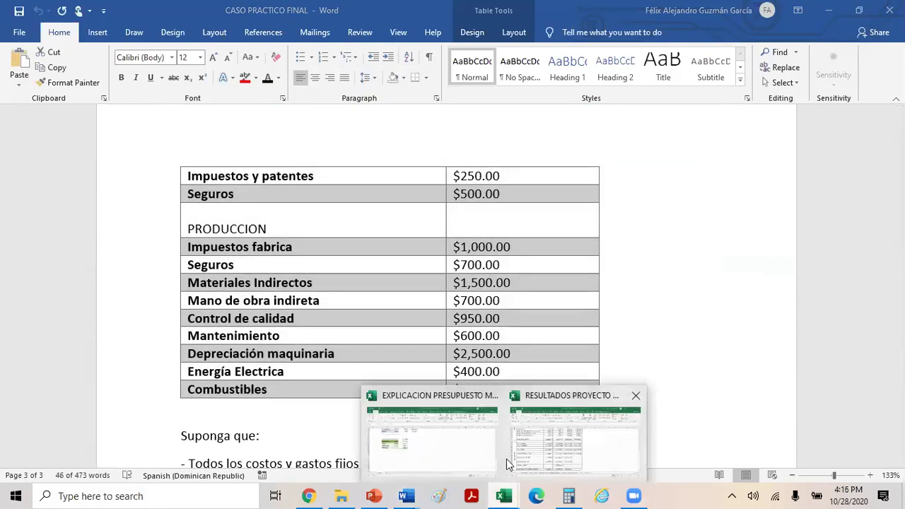
click(475, 441)
scroll(218, 300, up, 2)
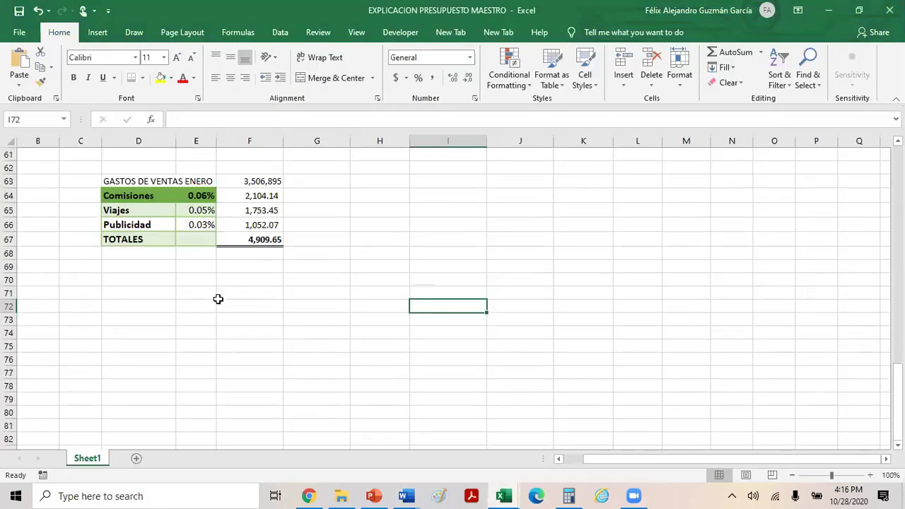
click(124, 306)
right_click(123, 306)
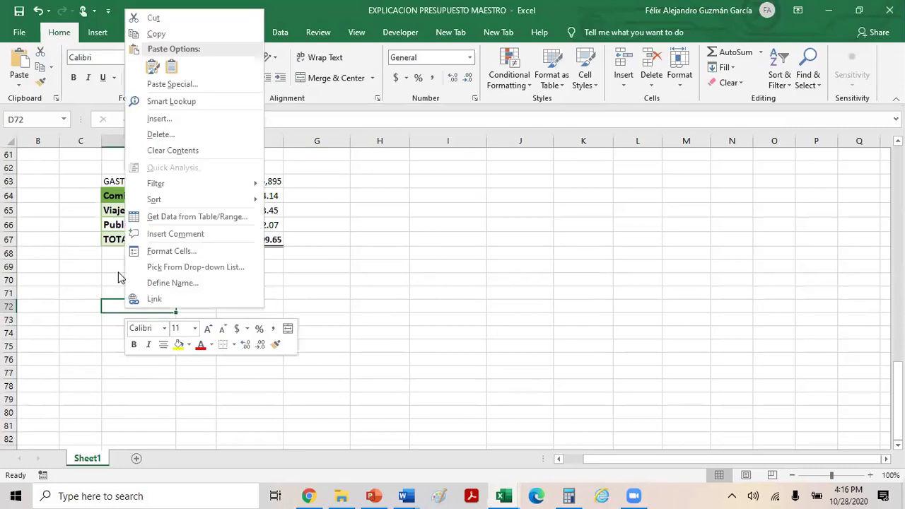
click(153, 67)
Widen columns E and D so the pasted fixed cost labels each fit on one line.
drag(216, 141, 267, 162)
click(263, 162)
scroll(339, 276, down, 3)
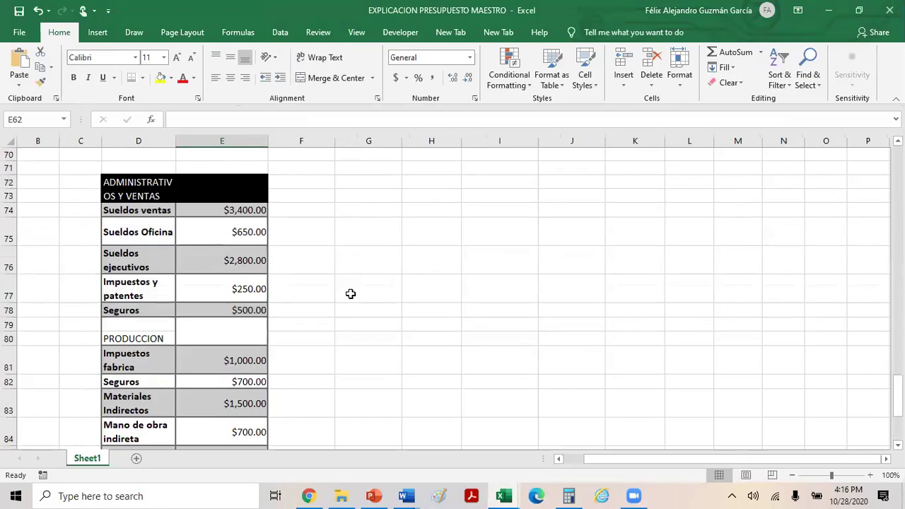
drag(181, 136, 263, 161)
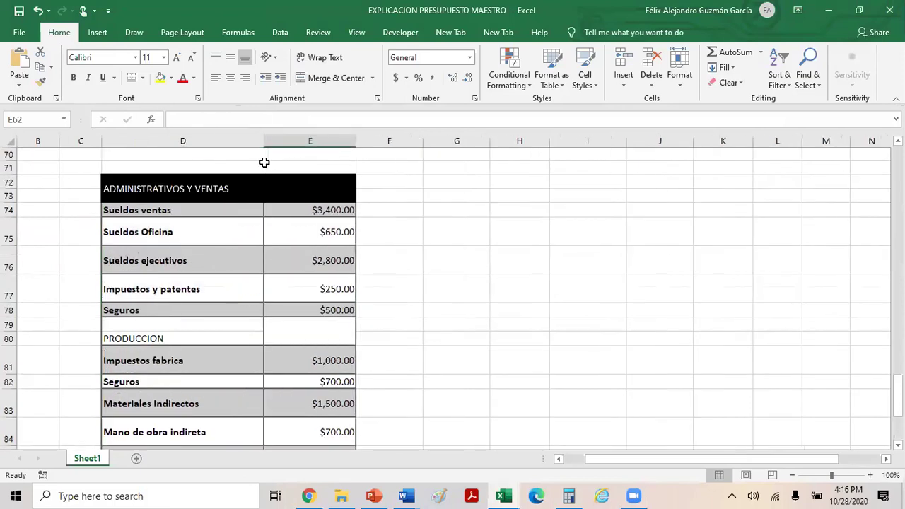
scroll(409, 287, down, 4)
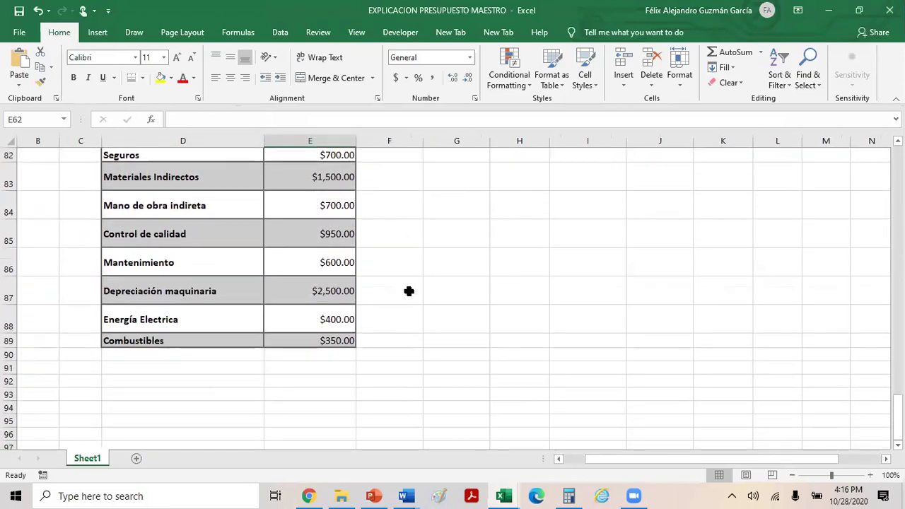
Enter the heading GASTOS FIJOS ENERO in D71, above the fixed costs table.
scroll(409, 288, up, 4)
scroll(310, 266, up, 3)
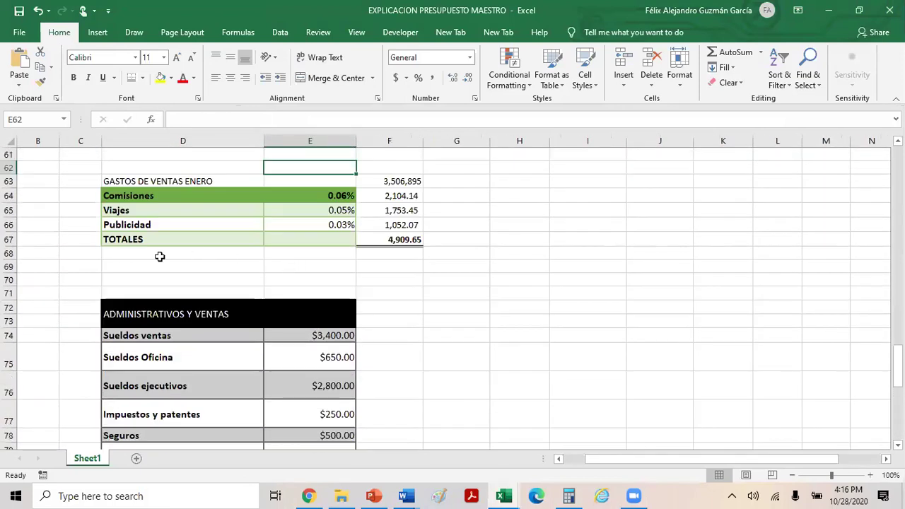
click(147, 291)
text(GASTO)
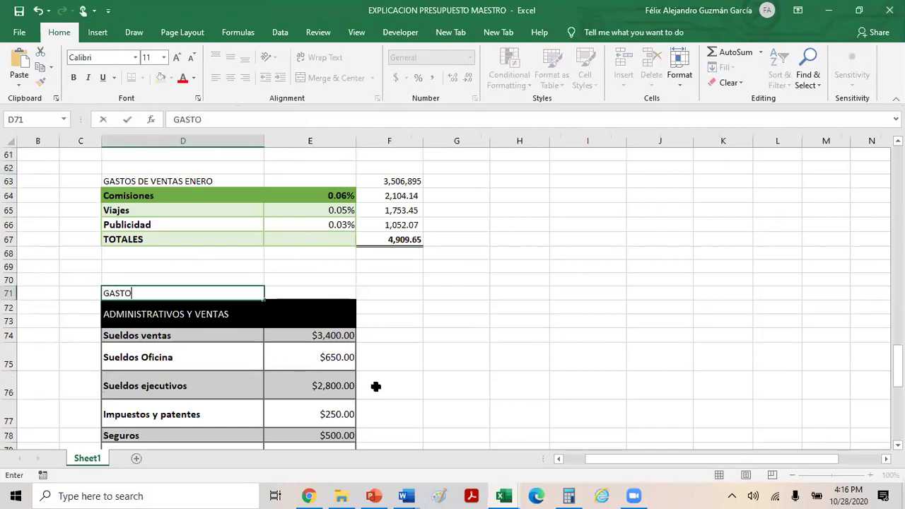
text(S FIJOS ENERO)
drag(442, 386, 445, 364)
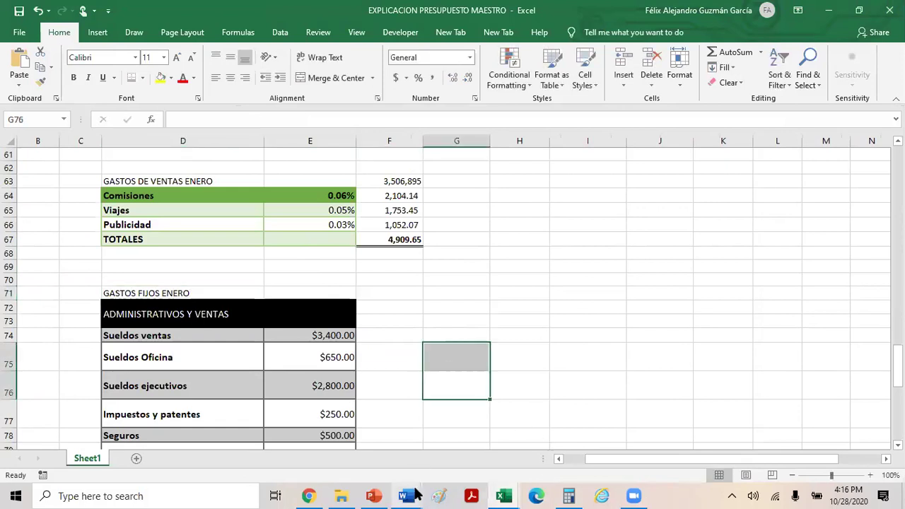
Switch to the CASO PRACTICO FINAL document in Word and review the monthly fixed costs for administration, sales and production.
mouse_move(415, 494)
click(471, 442)
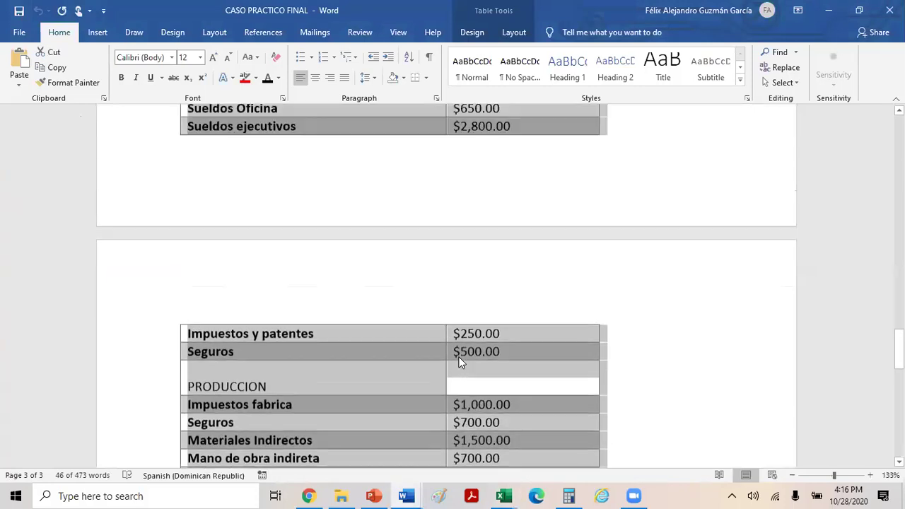
scroll(459, 359, up, 4)
click(440, 284)
click(656, 365)
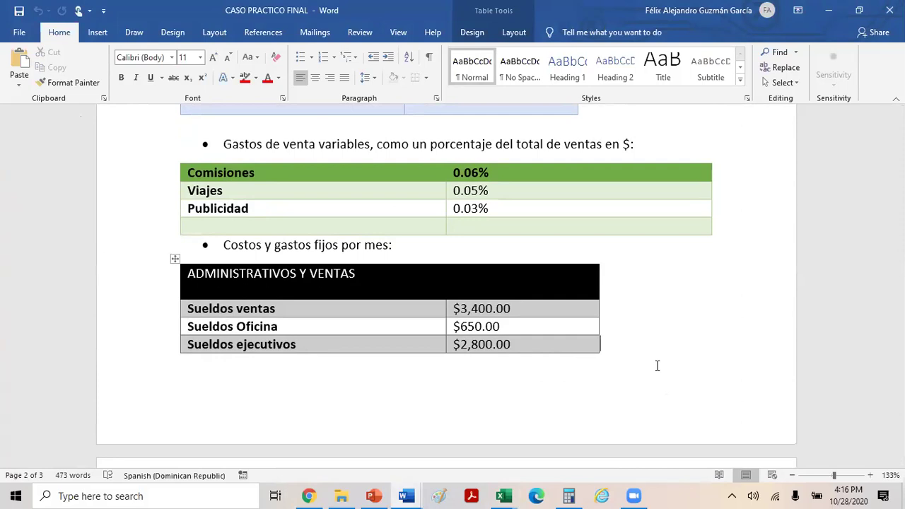
scroll(434, 305, down, 3)
scroll(553, 333, down, 1)
scroll(559, 333, up, 1)
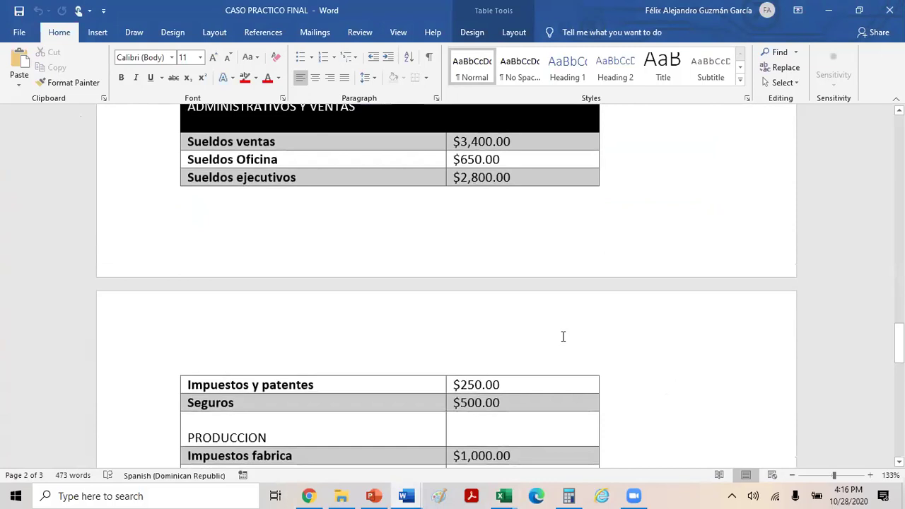
scroll(563, 337, up, 3)
drag(221, 204, 398, 207)
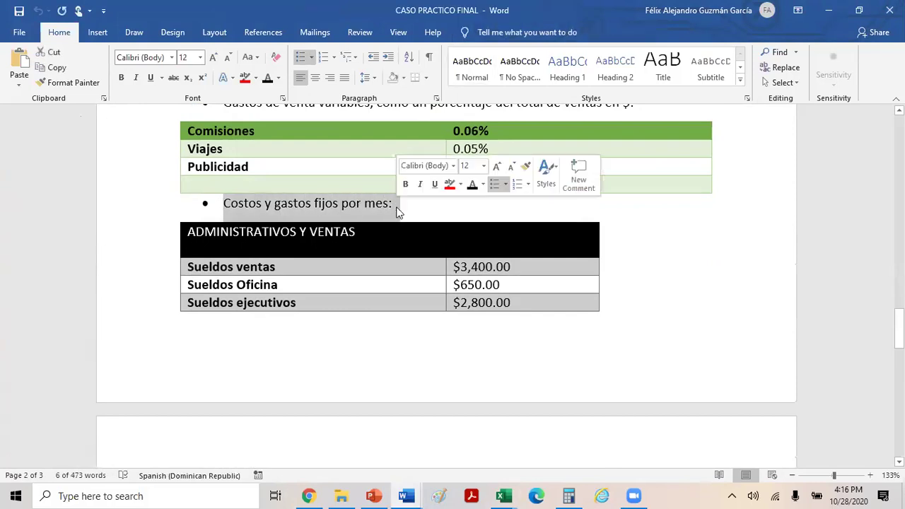
click(425, 243)
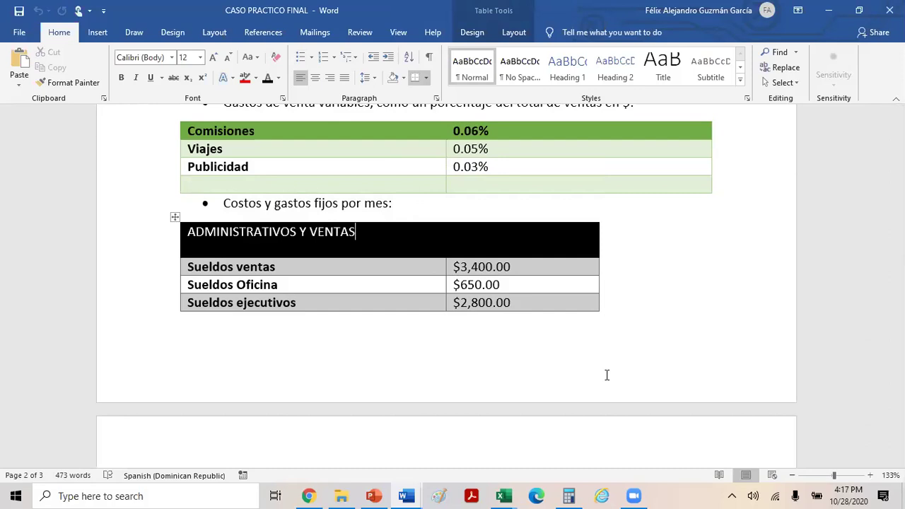
scroll(462, 340, down, 6)
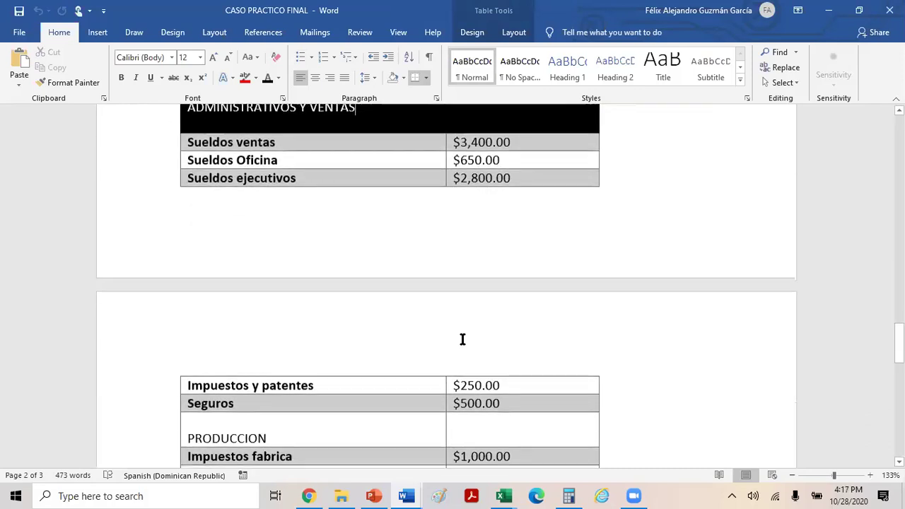
scroll(516, 367, down, 3)
scroll(519, 369, up, 8)
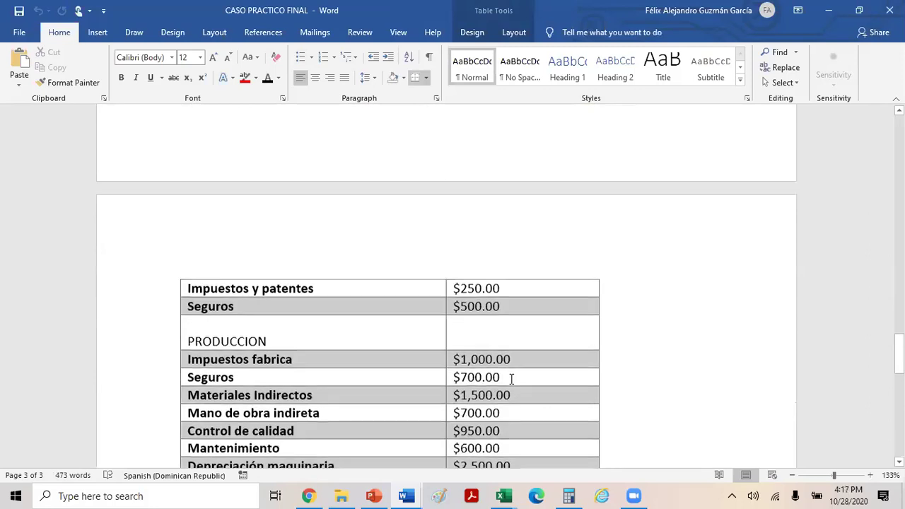
Switch to the EXPLICACION PRESUPUESTO MAESTRO workbook in Excel and make the GASTOS FIJOS ENERO heading in D71 bold.
mouse_move(505, 495)
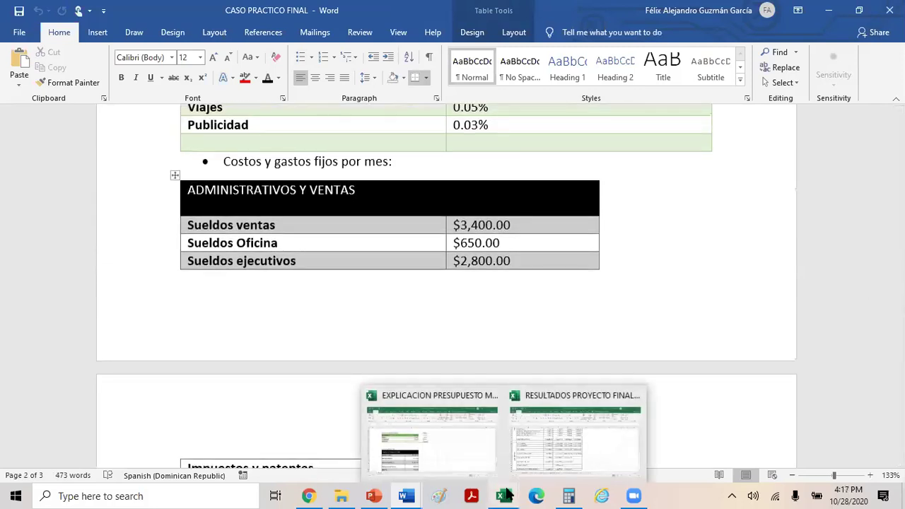
click(481, 436)
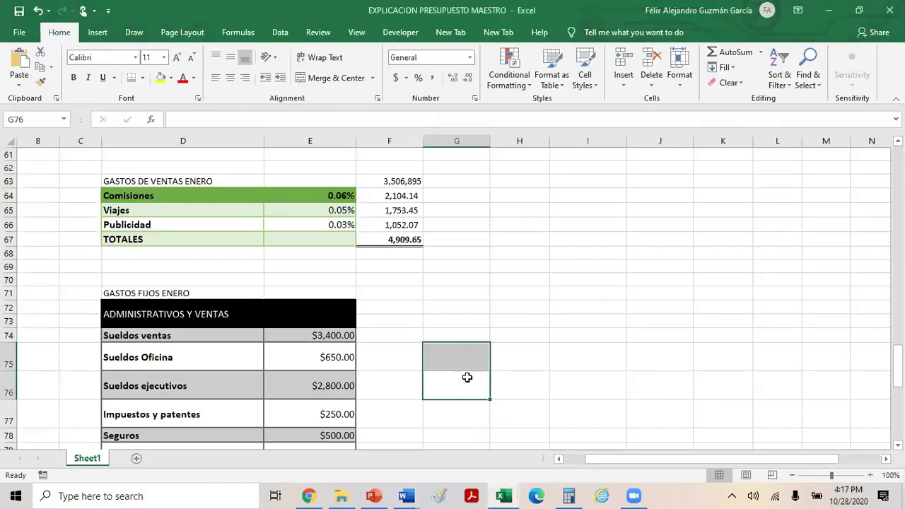
click(161, 290)
click(72, 80)
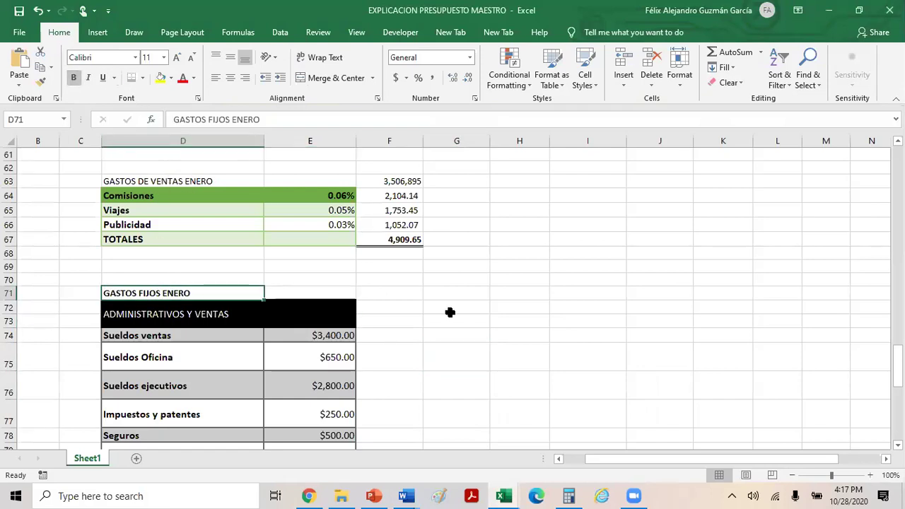
Fill the blank header cell E72 with yellow, enter ENERO in it and set its font color to Automatic.
scroll(519, 344, down, 2)
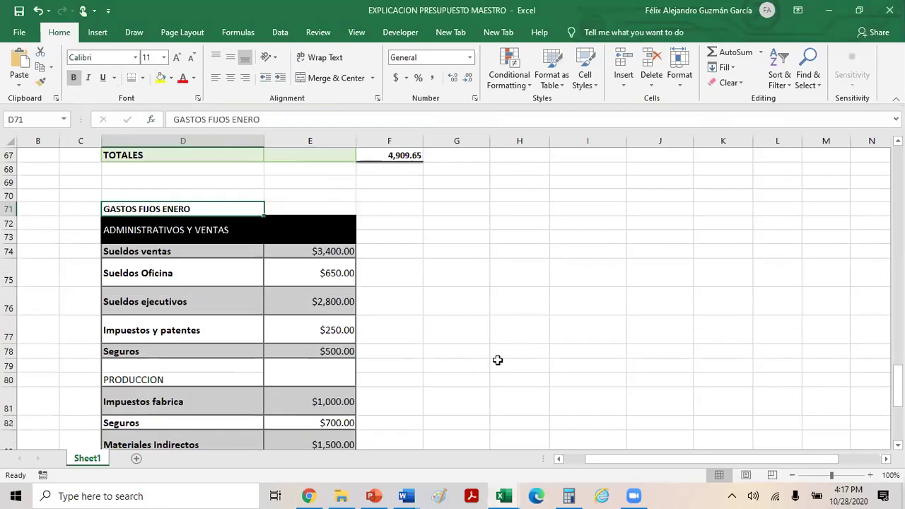
click(335, 236)
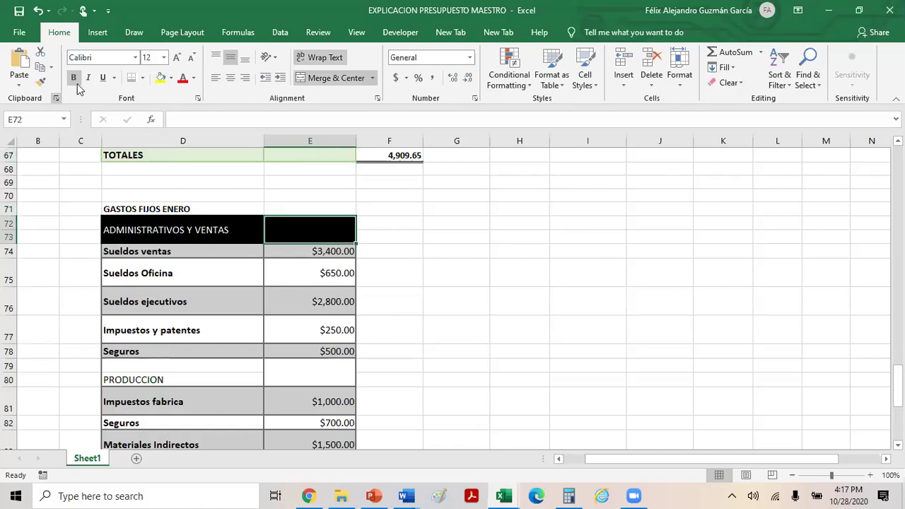
click(170, 78)
click(201, 181)
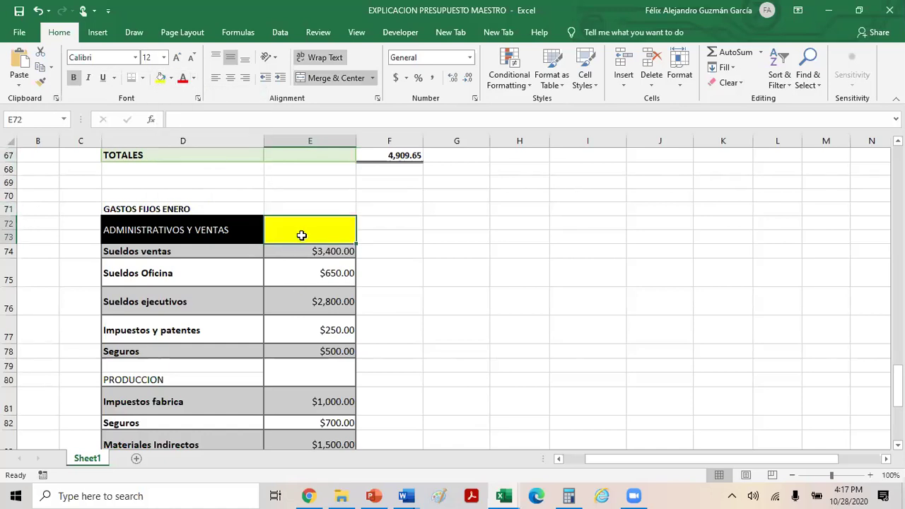
text(ENERO)
click(370, 262)
click(329, 232)
click(194, 78)
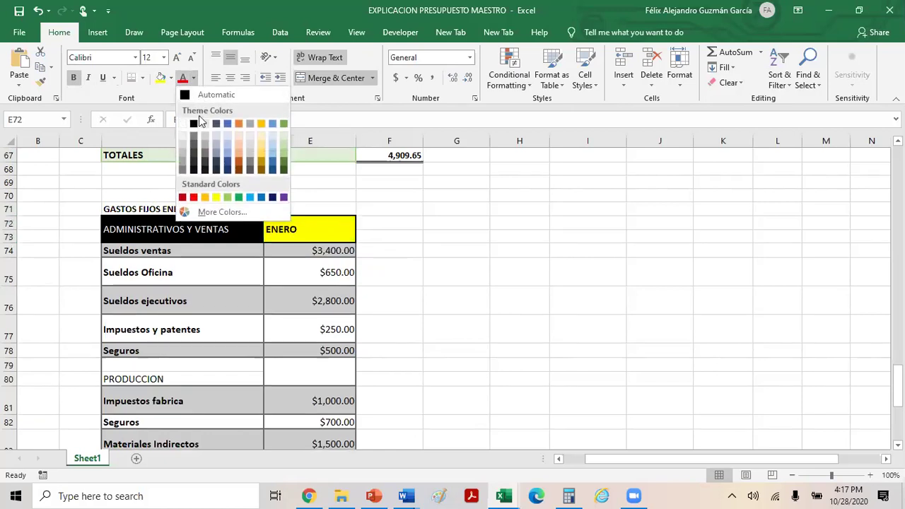
click(187, 94)
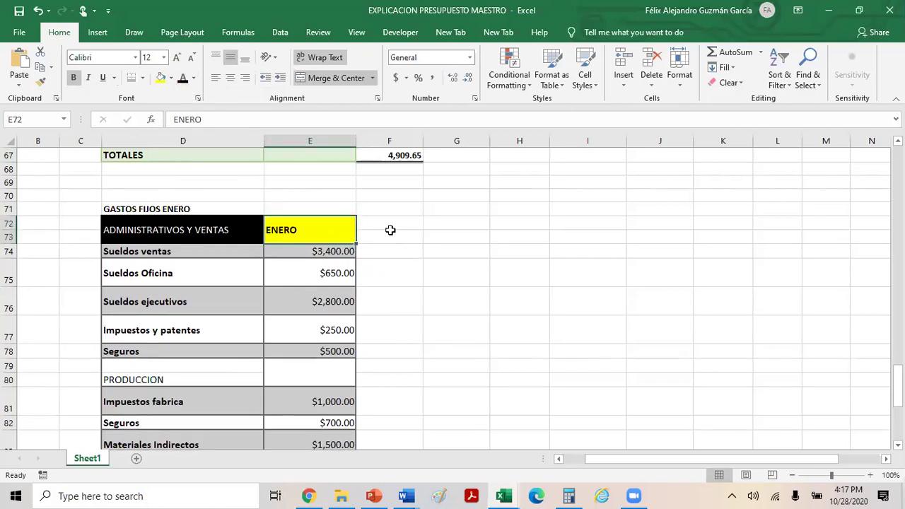
Copy the ENERO header to F72 and change its text to FEBRERO.
right_click(322, 222)
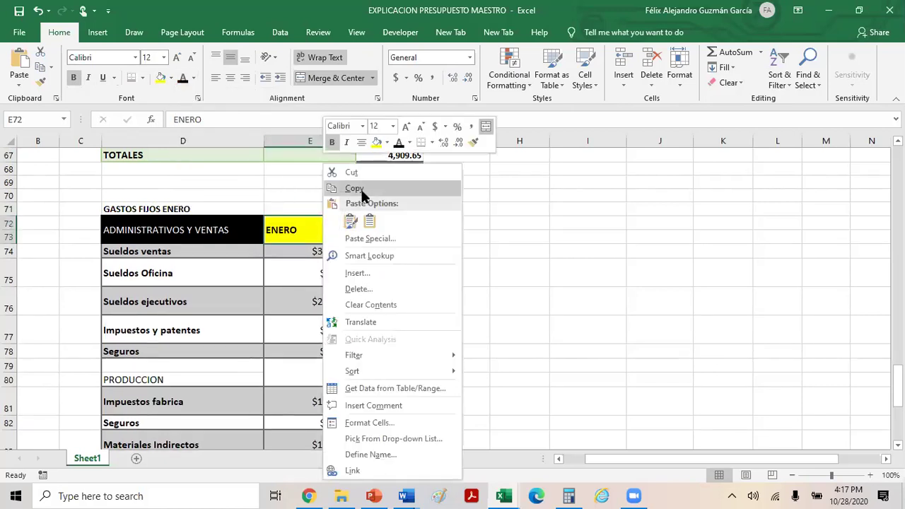
click(355, 188)
click(373, 224)
right_click(374, 224)
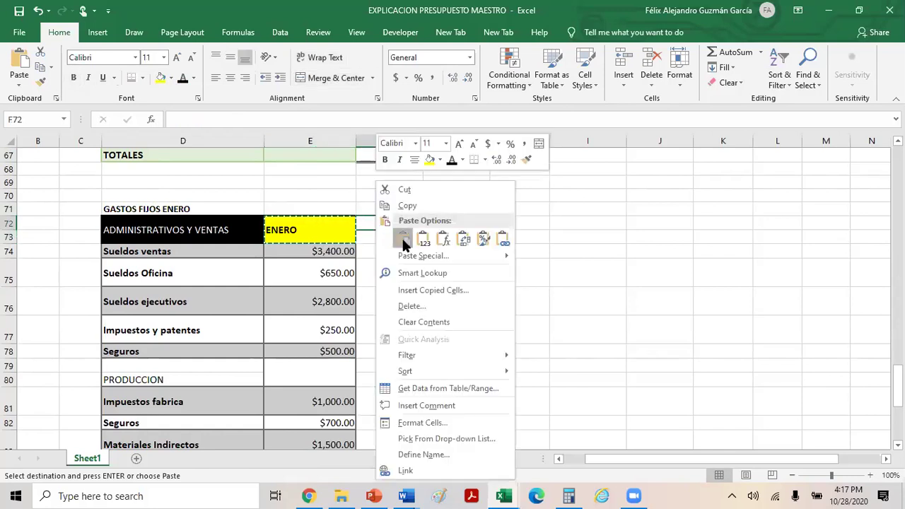
click(403, 240)
text(FEBRERO)
Copy the FEBRERO header into G72 as the third month's header.
click(431, 230)
right_click(431, 230)
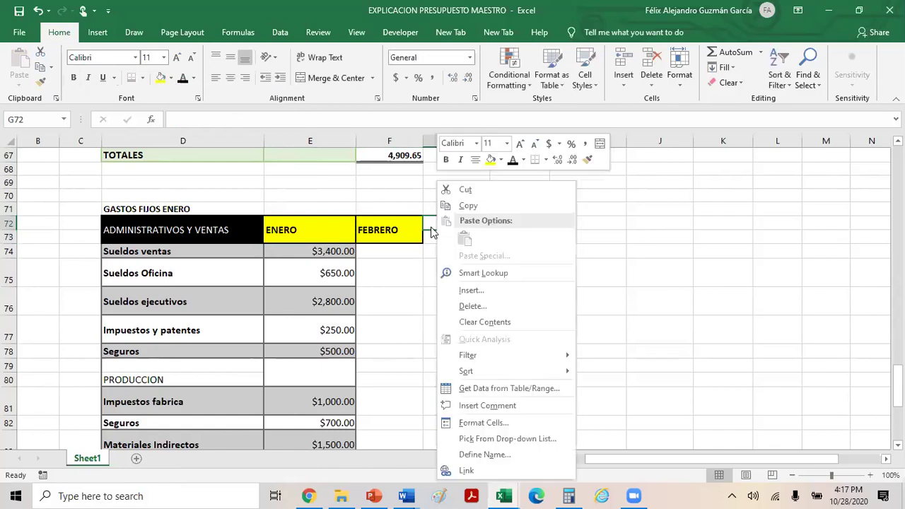
click(385, 227)
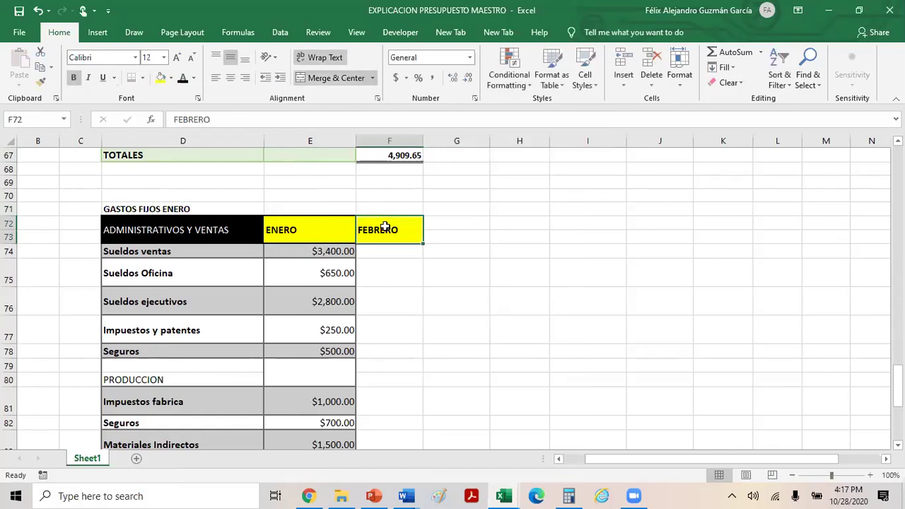
right_click(385, 227)
click(409, 186)
click(433, 222)
right_click(433, 221)
click(453, 241)
Copy the January fixed cost amounts in E74:E89 into the next two month columns, starting at F74 and G74.
drag(325, 251, 342, 400)
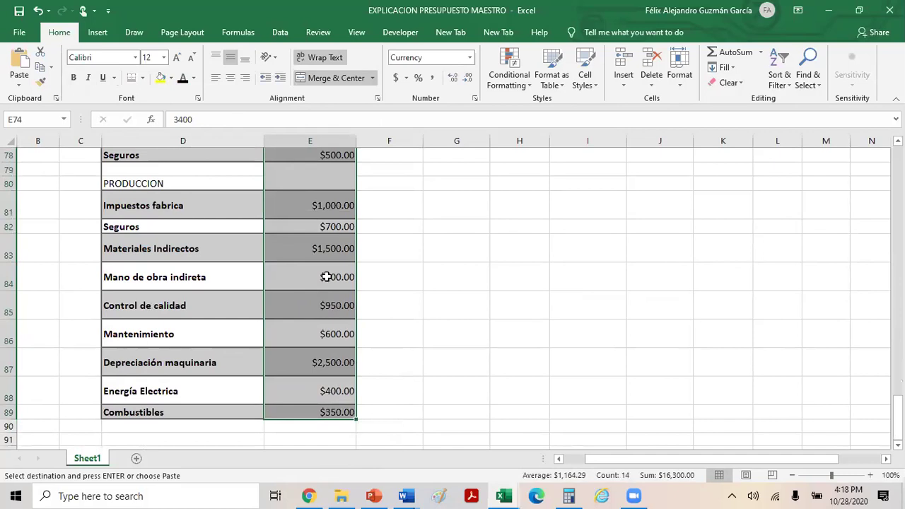
right_click(295, 181)
click(304, 204)
scroll(337, 230, up, 3)
scroll(337, 230, up, 1)
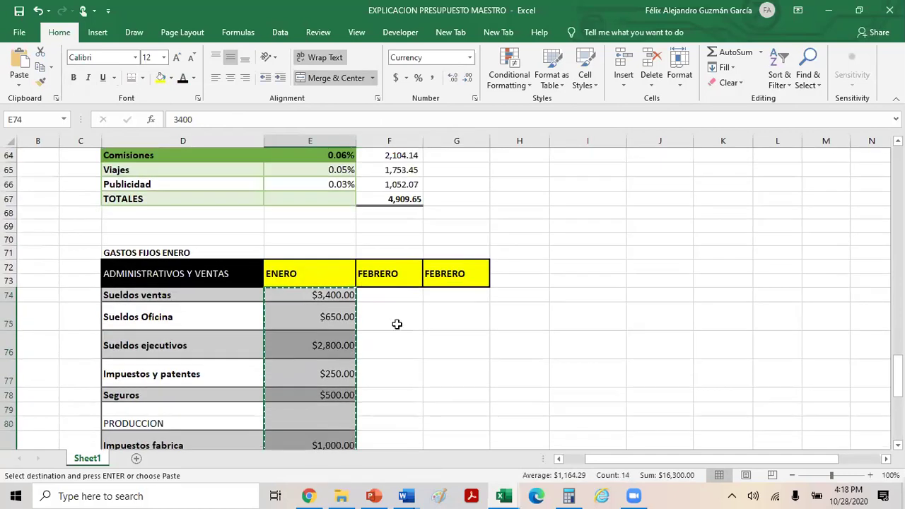
click(411, 295)
right_click(414, 296)
click(440, 239)
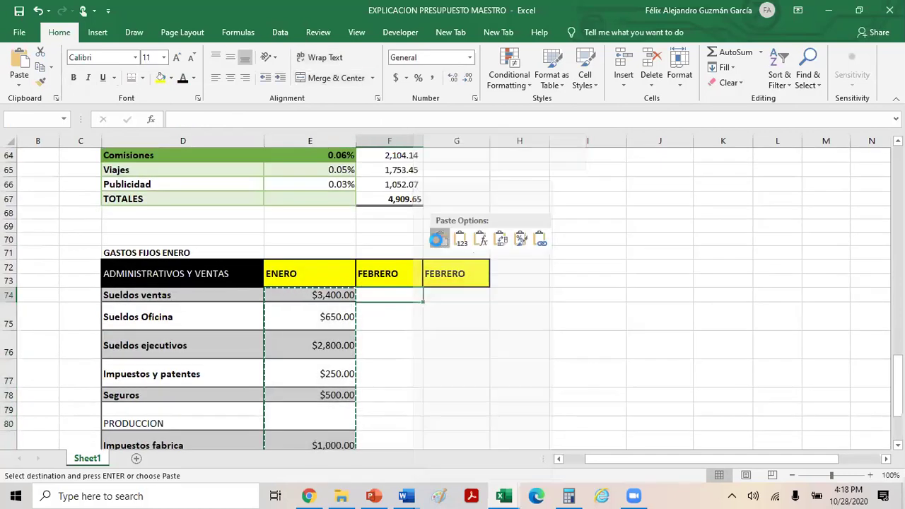
click(459, 296)
right_click(458, 298)
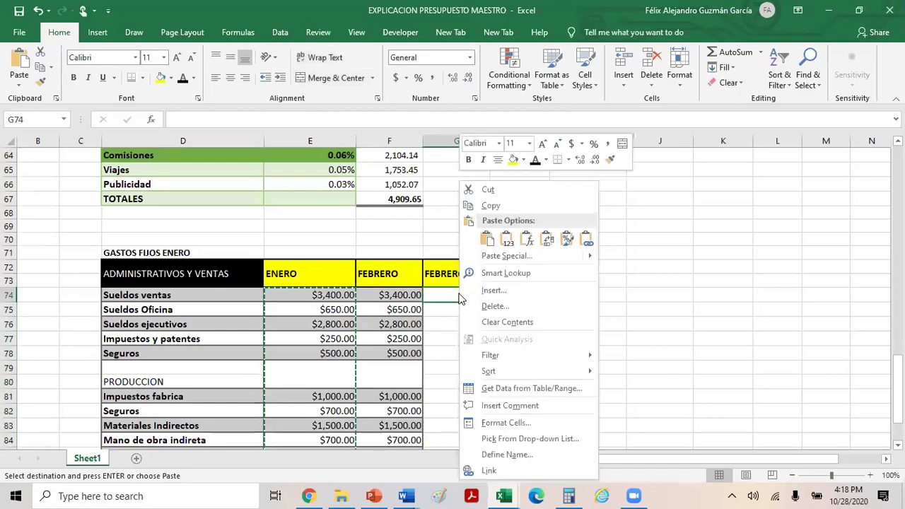
click(486, 239)
Make the PRODUCCION subheading in D80 bold.
click(155, 274)
scroll(168, 284, down, 1)
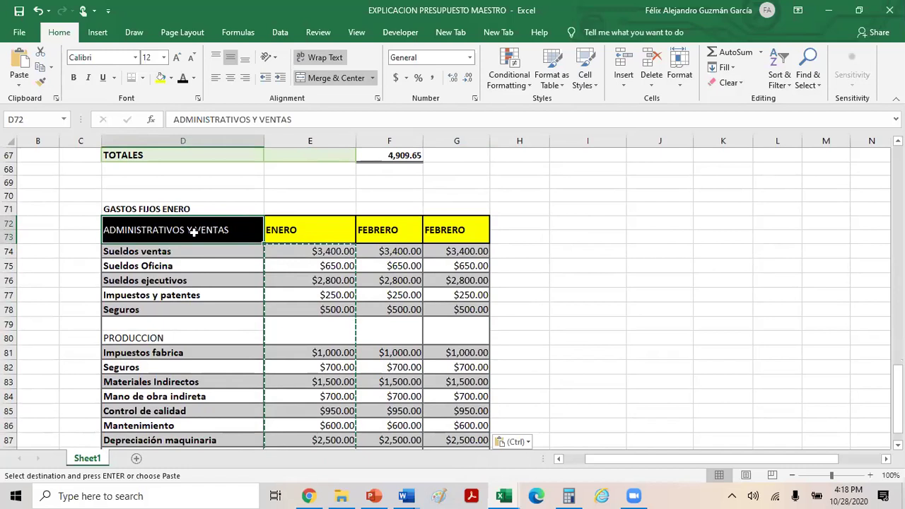
click(173, 338)
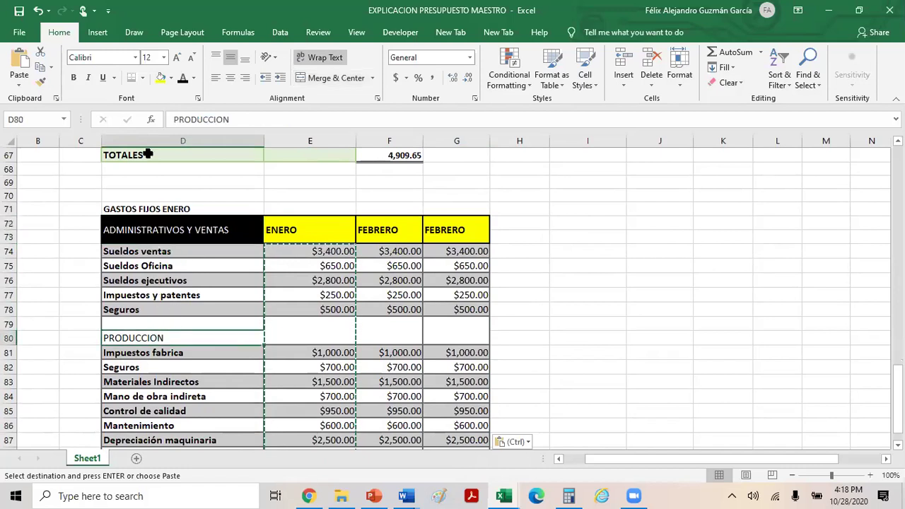
click(73, 77)
click(657, 351)
Enter the label TOTAL in D90 and sum E81:E89 in E90 with AutoSum.
scroll(373, 406, down, 2)
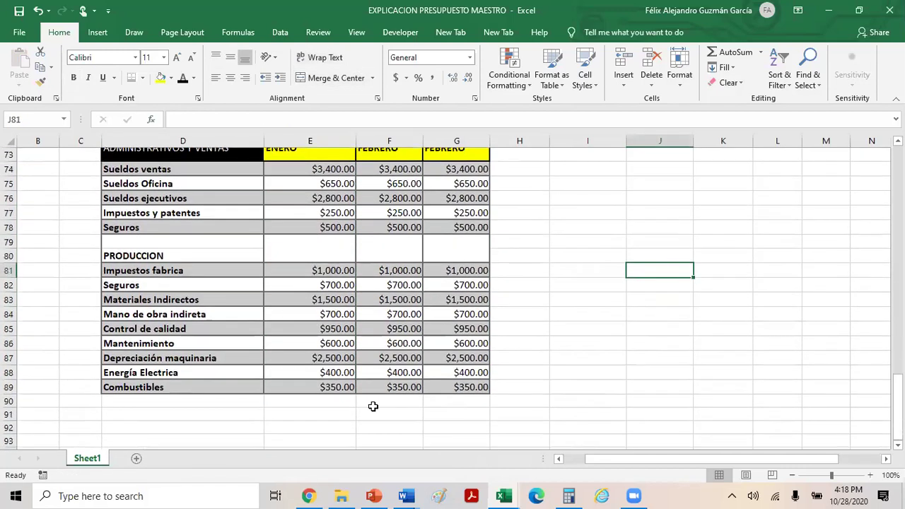
click(229, 401)
text(TOT)
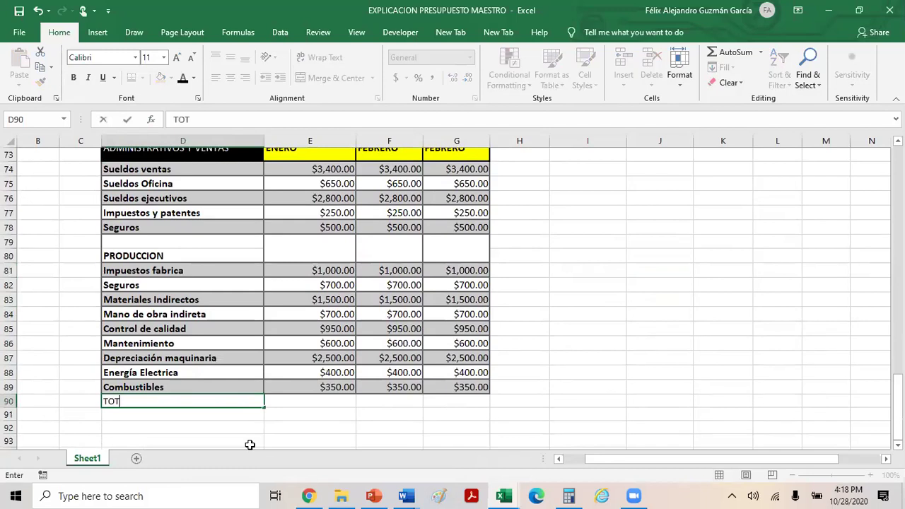
text(AL)
key(Return)
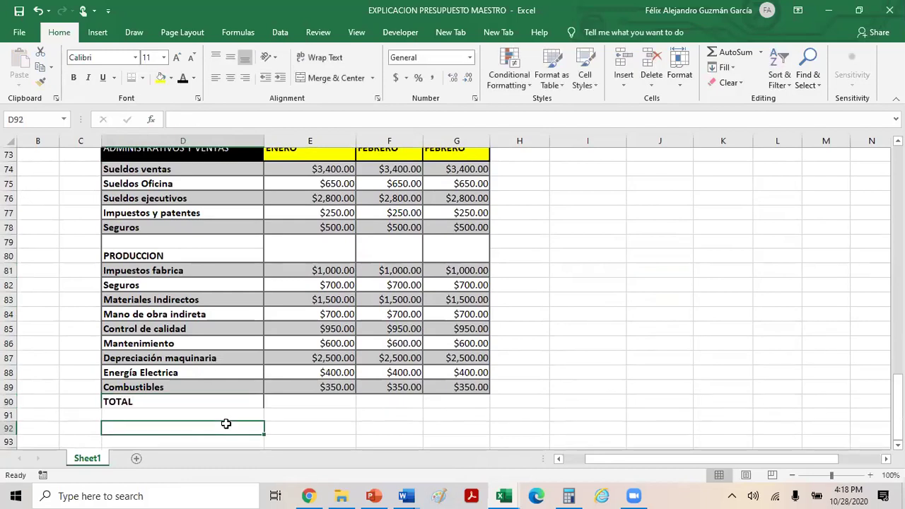
click(309, 397)
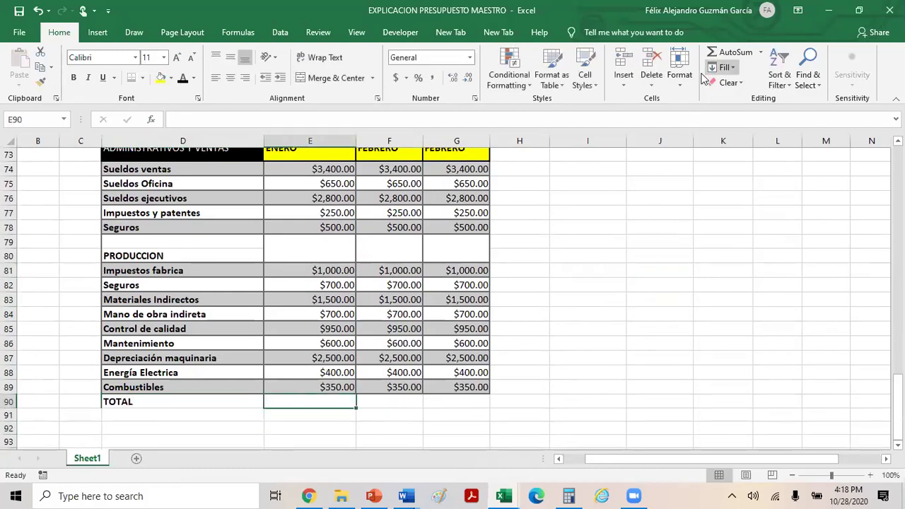
click(732, 53)
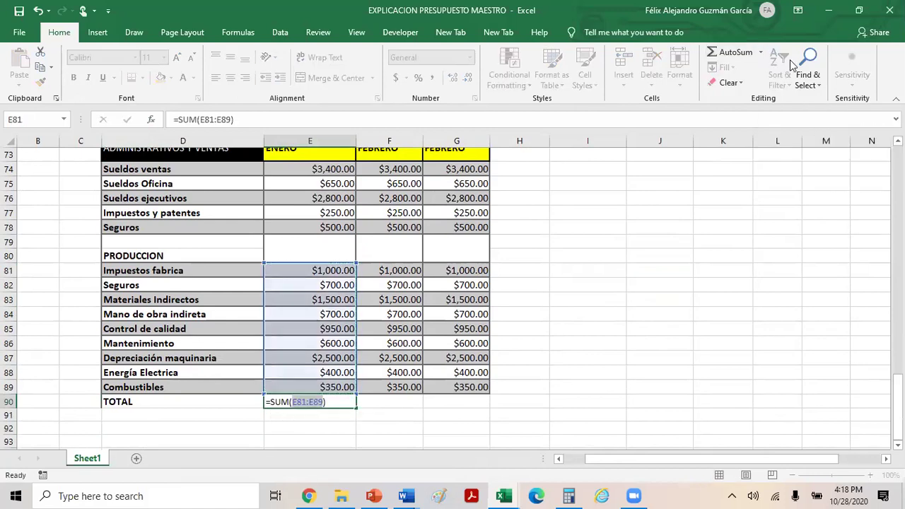
key(Return)
Correct the formula in E90 to =SUM(E74:E89) and check the total by selecting the January amounts.
click(322, 402)
scroll(335, 383, up, 1)
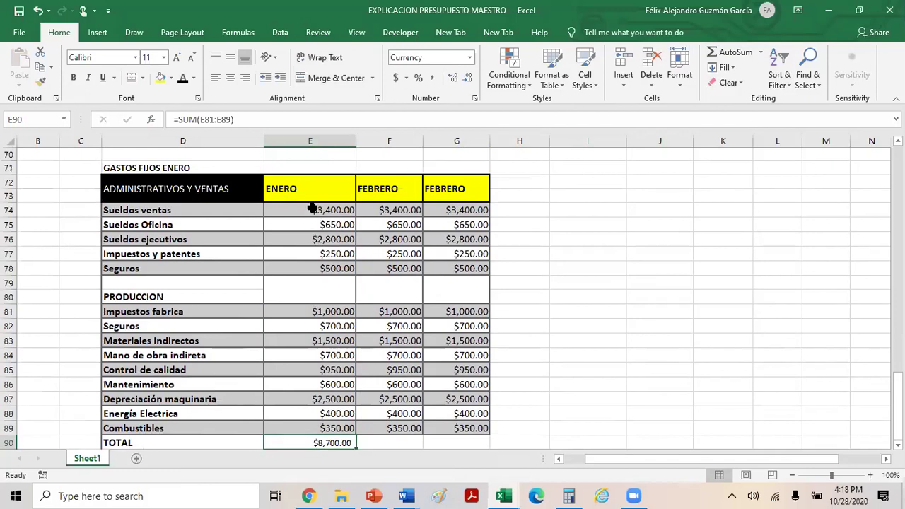
click(216, 119)
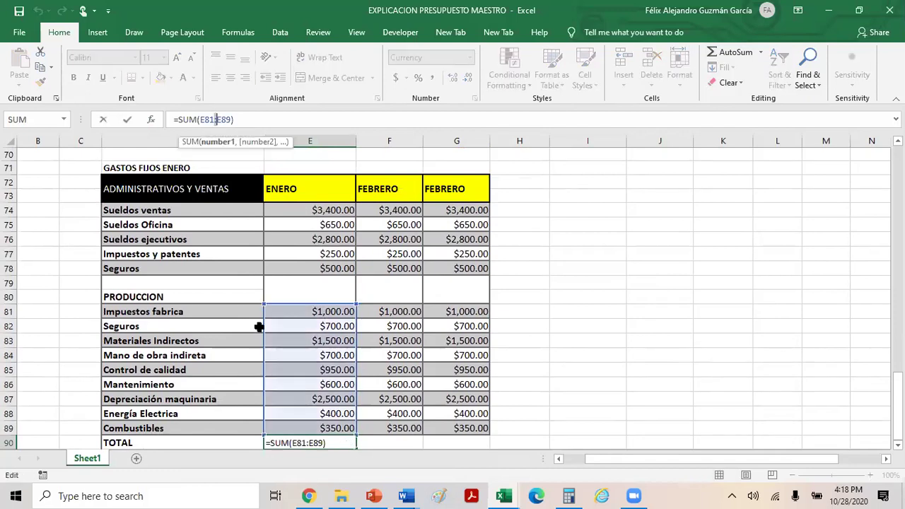
key(BackSpace)
key(BackSpace)
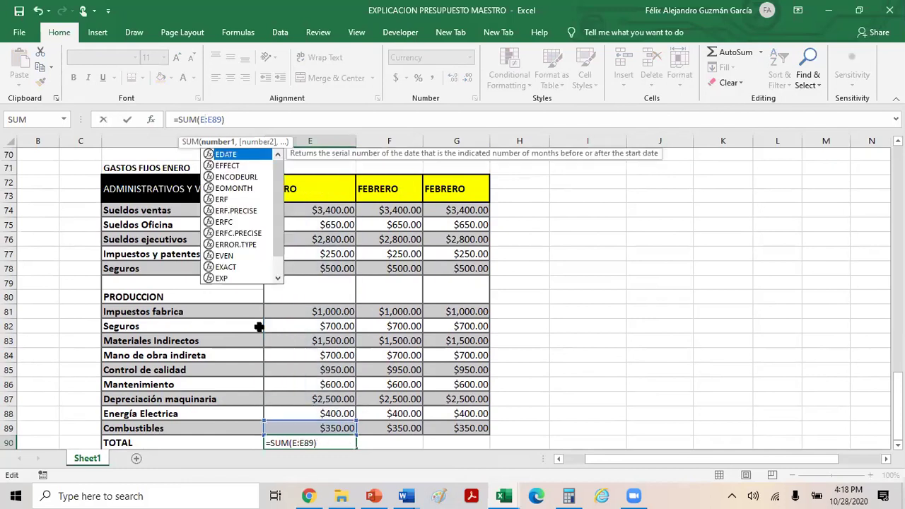
text(74)
key(Return)
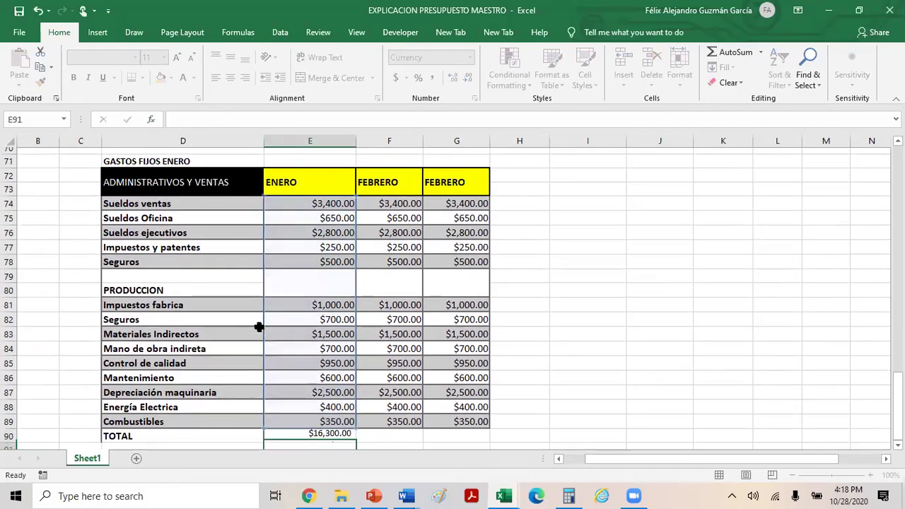
drag(342, 196, 323, 414)
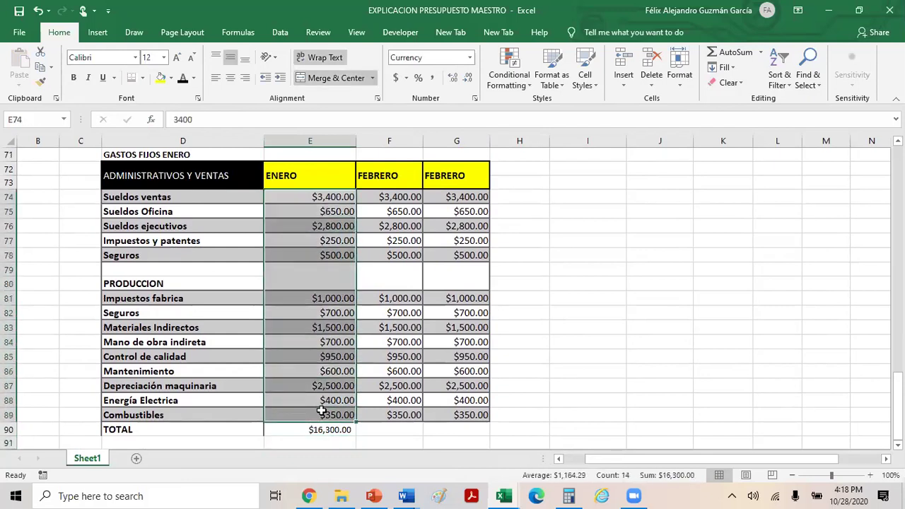
click(584, 399)
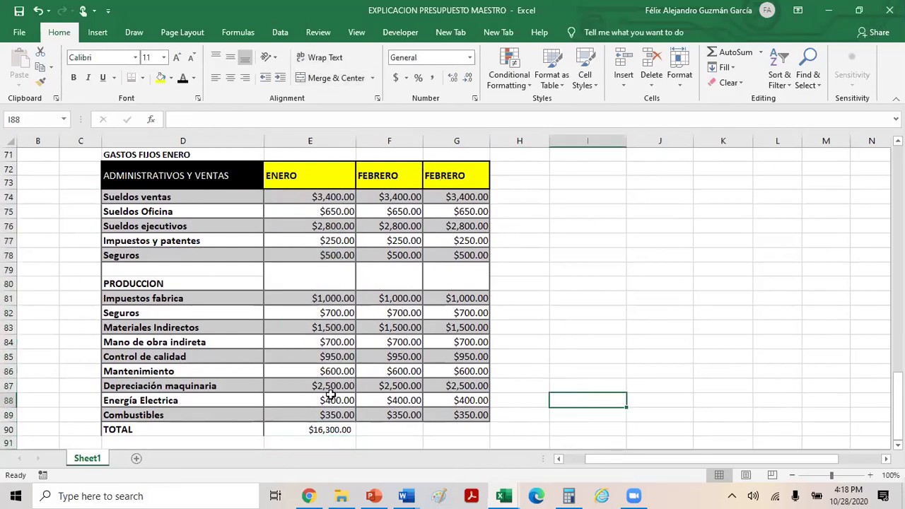
Change the third month's header in G72 to MARZO.
click(447, 181)
text(MARZO)
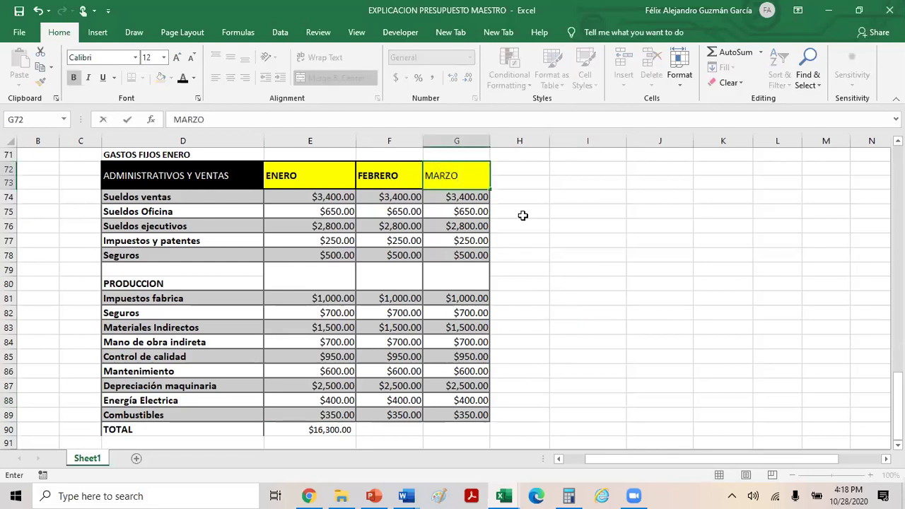
click(522, 215)
Delete the FEBRERO and MARZO columns in F72:G90, keeping only the ENERO amounts.
drag(390, 175, 460, 429)
right_click(434, 267)
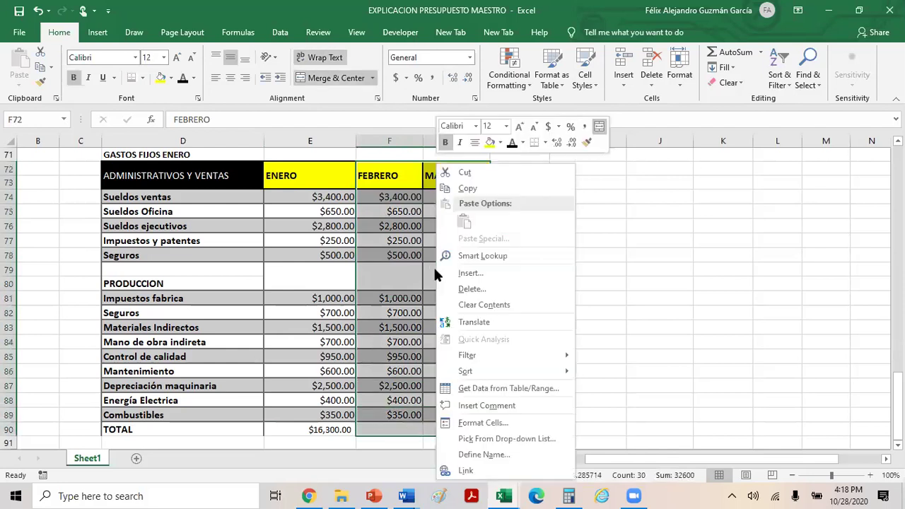
click(473, 289)
click(449, 329)
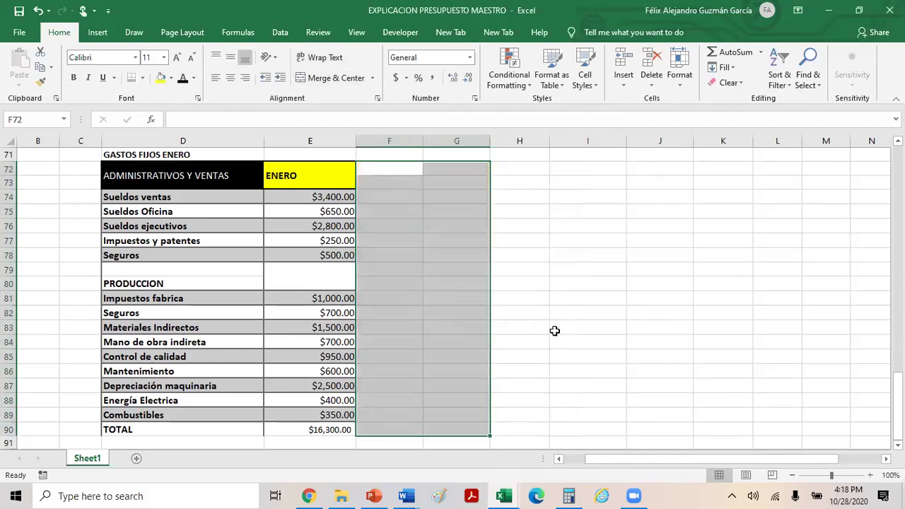
click(554, 331)
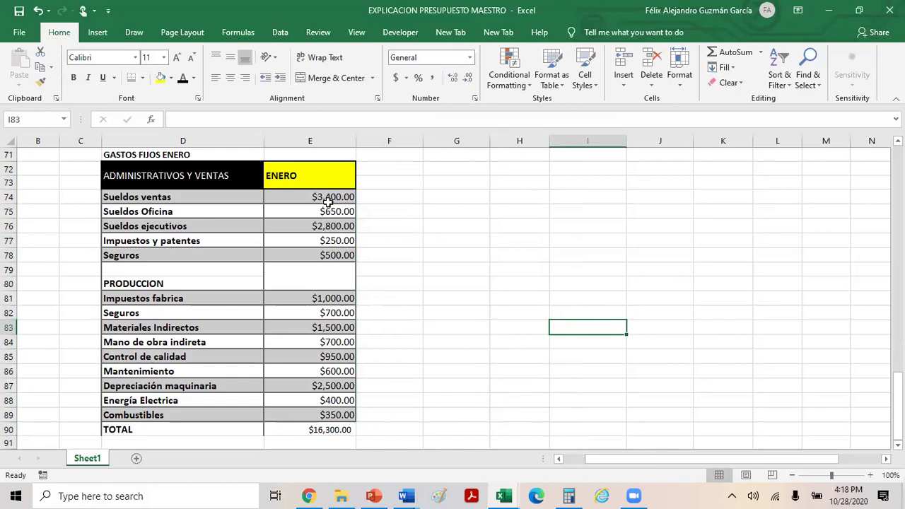
Check the ENERO header and the fixed costs total formula in E90, and switch to the CASO PRACTICO FINAL document in Word.
click(317, 181)
click(336, 426)
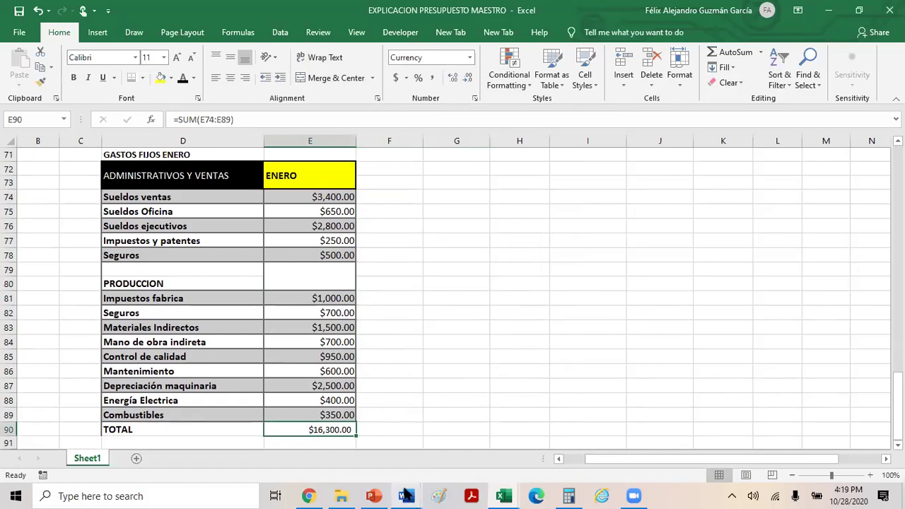
mouse_move(404, 494)
click(490, 457)
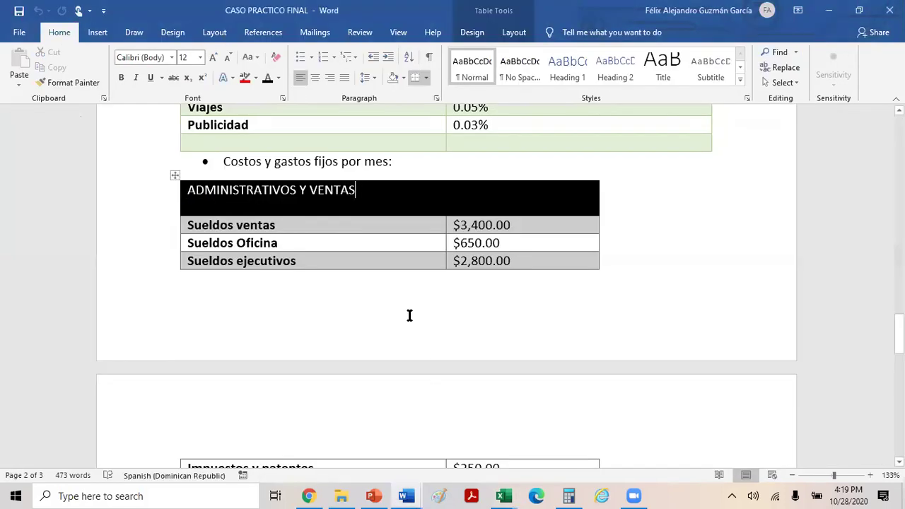
Review the fixed cost tables and the "Suponga que" assumptions in the case document, and switch to the EXPLICACION PRESUPUESTO MAESTRO workbook in Excel.
scroll(404, 309, down, 5)
scroll(404, 309, down, 5)
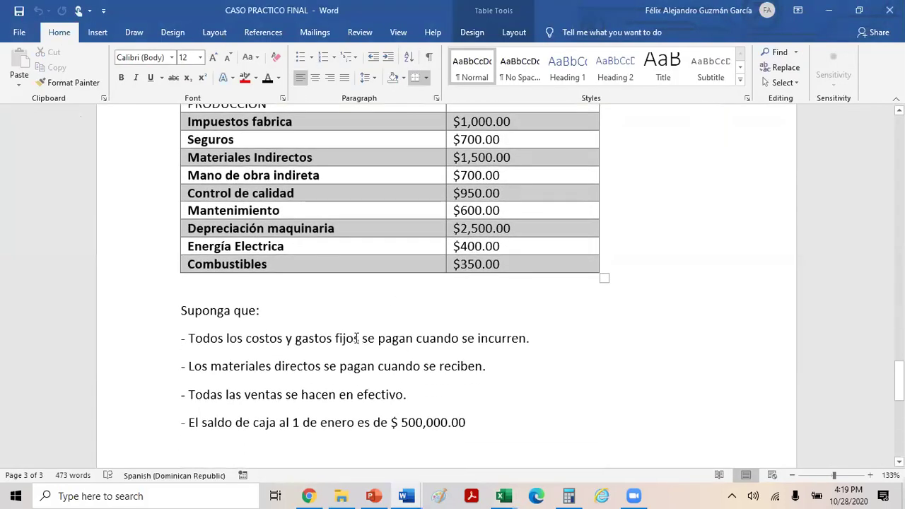
scroll(366, 327, up, 7)
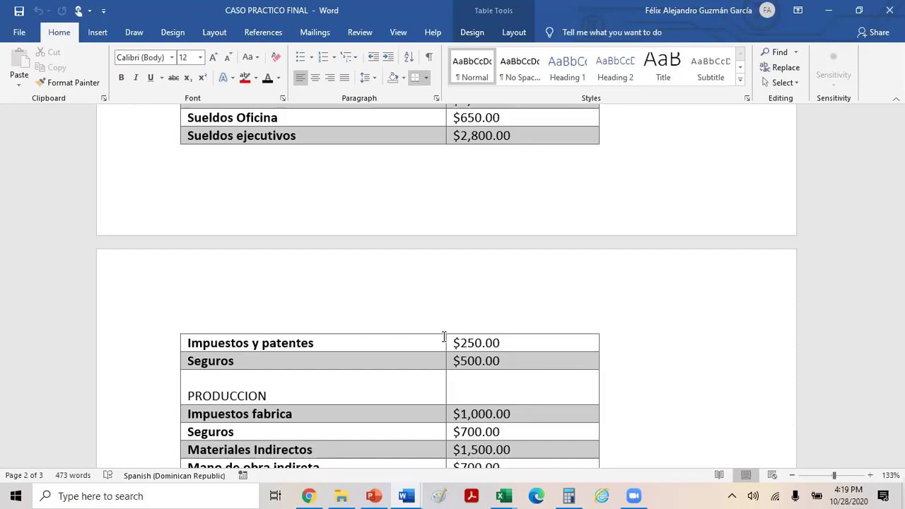
scroll(541, 331, down, 8)
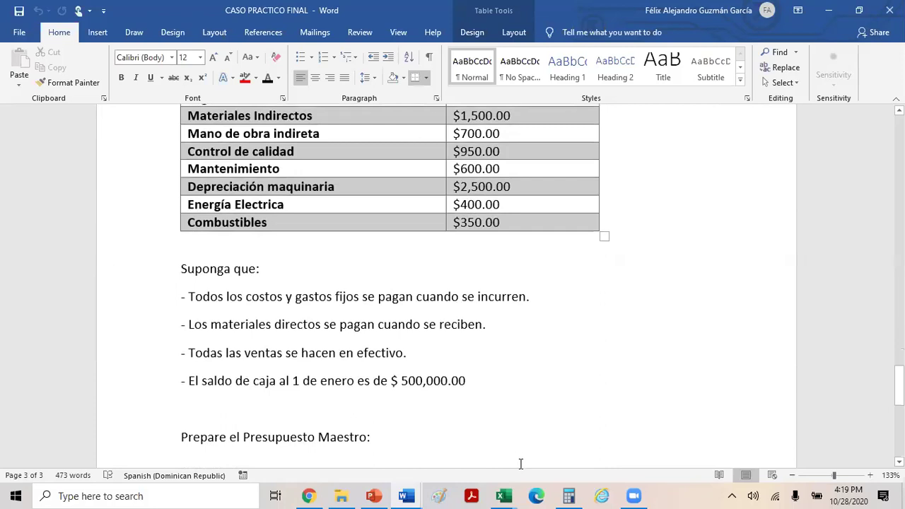
mouse_move(503, 495)
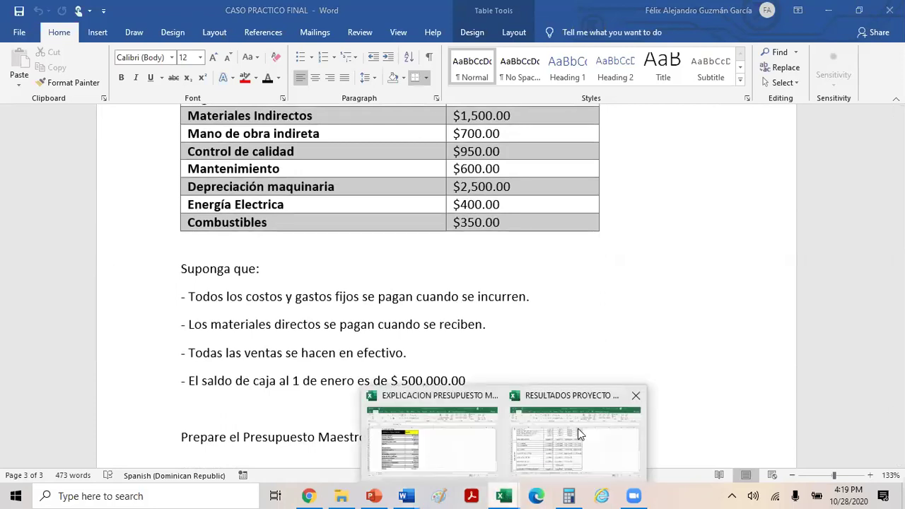
click(454, 450)
Review the worksheet's materials, MOD, CIF ENERO, GASTOS DE VENTAS ENERO and GASTOS FIJOS ENERO sections.
click(550, 366)
scroll(387, 368, up, 1)
scroll(387, 368, up, 3)
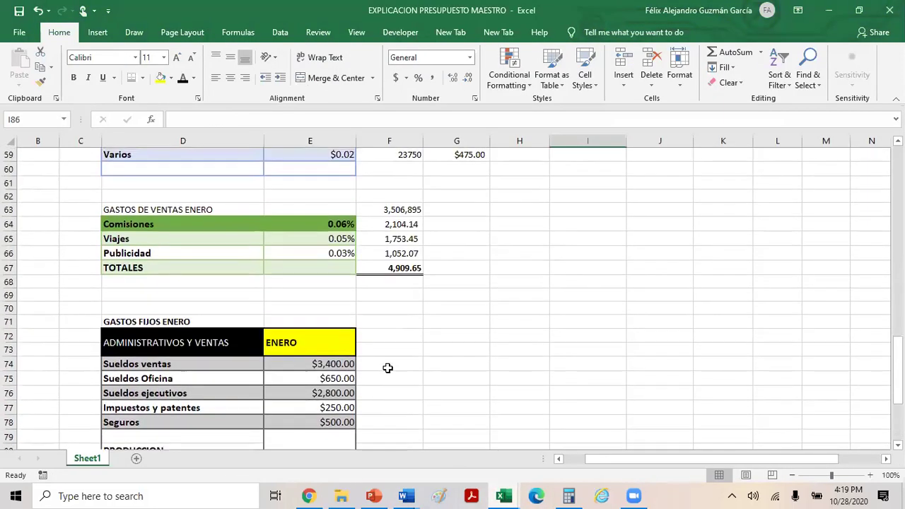
scroll(480, 394, up, 2)
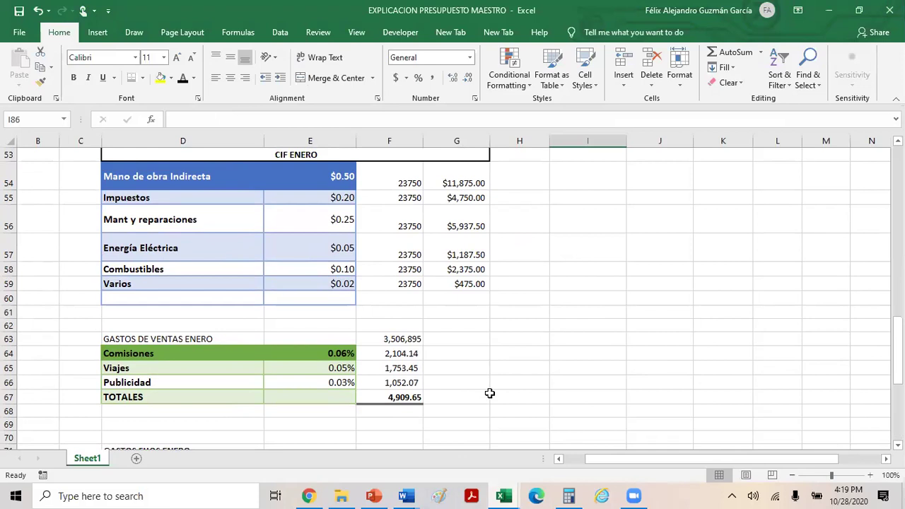
click(559, 369)
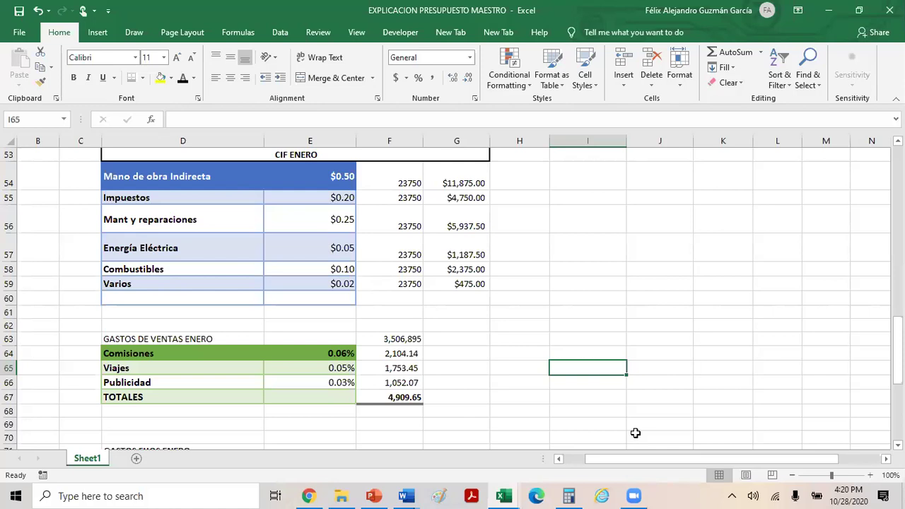
scroll(344, 311, up, 9)
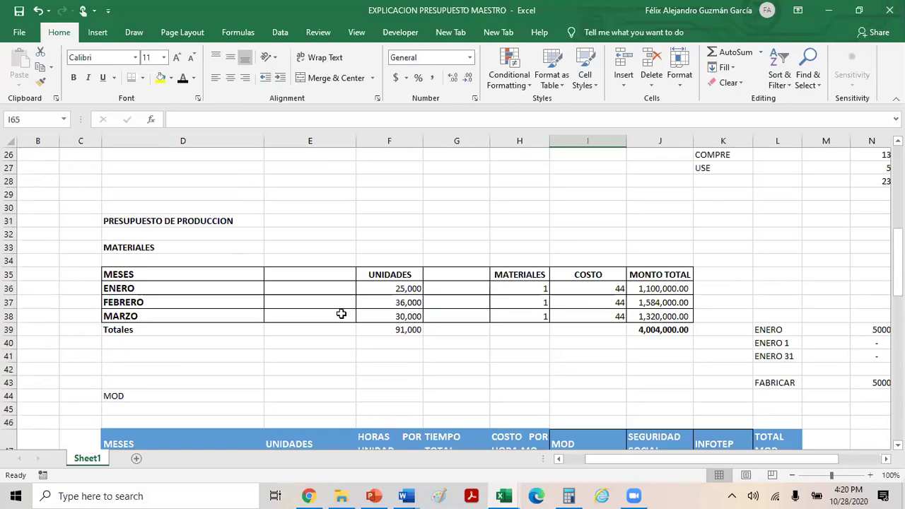
scroll(341, 313, up, 5)
scroll(341, 313, down, 12)
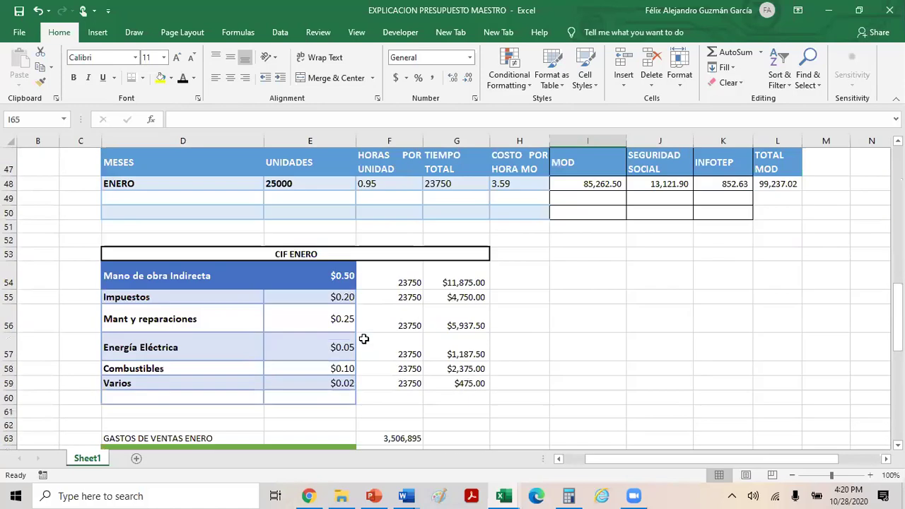
scroll(363, 339, down, 7)
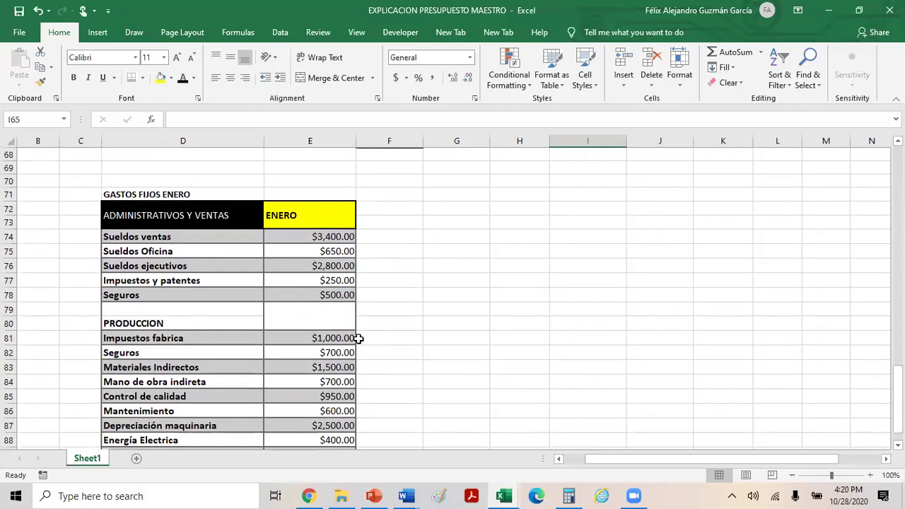
scroll(359, 339, down, 1)
click(482, 358)
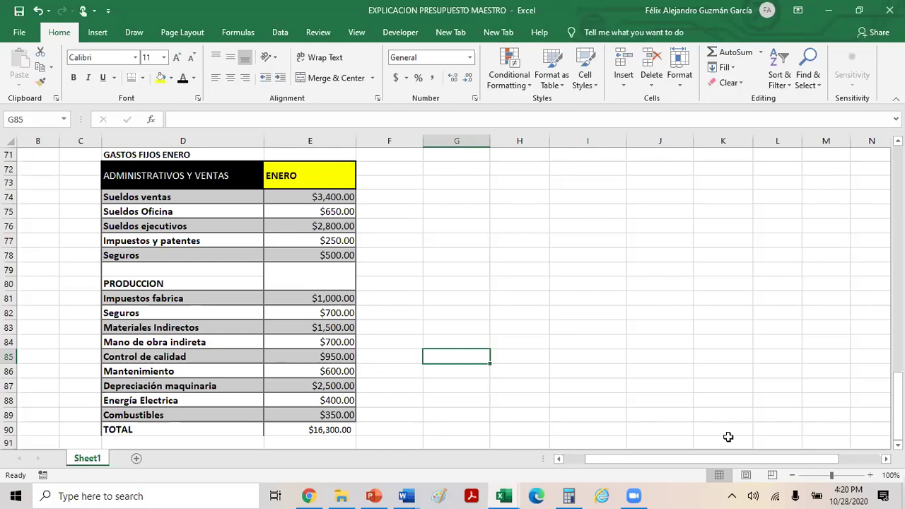
click(455, 284)
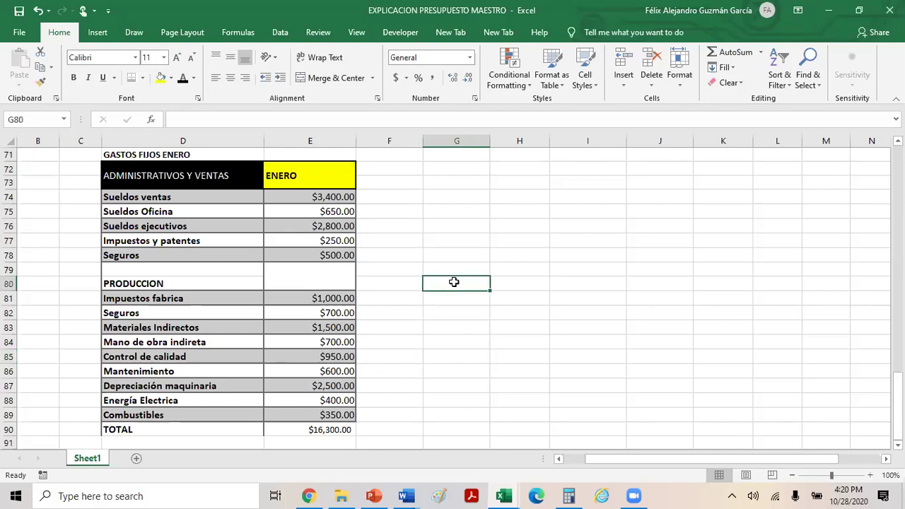
Examine the monthly sales table at the start of the sheet and check the DPTO 1 total formula in F10.
scroll(454, 283, up, 5)
scroll(454, 283, up, 18)
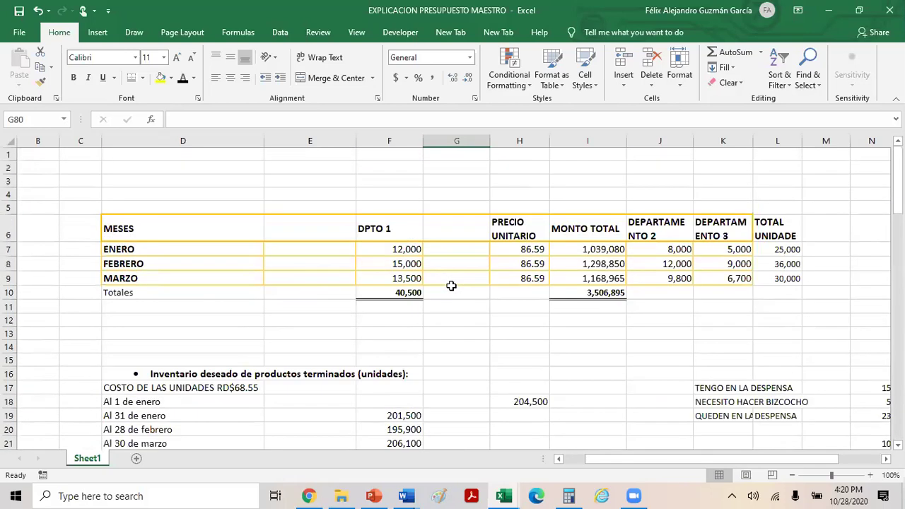
click(277, 263)
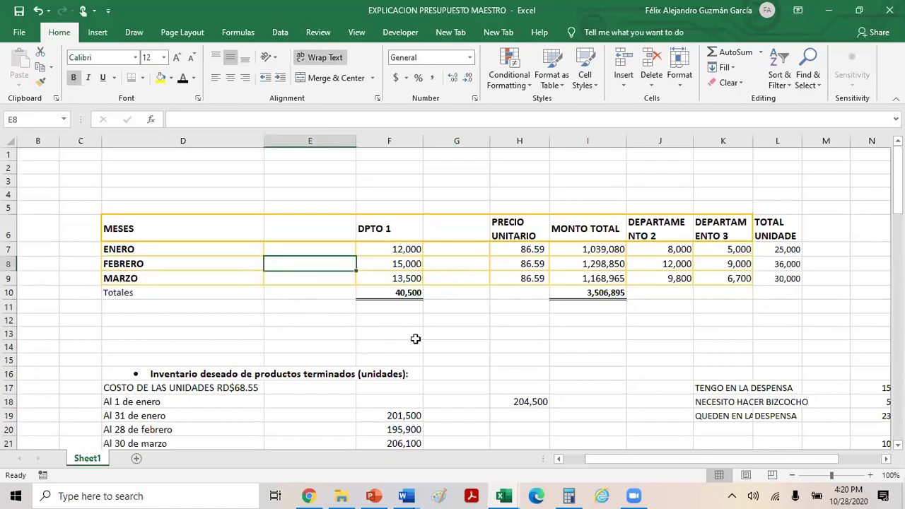
scroll(406, 332, down, 3)
scroll(407, 321, up, 3)
click(381, 250)
click(398, 295)
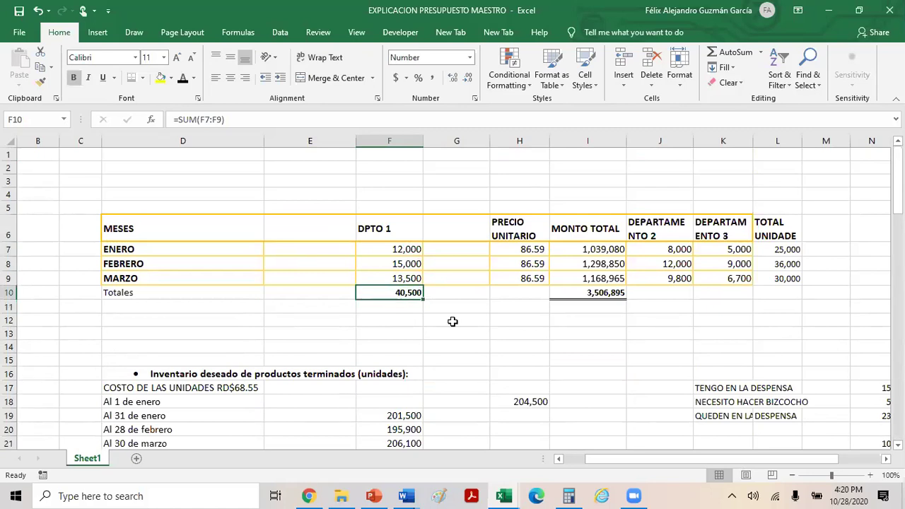
Examine the PRESUPUESTO DE PRODUCCION sections for materials and MOD, and select the CIF ENERO items and rates in D54:E60.
scroll(453, 322, down, 5)
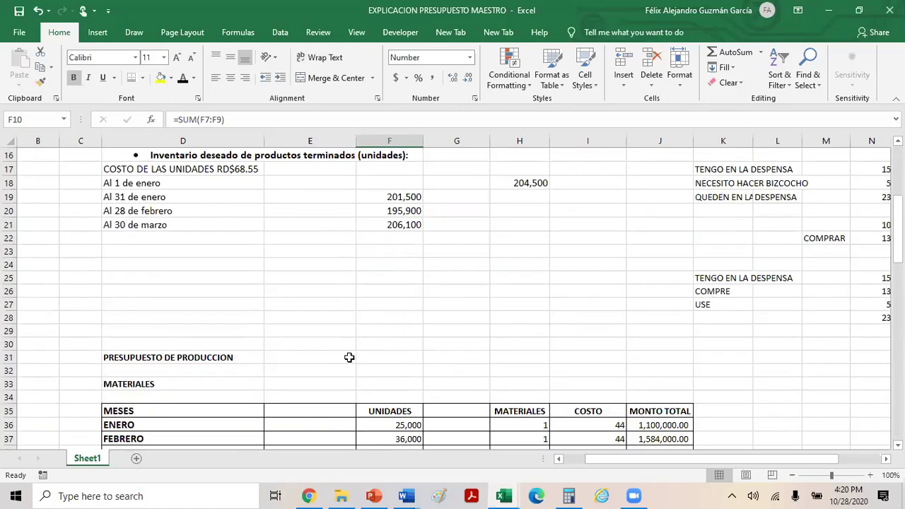
scroll(347, 358, down, 3)
click(253, 320)
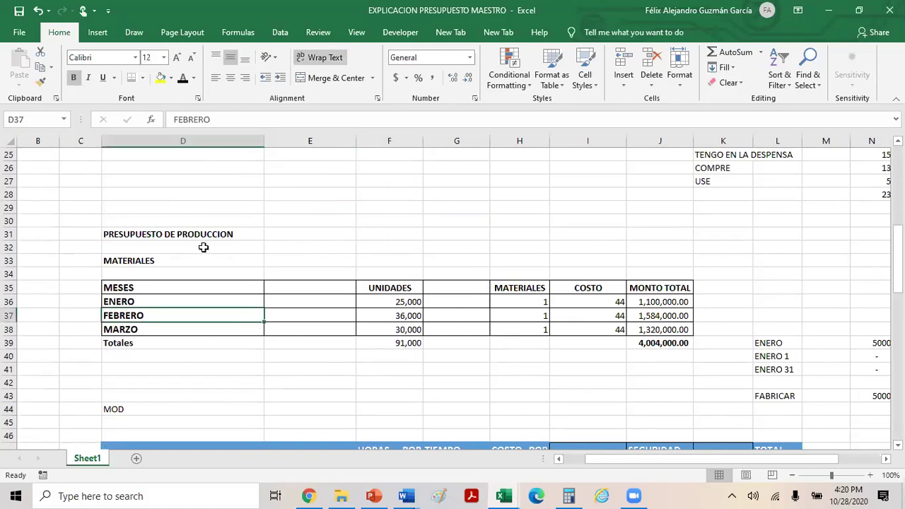
scroll(207, 268, down, 2)
click(217, 335)
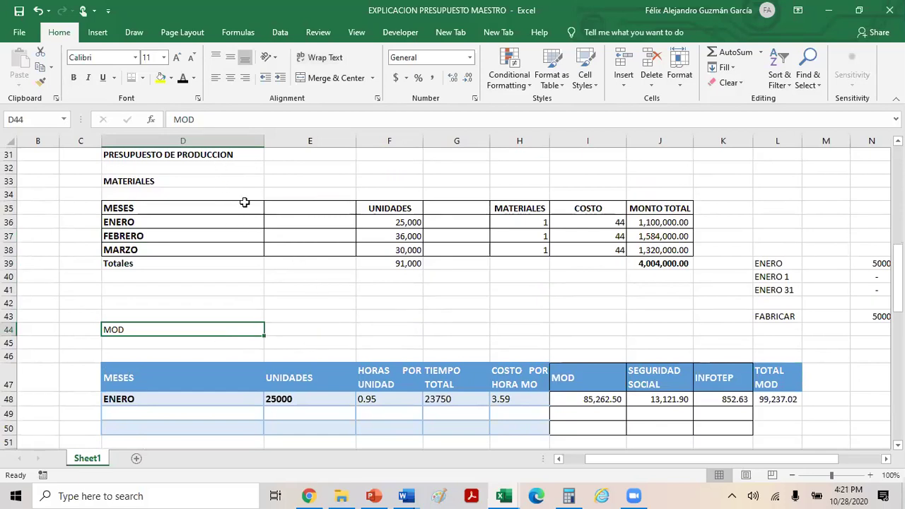
scroll(353, 406, down, 2)
scroll(354, 406, down, 3)
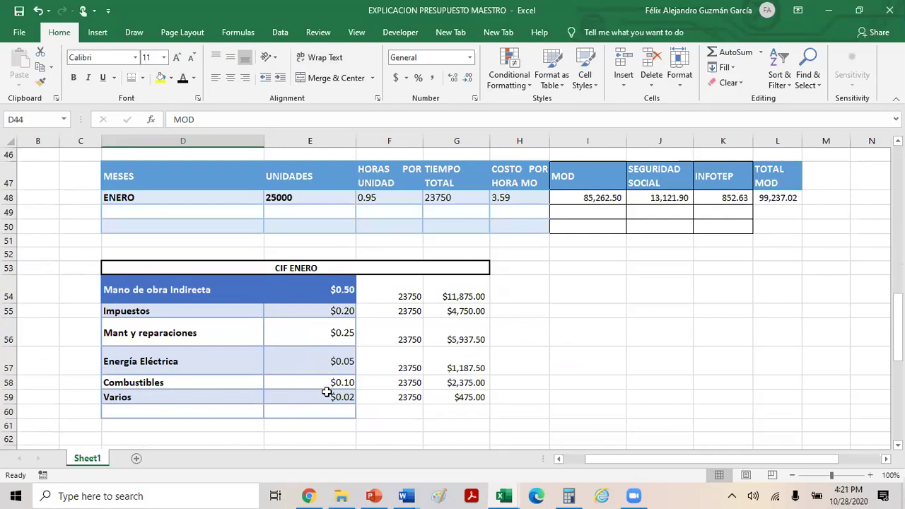
drag(152, 296, 326, 402)
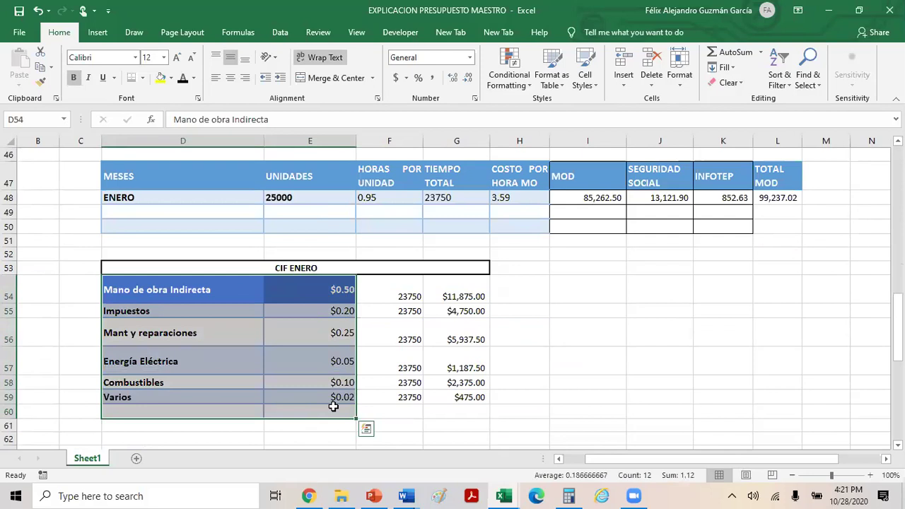
Examine how the MOD, CIF and selling expense sections relate to the monthly sales table, ending at the ADMINISTRATIVOS Y VENTAS header.
scroll(345, 398, up, 2)
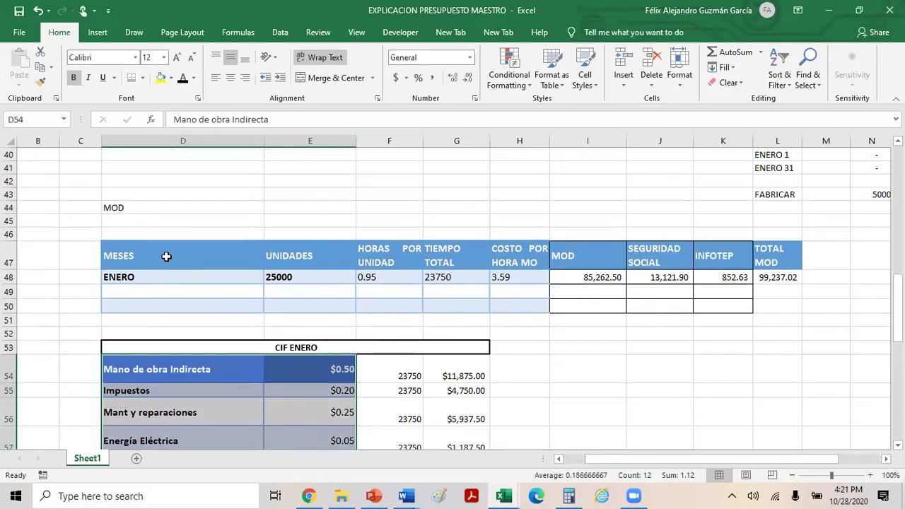
scroll(222, 303, down, 5)
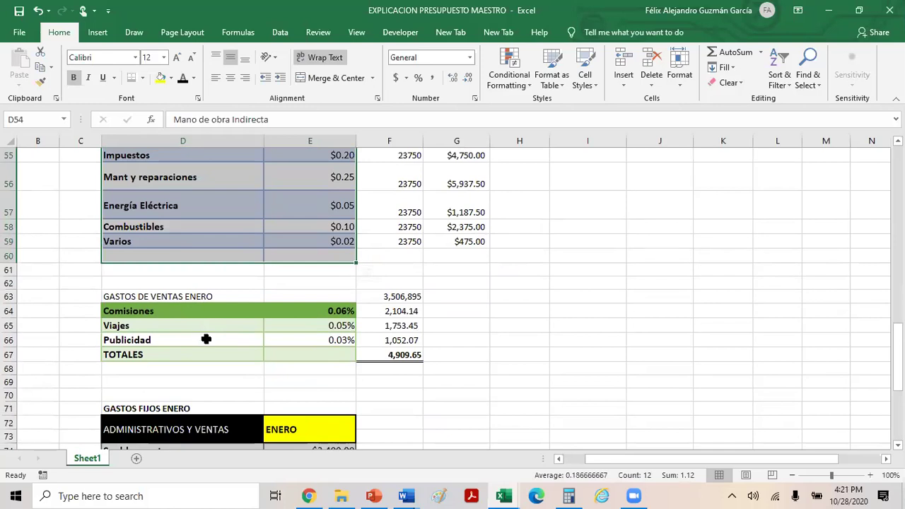
click(212, 340)
scroll(226, 325, up, 15)
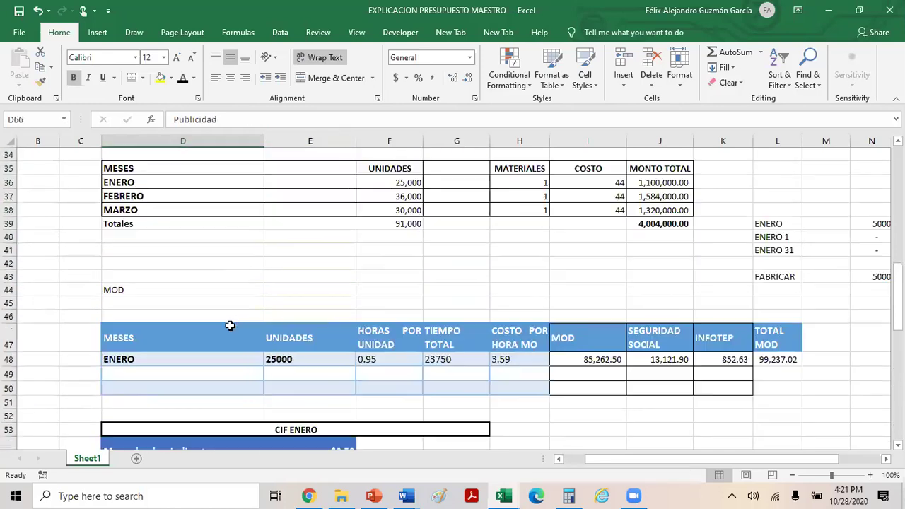
scroll(242, 302, up, 3)
click(254, 240)
scroll(347, 363, down, 12)
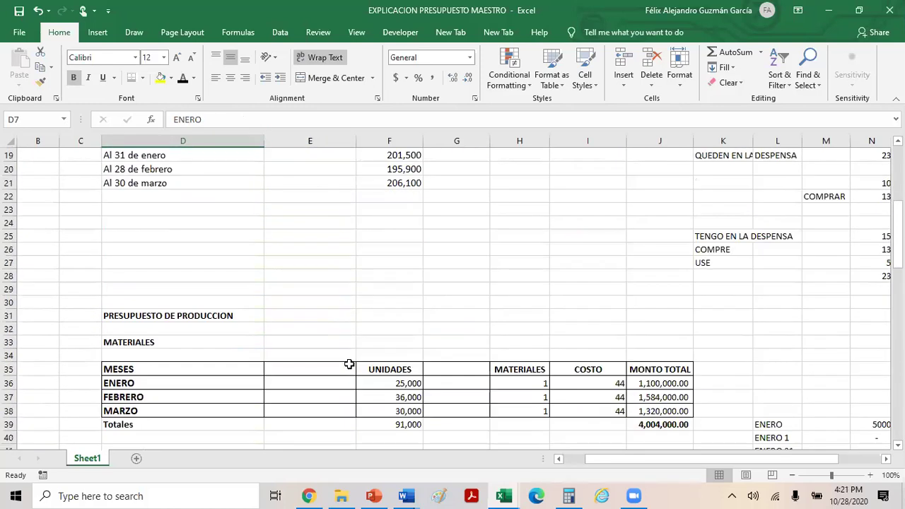
scroll(354, 354, down, 14)
scroll(359, 351, up, 13)
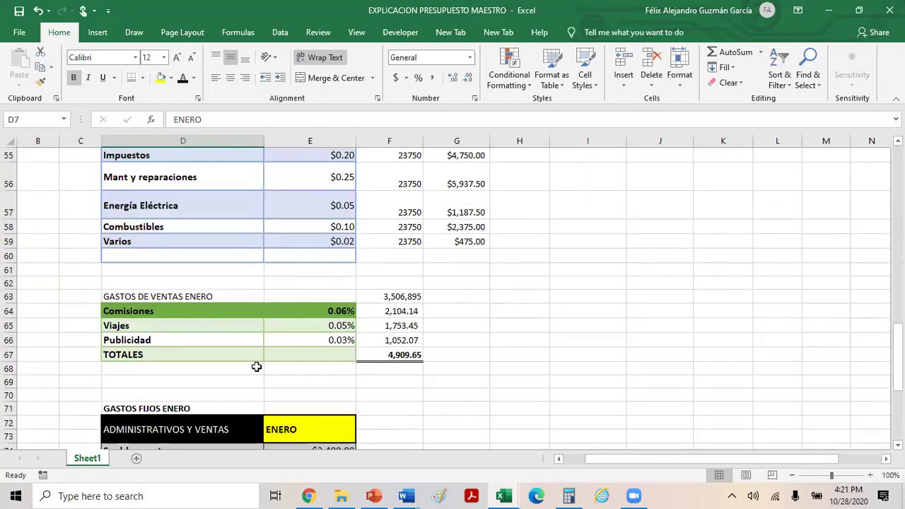
scroll(249, 360, down, 3)
click(251, 324)
click(164, 273)
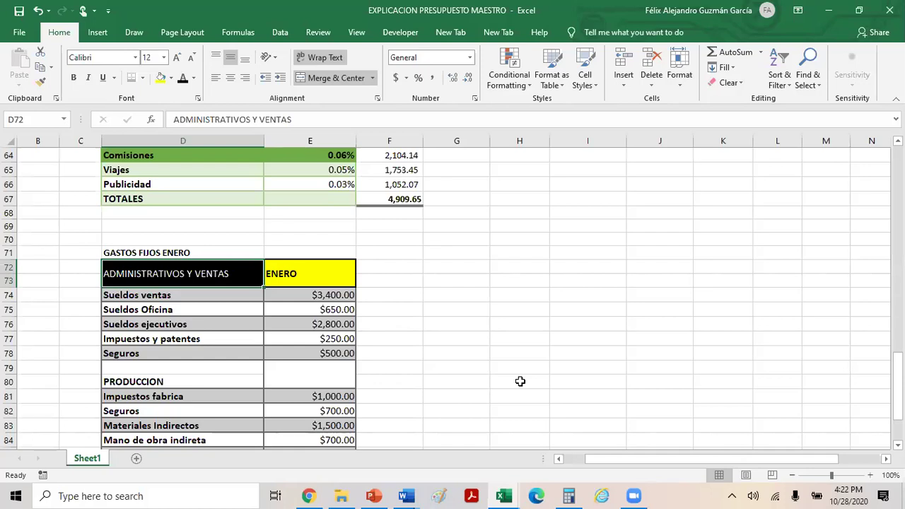
Examine January's administrative, sales and production fixed costs down to the TOTAL row, and check the ENERO header and Seguros amount.
click(521, 371)
click(540, 298)
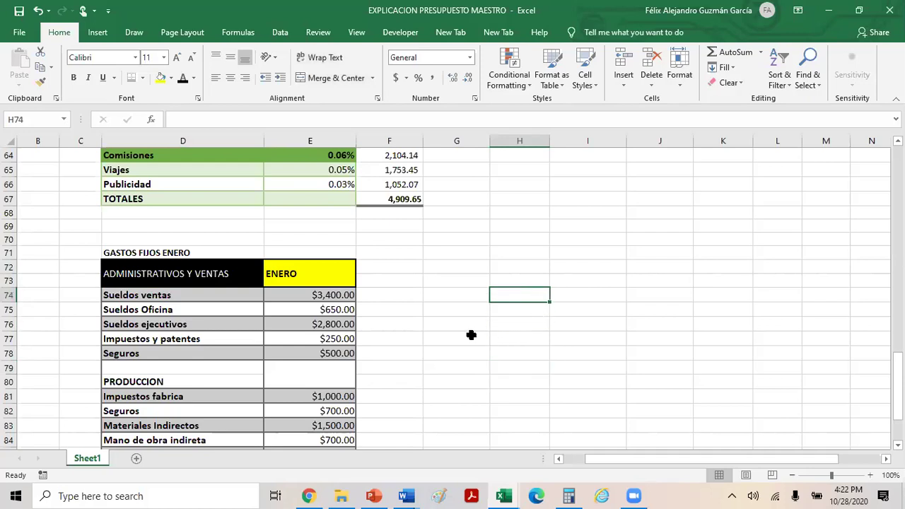
scroll(468, 337, down, 1)
scroll(467, 337, down, 2)
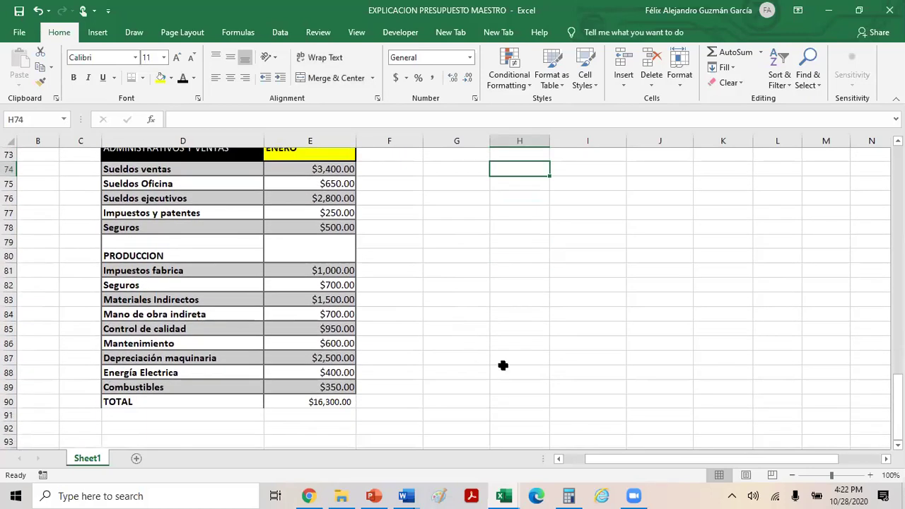
click(535, 339)
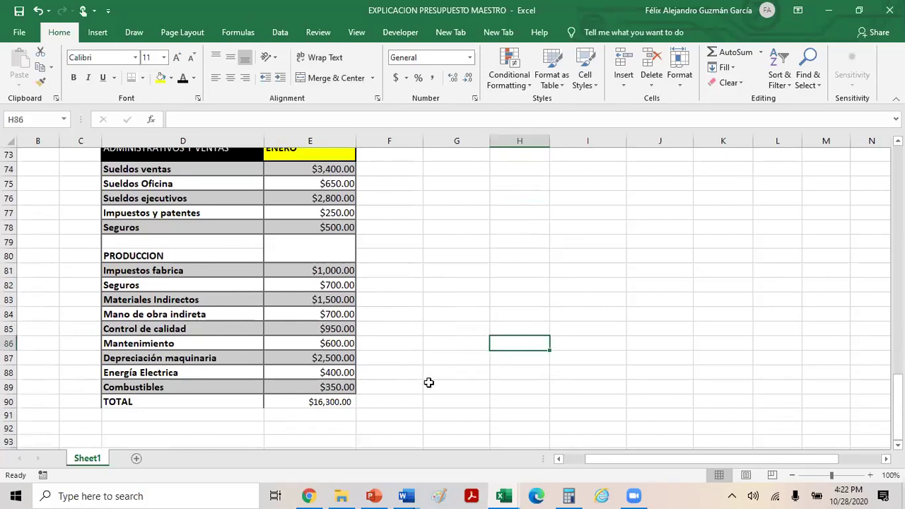
scroll(431, 333, up, 3)
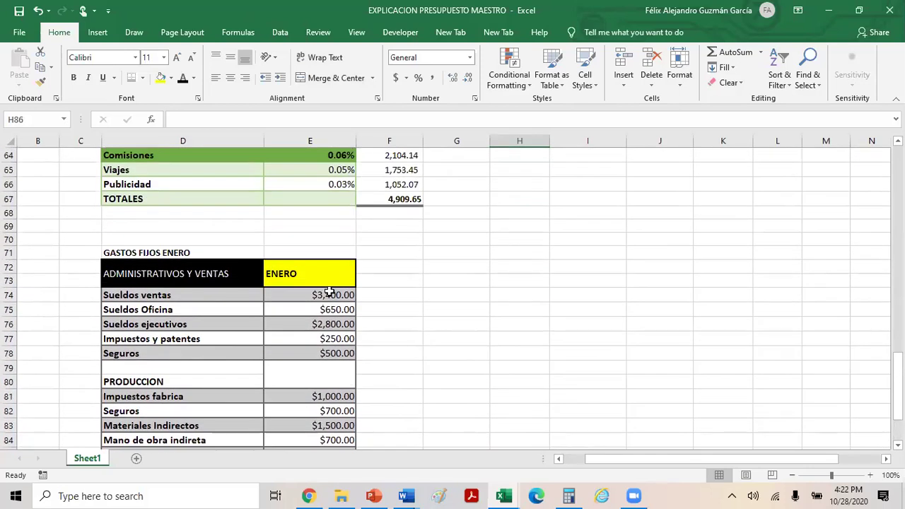
click(327, 276)
click(345, 354)
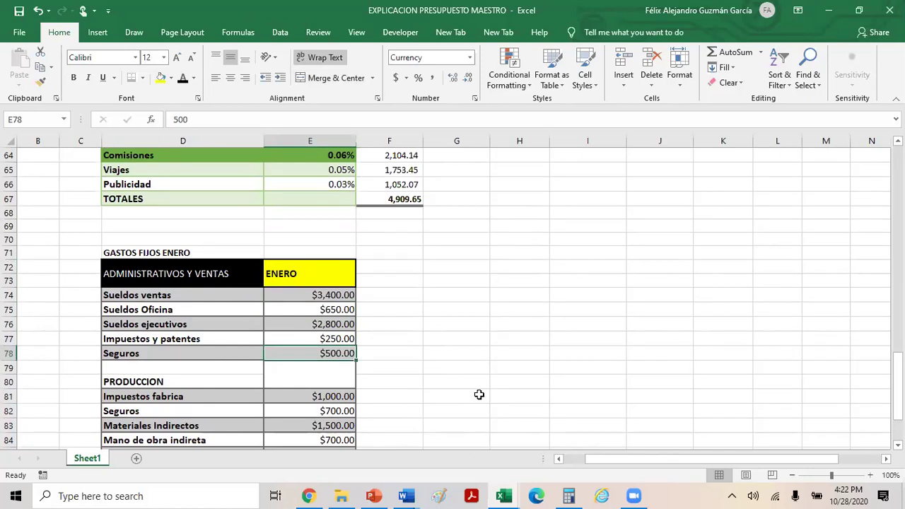
click(437, 334)
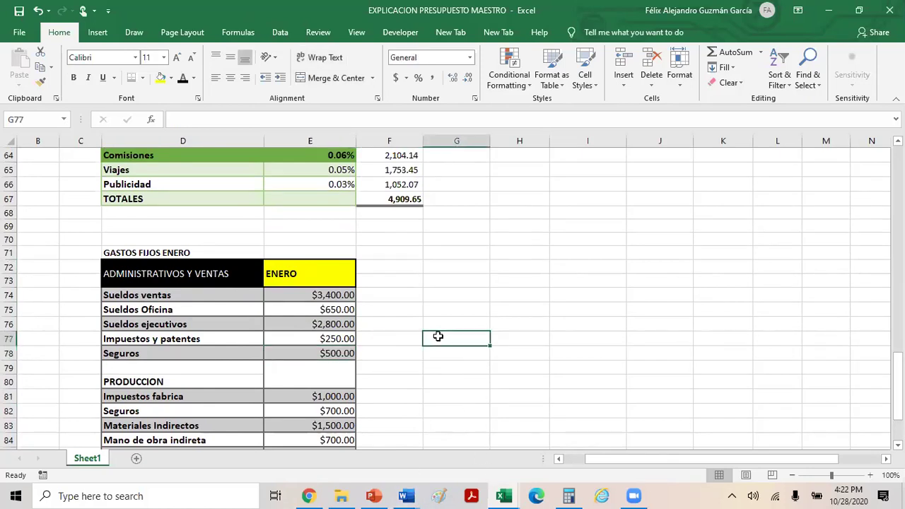
Check the January selling expenses total formula in F67.
scroll(437, 336, up, 2)
scroll(437, 336, up, 1)
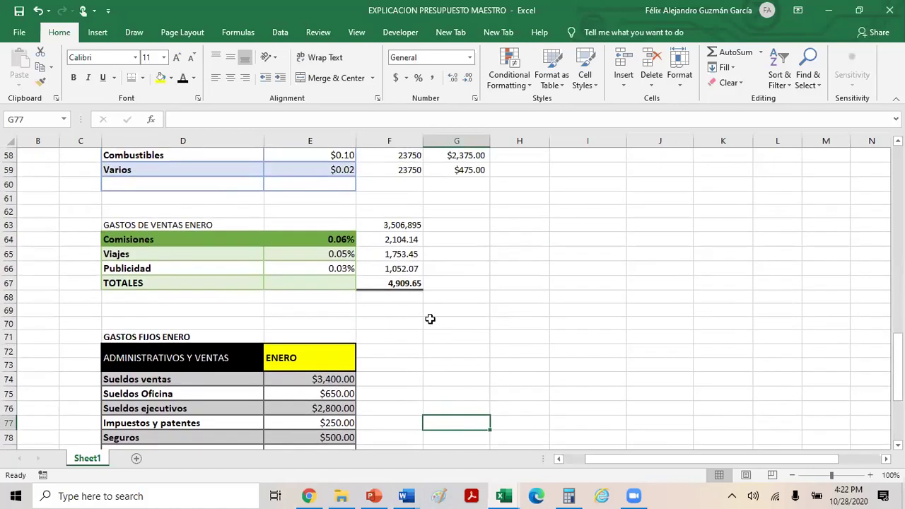
click(415, 282)
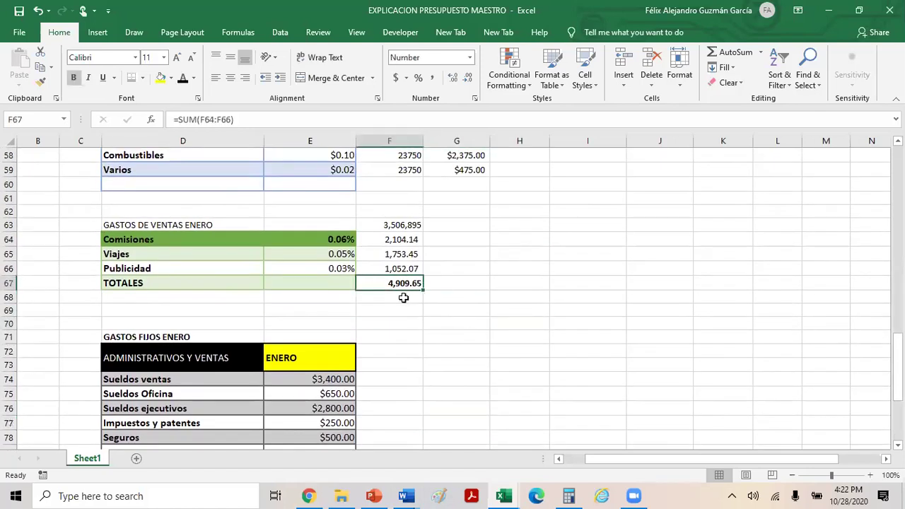
click(481, 335)
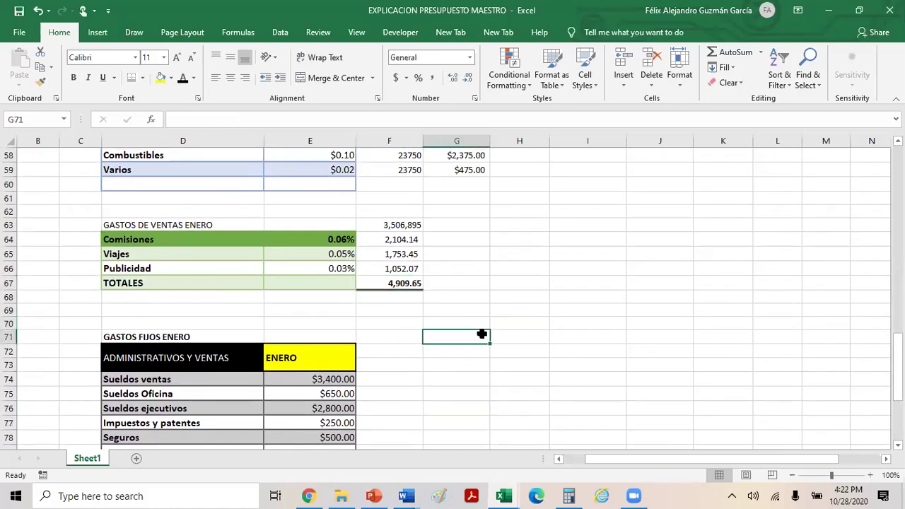
Examine the January budget sections from MOD and CIF ENERO through GASTOS DE VENTAS down to the GASTOS FIJOS total.
click(558, 354)
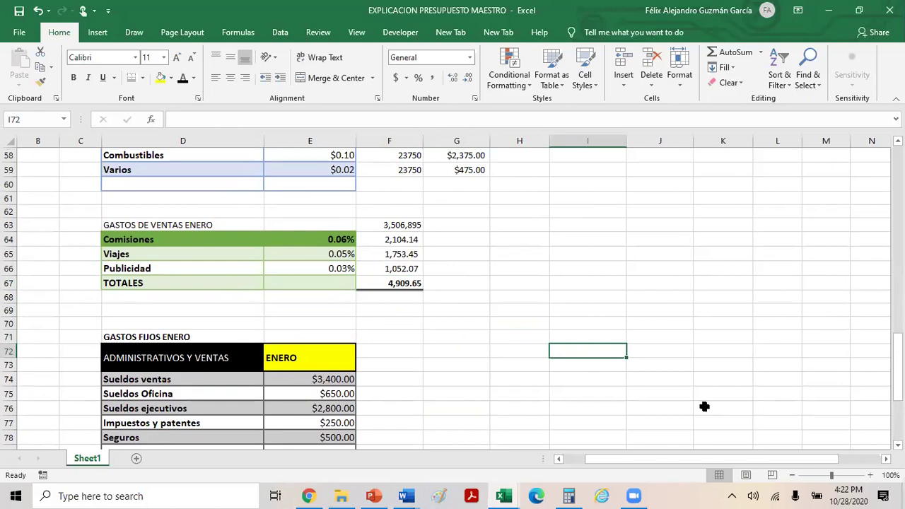
scroll(527, 358, up, 4)
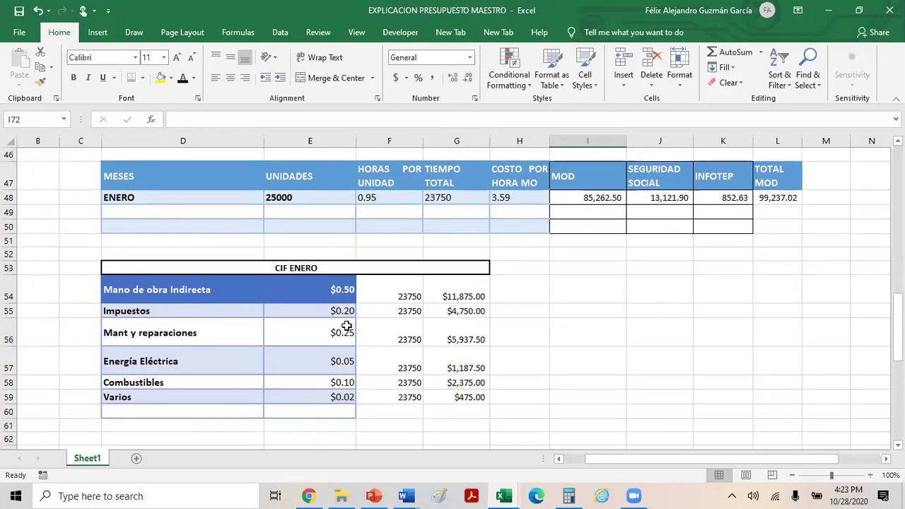
scroll(346, 326, up, 1)
scroll(346, 326, up, 1)
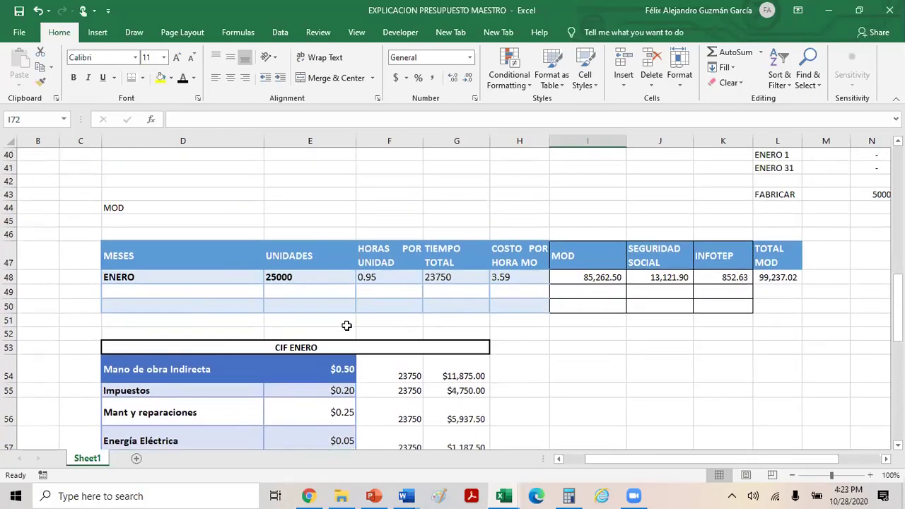
click(606, 373)
scroll(614, 376, down, 4)
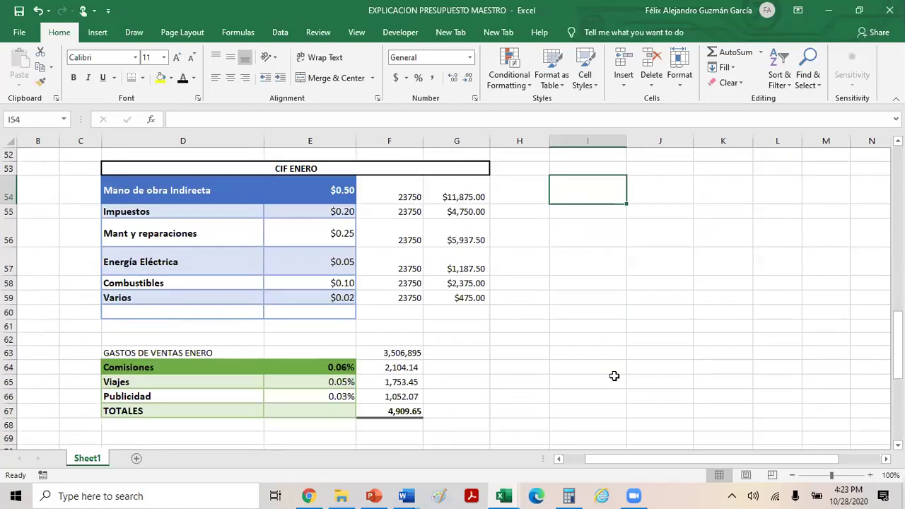
scroll(614, 376, down, 6)
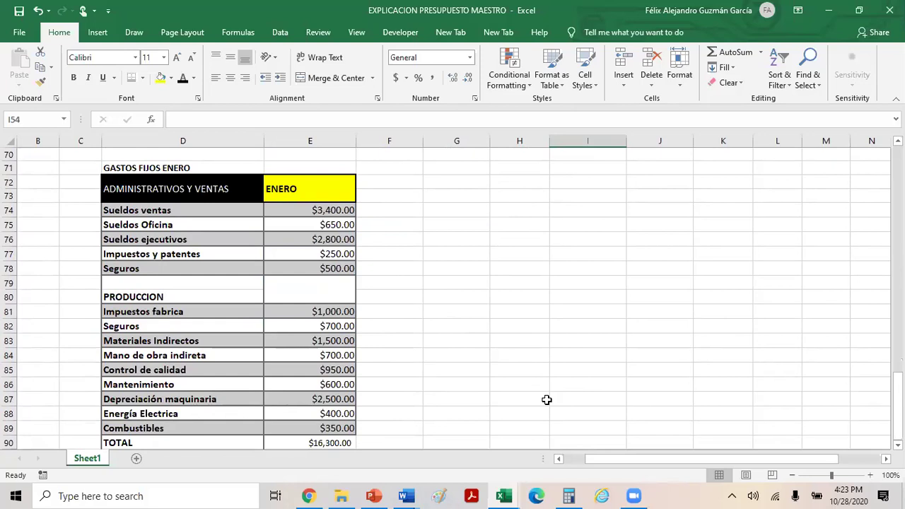
click(527, 365)
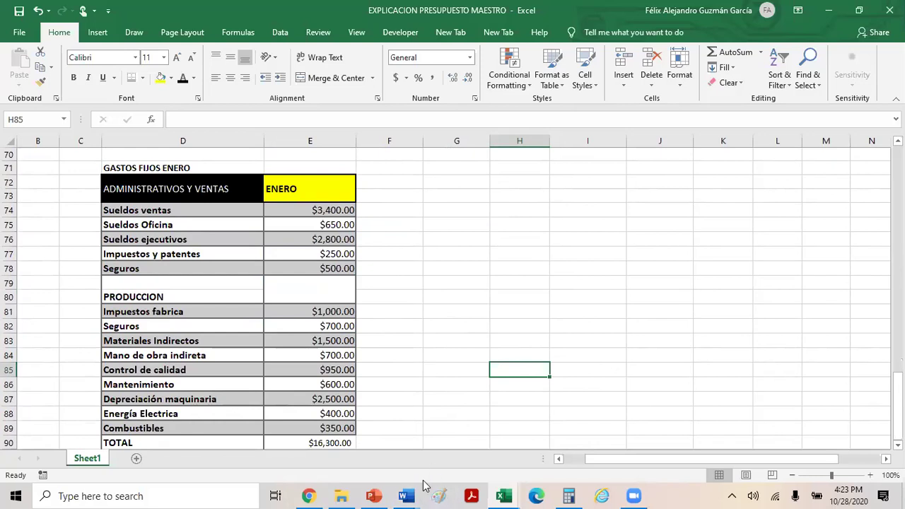
Switch to the CASO PRACTICO FINAL document in Word and examine the required budgets list, selecting "Presupuesto de Costo de ventas".
mouse_move(414, 491)
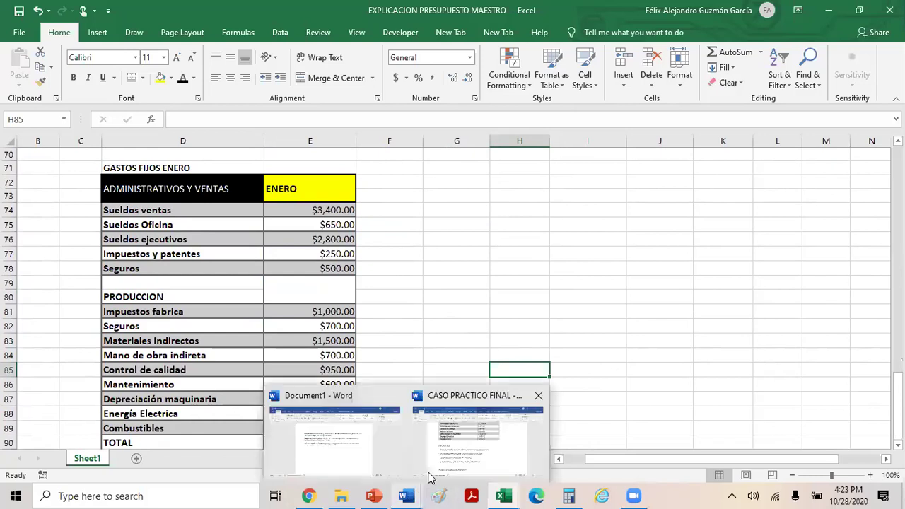
click(428, 477)
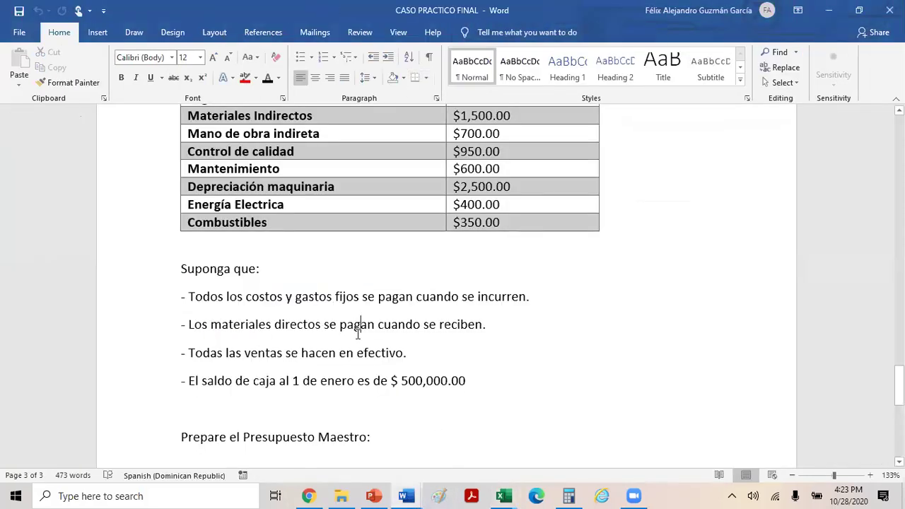
scroll(358, 332, down, 5)
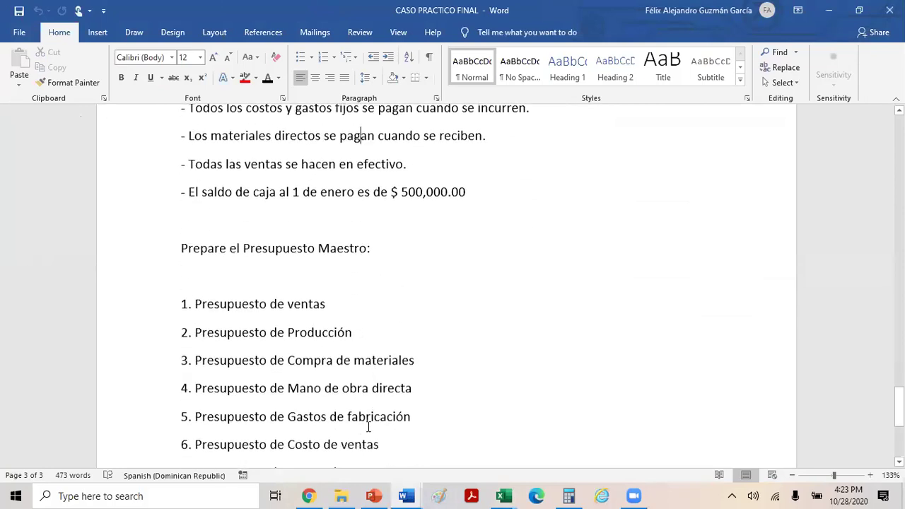
scroll(368, 427, down, 2)
drag(195, 383, 389, 386)
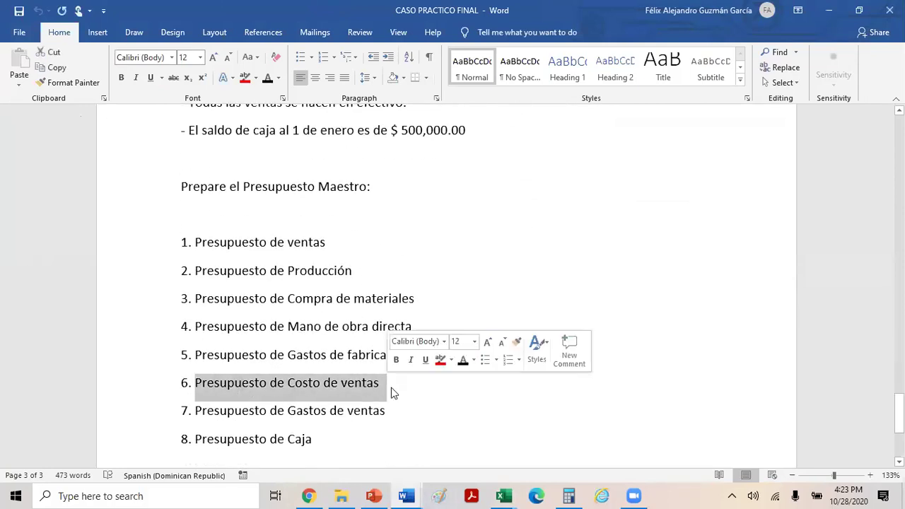
click(398, 410)
click(394, 383)
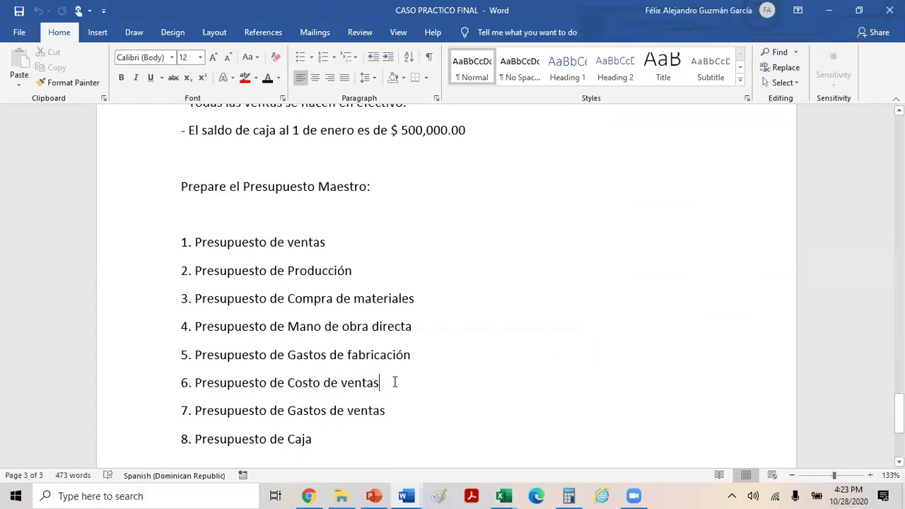
drag(390, 382, 235, 385)
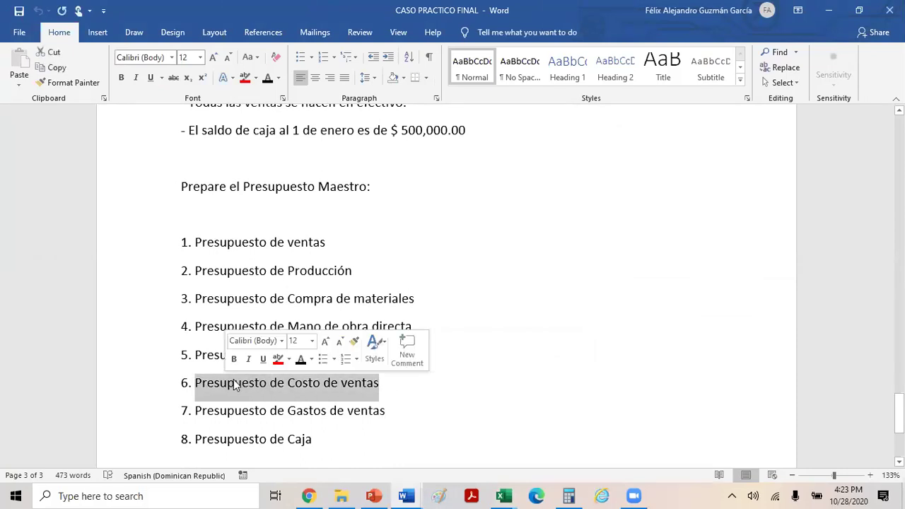
click(604, 299)
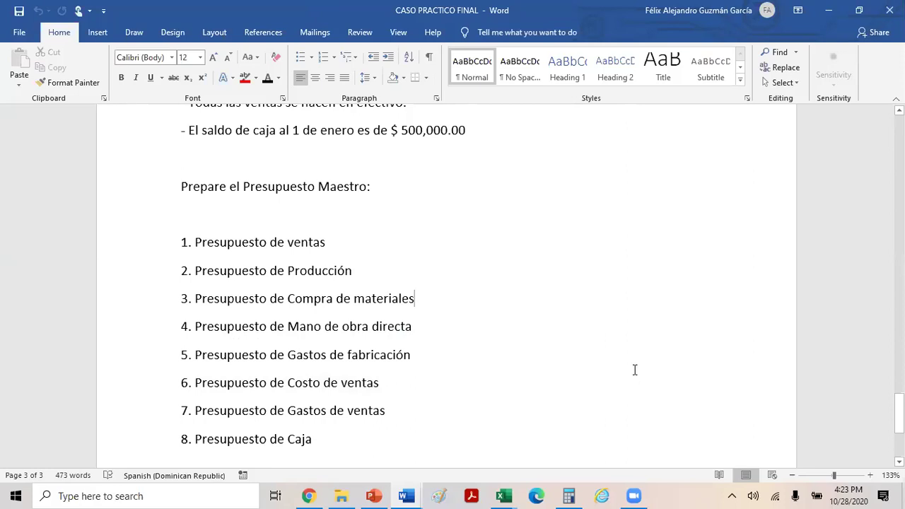
Examine the "Suponga que" assumptions on payments, cash sales and opening cash balance above the required budgets list.
scroll(497, 290, up, 1)
scroll(495, 297, up, 2)
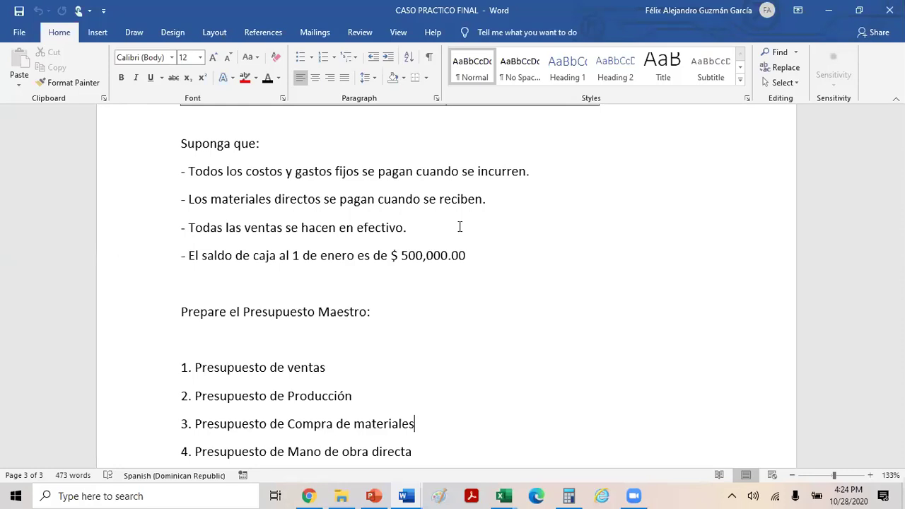
click(526, 279)
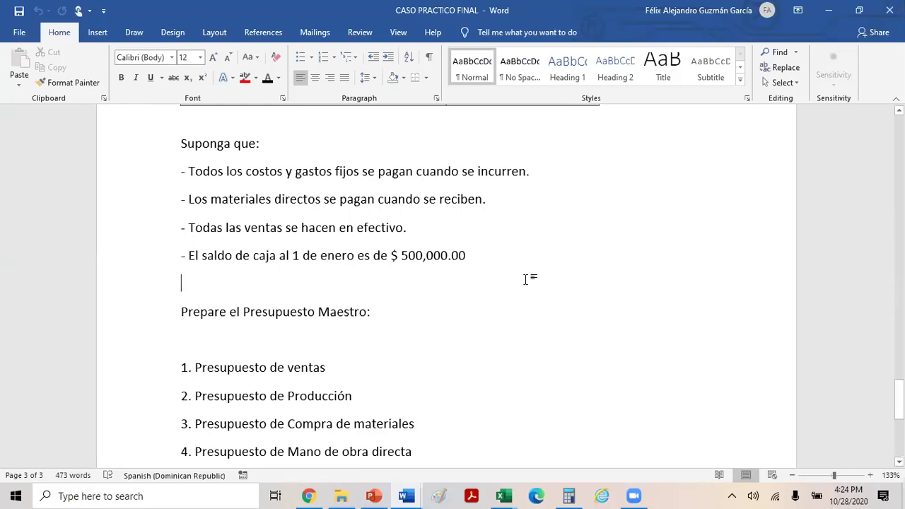
scroll(548, 279, up, 1)
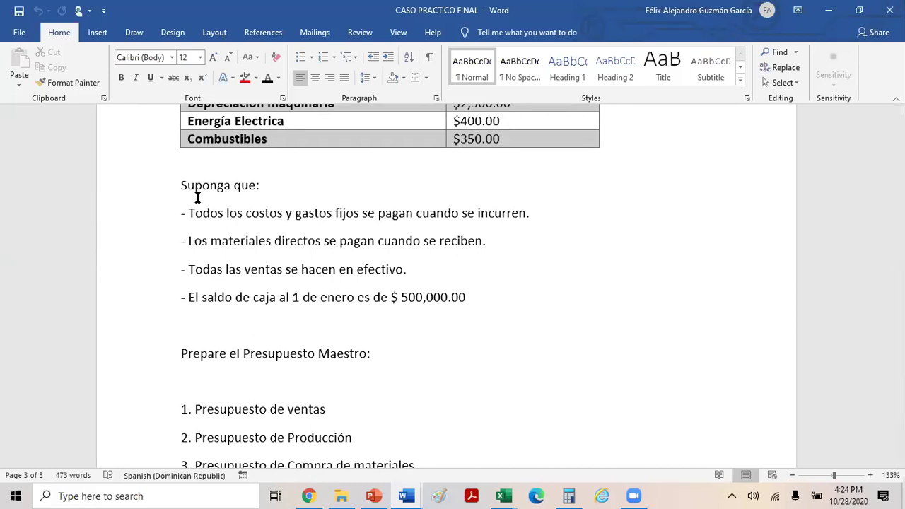
Examine the monthly fixed cost tables for administration, sales and production in the case document.
scroll(332, 318, up, 3)
scroll(333, 322, up, 7)
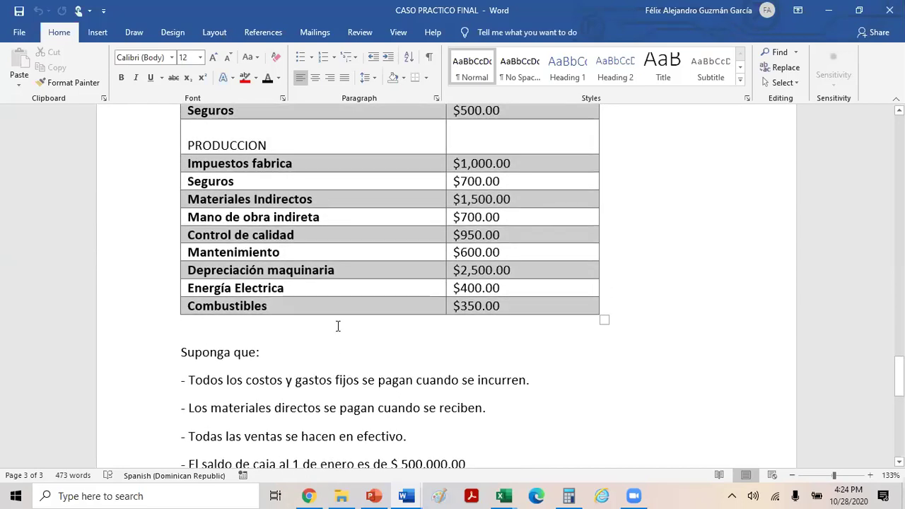
scroll(439, 280, up, 4)
scroll(440, 280, up, 1)
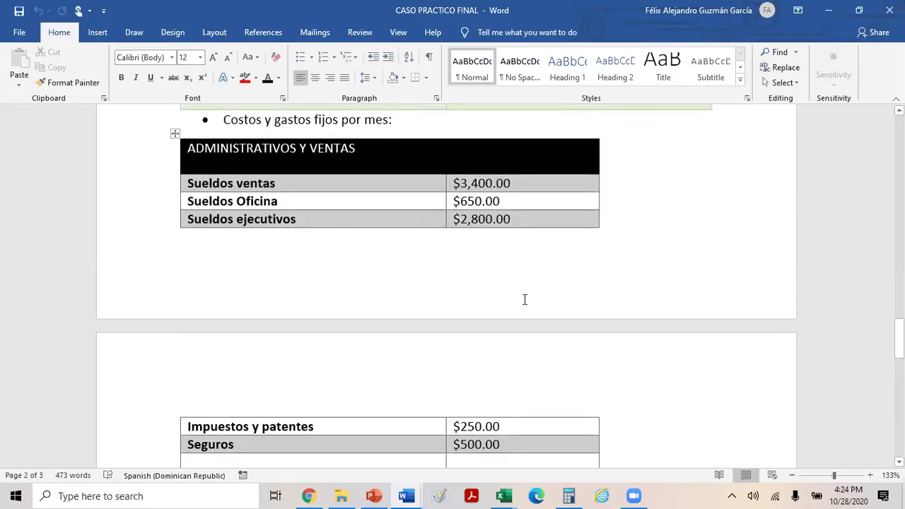
scroll(523, 304, down, 3)
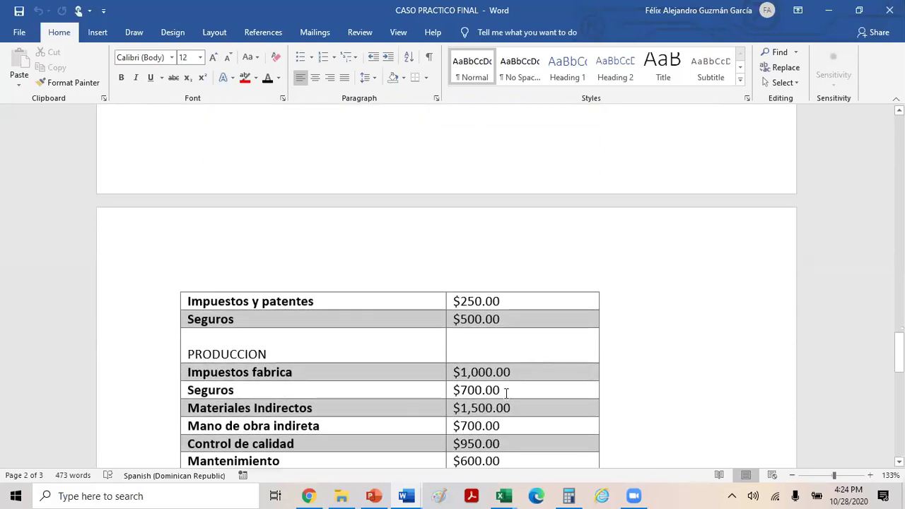
scroll(523, 386, down, 2)
scroll(523, 385, down, 2)
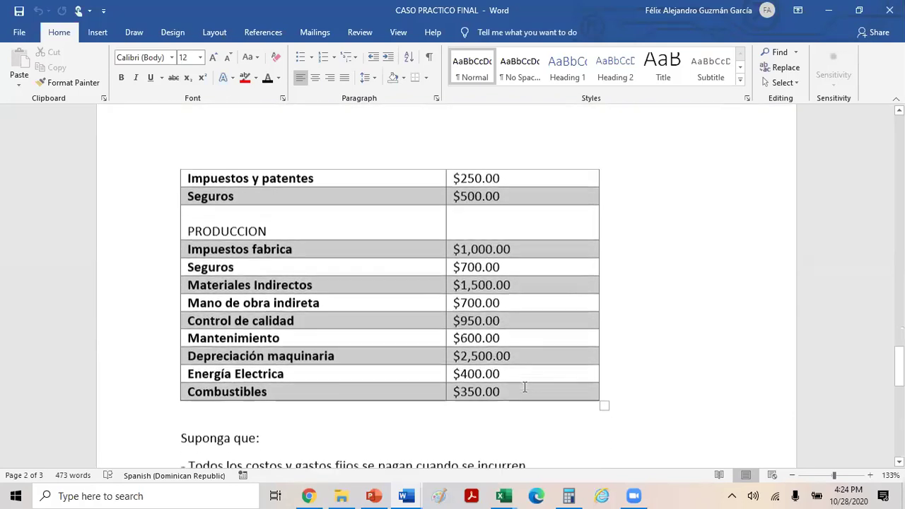
click(532, 349)
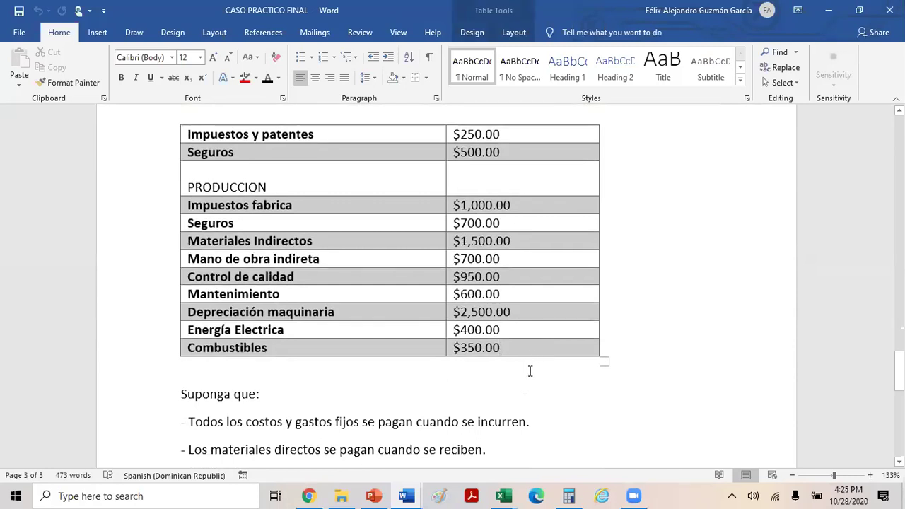
click(549, 419)
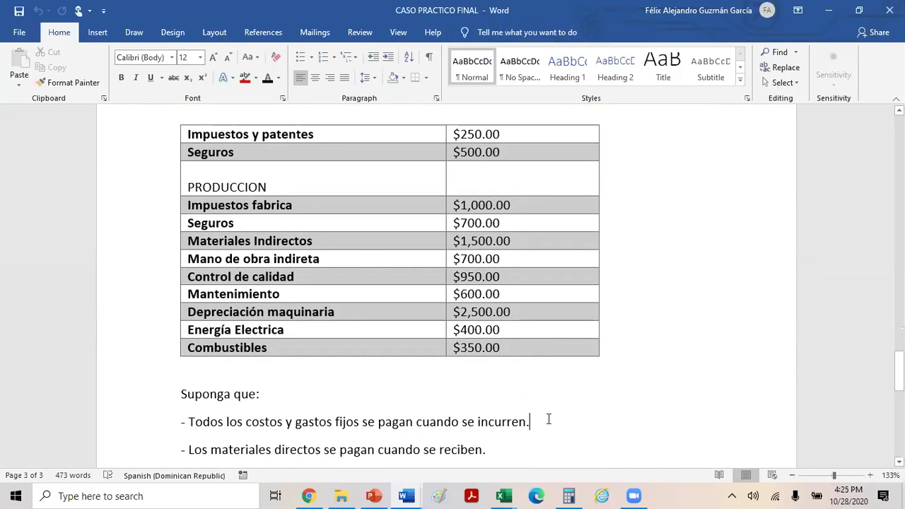
Recheck the fixed cost tables and highlight the assumption that all fixed costs and expenses are paid when incurred.
scroll(533, 378, up, 3)
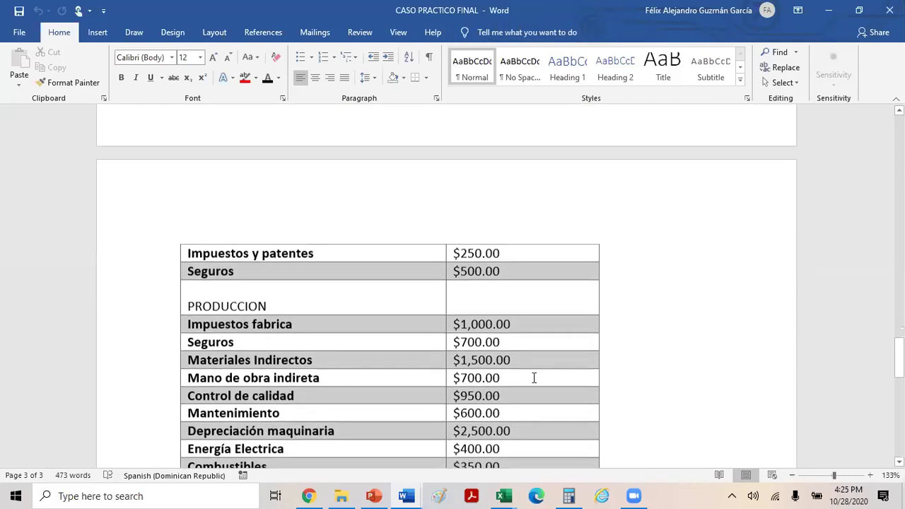
scroll(360, 176, up, 7)
scroll(456, 225, down, 3)
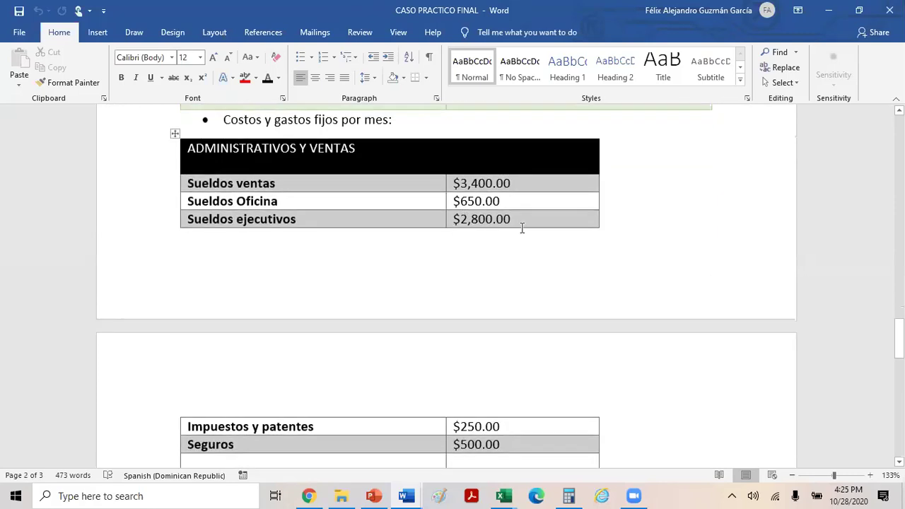
scroll(522, 227, down, 8)
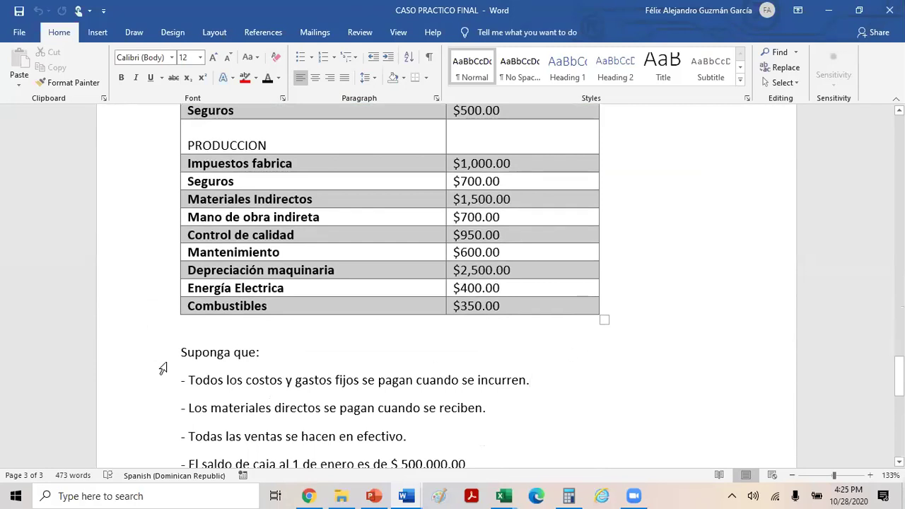
double_click(184, 374)
click(205, 405)
drag(188, 382, 521, 382)
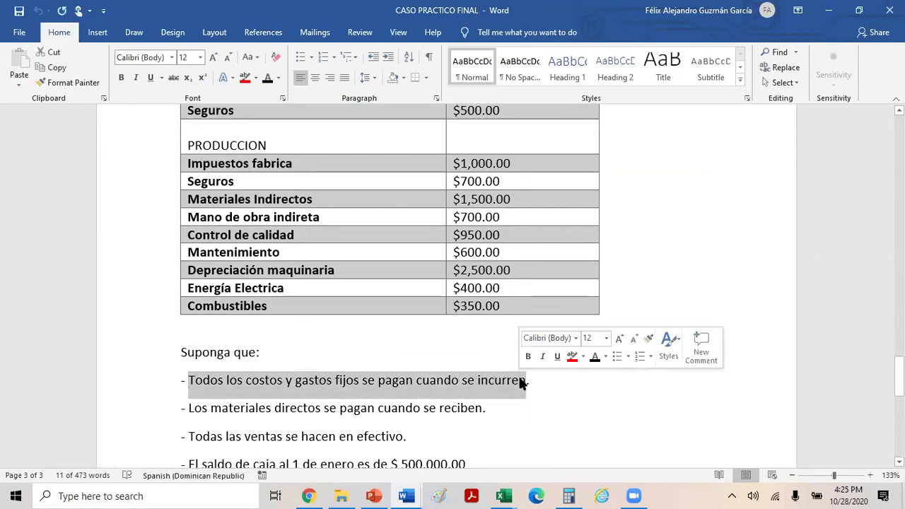
click(486, 407)
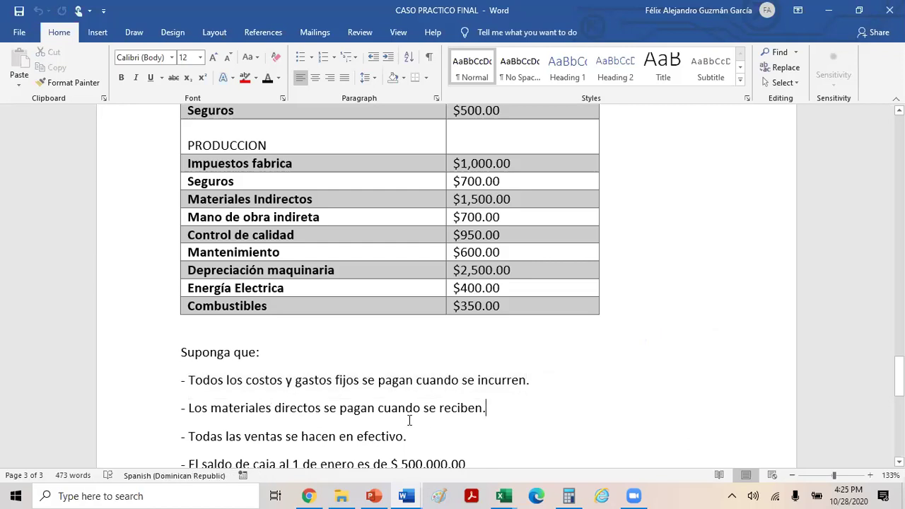
Review the variable overhead rates and variable selling expense percentages, returning to the list of assumptions.
scroll(409, 420, up, 12)
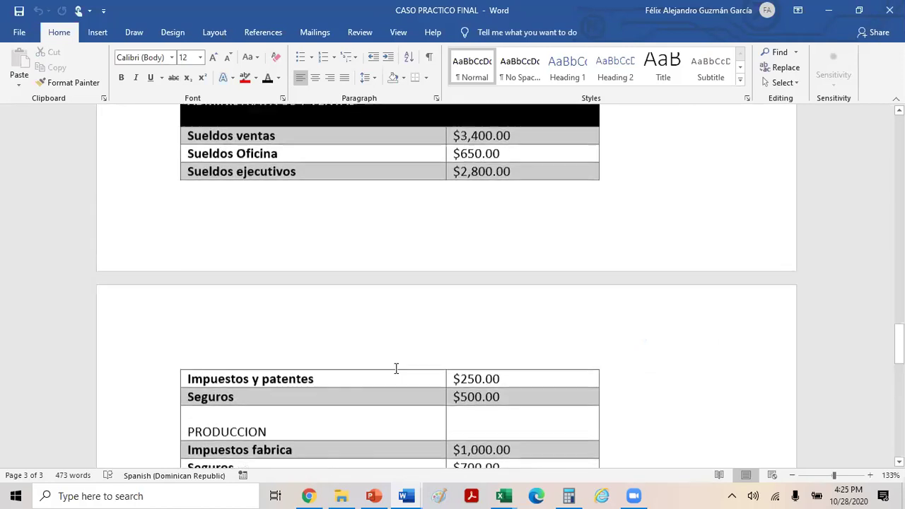
scroll(396, 370, up, 5)
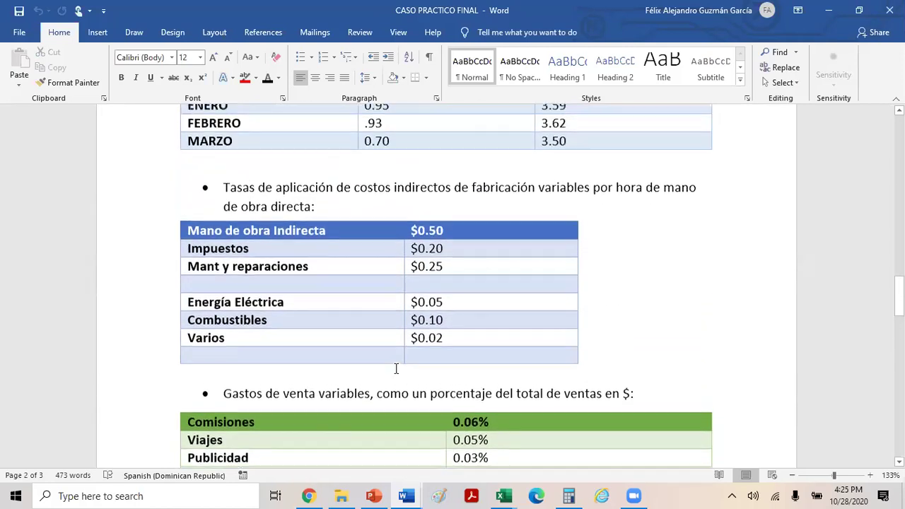
scroll(395, 368, down, 3)
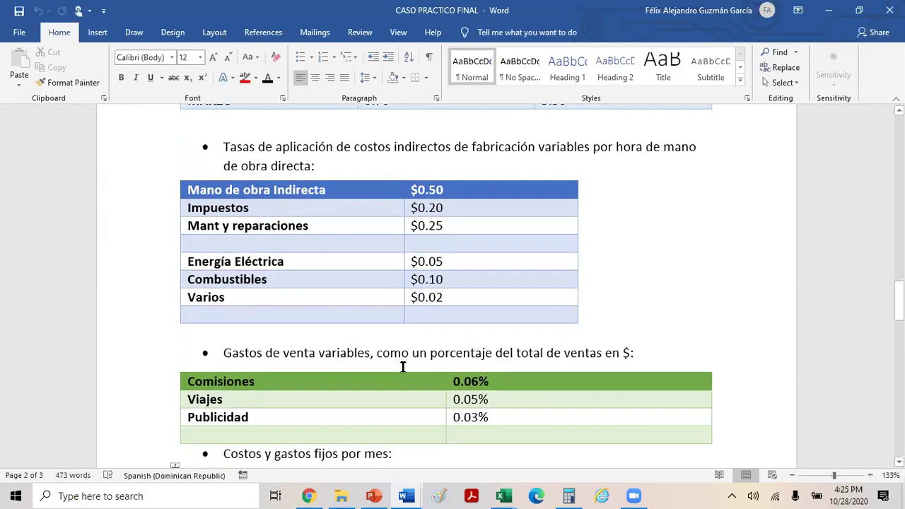
scroll(397, 365, down, 8)
scroll(405, 364, down, 5)
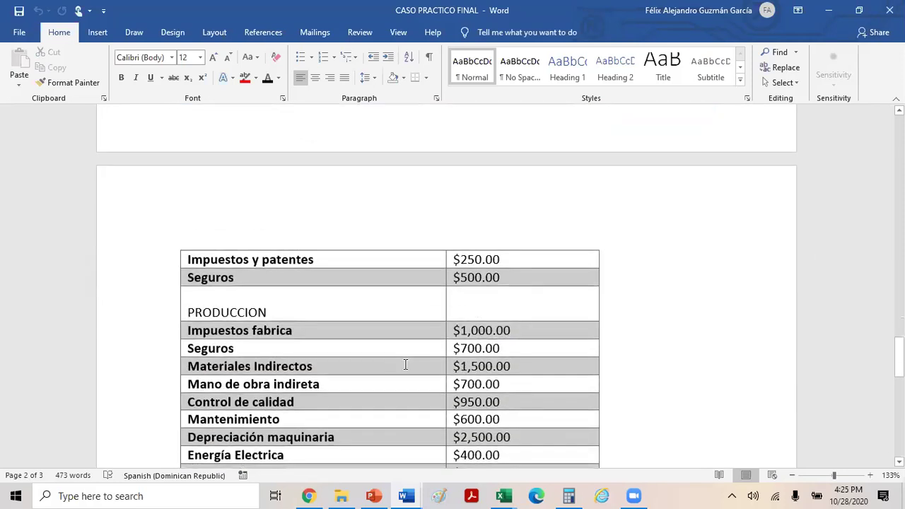
click(218, 227)
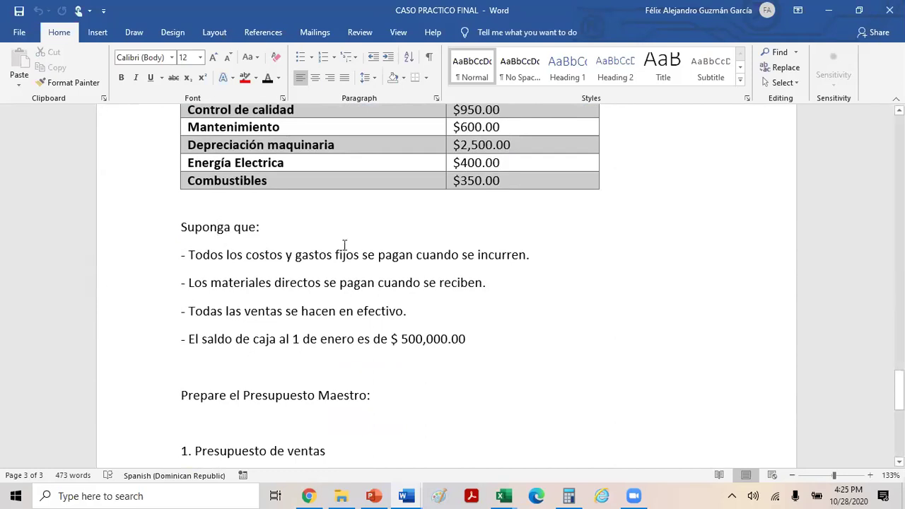
Add "Al contado" at the end of the assumption that all sales are made in cash.
click(336, 282)
click(418, 314)
text(al co)
key(BackSpace)
key(BackSpace)
key(BackSpace)
text(contado)
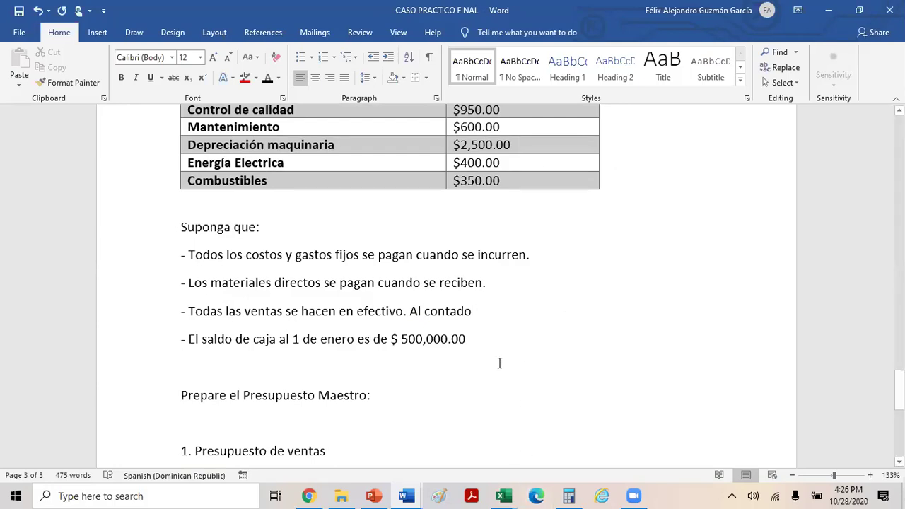
Switch to the EXPLICACION PRESUPUESTO MAESTRO workbook in Excel and examine the monthly sales table.
mouse_move(513, 495)
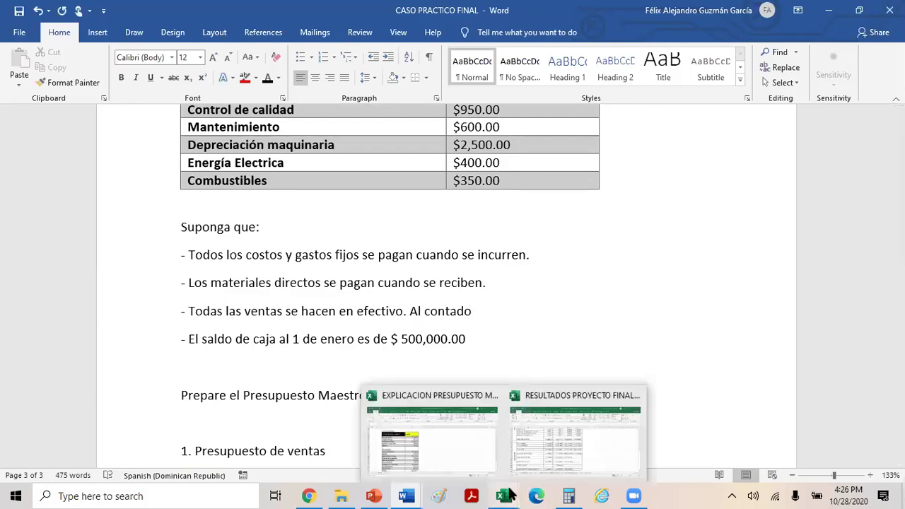
click(454, 434)
scroll(441, 355, up, 19)
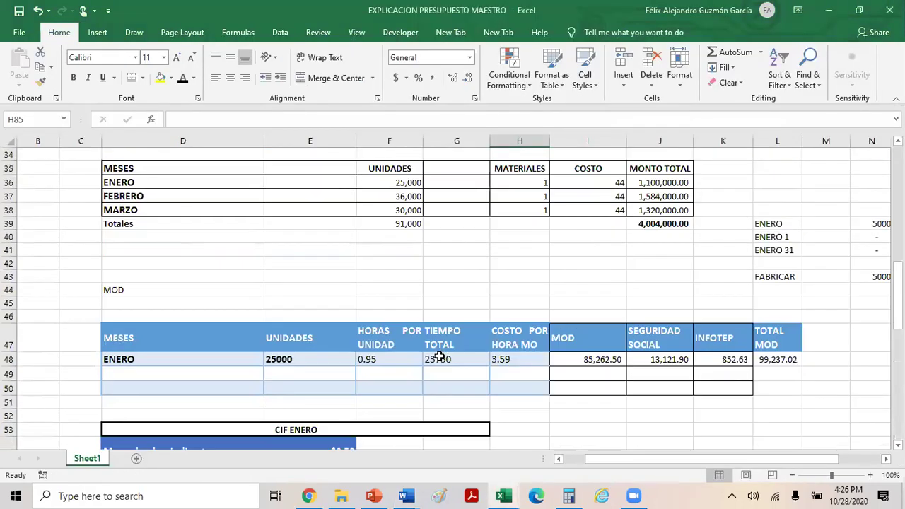
scroll(442, 355, up, 5)
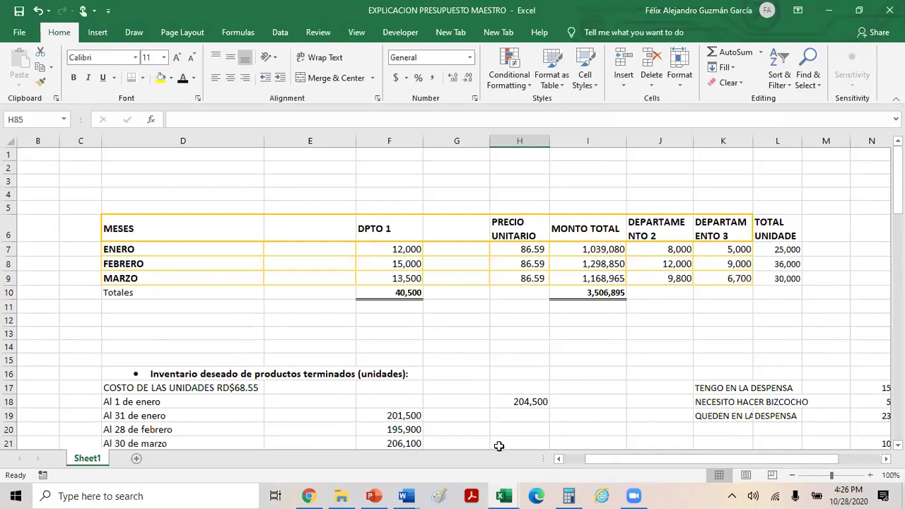
scroll(499, 443, down, 1)
Return to the CASO PRACTICO FINAL document in Word and review the cost, materials and sales payment assumptions against the fixed production costs.
mouse_move(405, 495)
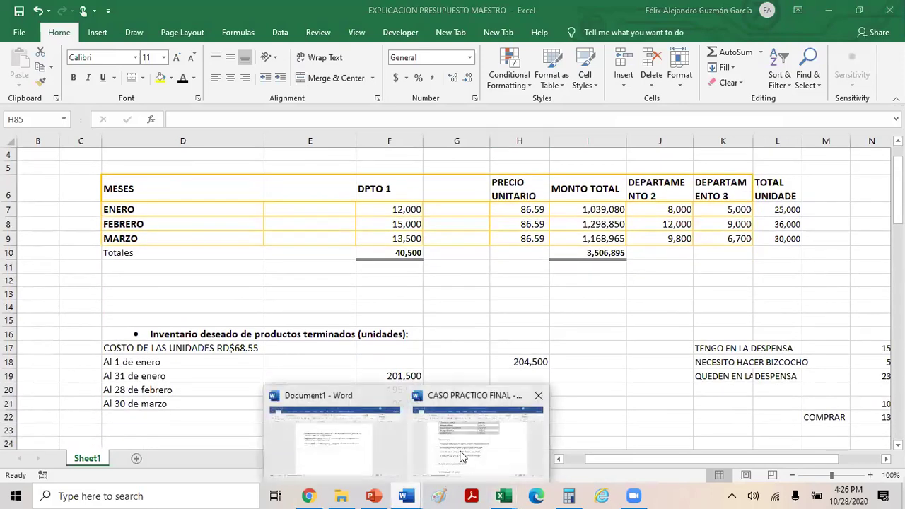
click(454, 442)
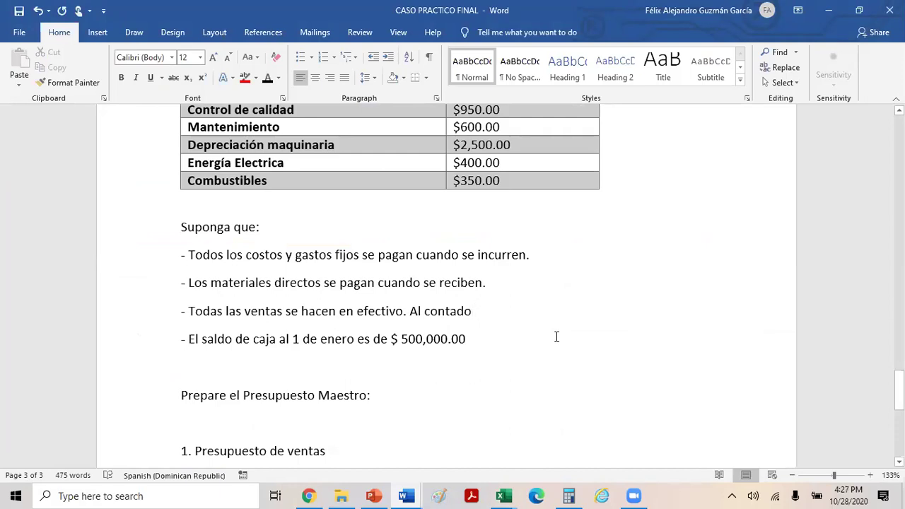
click(291, 282)
click(313, 258)
click(499, 179)
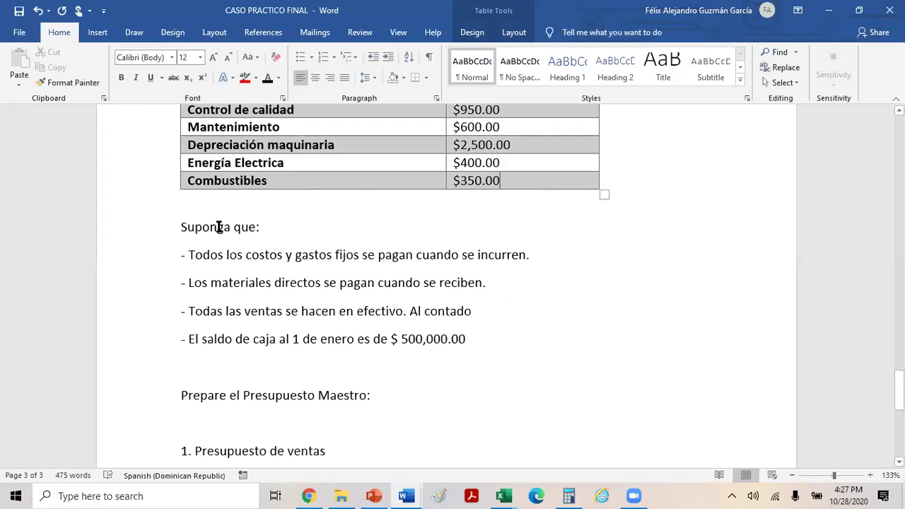
click(181, 256)
drag(237, 266, 495, 306)
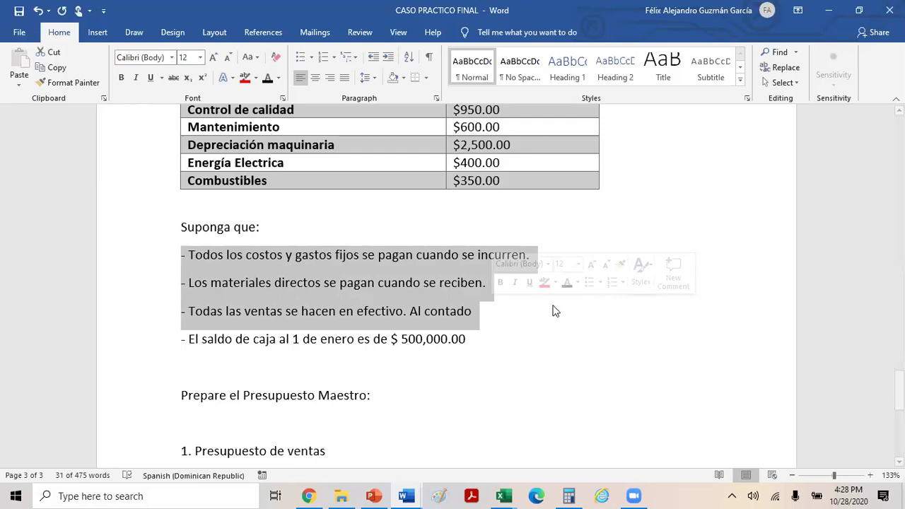
click(516, 342)
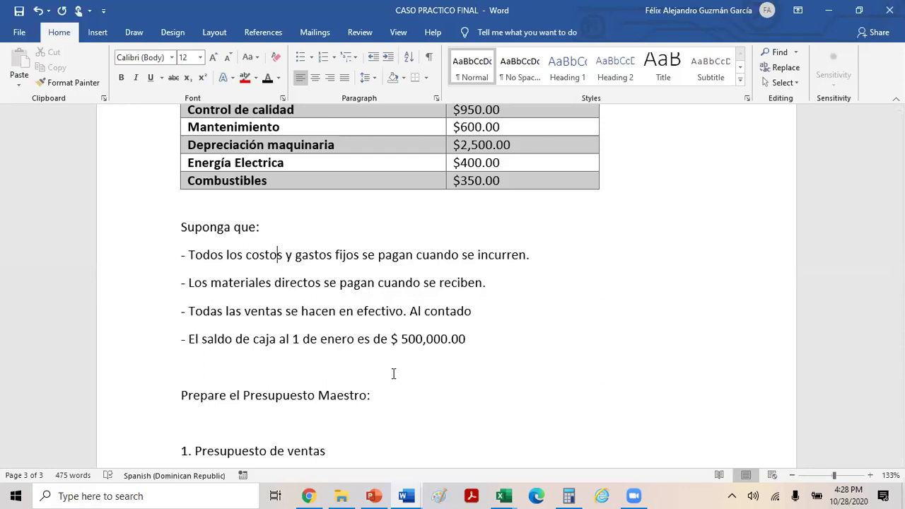
click(505, 162)
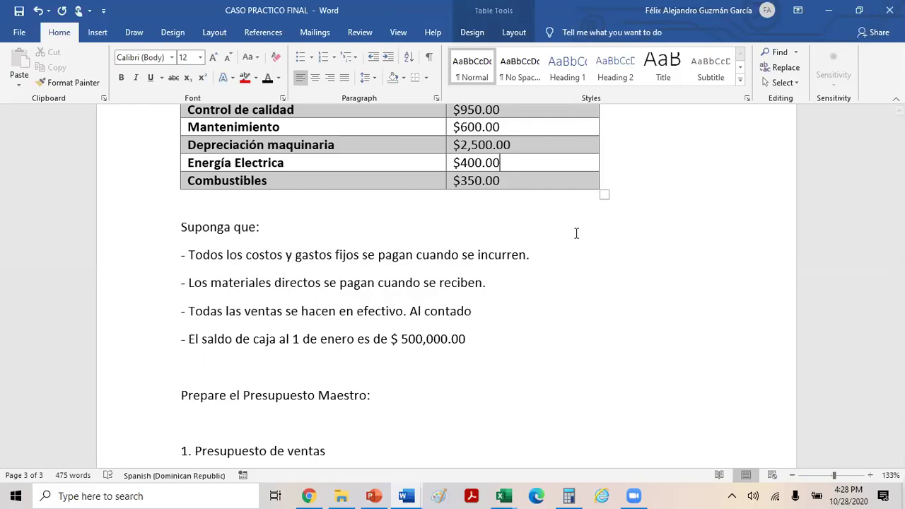
click(508, 127)
Switch to the EXPLICACION PRESUPUESTO MAESTRO workbook in Excel and inspect the production items of the January fixed expenses table.
mouse_move(503, 496)
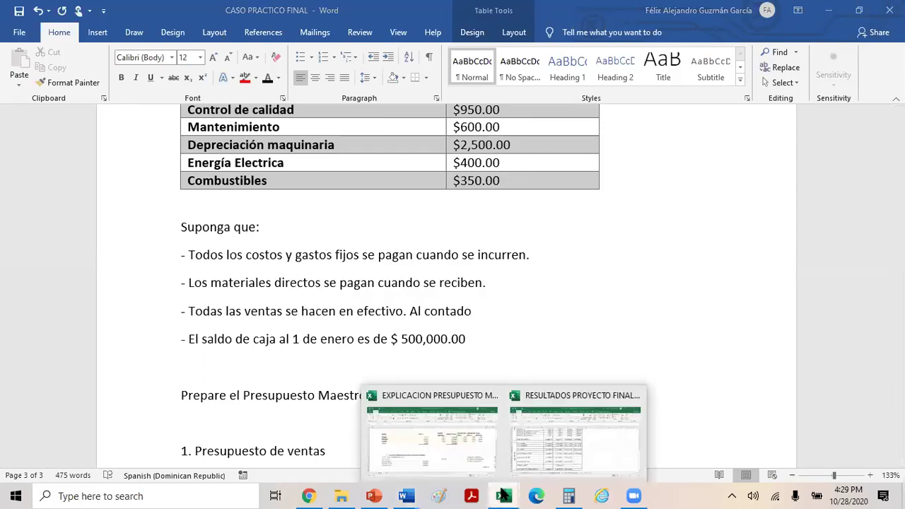
click(538, 452)
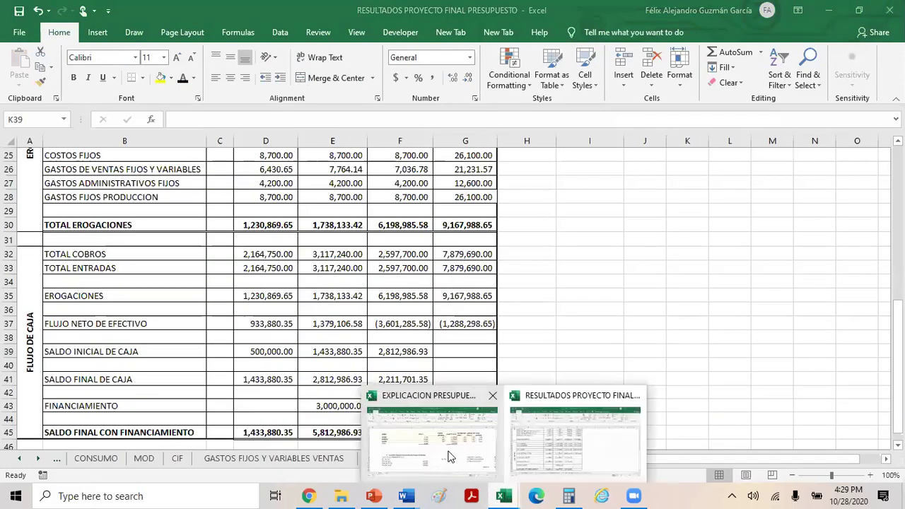
click(450, 456)
scroll(359, 410, down, 17)
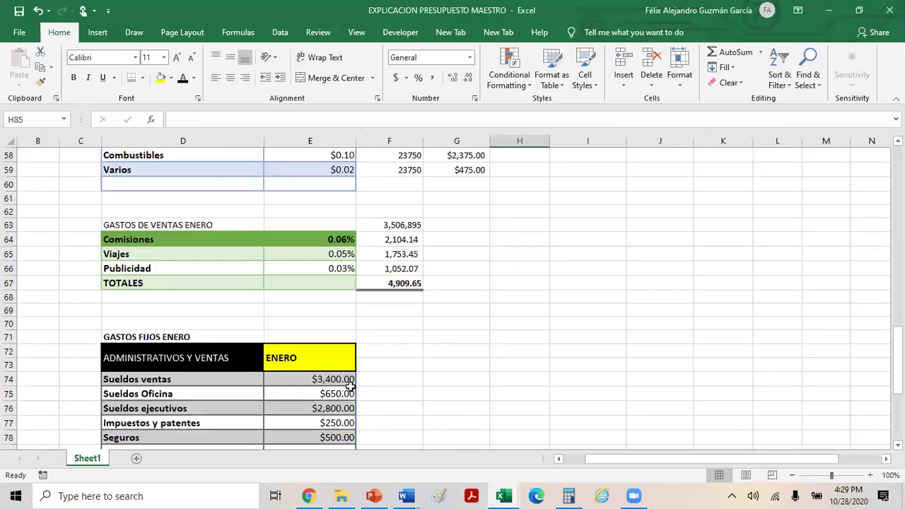
scroll(351, 386, down, 6)
click(453, 343)
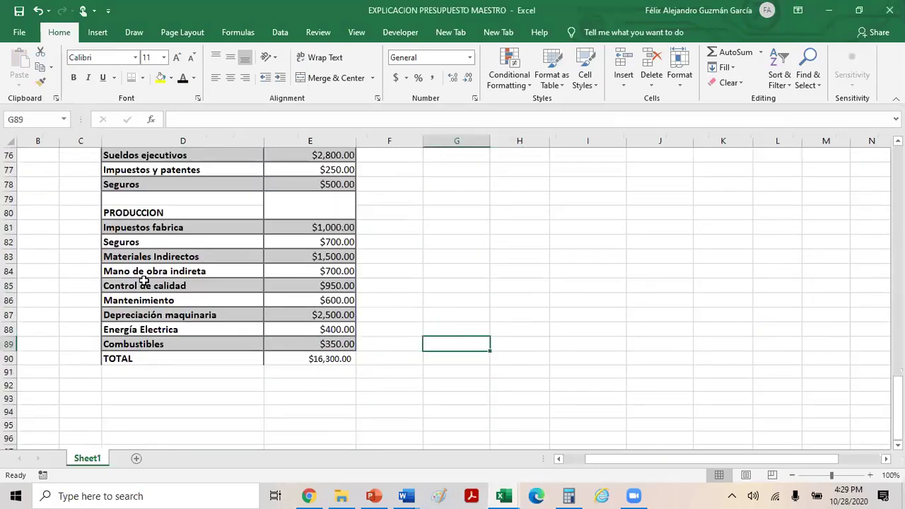
click(299, 299)
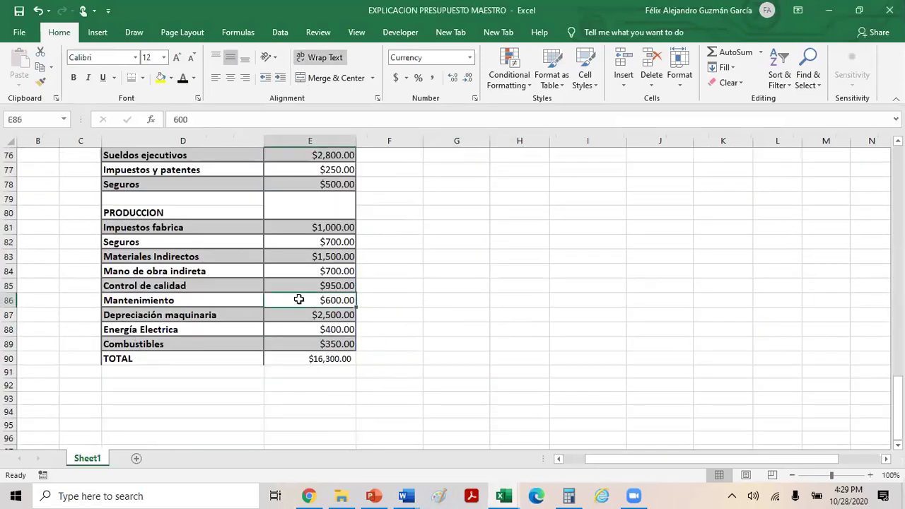
Review the whole January fixed expenses table, highlighting the items from Sueldos ventas through Combustibles.
scroll(302, 283, up, 3)
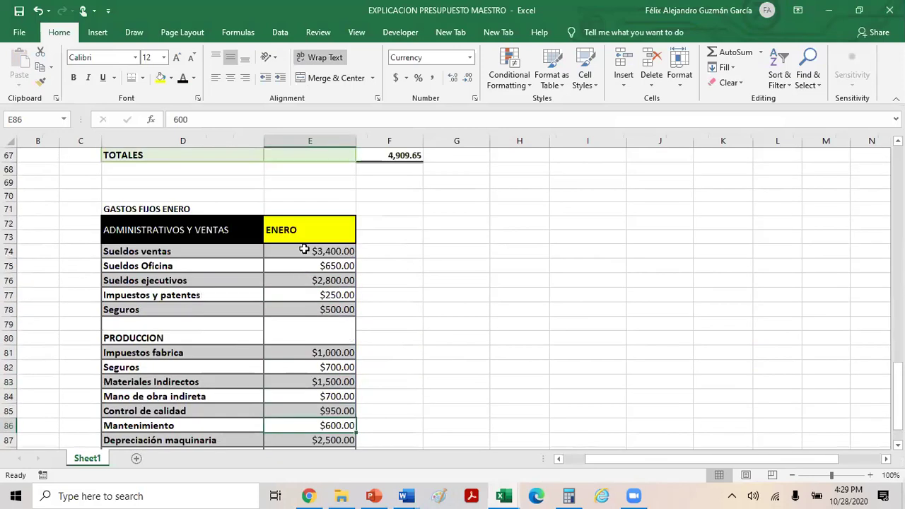
click(309, 226)
scroll(310, 240, down, 2)
click(315, 342)
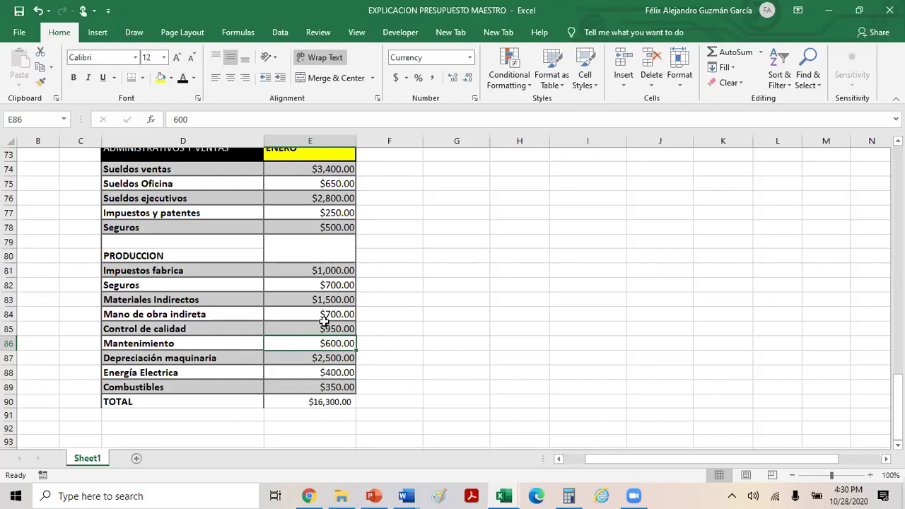
drag(167, 169, 297, 382)
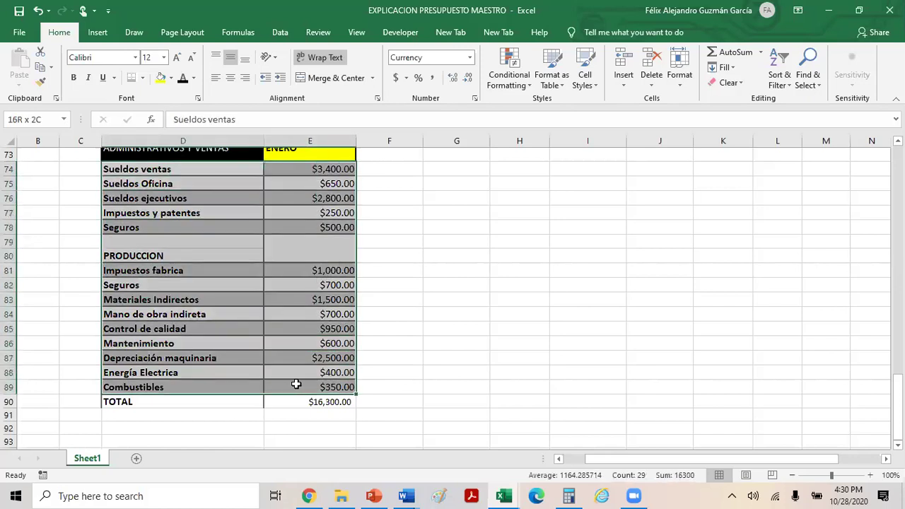
click(532, 353)
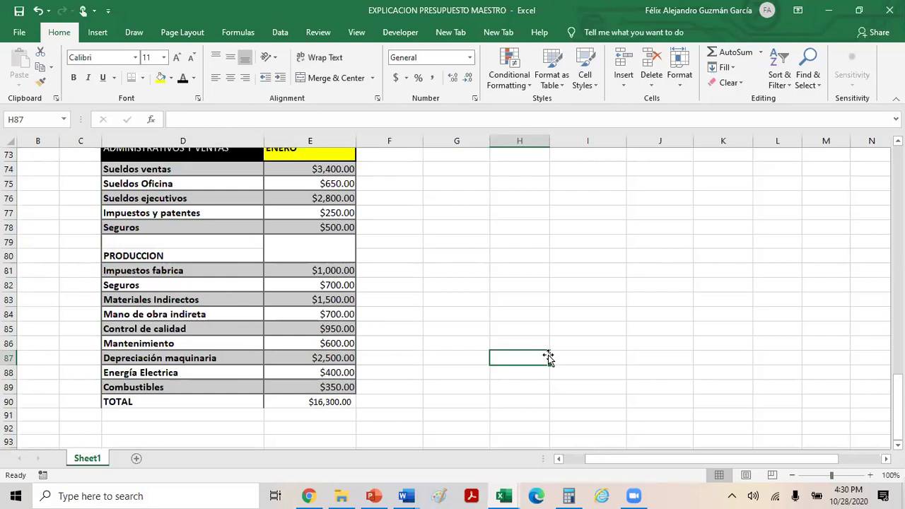
Switch to the CASO PRACTICO FINAL document in Word and review the assumption that all sales are made in cash.
click(405, 495)
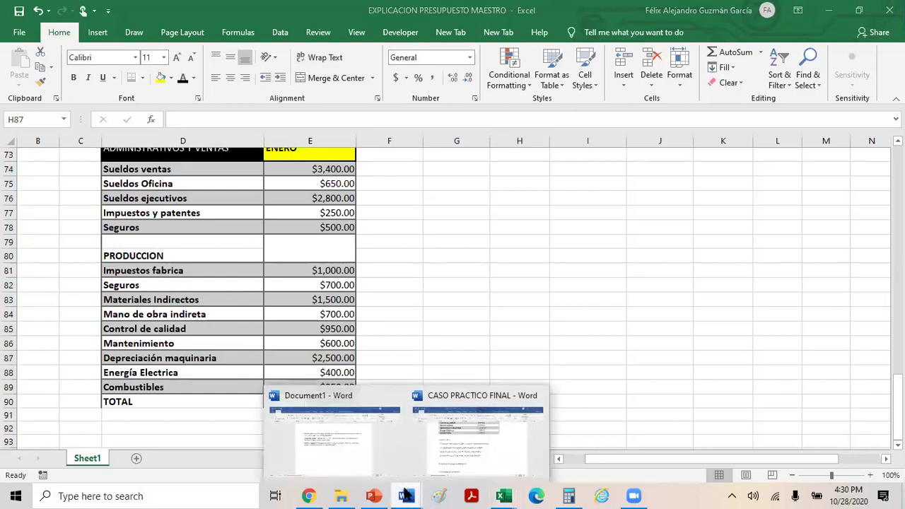
click(477, 438)
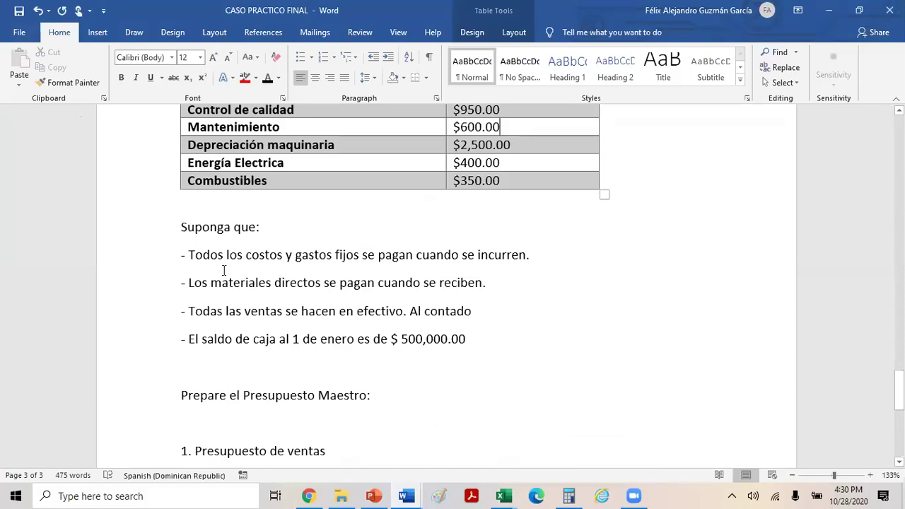
click(228, 311)
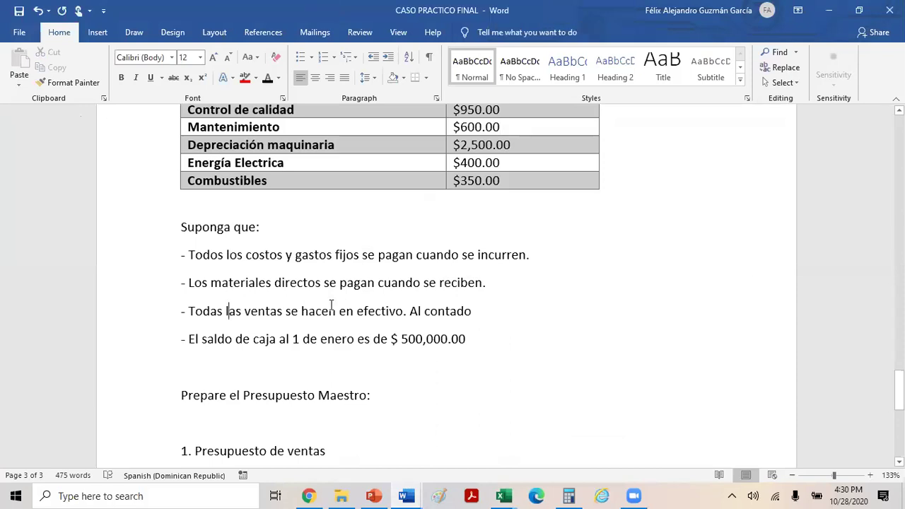
click(493, 311)
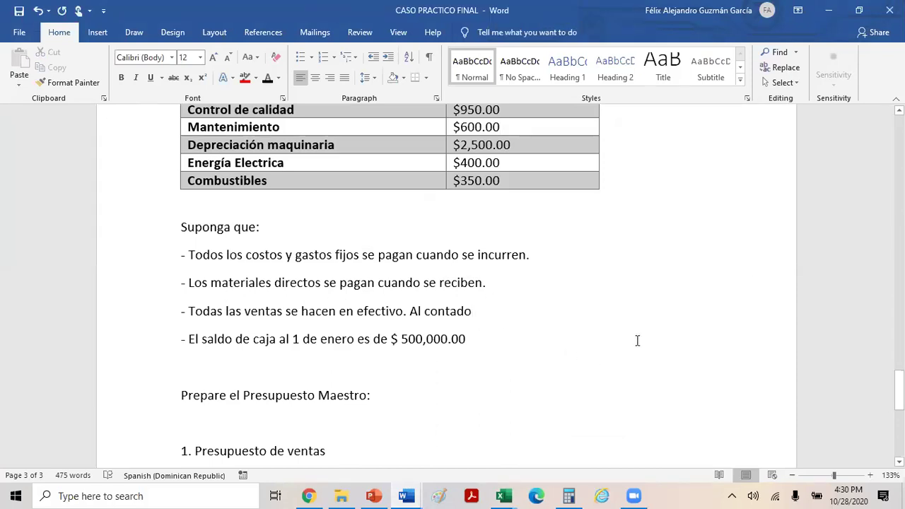
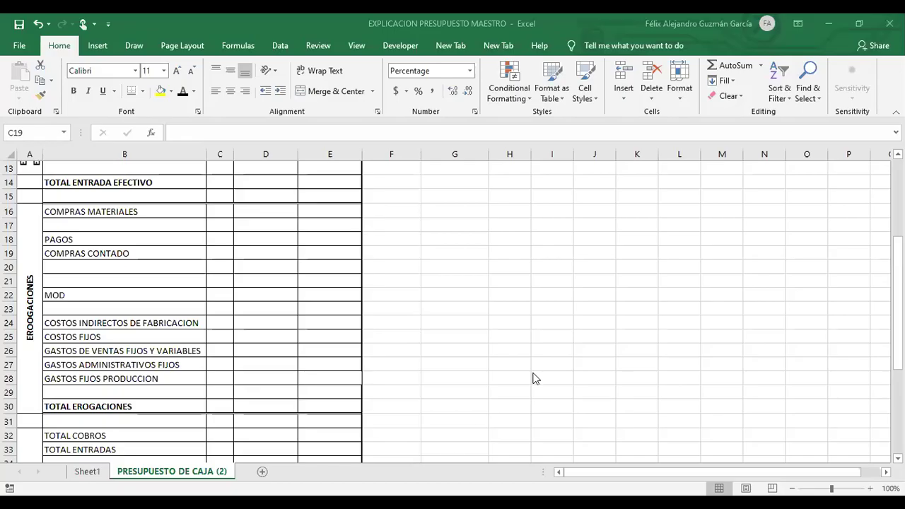
Examine the heading and overall layout of the PRESUPUESTO DE CAJA (2) sheet in the EXPLICACION PRESUPUESTO MAESTRO workbook in Excel.
scroll(452, 284, up, 4)
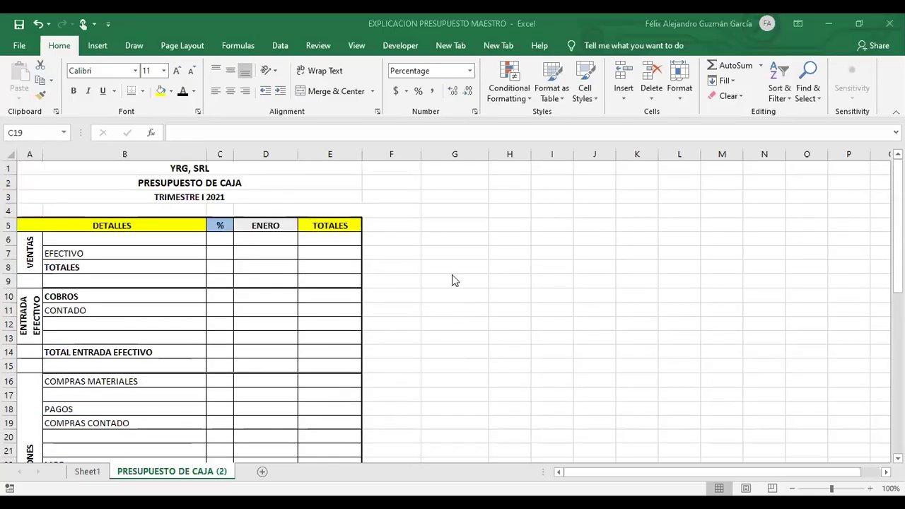
click(732, 26)
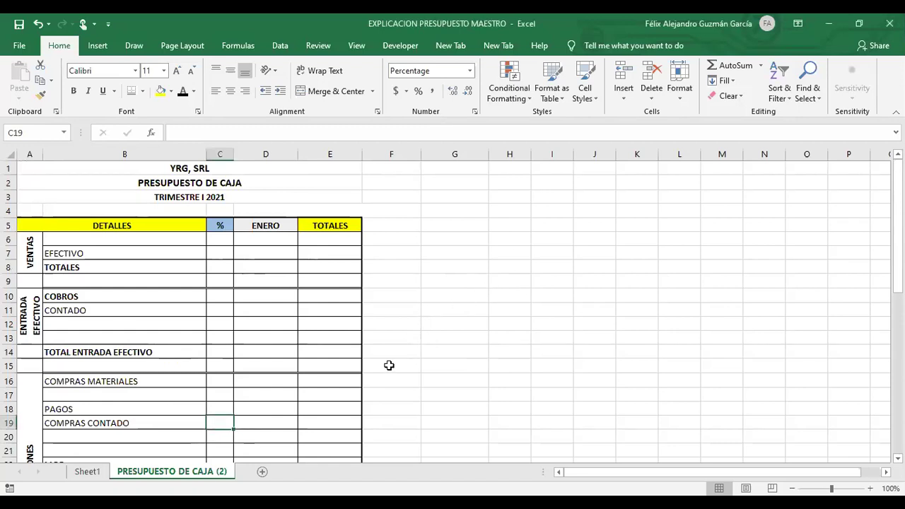
click(582, 376)
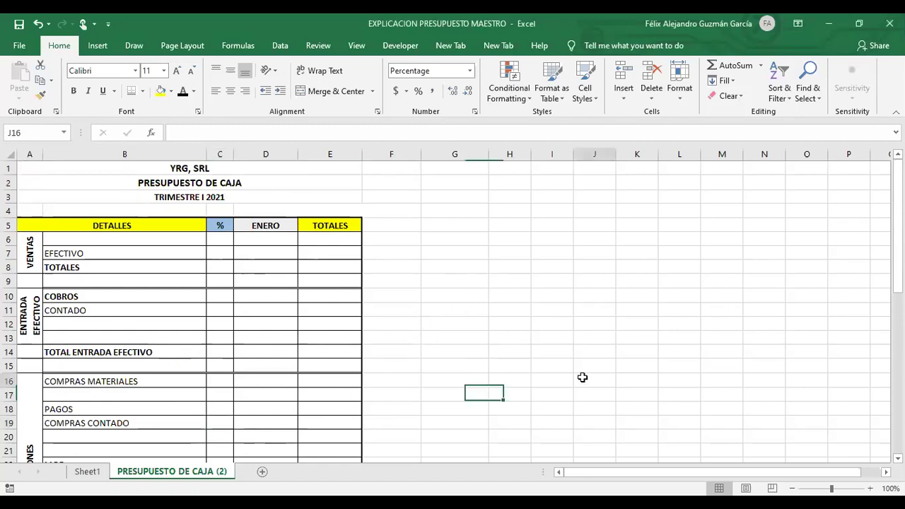
click(181, 186)
click(572, 356)
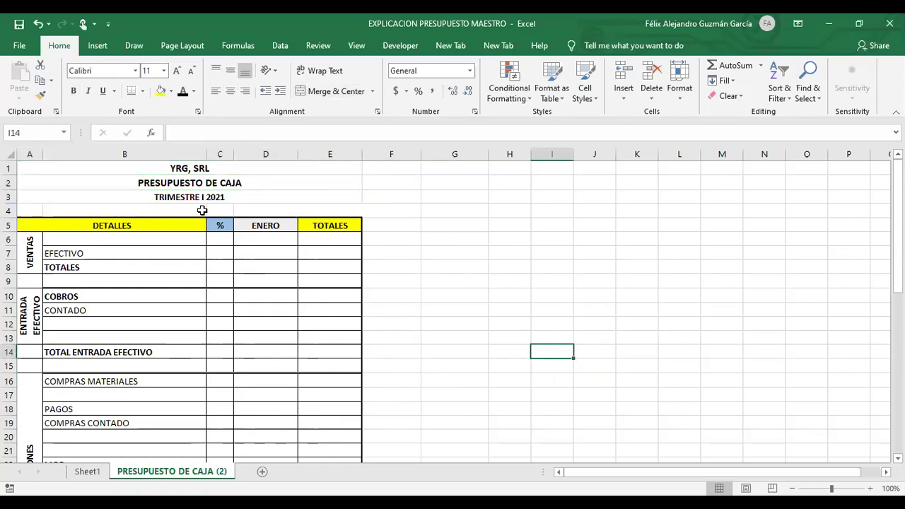
scroll(181, 248, down, 4)
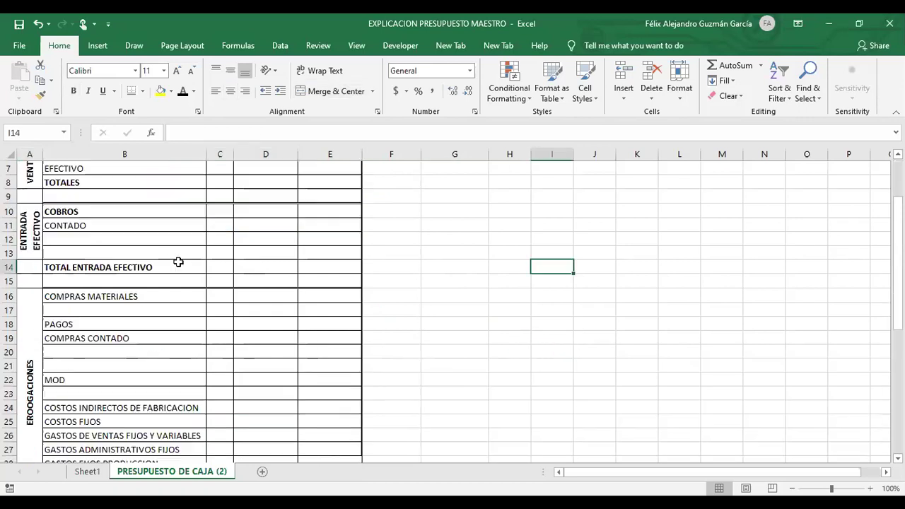
scroll(182, 264, up, 4)
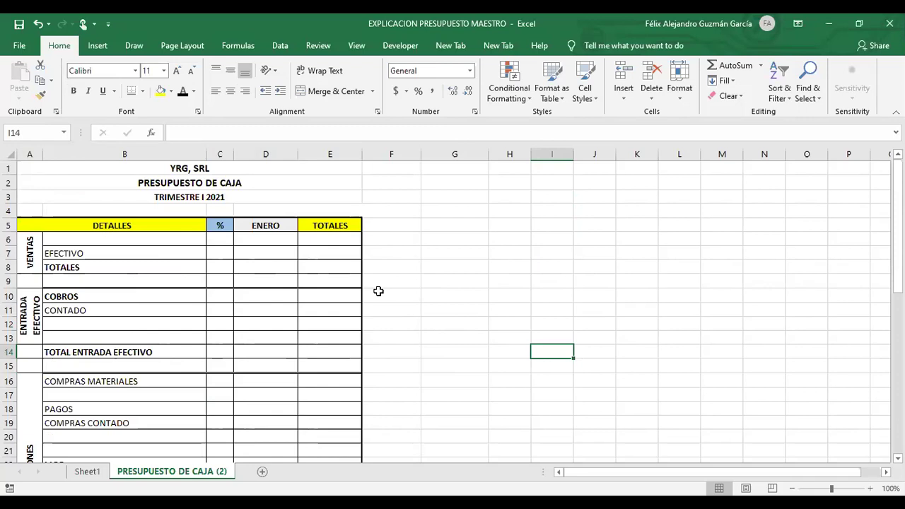
Review the cash budget's sections from VENTAS and ENTRADA EFECTIVO through the disbursements to FLUJO DE CAJA, highlighting the ENTRADA EFECTIVO rows.
click(93, 253)
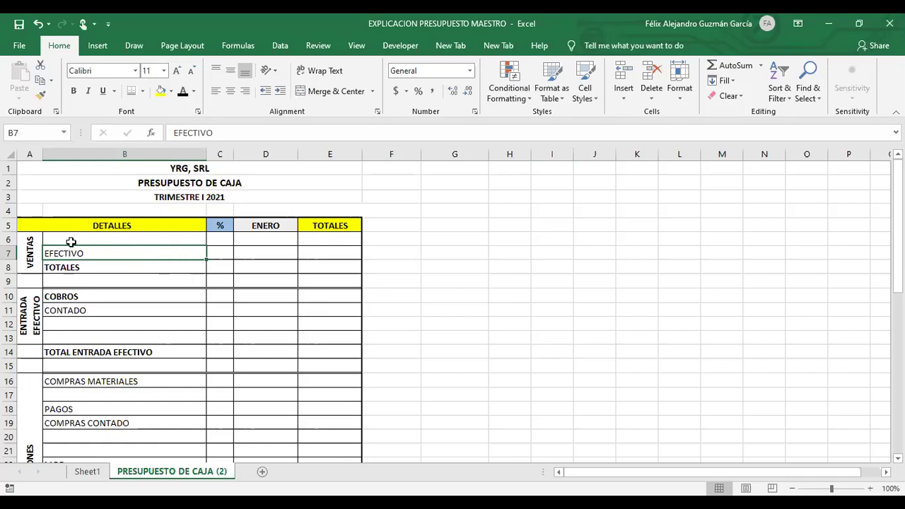
click(28, 244)
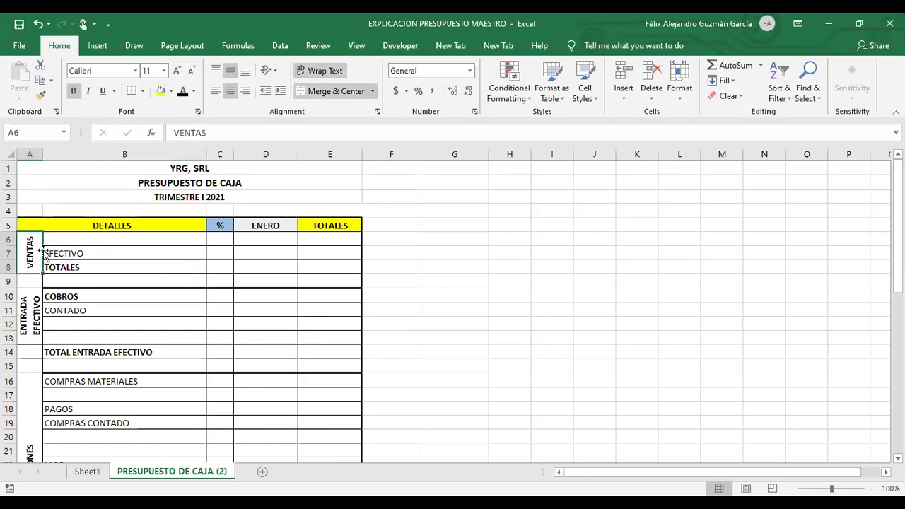
mouse_move(29, 246)
mouse_down()
mouse_move(221, 269)
mouse_move(328, 259)
mouse_up()
drag(28, 316, 335, 327)
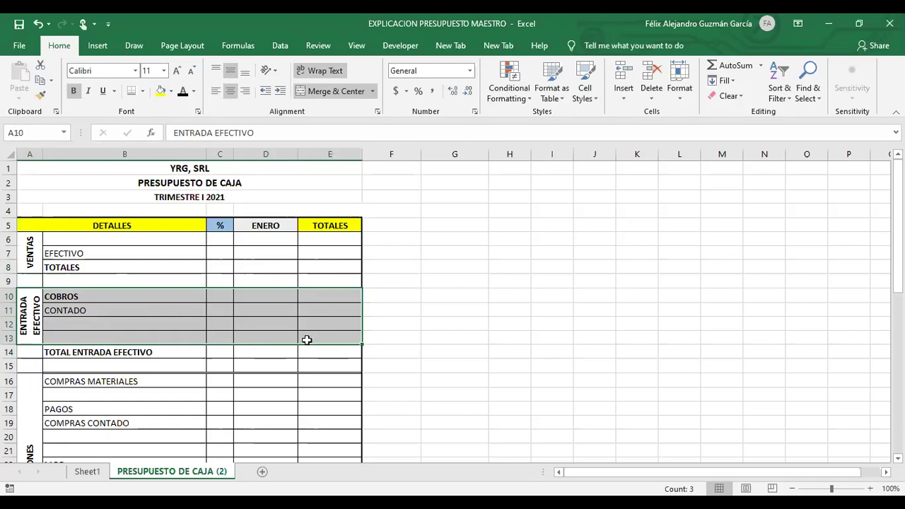
scroll(238, 349, down, 2)
scroll(204, 337, down, 5)
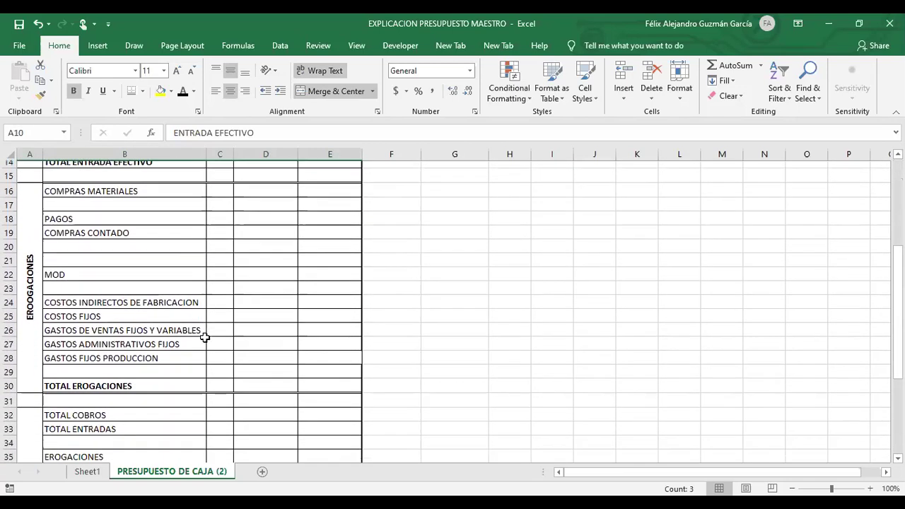
scroll(204, 337, down, 2)
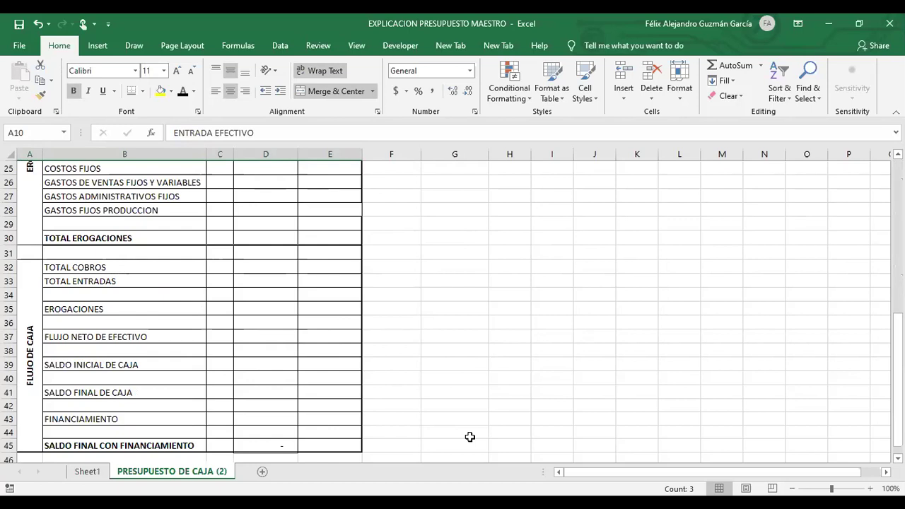
scroll(381, 358, up, 8)
Extend the label in cell B7 of the VENTAS section to EFECTIVO-AL CONTADO.
click(222, 253)
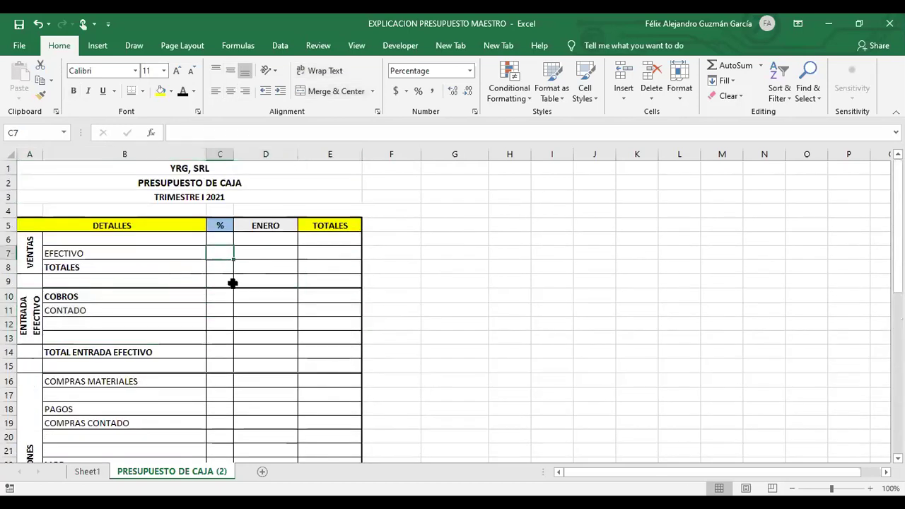
click(183, 255)
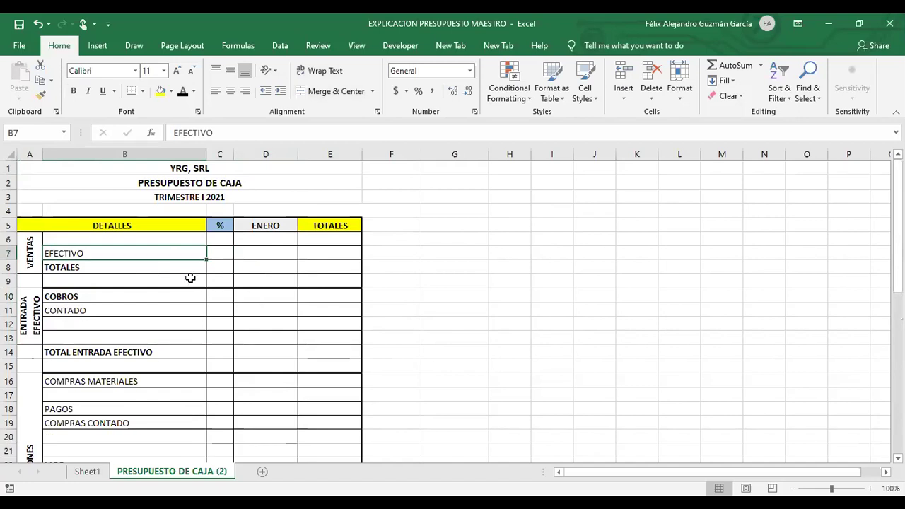
click(222, 132)
text(-AL CONTADO)
click(523, 318)
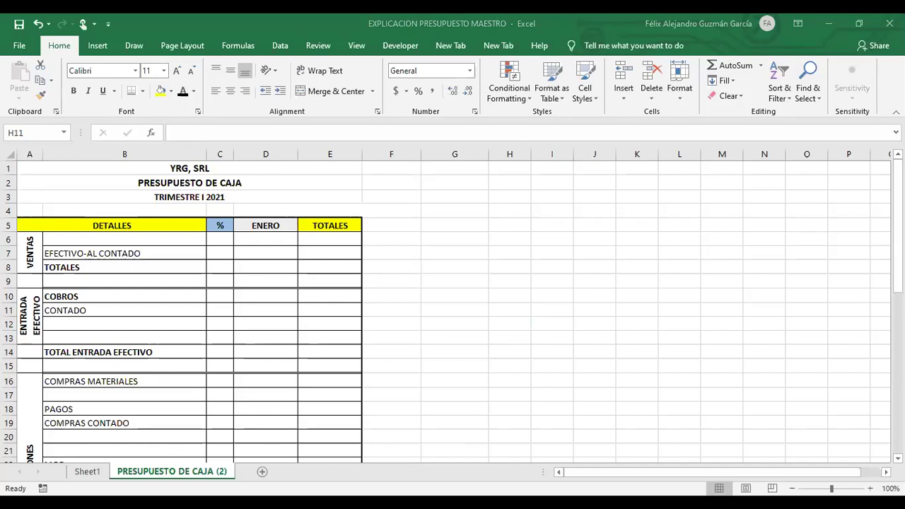
Paste the copied "Suponga que" payment and cash balance assumptions beside the cash budget table, starting at cell G4.
click(469, 207)
right_click(469, 206)
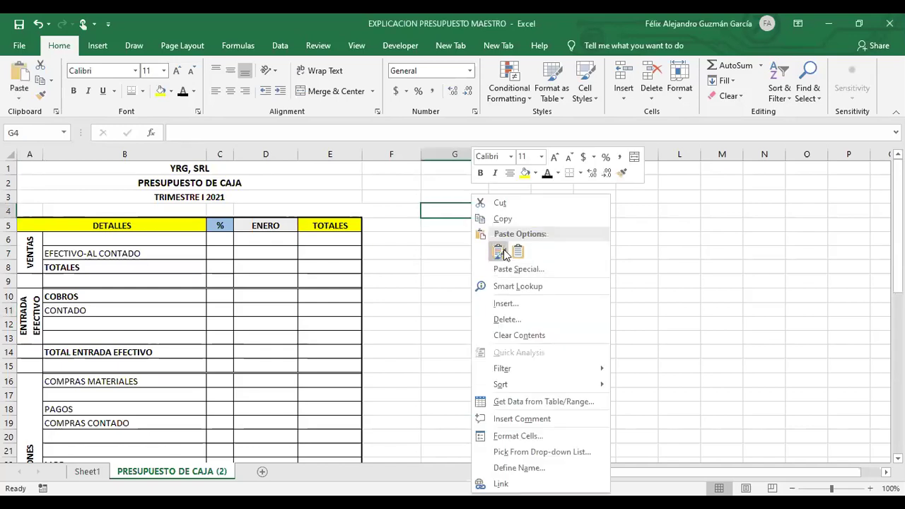
click(504, 252)
click(636, 395)
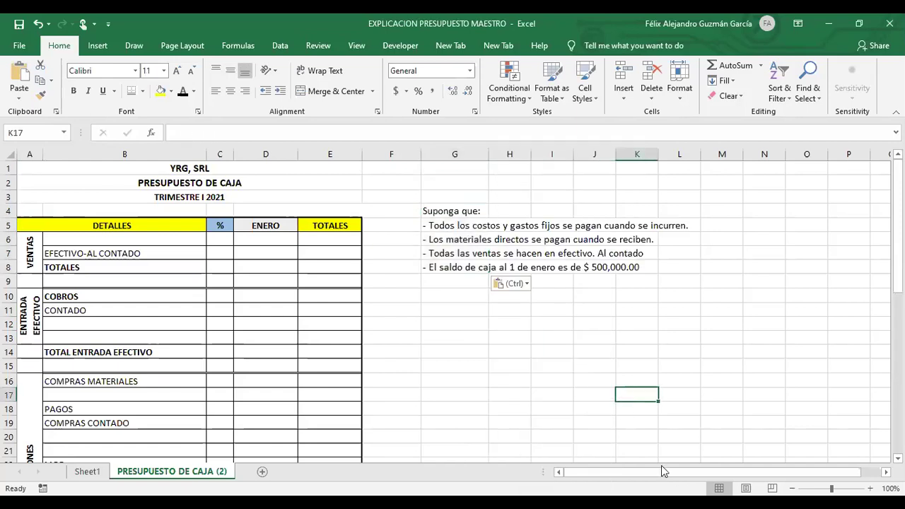
key(Left)
key(Left)
key(Left)
key(Left)
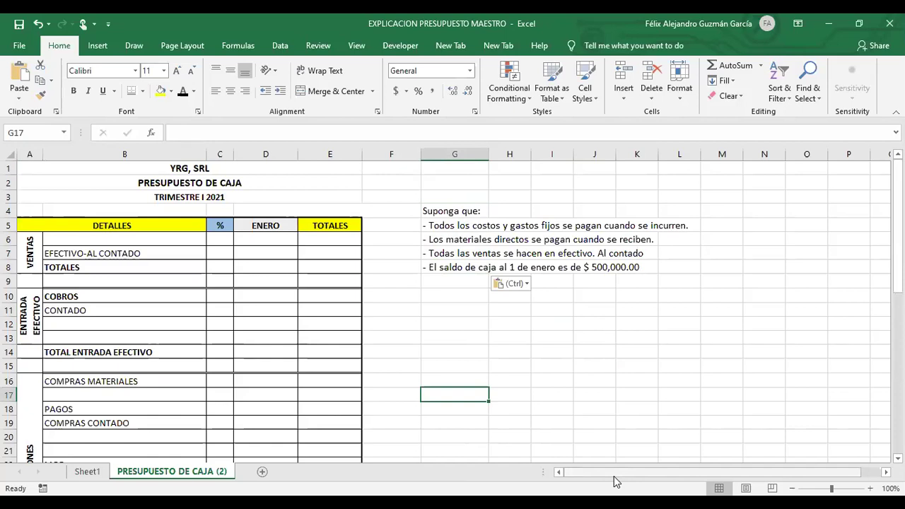
Replace the label in cell B7 of the VENTAS section with VENTAS TOTALES.
click(221, 254)
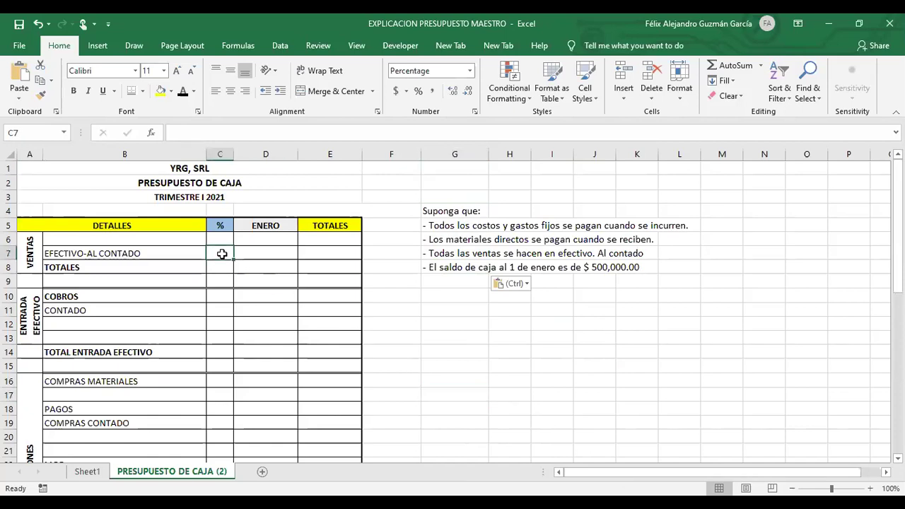
click(105, 256)
drag(270, 133, 172, 134)
key(BackSpace)
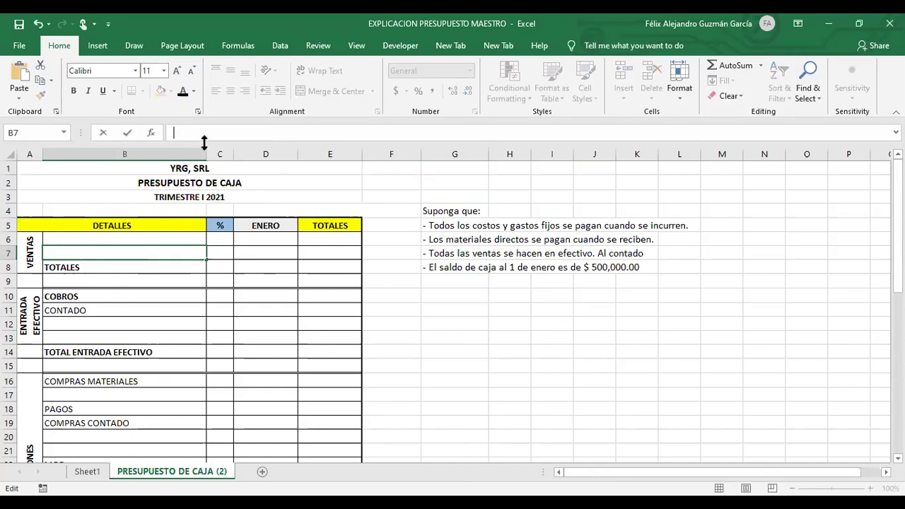
text(VENTAS TOTALES)
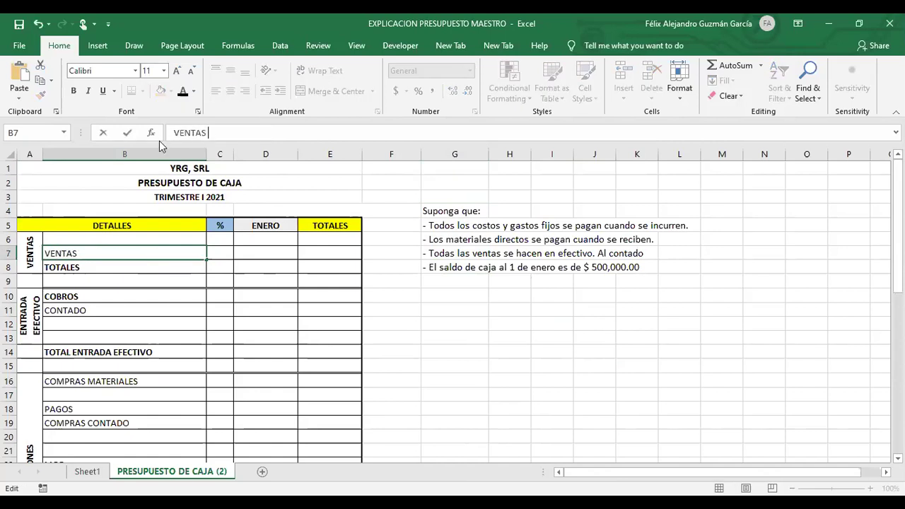
click(276, 310)
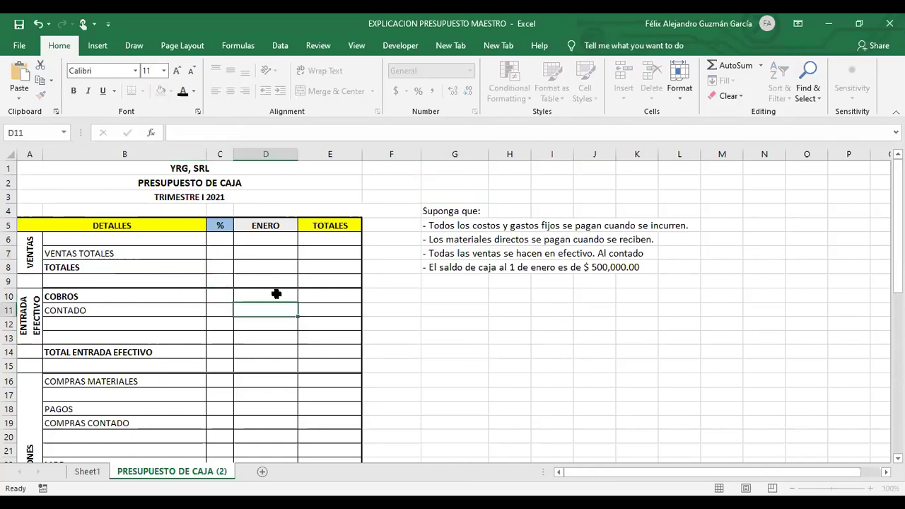
Link the ENERO amount for VENTAS TOTALES in D7 to the MONTO TOTAL sum on Sheet1 with =Sheet1!I10.
click(275, 257)
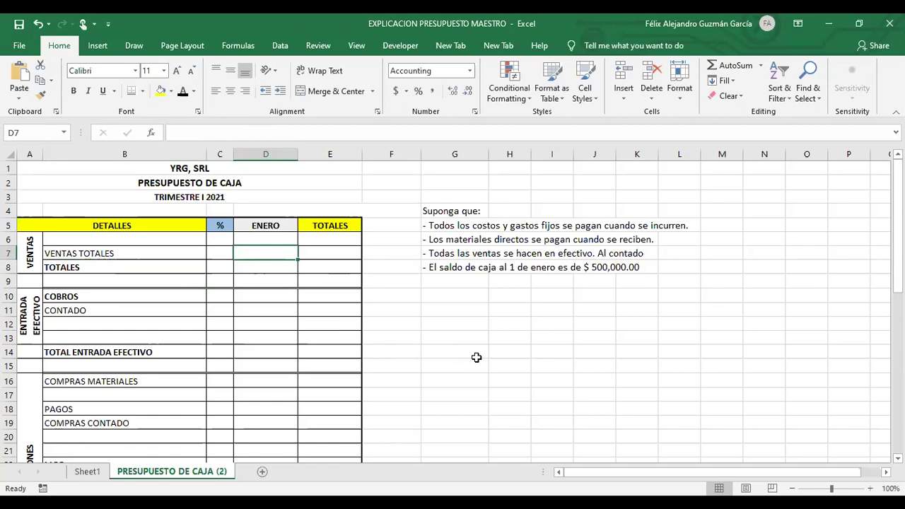
click(86, 471)
scroll(247, 388, up, 20)
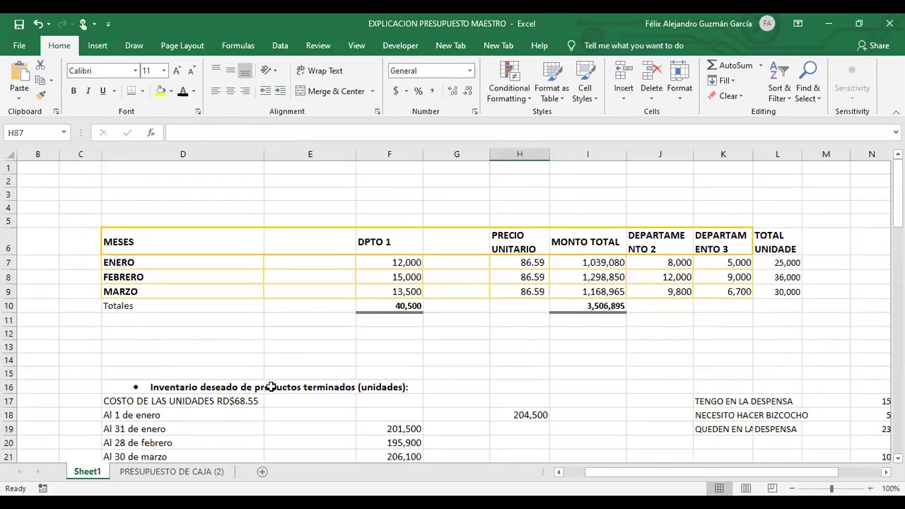
click(616, 308)
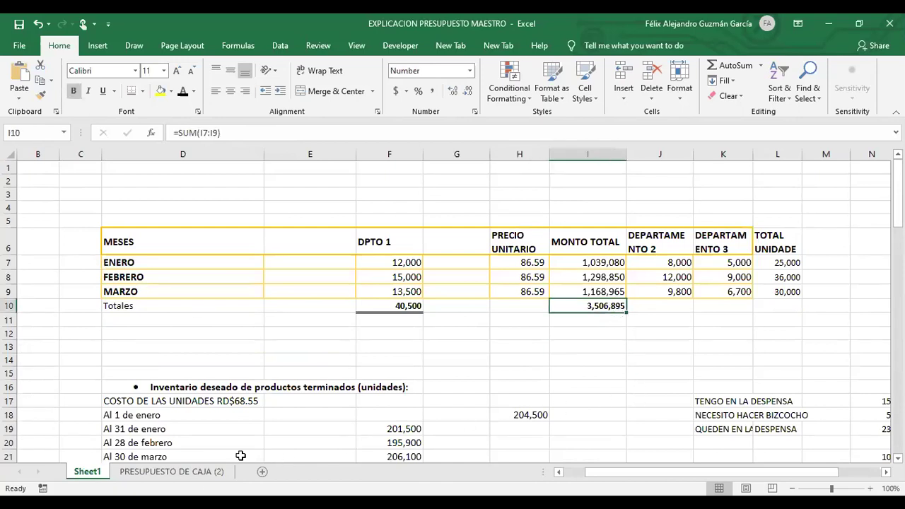
click(205, 478)
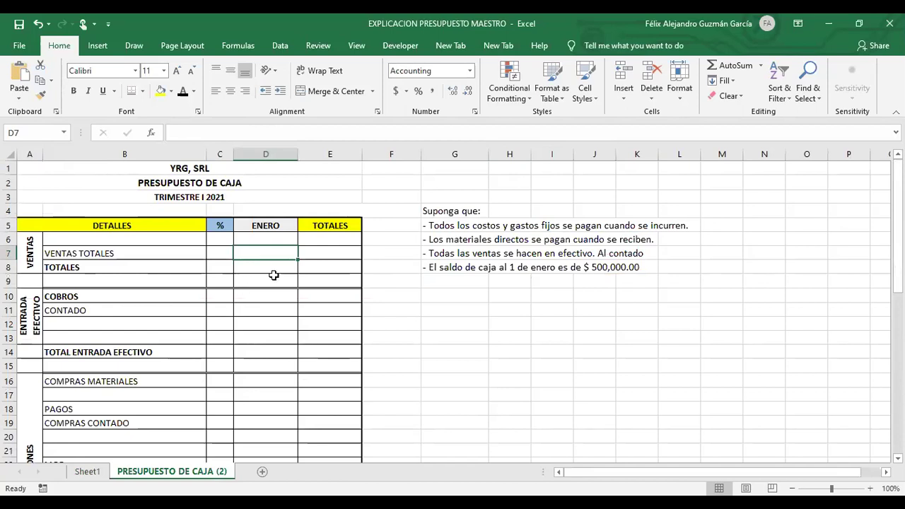
text(=)
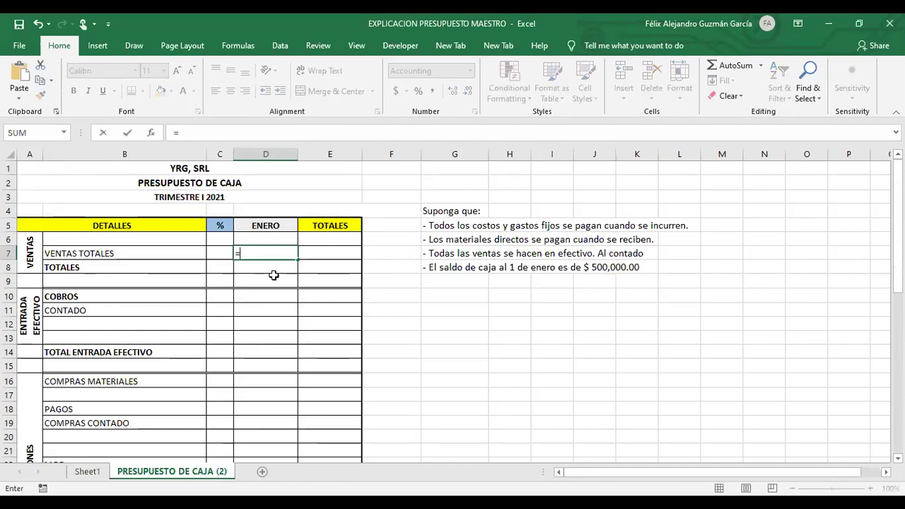
click(87, 472)
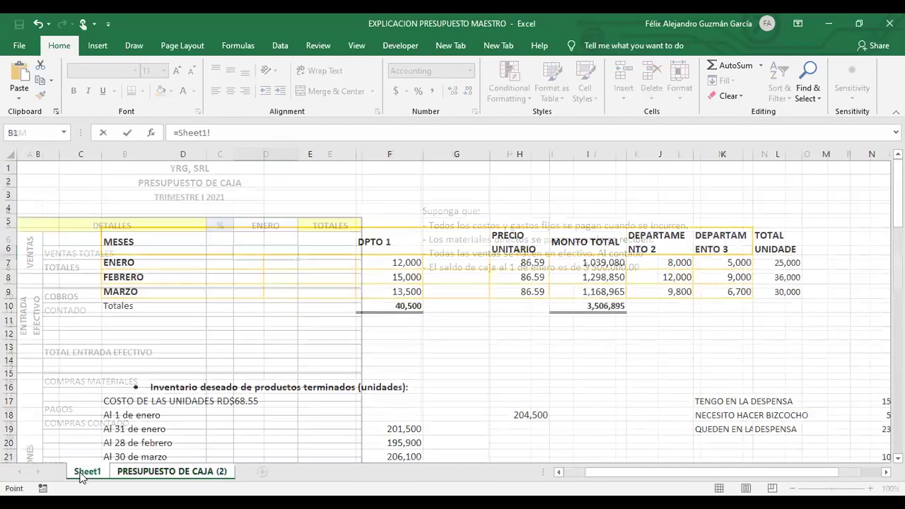
click(583, 305)
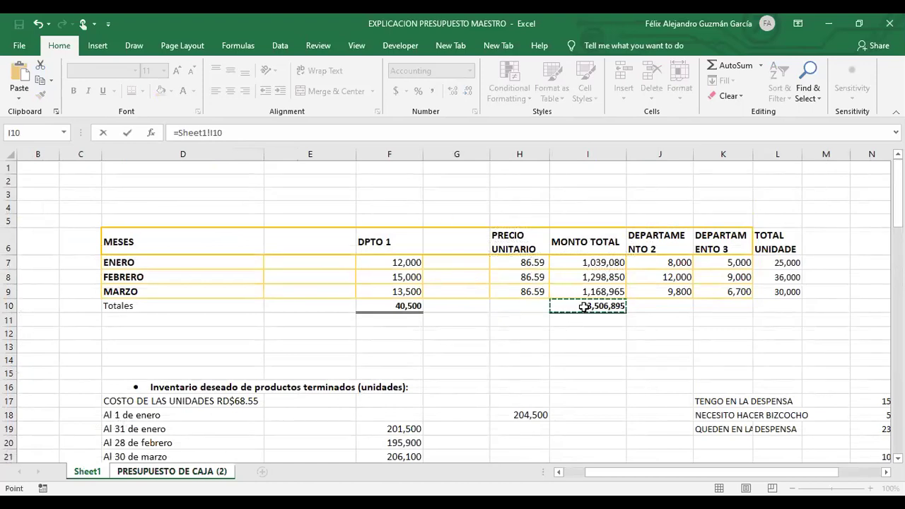
key(Return)
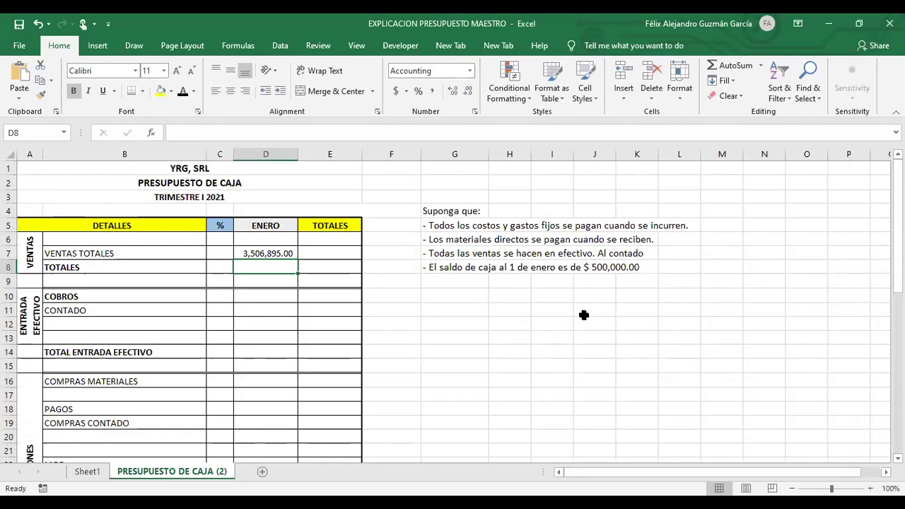
click(559, 373)
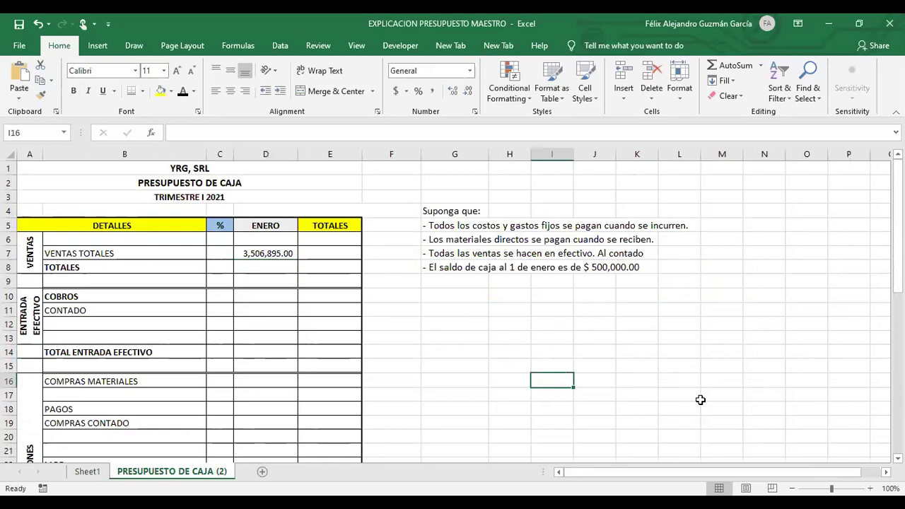
Total the ENERO sales in the TOTALES row (D8) of the VENTAS section with AutoSum.
click(267, 265)
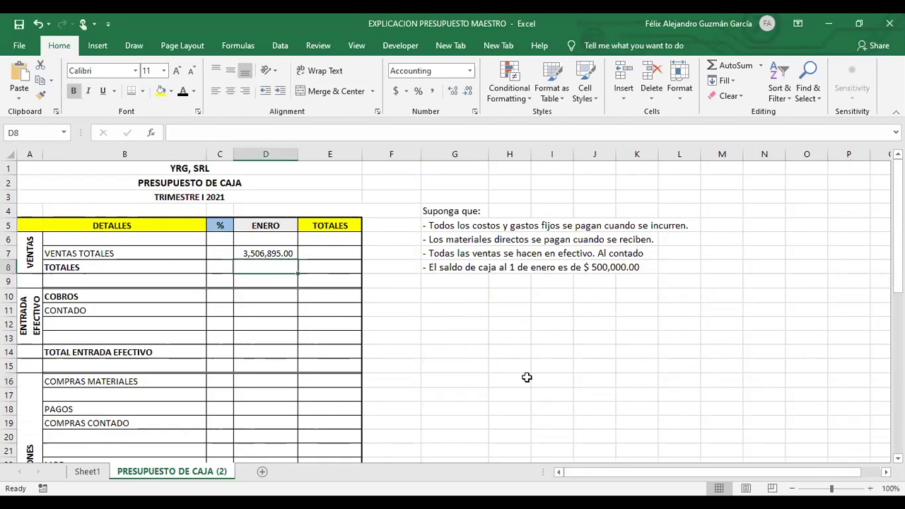
click(253, 225)
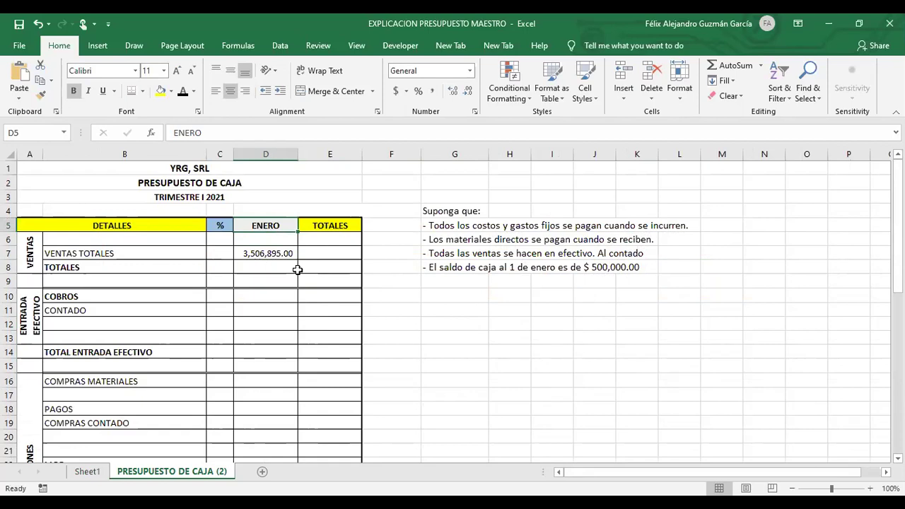
click(258, 269)
click(735, 66)
key(Return)
Review the VENTAS TOTALES row alongside the assumptions on fixed cost payments and cash sales.
click(243, 253)
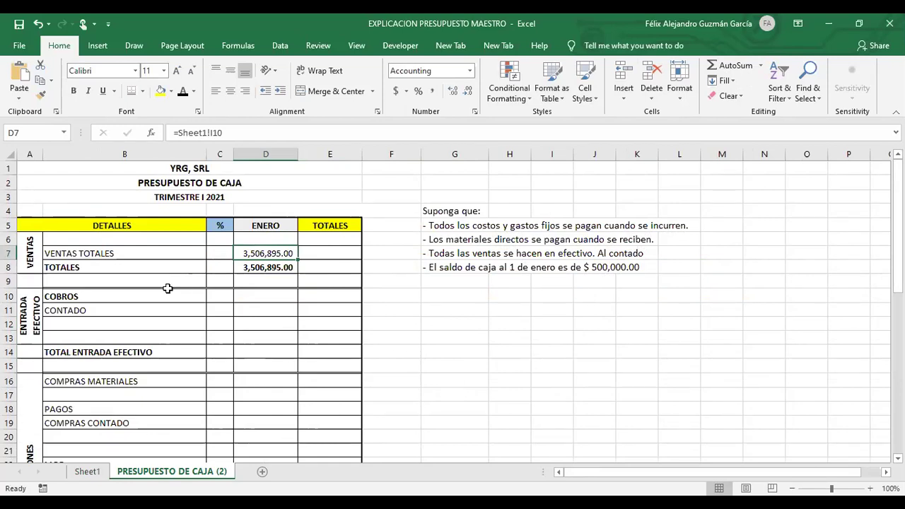
click(96, 254)
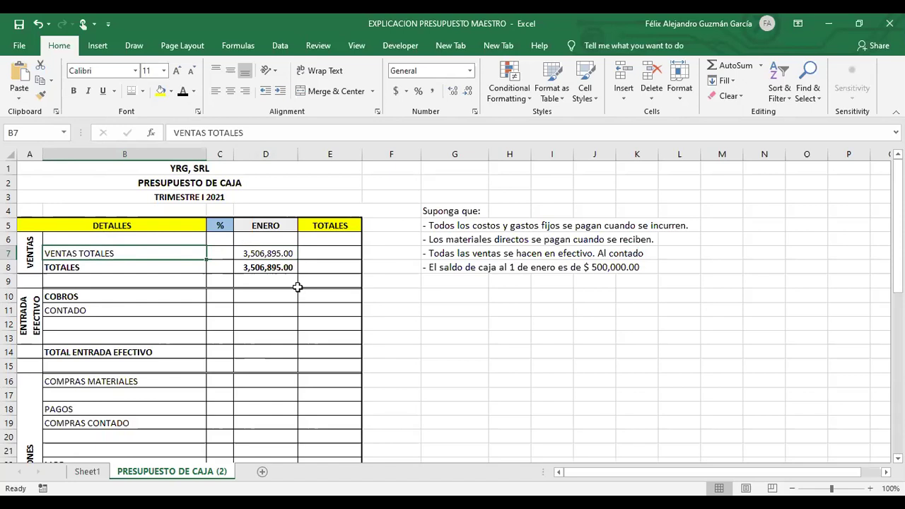
click(341, 225)
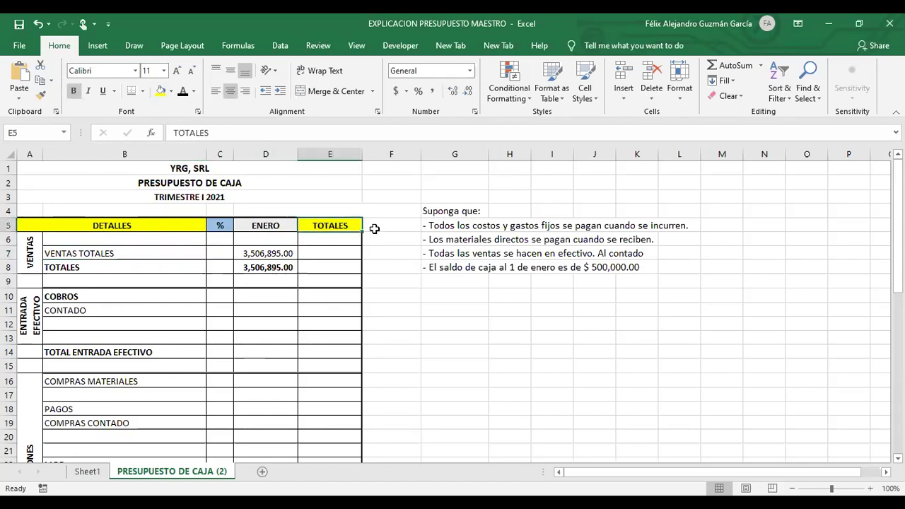
click(373, 227)
click(440, 226)
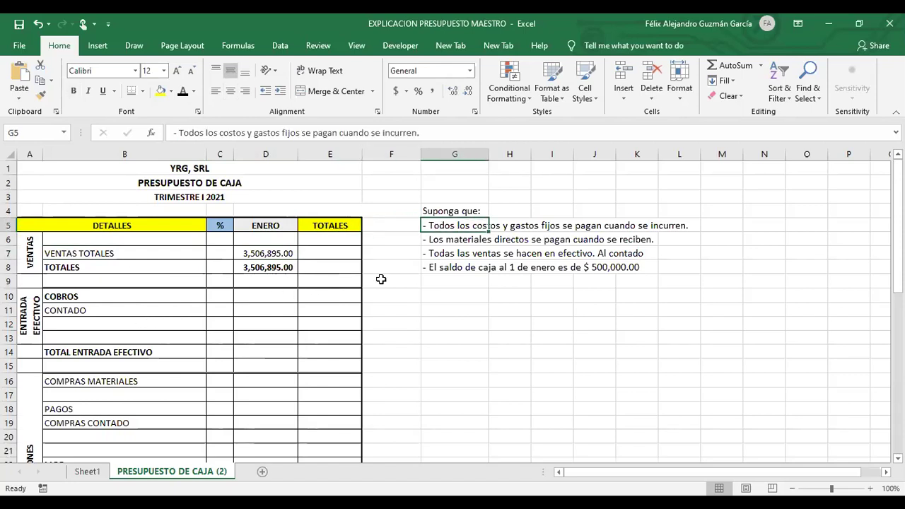
click(479, 332)
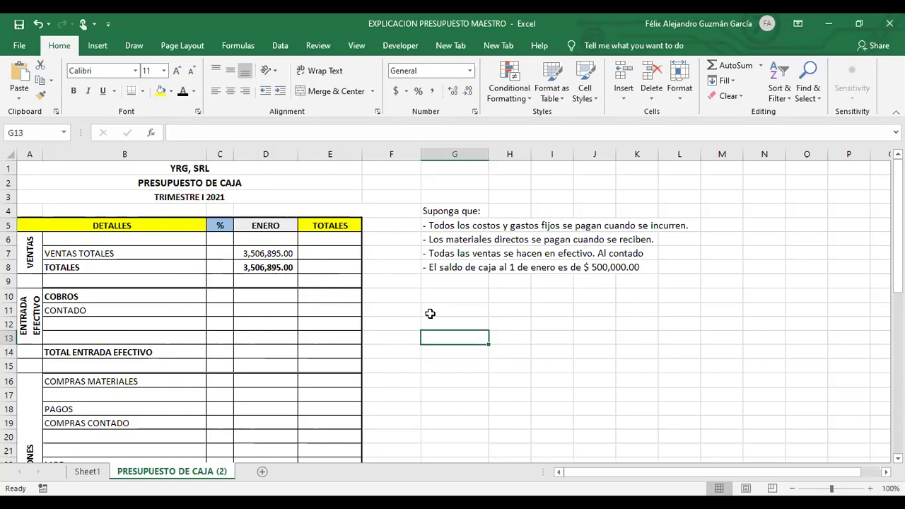
click(450, 255)
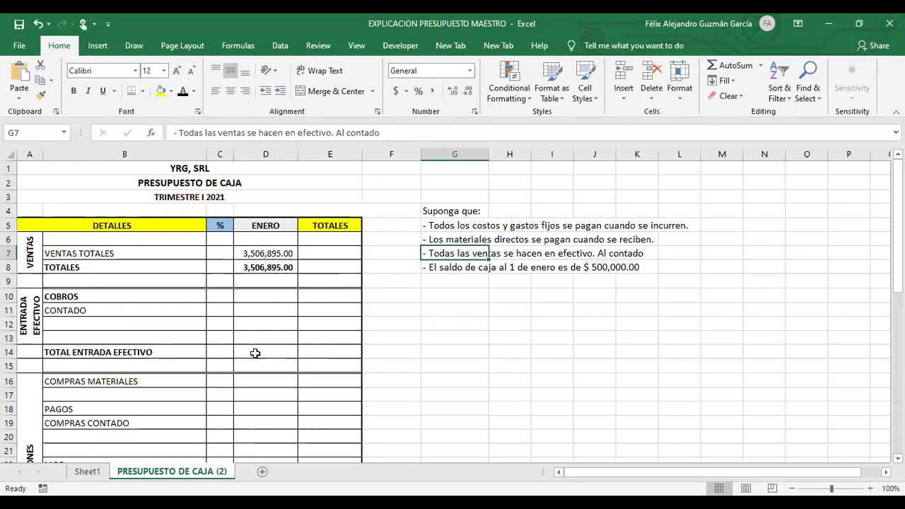
Set the CONTADO collection percentage in C11 of the COBROS section to 100%.
click(134, 311)
click(219, 313)
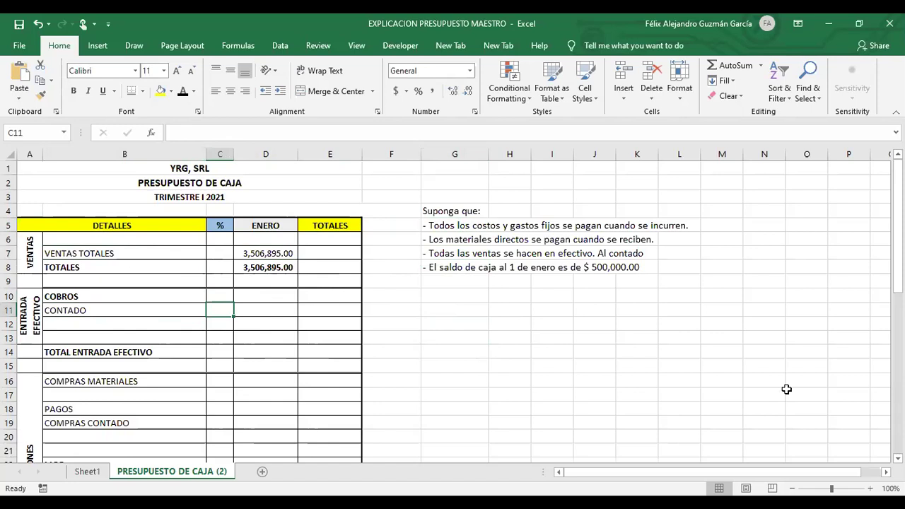
text(100)
key(Tab)
key(Left)
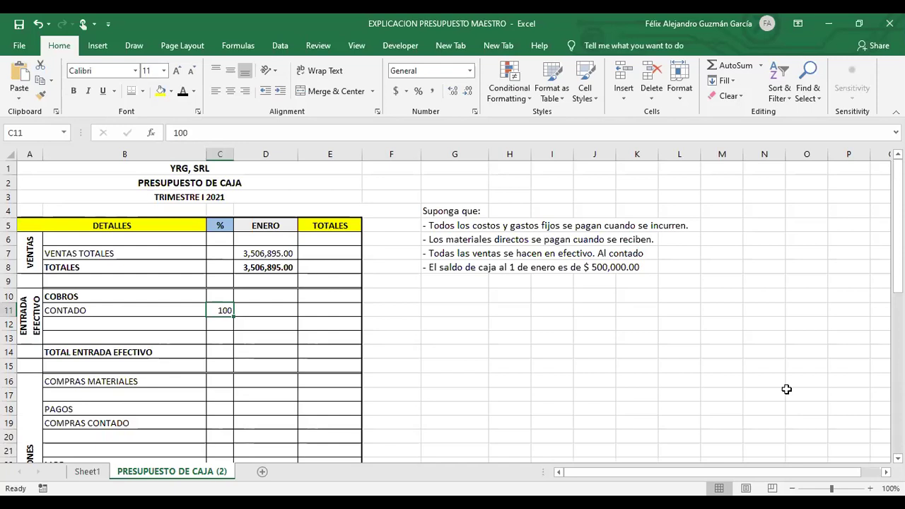
click(342, 324)
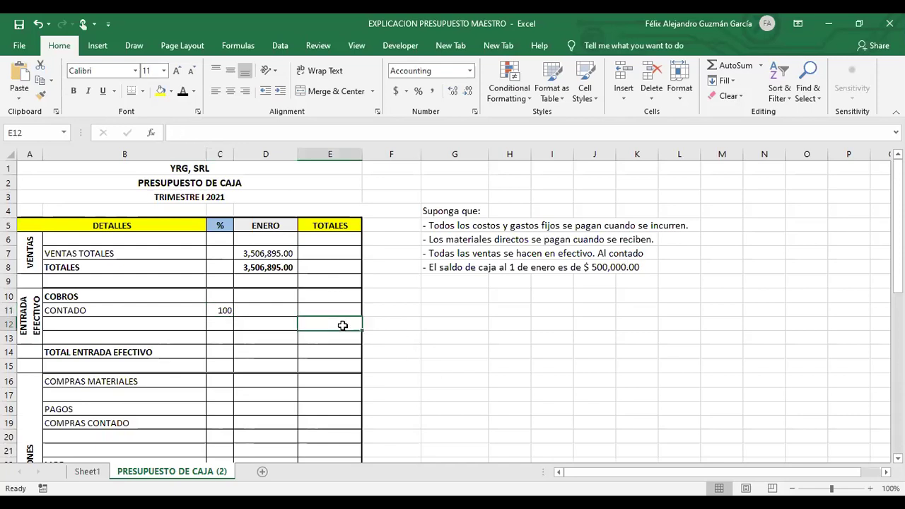
click(218, 311)
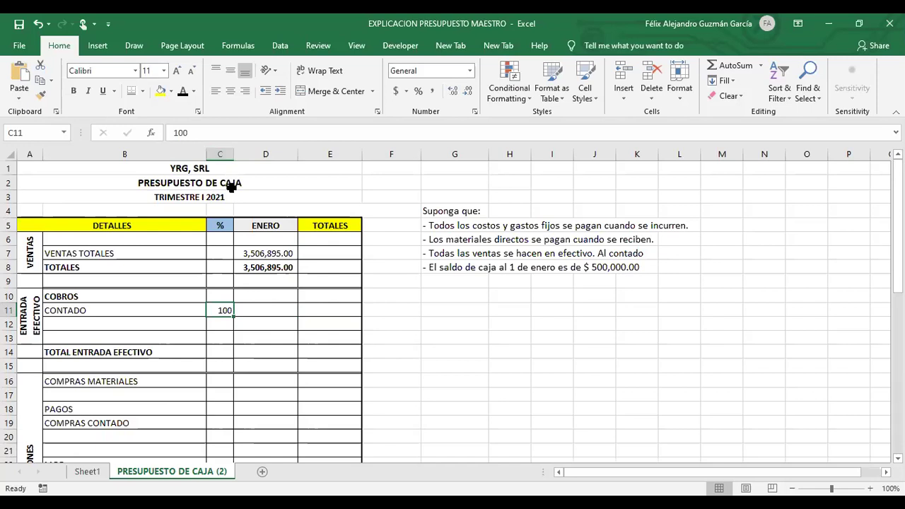
click(248, 311)
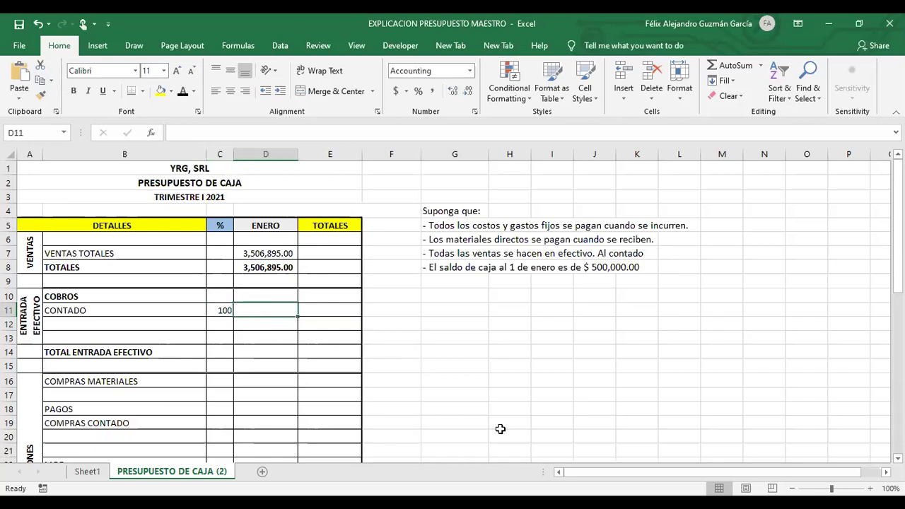
click(226, 311)
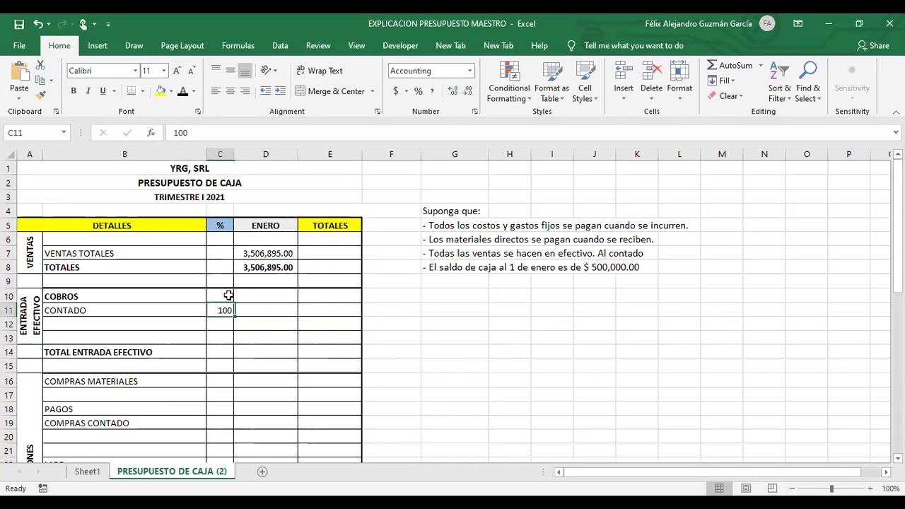
click(216, 137)
text(%)
key(Return)
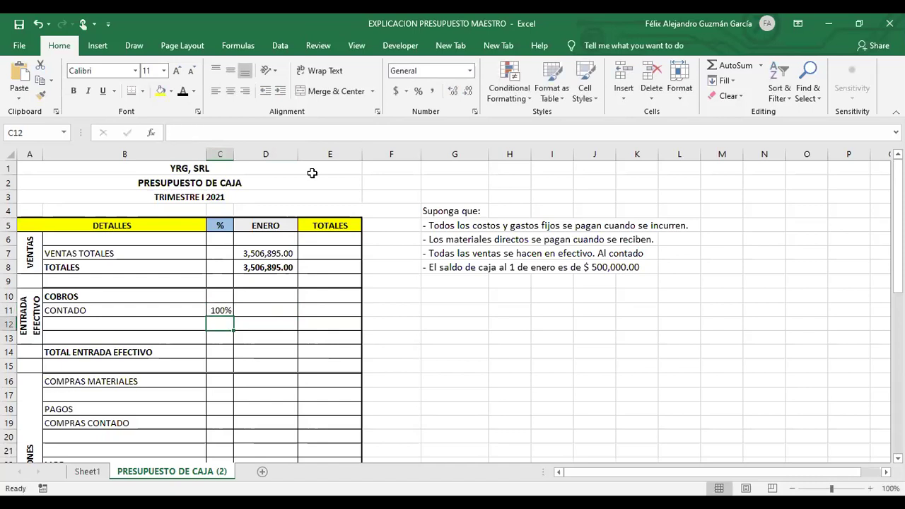
Calculate the ENERO cash collections for CONTADO in D11 with the formula =D8*C11.
click(251, 312)
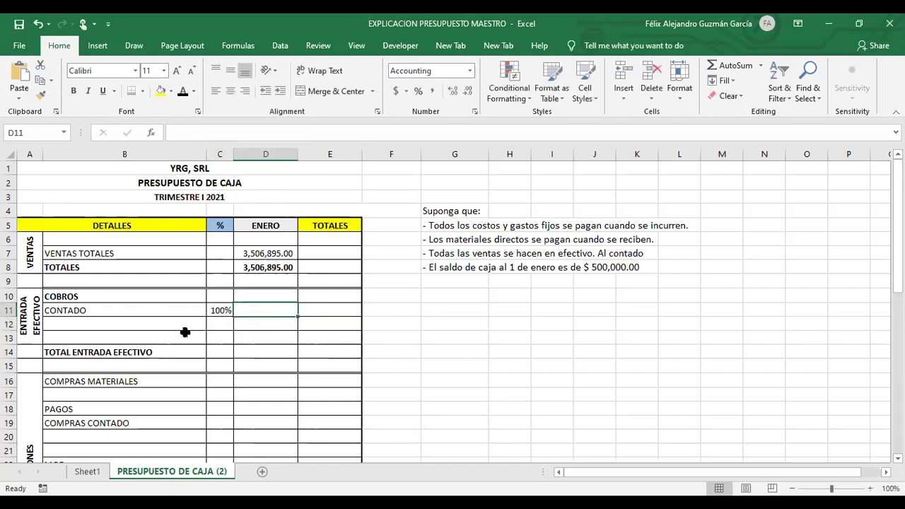
click(23, 306)
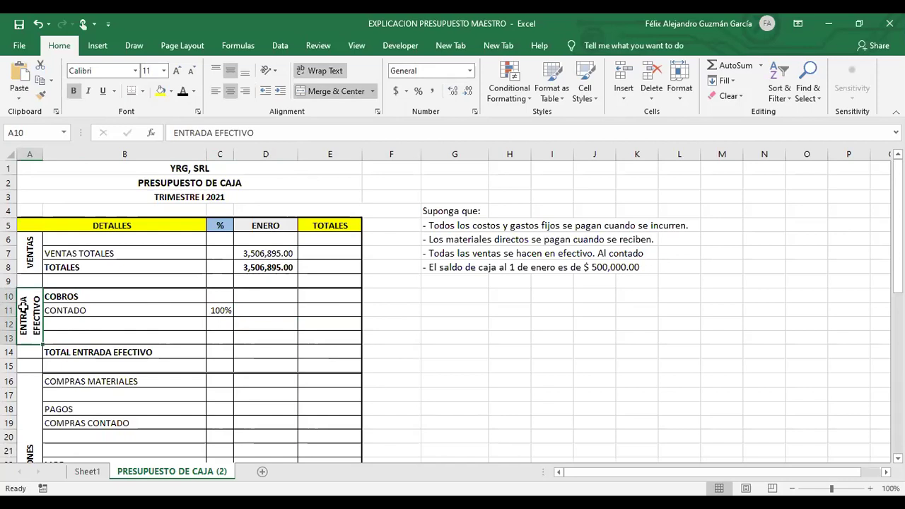
click(249, 313)
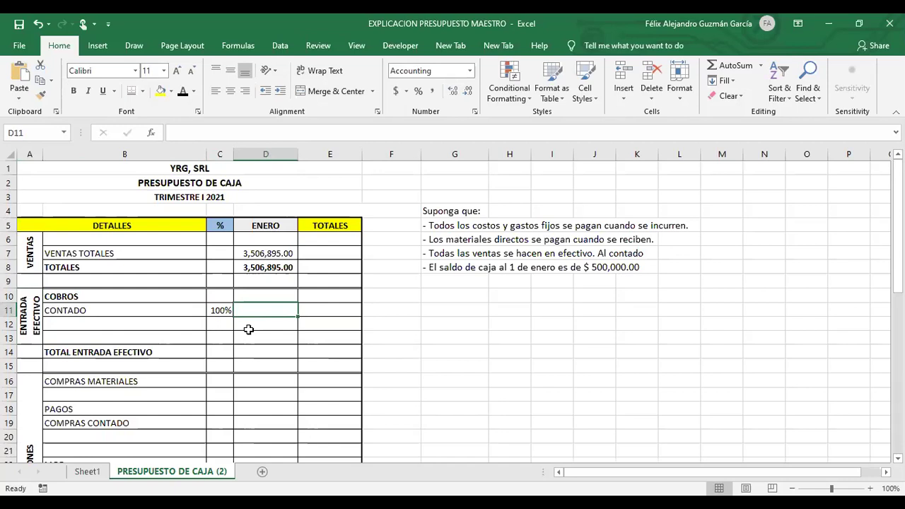
text(=)
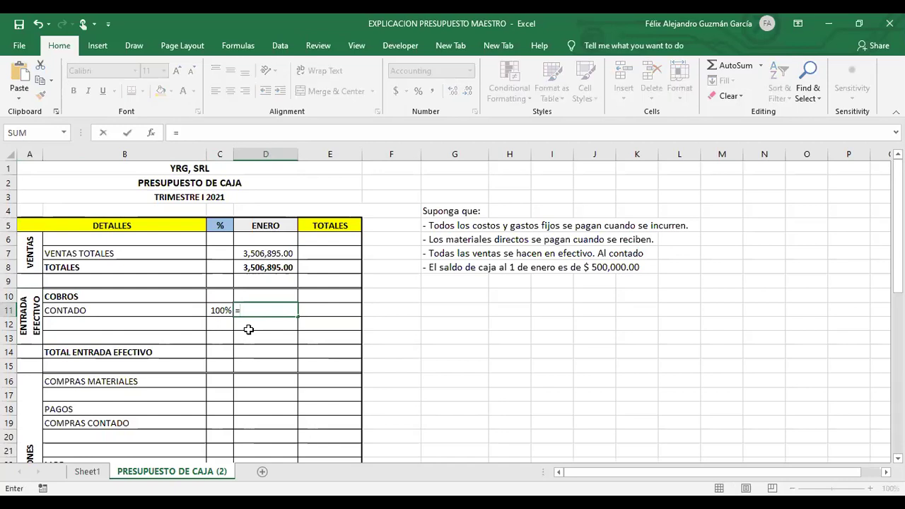
click(275, 268)
text(*)
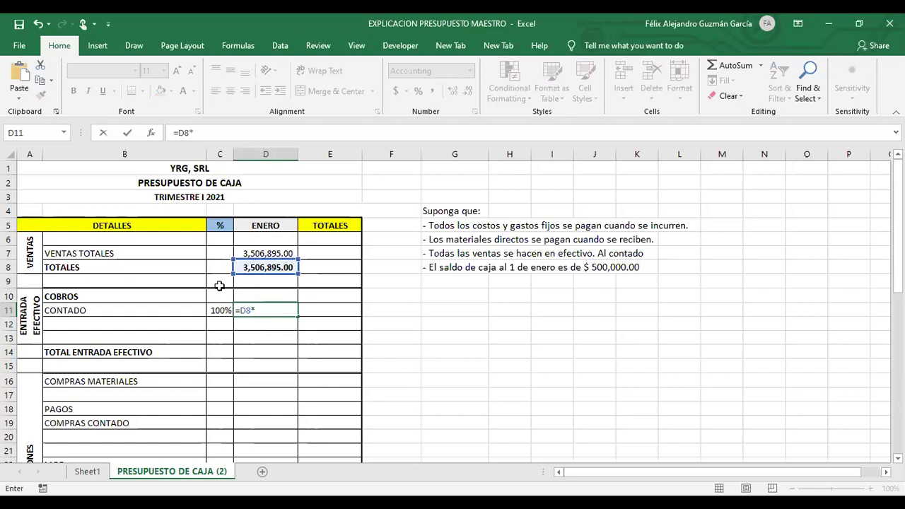
click(213, 313)
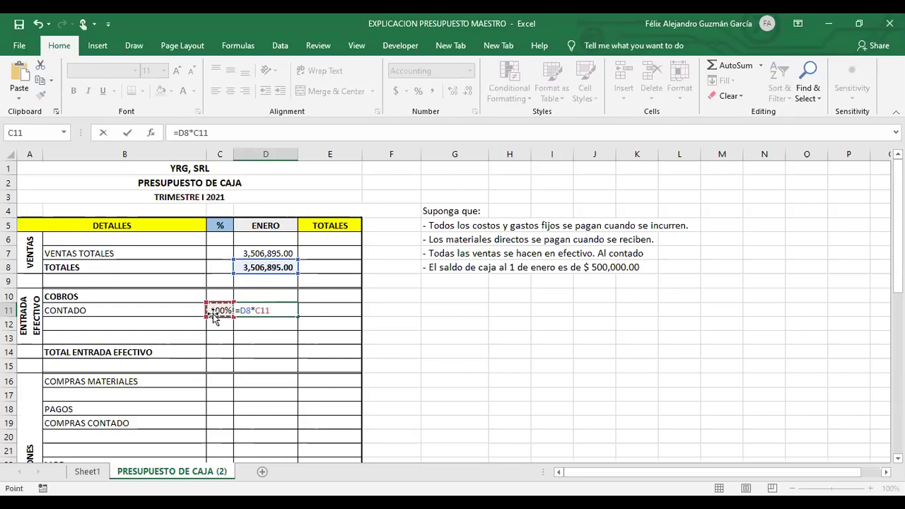
key(Return)
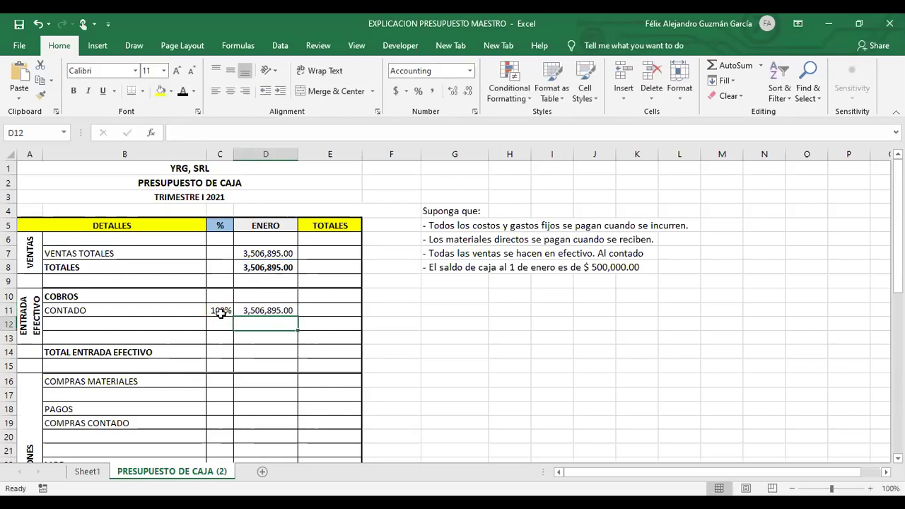
click(220, 313)
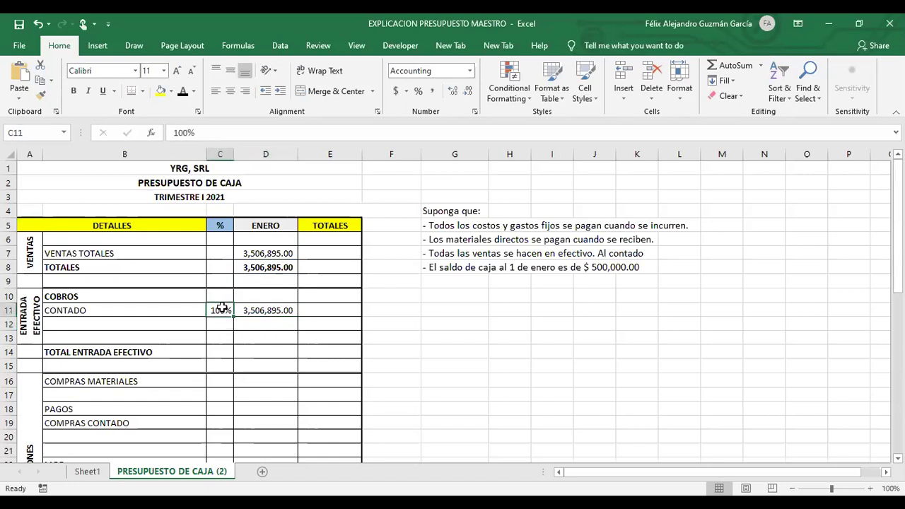
Link the ENERO amount of TOTAL ENTRADA EFECTIVO in D14 to the CONTADO collections with =D11.
click(266, 351)
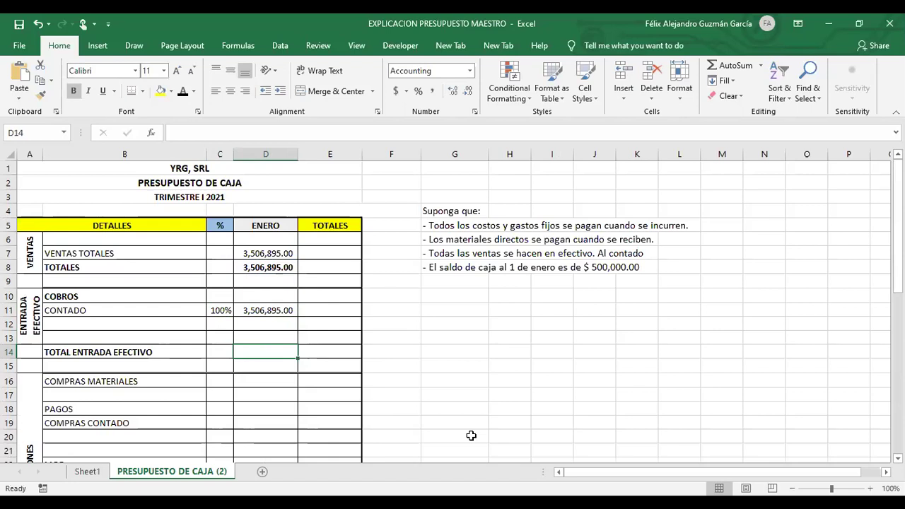
text(=)
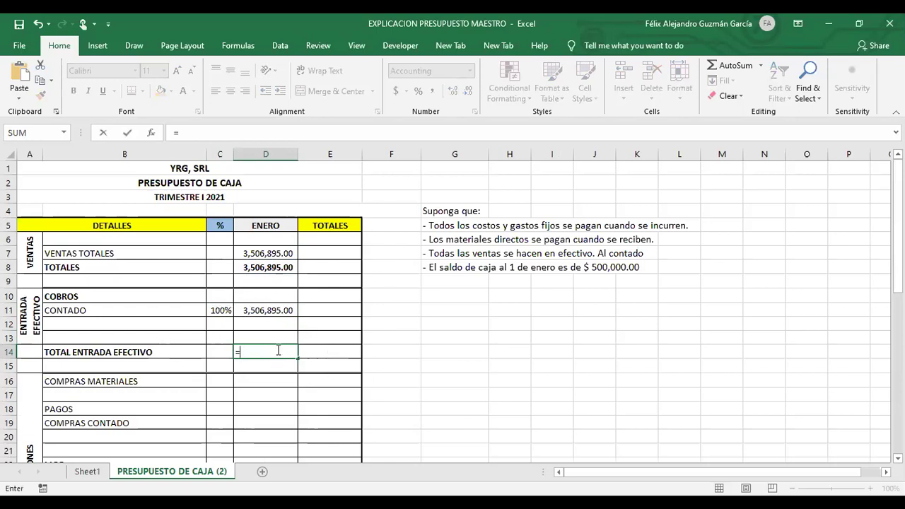
click(290, 309)
key(Return)
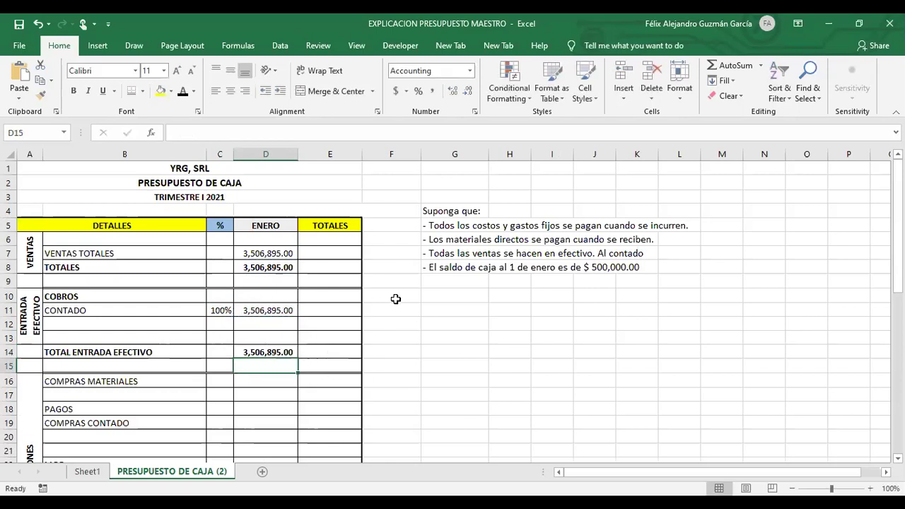
click(283, 349)
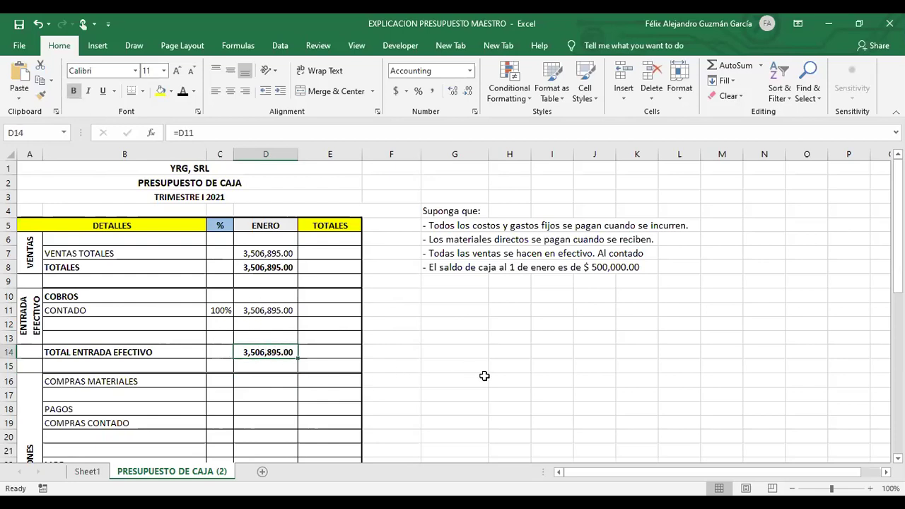
Examine the outflow section's rows, focusing on COMPRAS MATERIALES, PAGOS and COMPRAS CONTADO.
scroll(484, 376, down, 1)
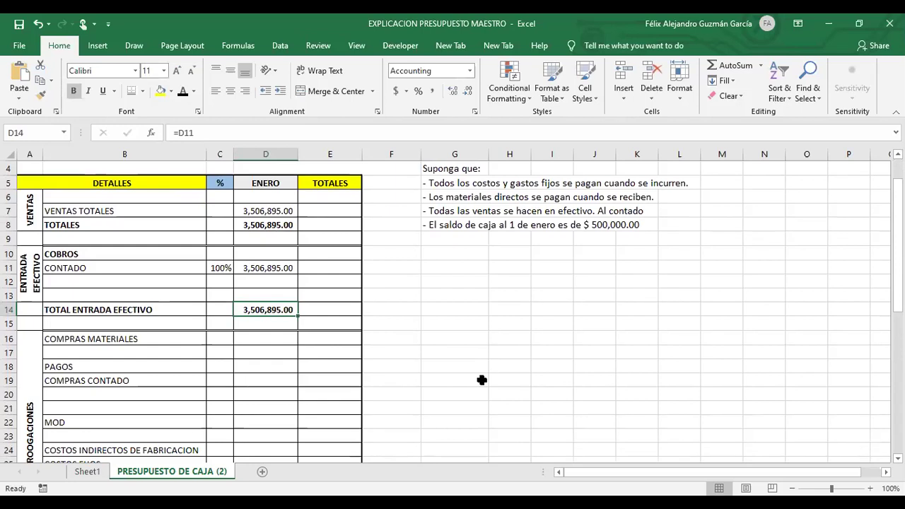
click(145, 343)
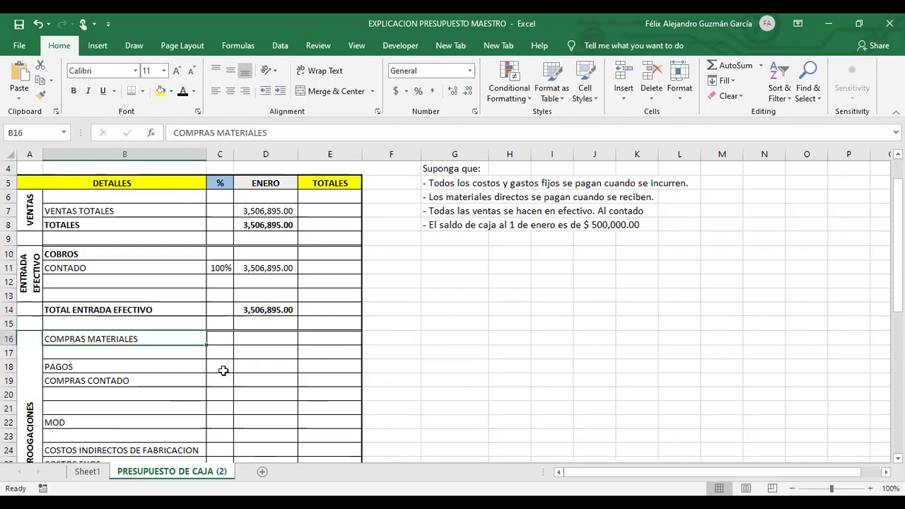
click(148, 365)
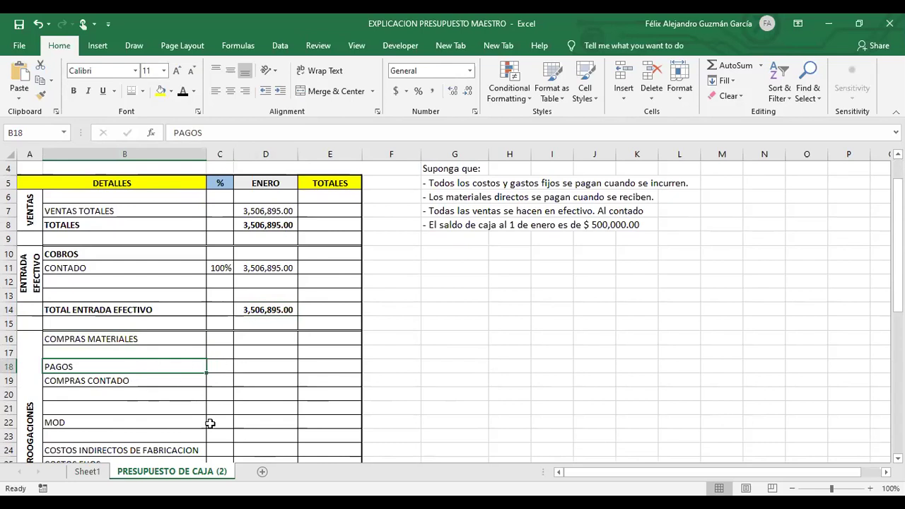
click(181, 380)
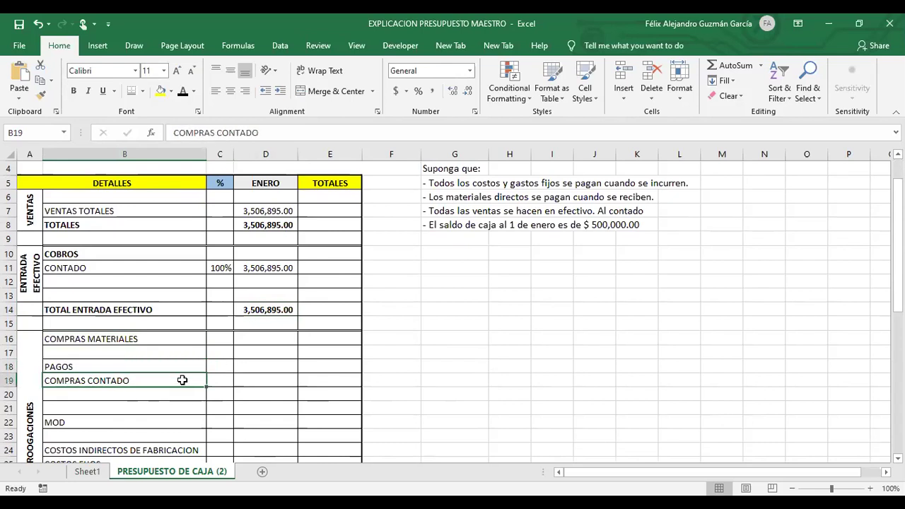
click(111, 367)
click(111, 380)
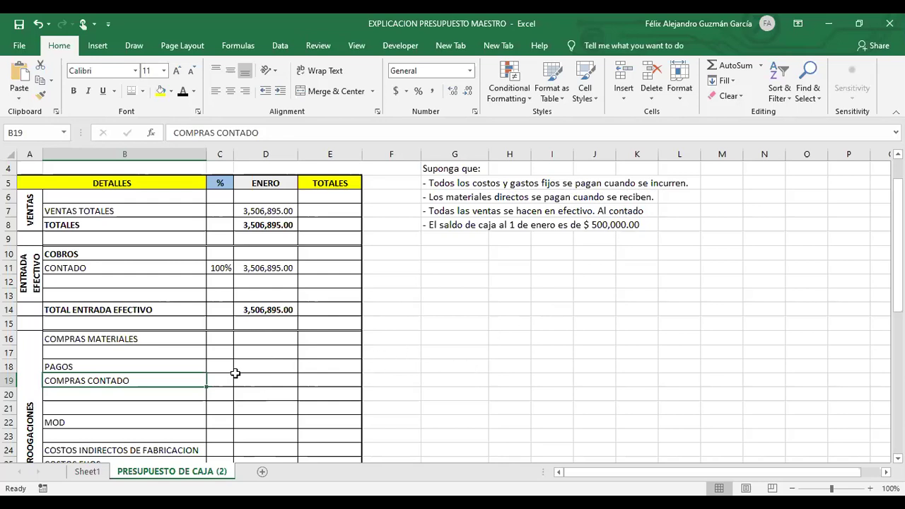
scroll(235, 373, down, 1)
scroll(402, 377, down, 1)
scroll(229, 353, down, 1)
scroll(224, 350, up, 2)
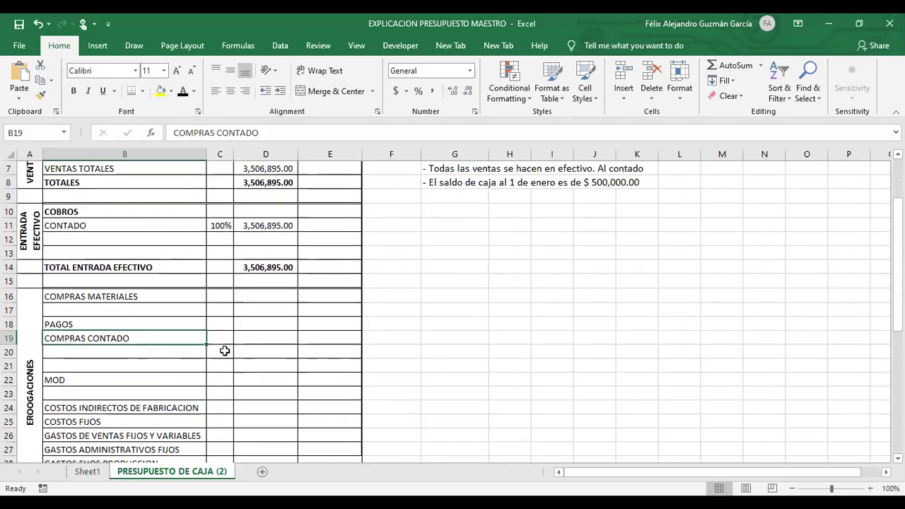
click(272, 331)
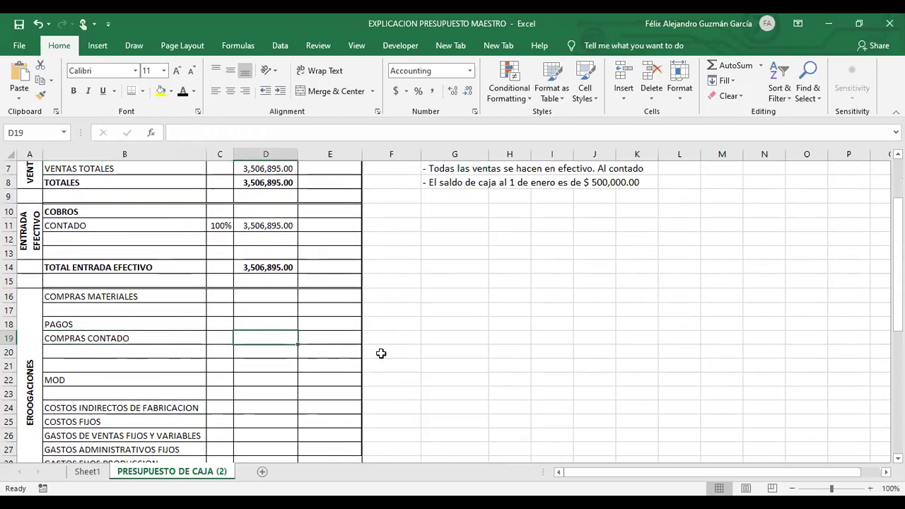
scroll(380, 354, up, 1)
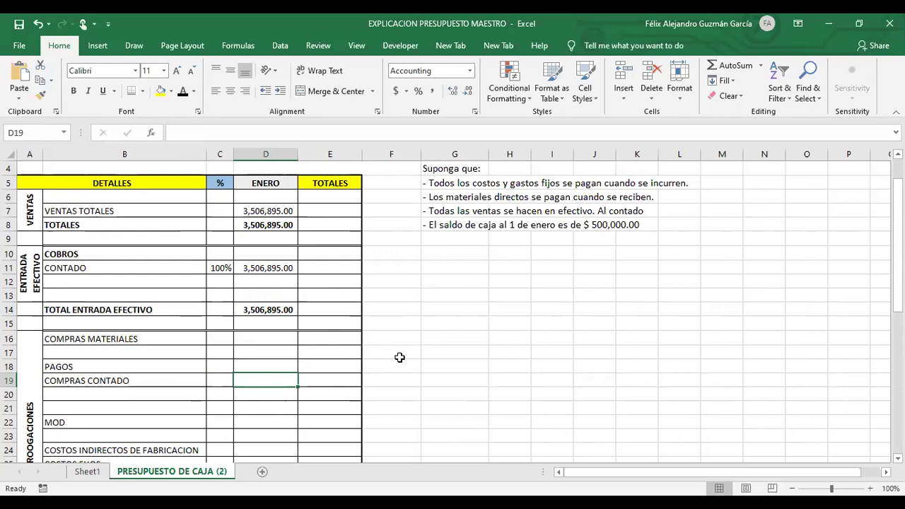
Link the ENERO amount of COMPRAS CONTADO in D19 to January's materials MONTO TOTAL with =Sheet1!J36.
text(=)
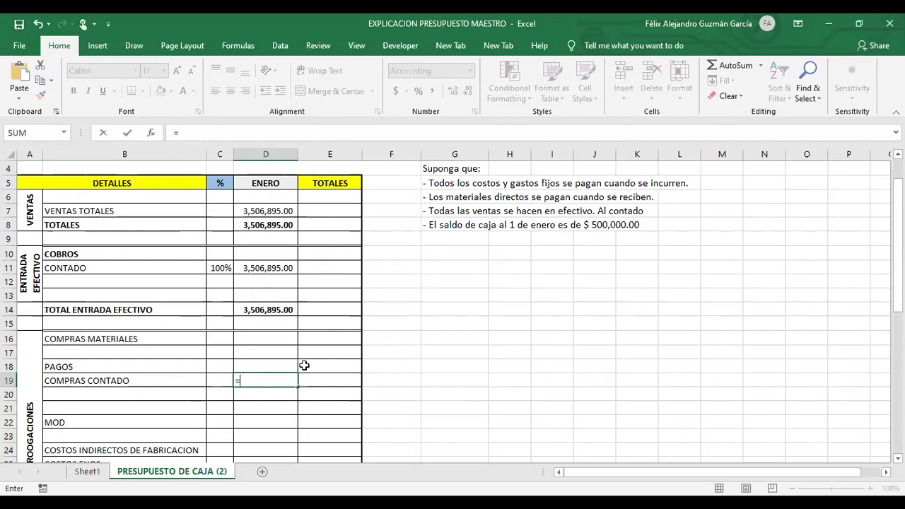
click(95, 475)
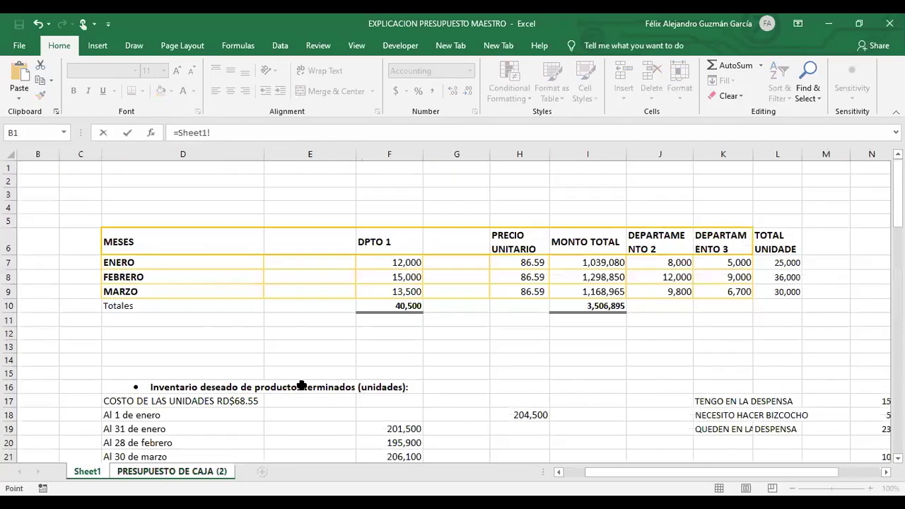
scroll(488, 377, down, 2)
scroll(498, 375, down, 3)
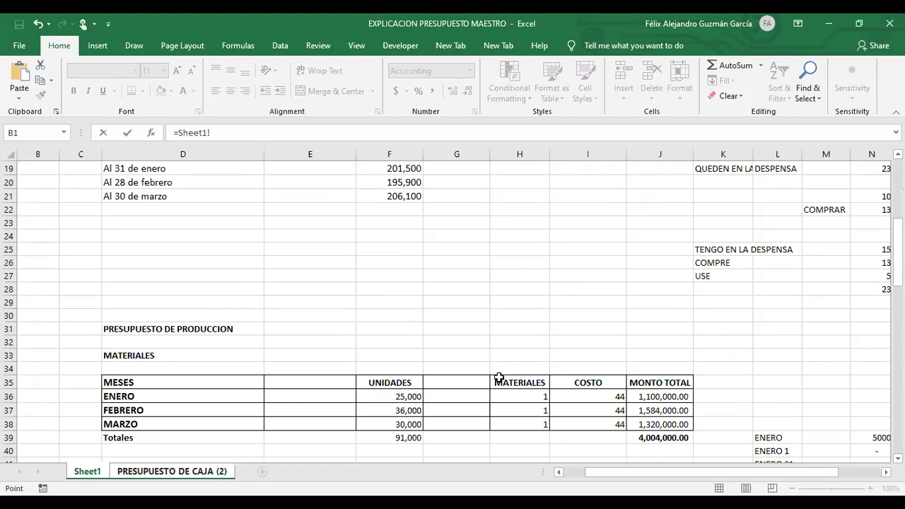
scroll(499, 377, down, 2)
scroll(678, 362, down, 2)
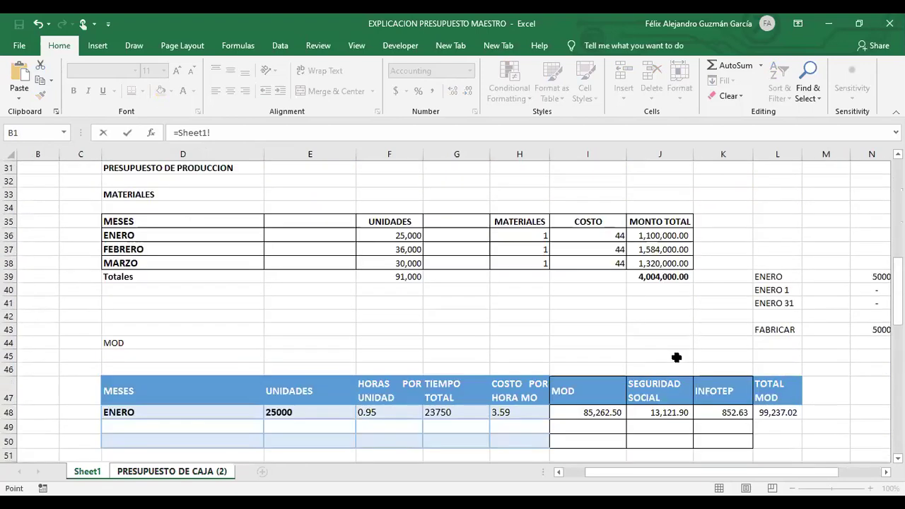
scroll(677, 358, up, 2)
click(665, 357)
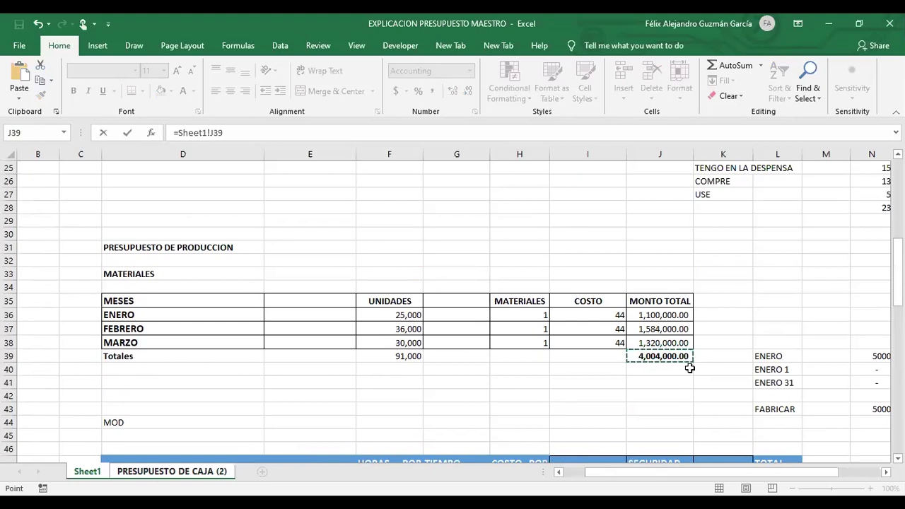
click(682, 311)
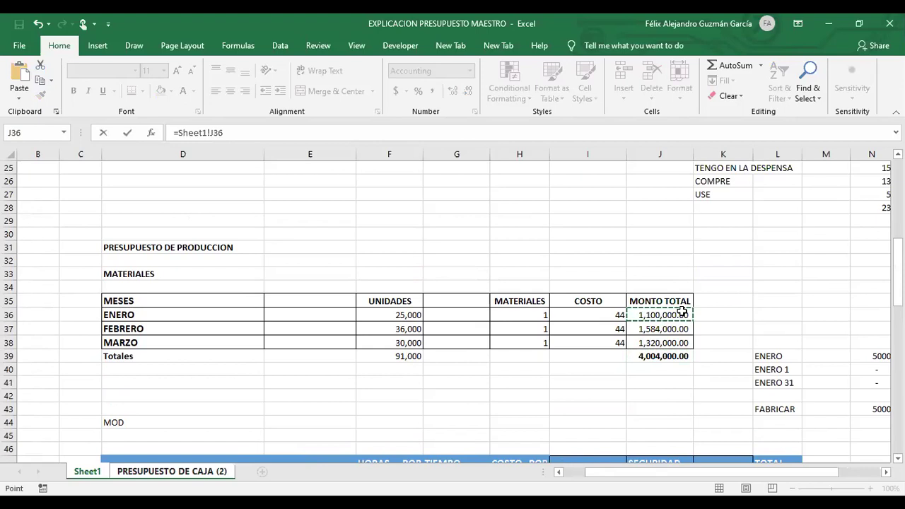
key(Return)
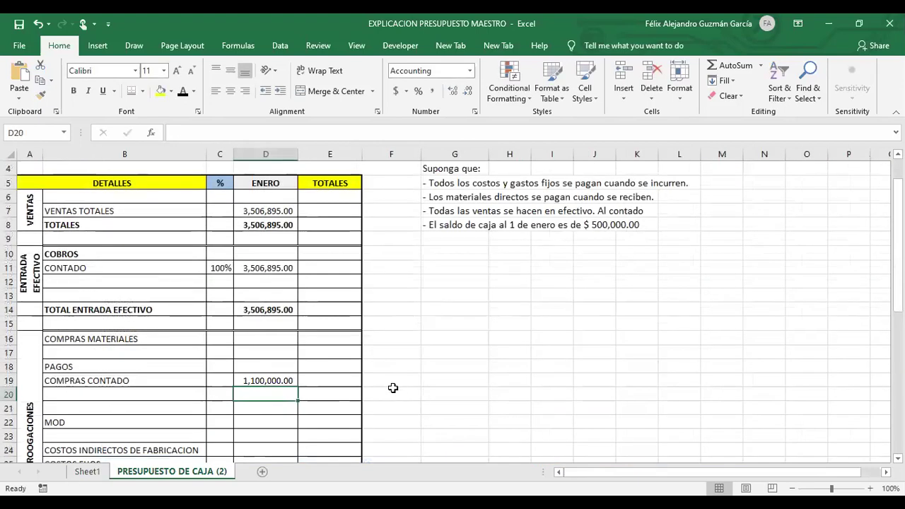
Go to the ENERO cell of MOD in D22 and examine the EROOGACIONES section together with the payment assumptions.
scroll(339, 392, down, 1)
click(287, 380)
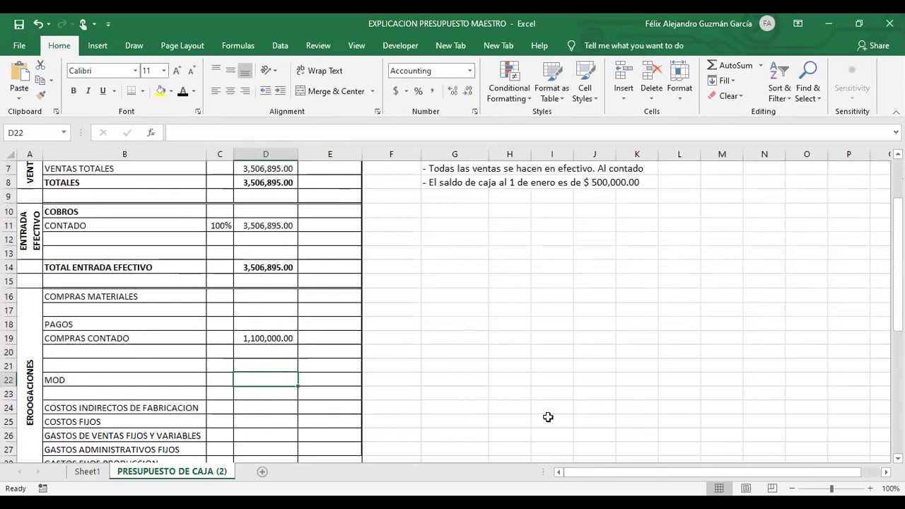
scroll(35, 316, down, 1)
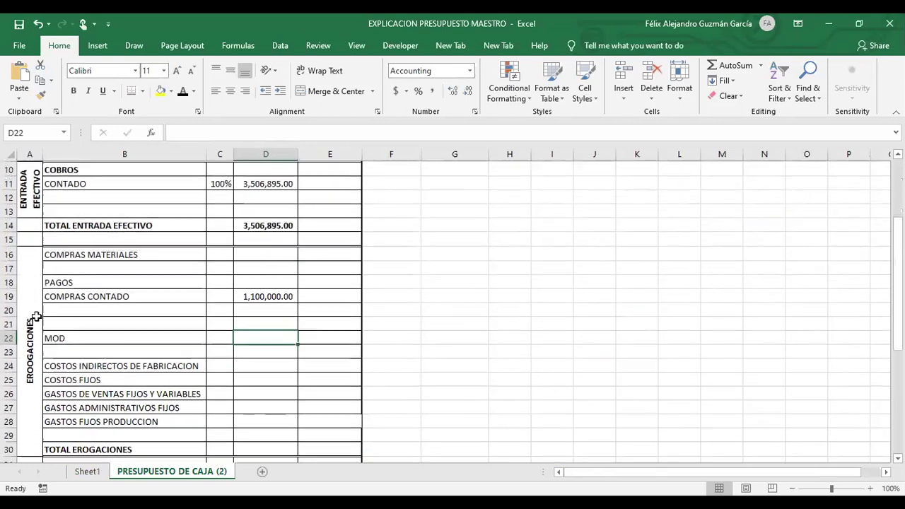
click(36, 288)
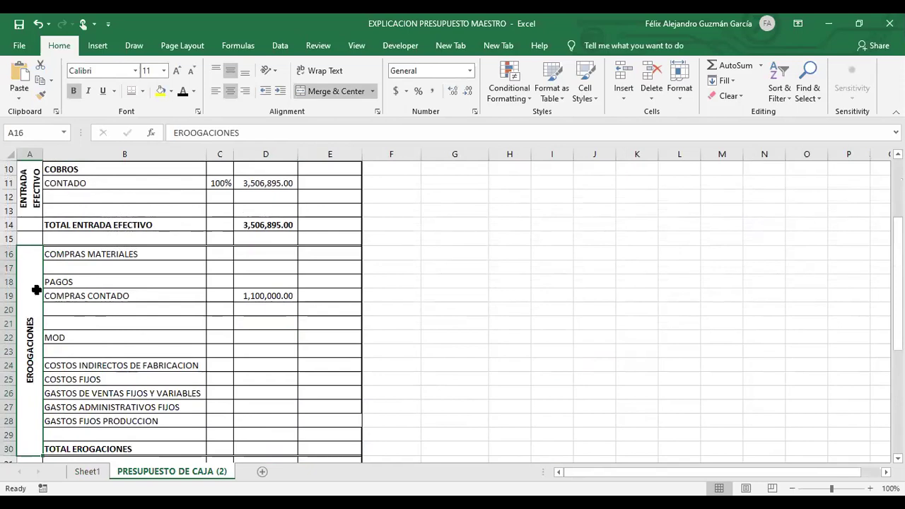
click(81, 338)
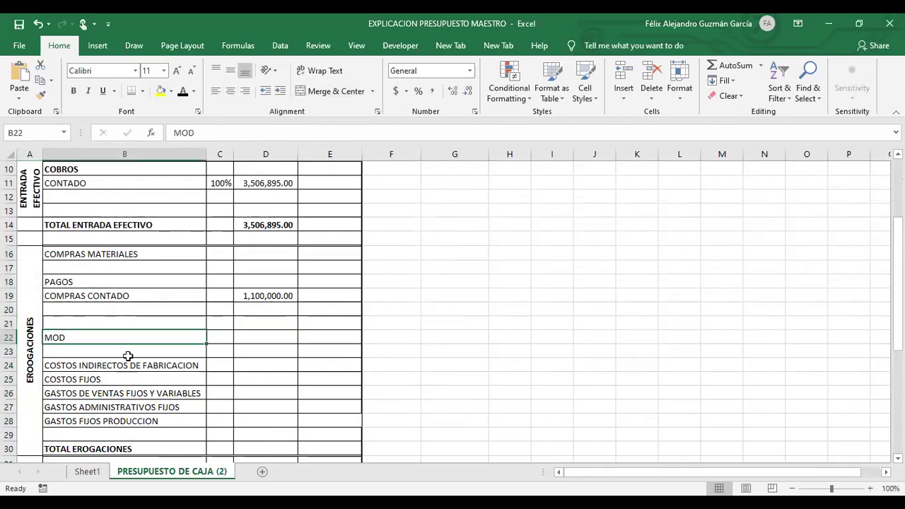
click(263, 338)
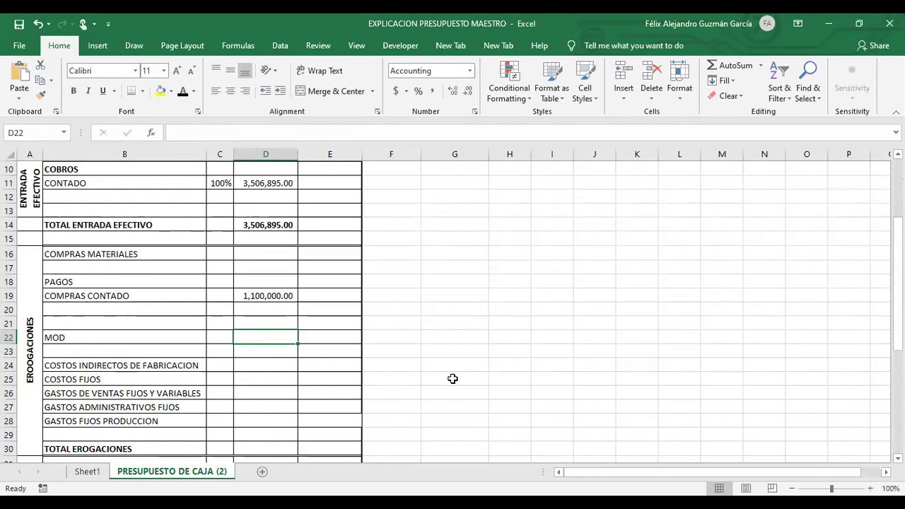
scroll(347, 307, up, 3)
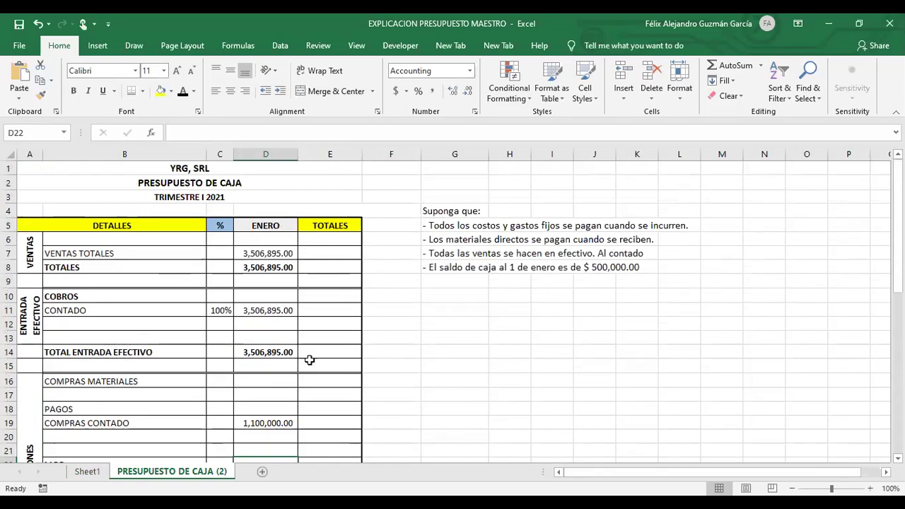
scroll(307, 360, down, 2)
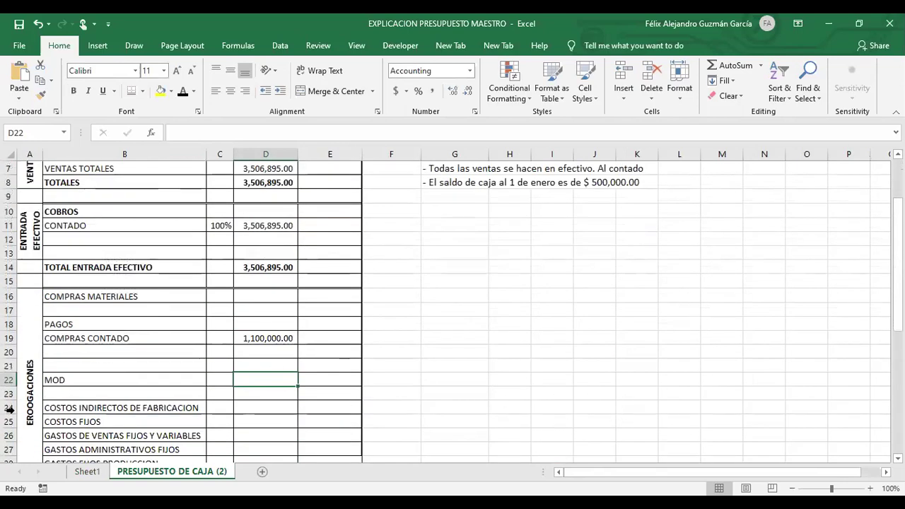
Link the ENERO amount of MOD in D22 to January's TOTAL MOD with =Sheet1!L48, and check the formula.
text(=)
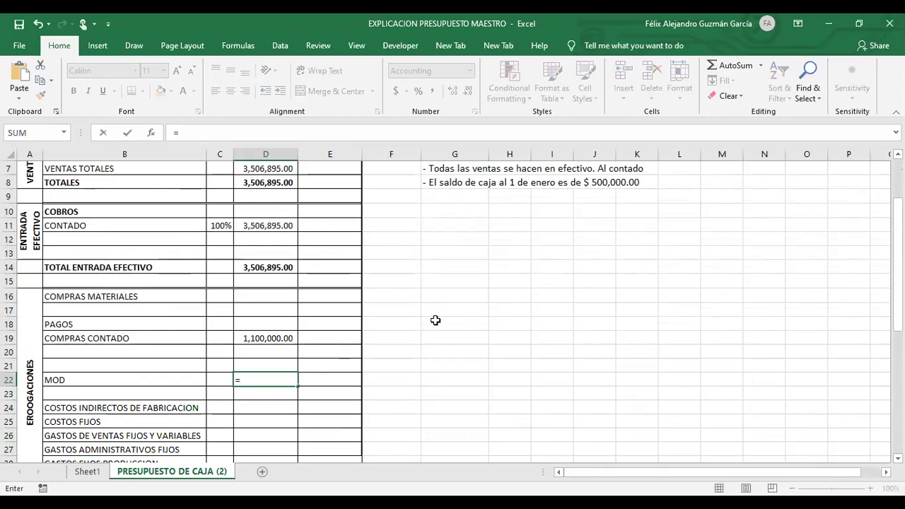
click(99, 474)
scroll(200, 403, down, 2)
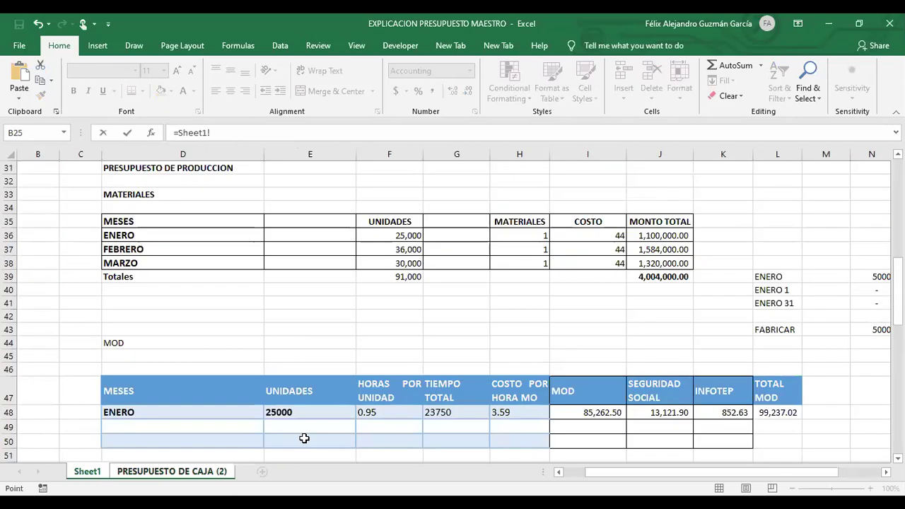
scroll(374, 407, down, 1)
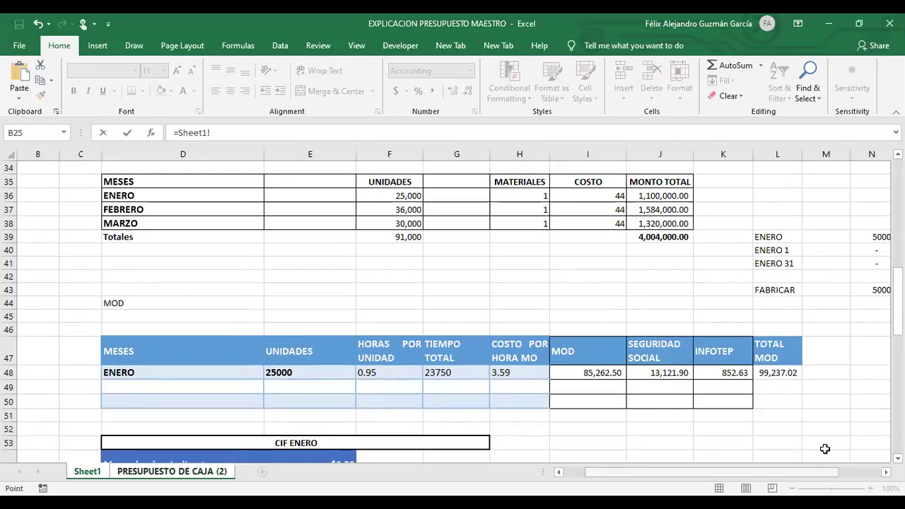
click(783, 372)
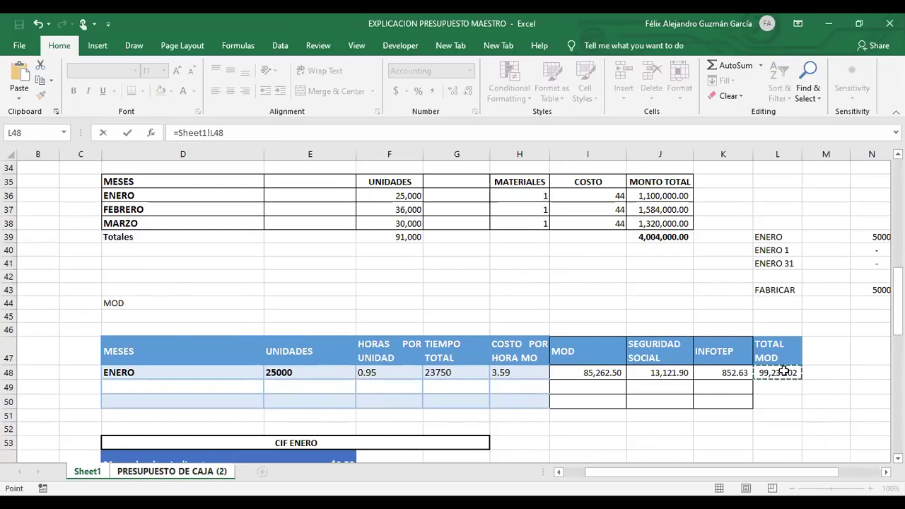
key(Return)
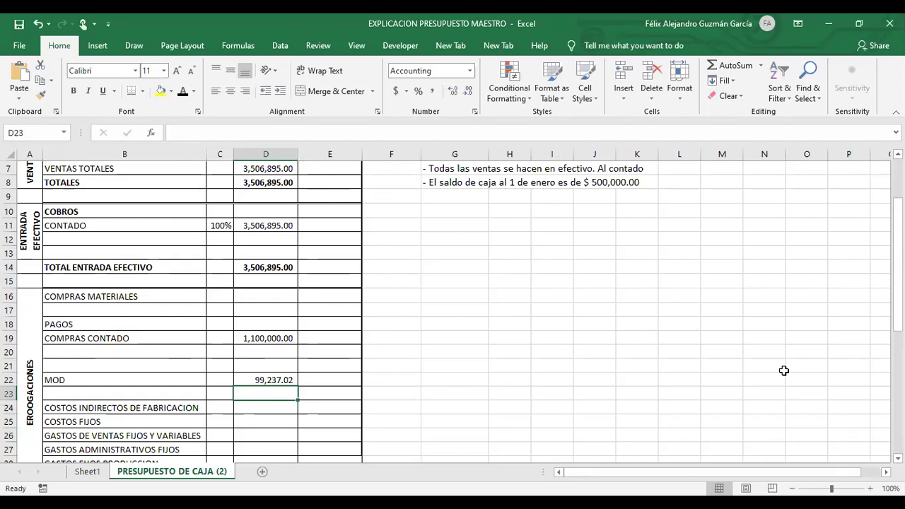
click(264, 374)
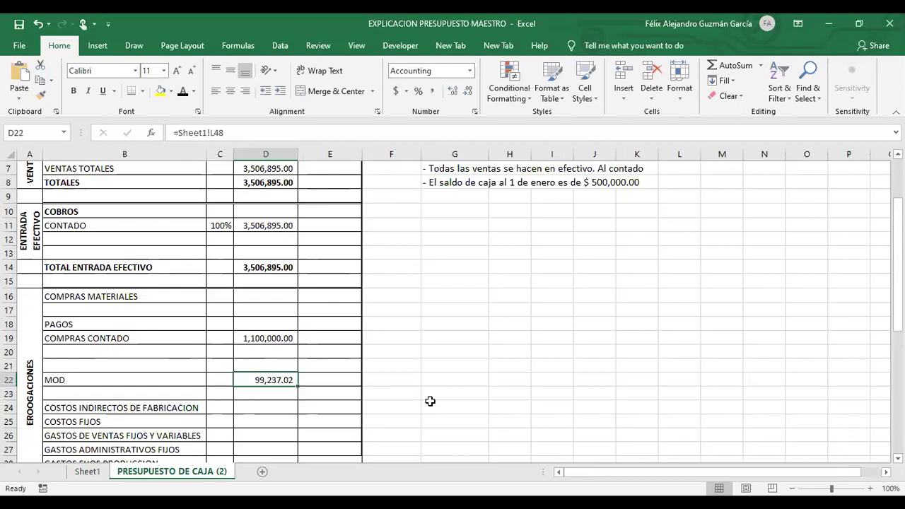
Review the remaining outflow rows from COSTOS INDIRECTOS DE FABRICACION through GASTOS FIJOS PRODUCCION.
scroll(430, 401, down, 1)
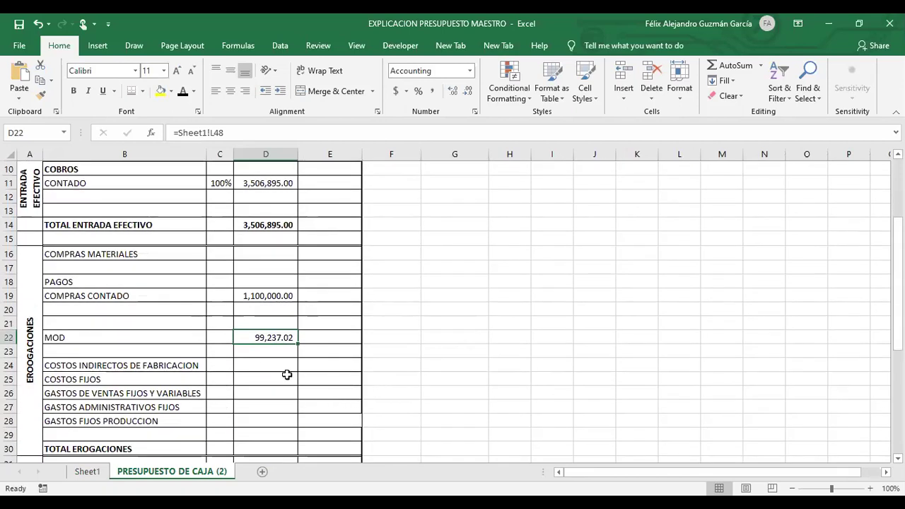
click(185, 368)
click(175, 383)
click(168, 394)
click(163, 407)
click(148, 421)
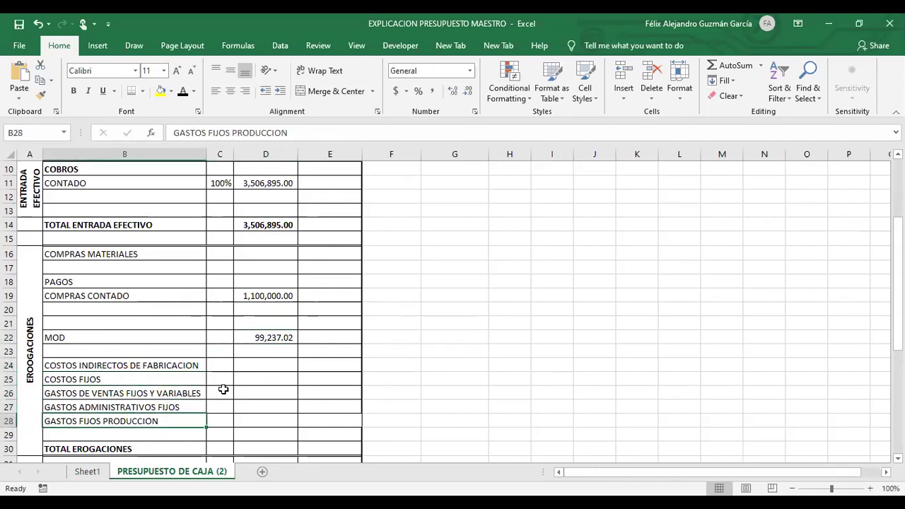
Link the ENERO amount of COSTOS INDIRECTOS DE FABRICACION in D24 to the CIF ENERO total cell with =Sheet1!G60.
click(244, 367)
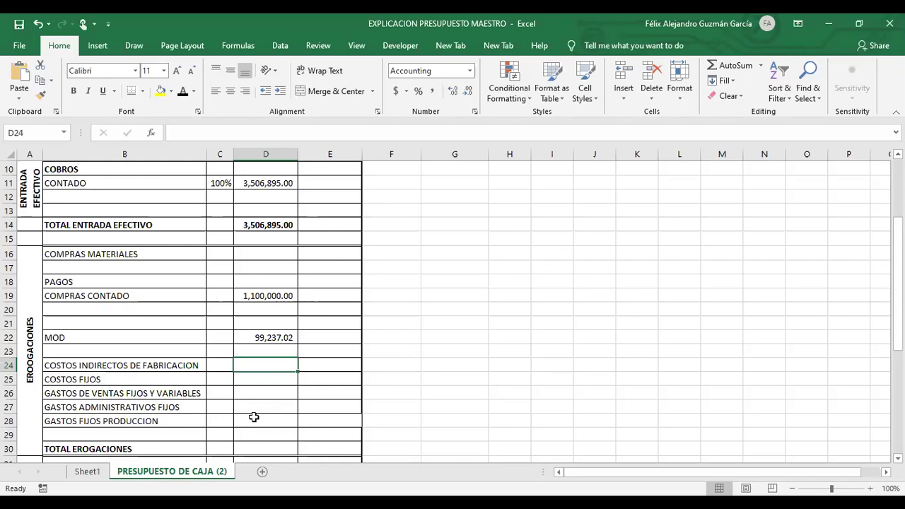
text(=)
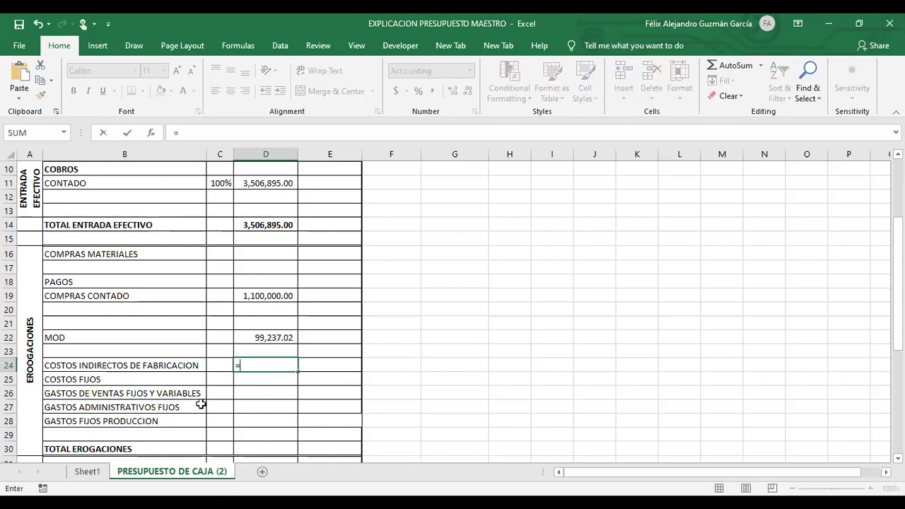
click(83, 472)
scroll(257, 377, down, 3)
scroll(257, 379, down, 2)
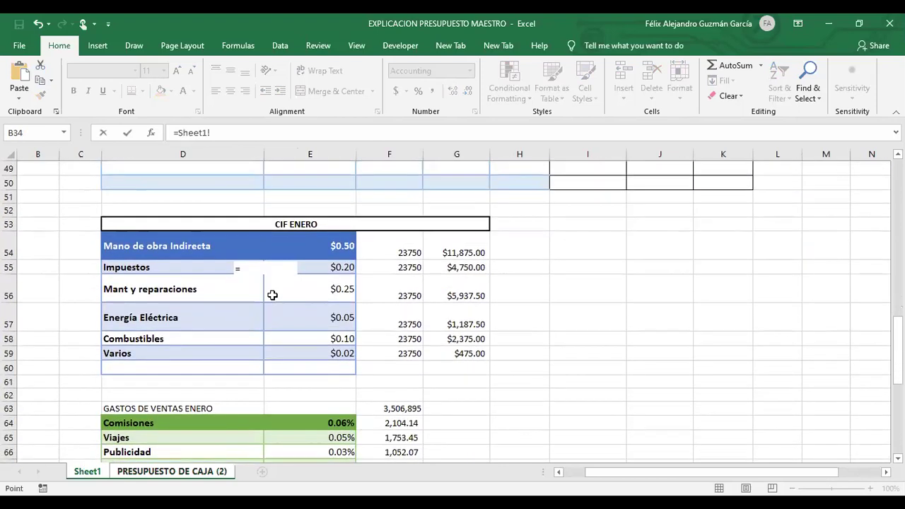
click(483, 372)
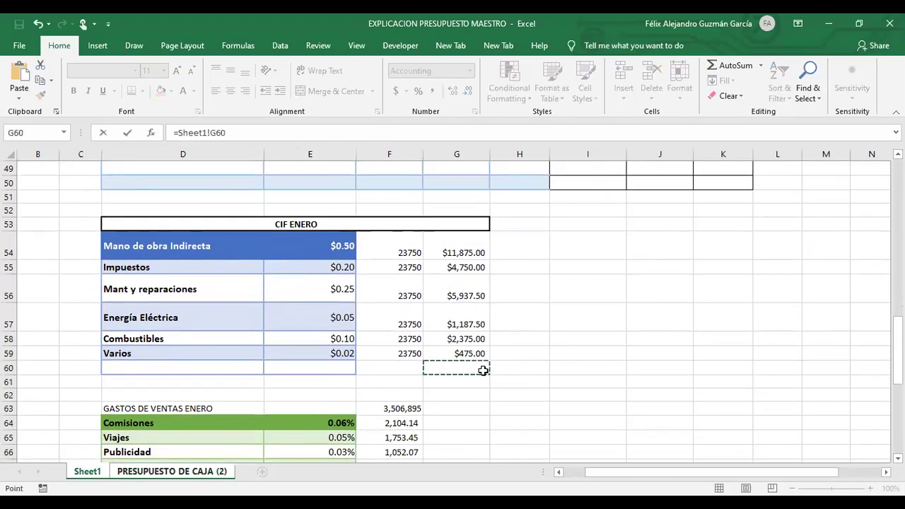
key(Return)
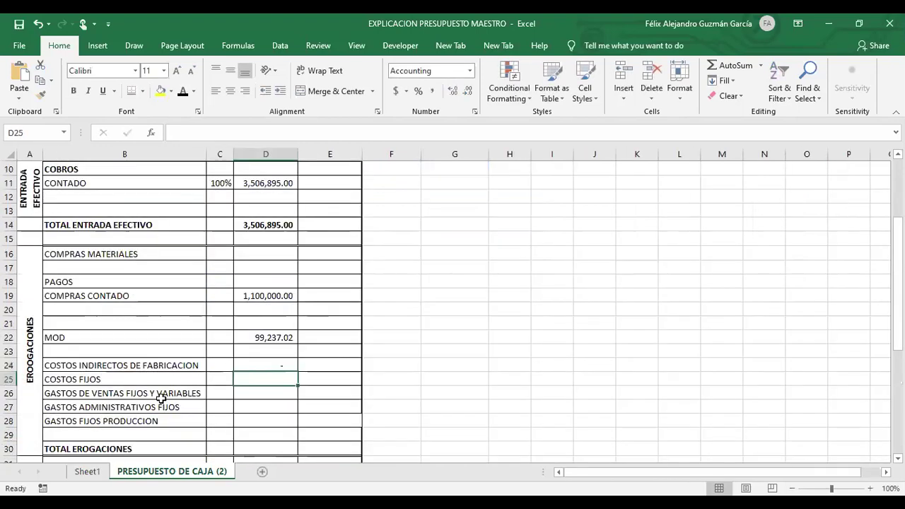
On Sheet1, total the CIF ENERO amounts in G60 with AutoSum, label D60 TOTALES, and check the linked amount in the cash budget.
click(81, 470)
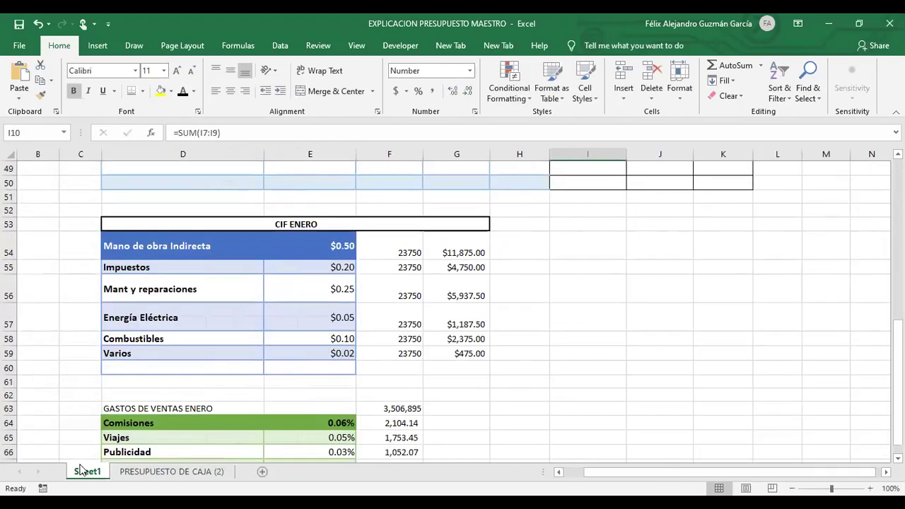
click(470, 367)
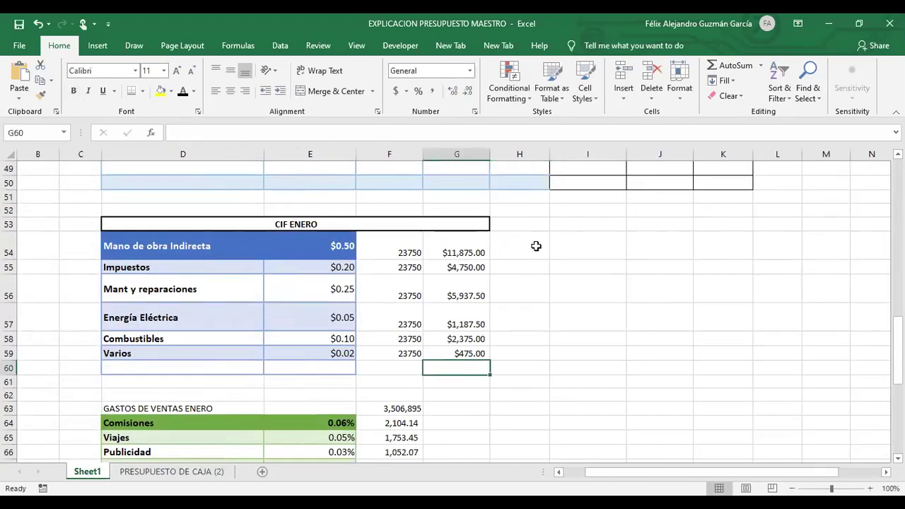
click(730, 65)
key(Return)
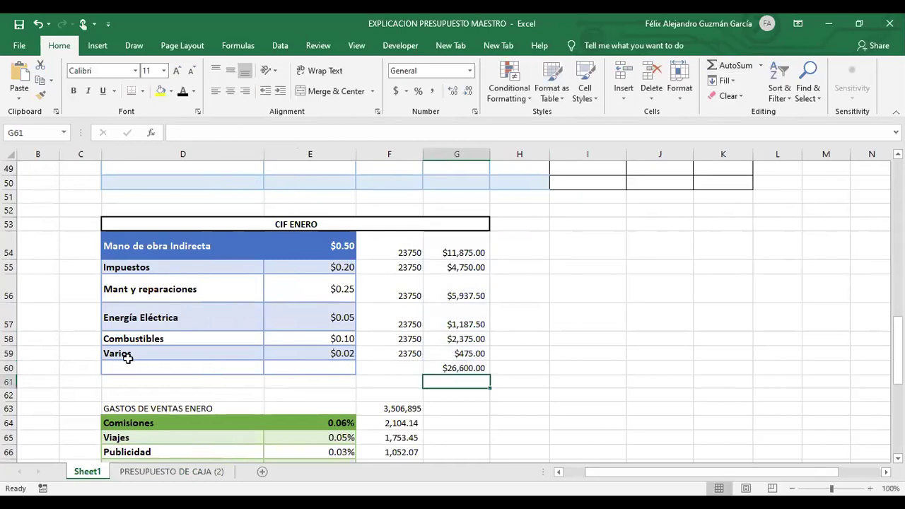
click(162, 367)
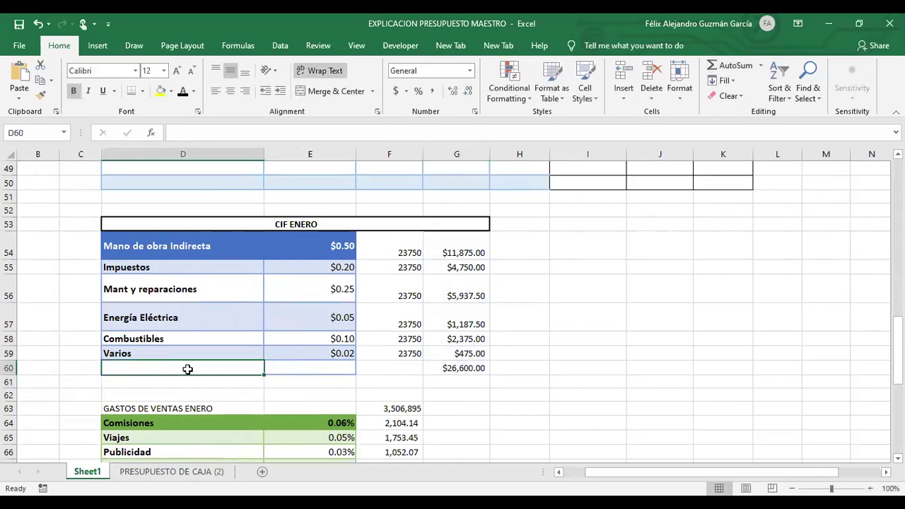
text(TOTALES)
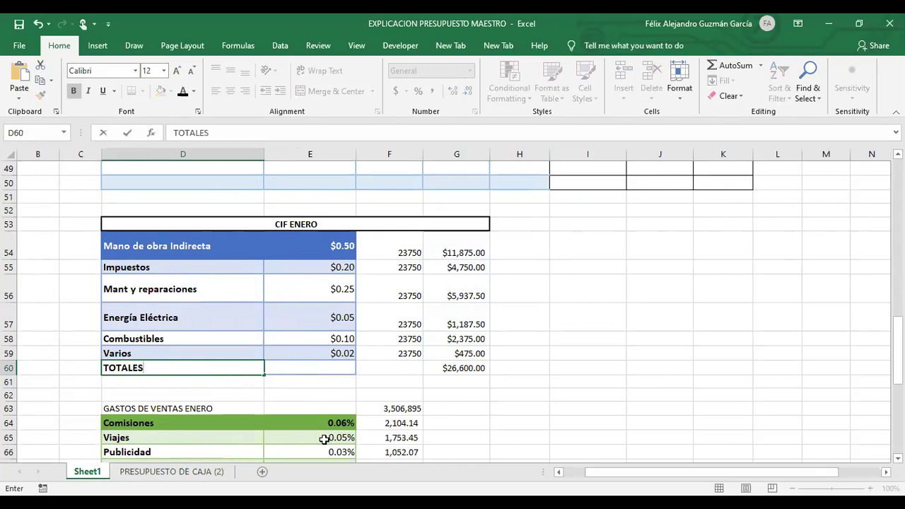
click(177, 470)
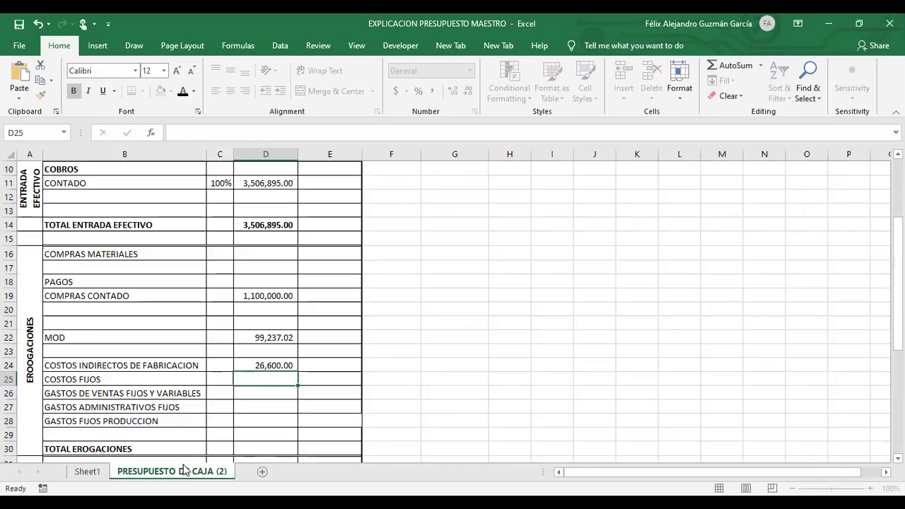
click(287, 365)
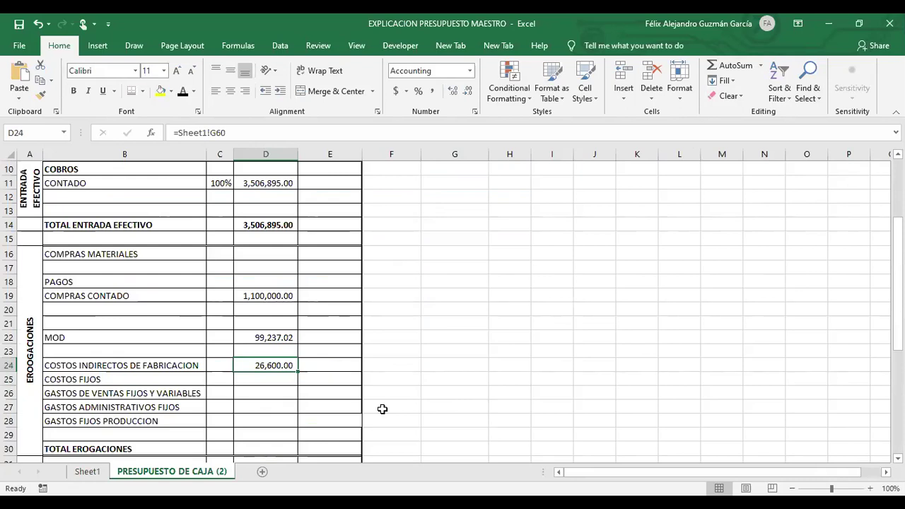
click(281, 378)
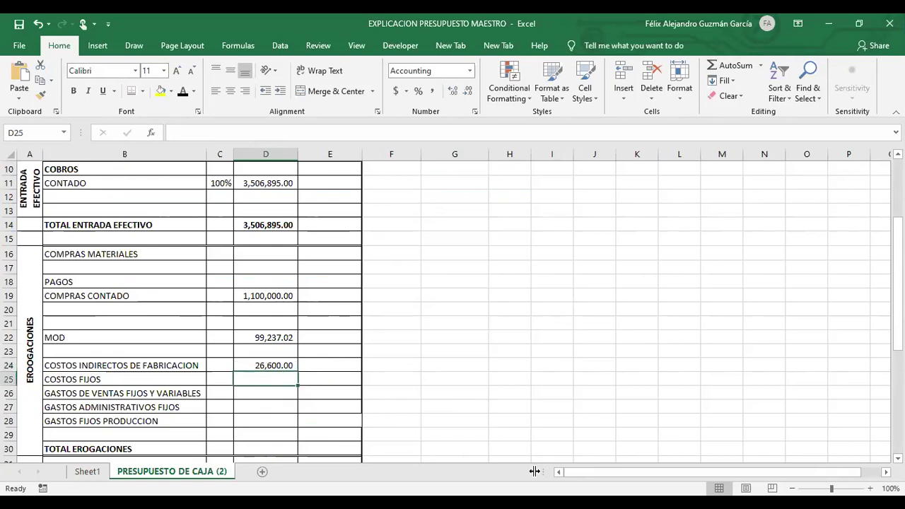
Link the ENERO amount of COSTOS FIJOS in D25 to the TOTAL of GASTOS FIJOS ENERO in Sheet1 cell E90.
text(=)
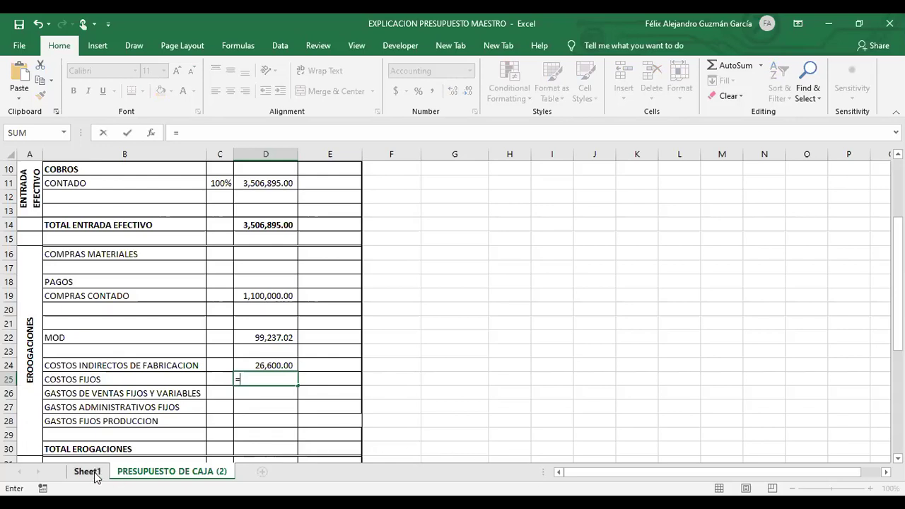
click(92, 473)
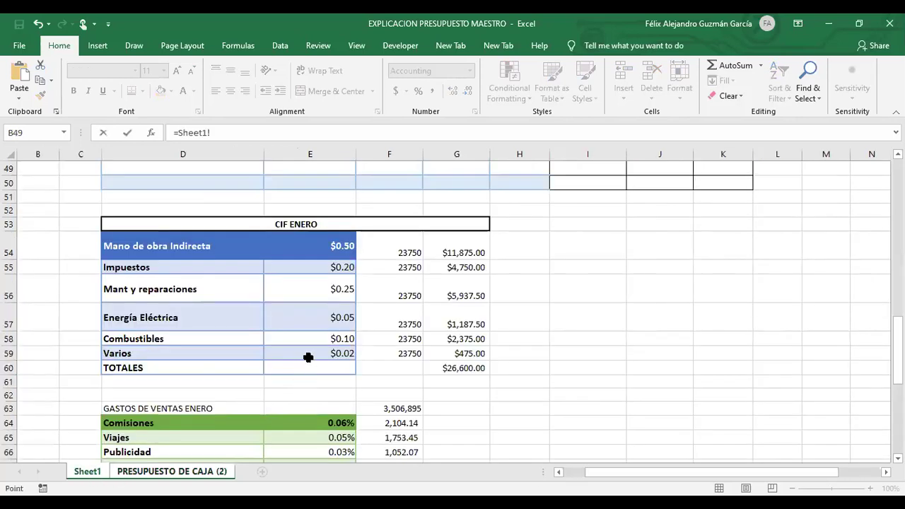
scroll(332, 359, down, 1)
scroll(331, 359, down, 6)
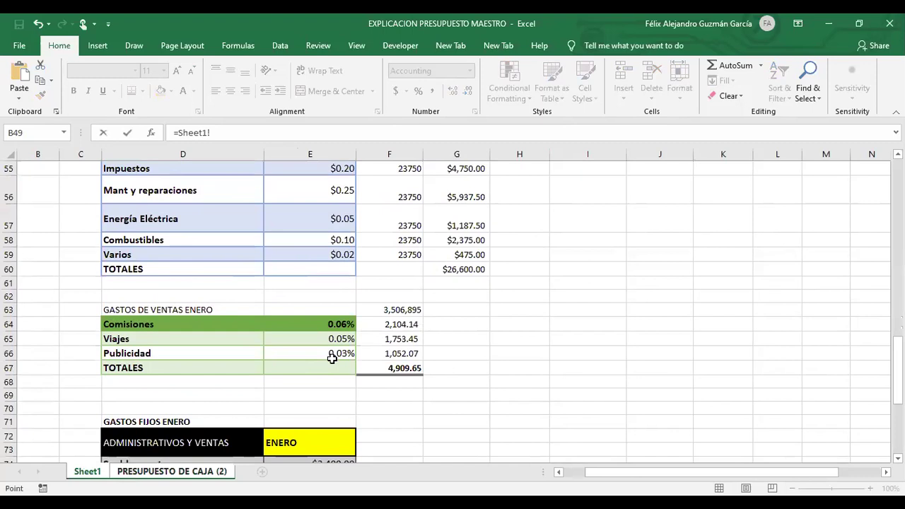
scroll(317, 383, down, 2)
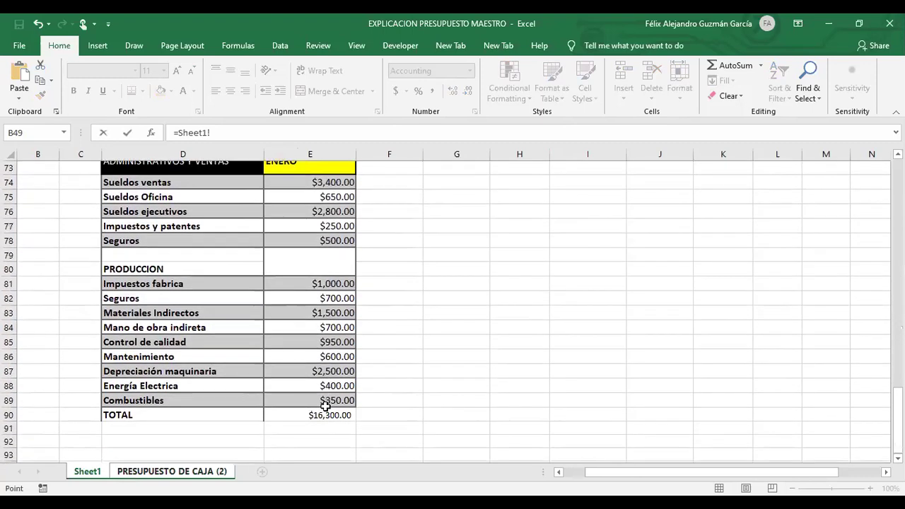
scroll(289, 436, up, 2)
scroll(285, 440, down, 3)
click(329, 372)
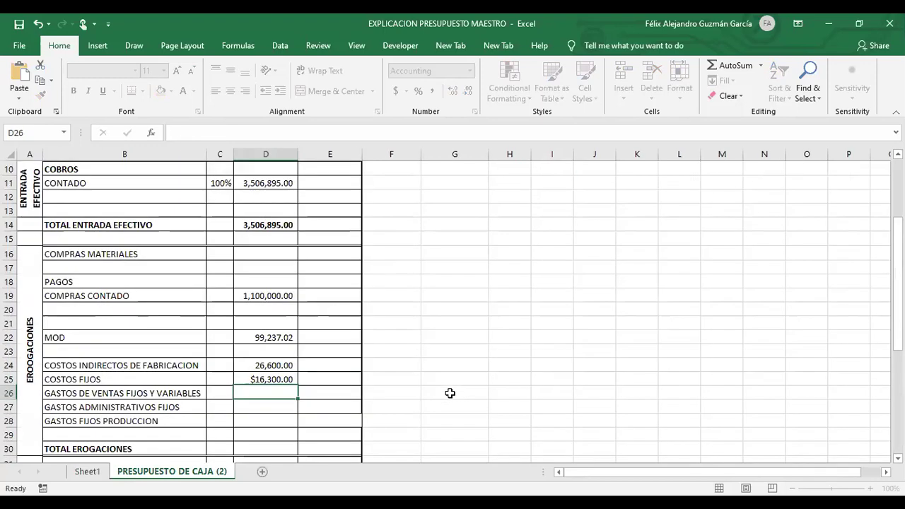
key(Return)
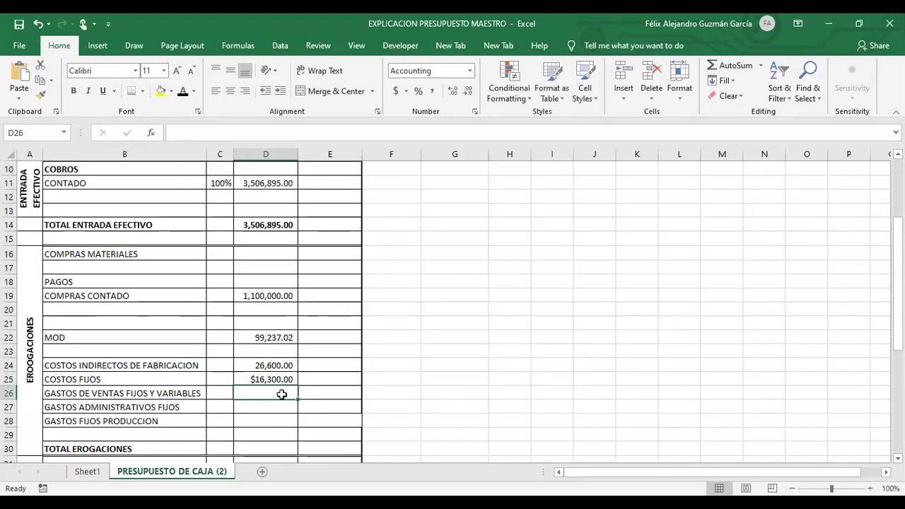
Link the ENERO amount of GASTOS DE VENTAS FIJOS Y VARIABLES in D26 to the sales expense total with =Sheet1!F67.
text(=)
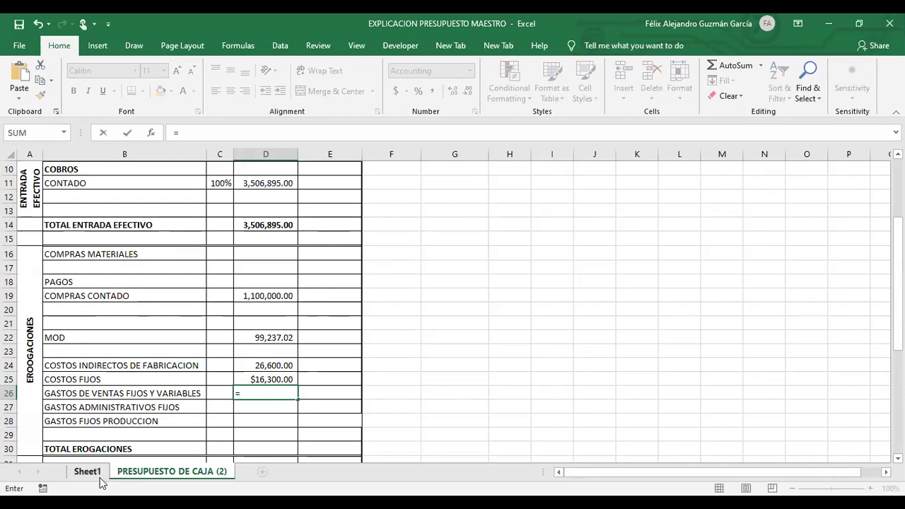
click(92, 472)
scroll(185, 375, up, 5)
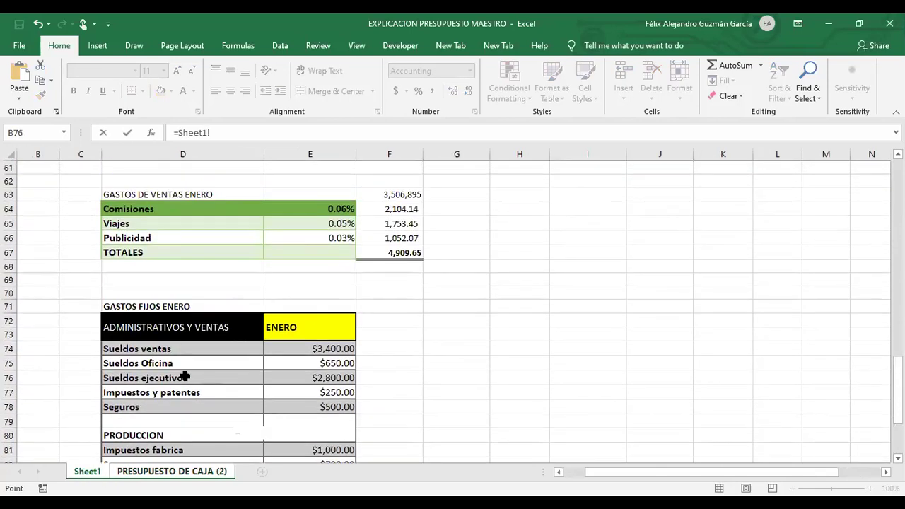
click(403, 255)
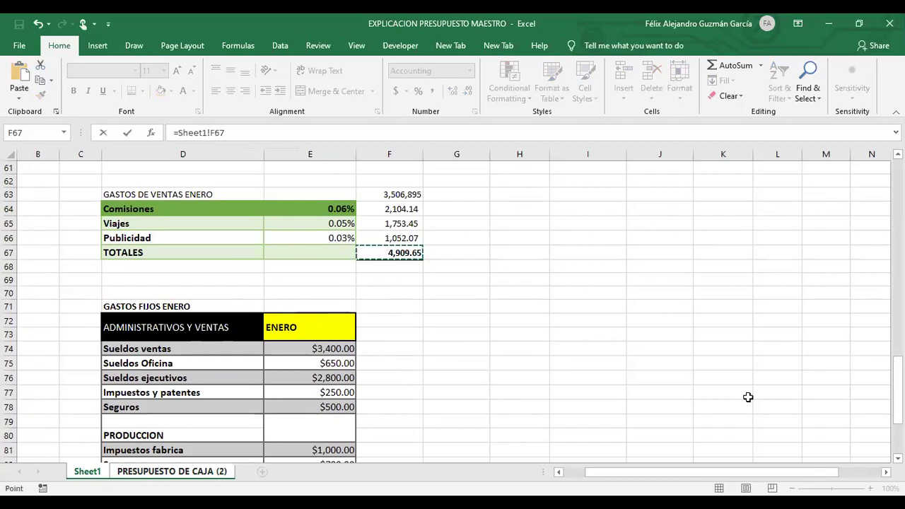
key(Return)
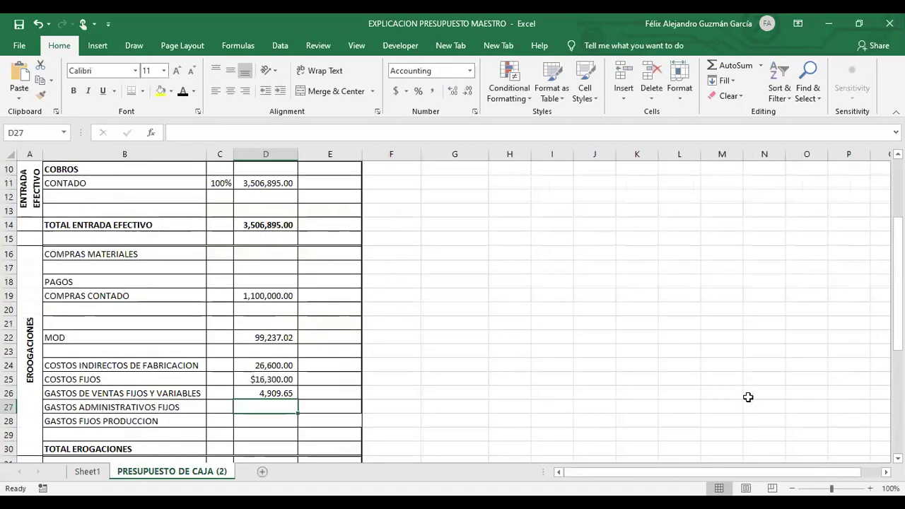
Compare the GASTOS ADMINISTRATIVOS FIJOS row with the GASTOS FIJOS ENERO schedule on Sheet1, and return to the cash budget.
click(72, 408)
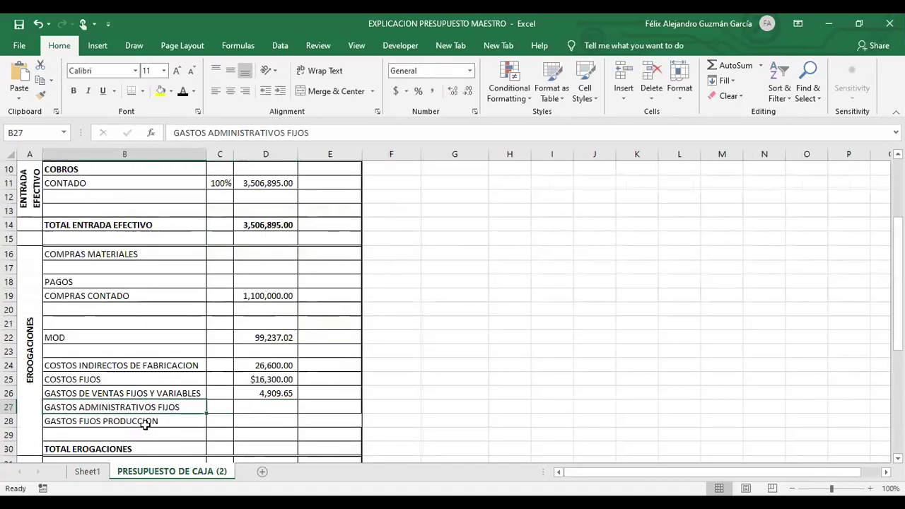
click(88, 471)
scroll(241, 389, down, 2)
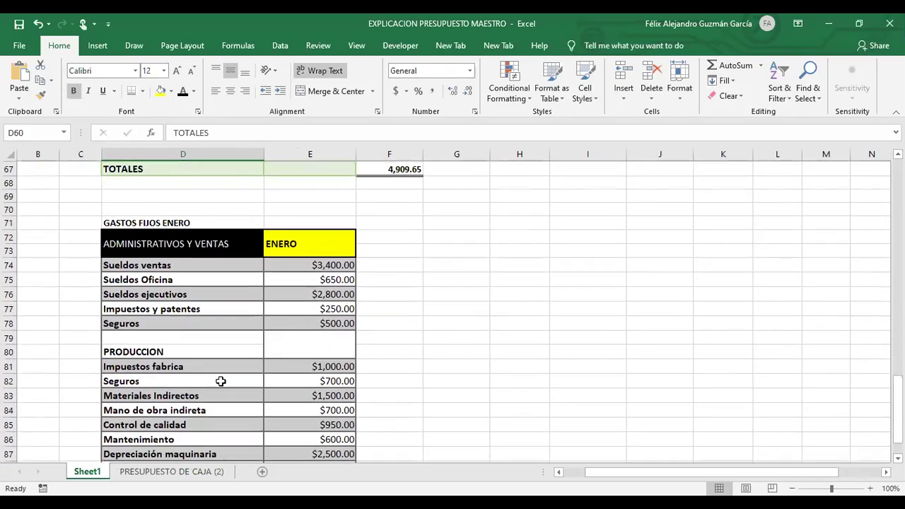
scroll(221, 381, down, 3)
click(216, 472)
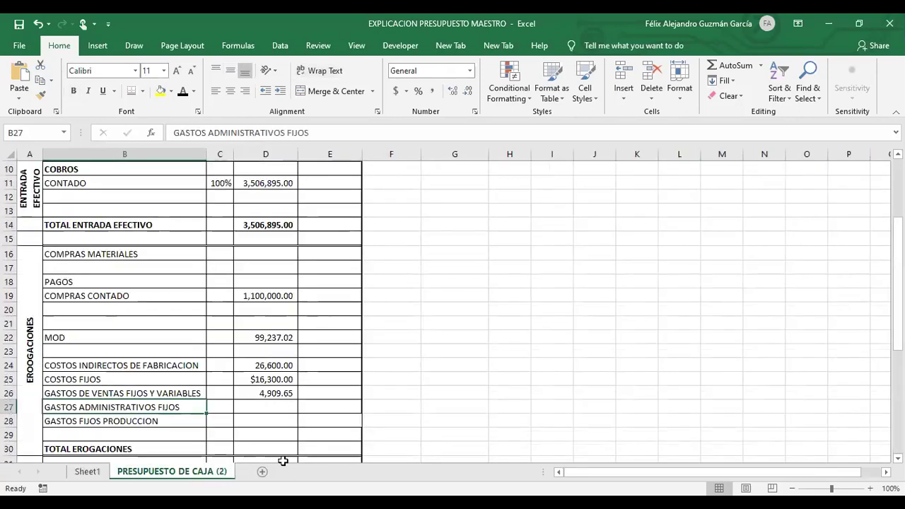
Calculate the ENERO amount of TOTAL EROGACIONES in D30 with =D19+D22+D24+D25+D26, and check the formula.
scroll(283, 456, down, 2)
click(278, 363)
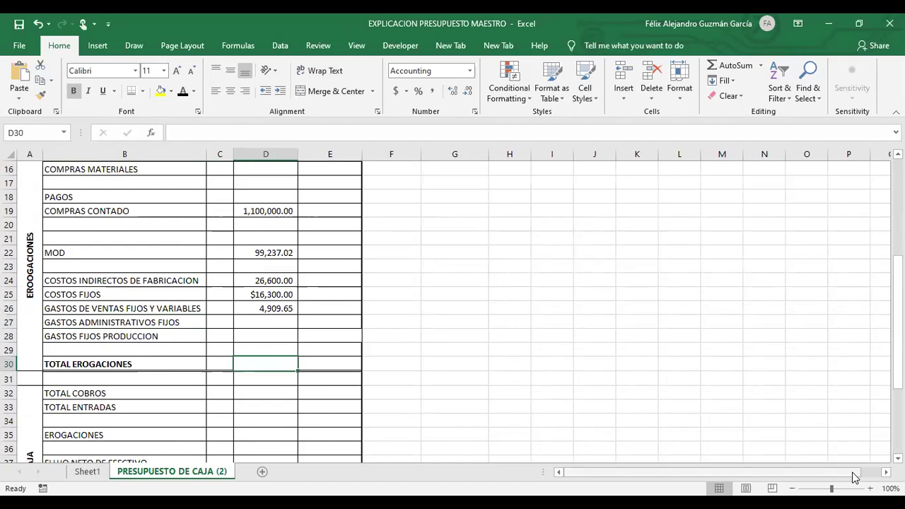
text(=)
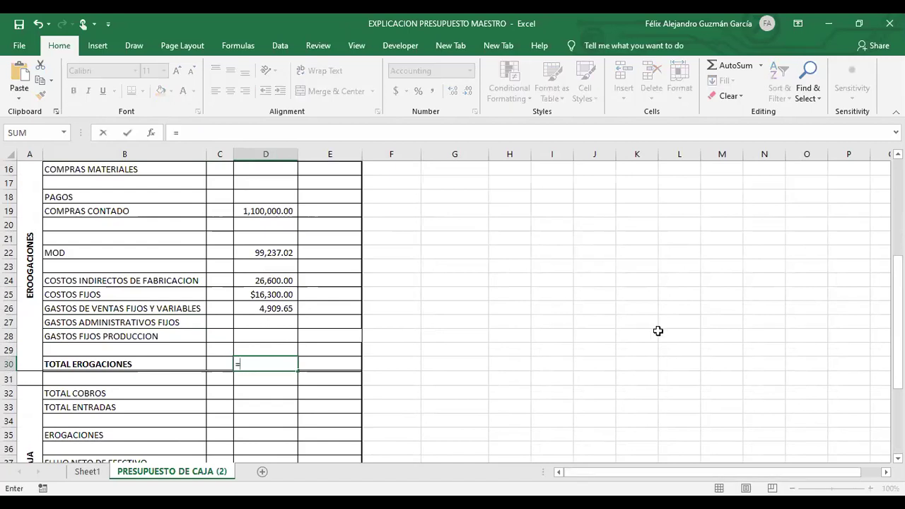
scroll(356, 331, up, 2)
scroll(355, 331, up, 1)
click(288, 296)
text(+)
click(287, 337)
text(+)
click(280, 364)
text(+)
click(283, 378)
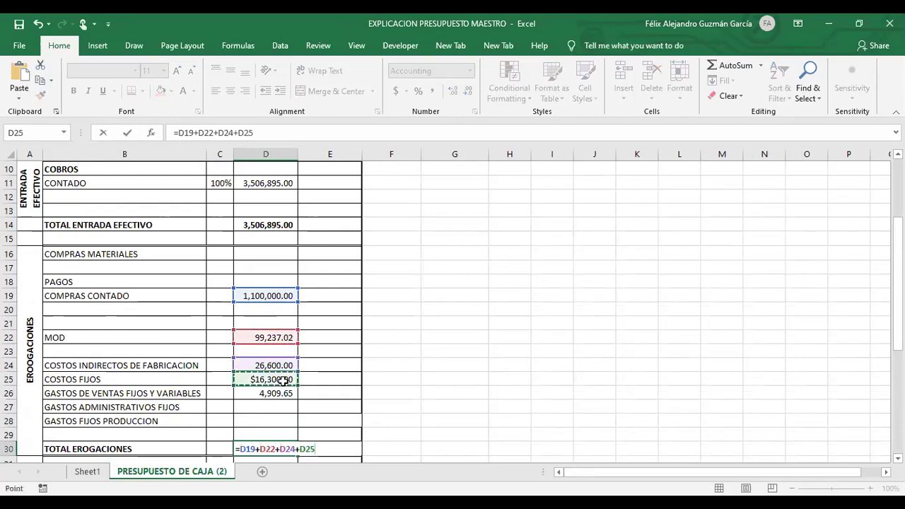
text(+)
click(252, 393)
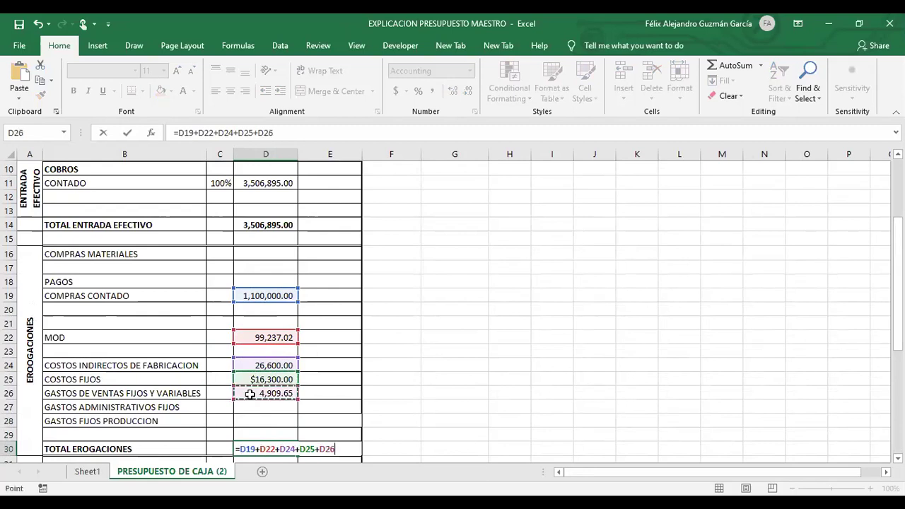
key(Return)
scroll(303, 403, down, 1)
click(287, 393)
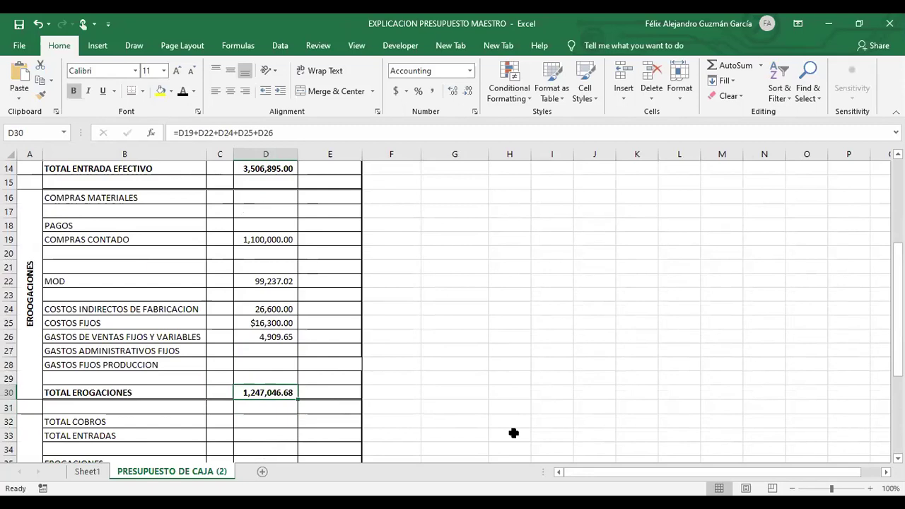
Check the ENERO formulas of TOTAL ENTRADA EFECTIVO in D14 and TOTAL EROGACIONES in D30.
scroll(400, 355, up, 2)
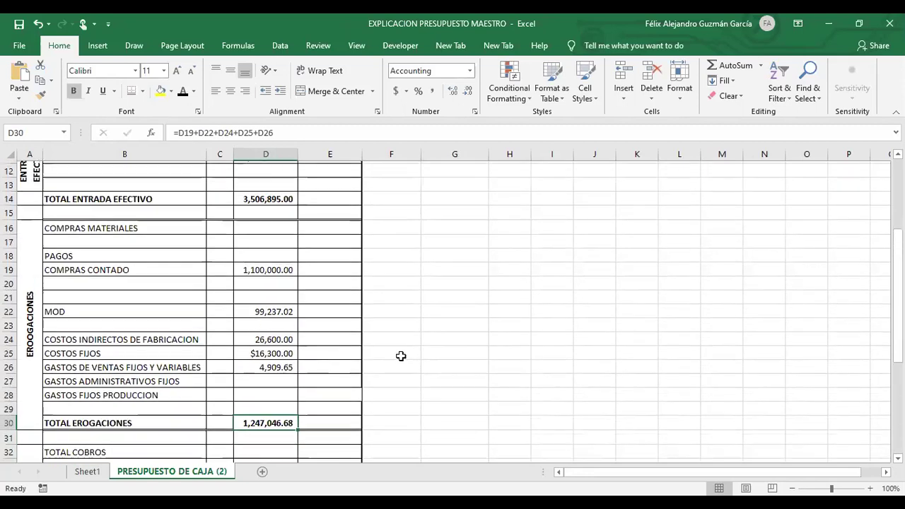
click(274, 252)
scroll(275, 257, down, 2)
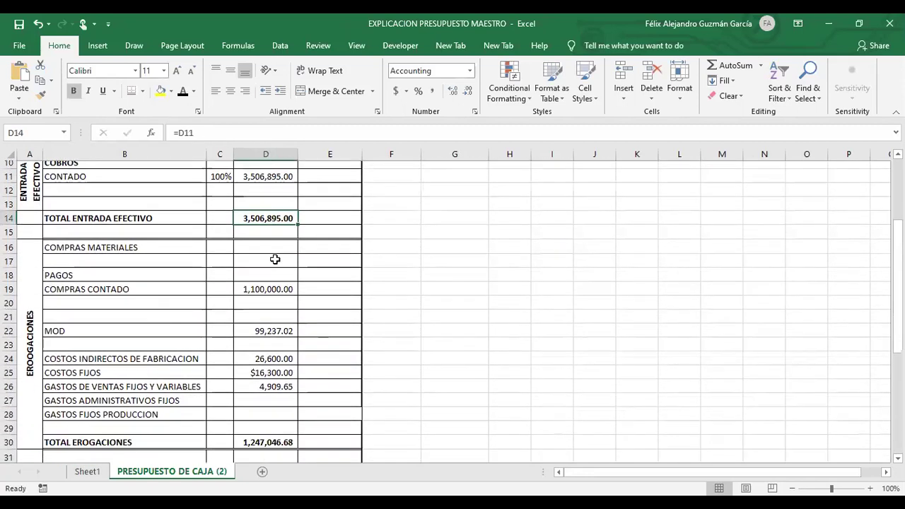
click(283, 393)
scroll(283, 393, down, 1)
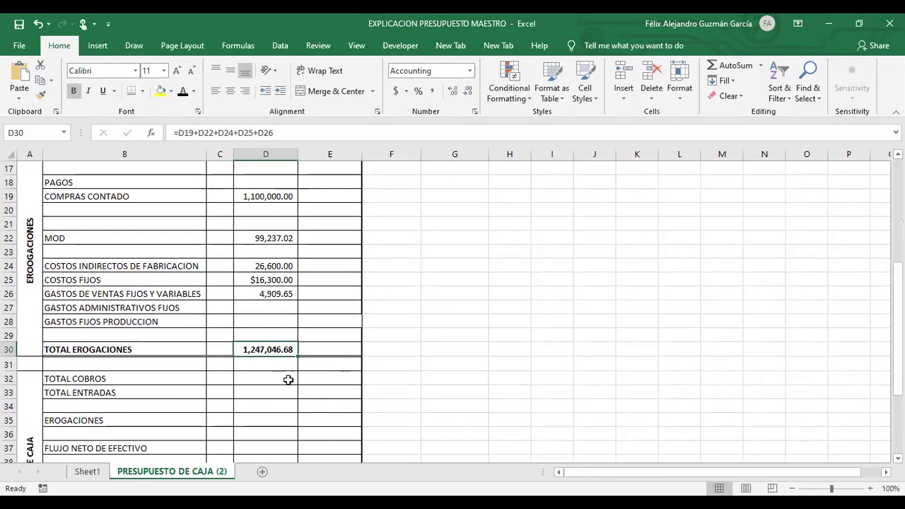
Link the ENERO amount of TOTAL COBROS in D32 to the CONTADO collections with =D11.
click(289, 378)
scroll(385, 384, down, 2)
scroll(123, 410, down, 1)
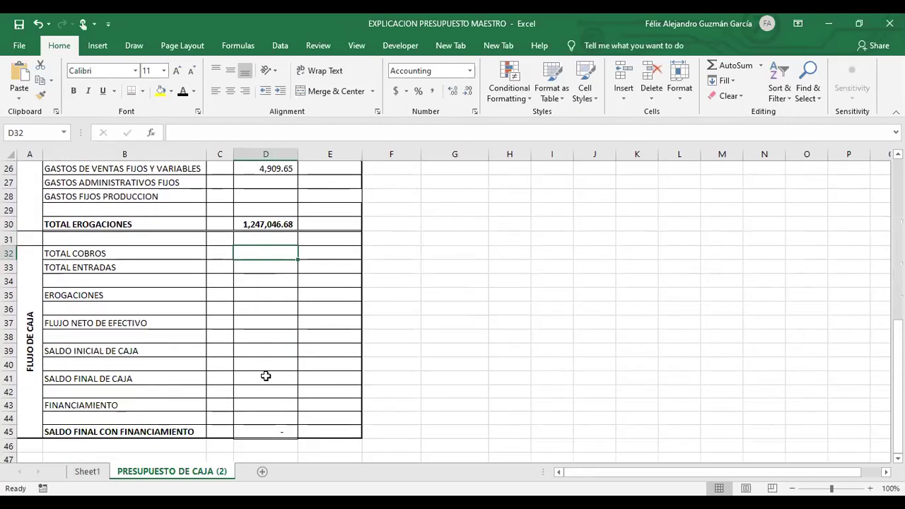
scroll(265, 373, up, 1)
scroll(245, 346, up, 5)
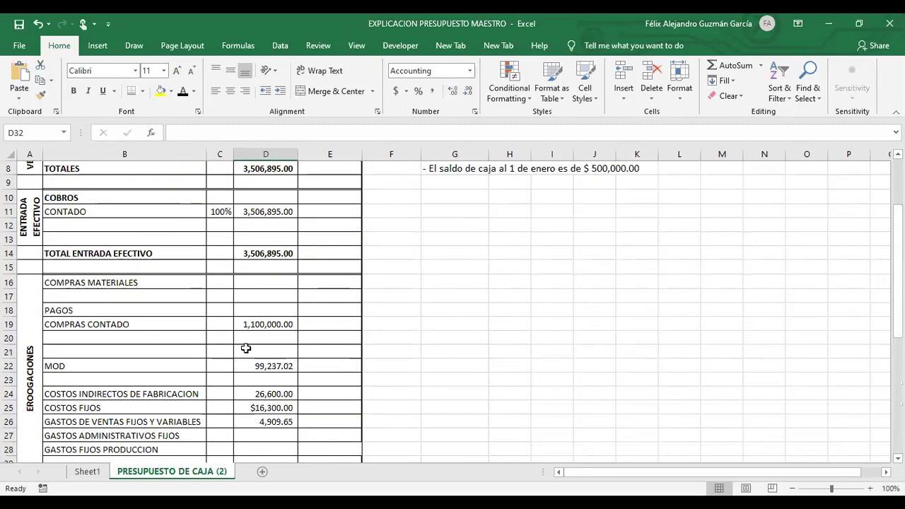
scroll(245, 347, down, 3)
text(=)
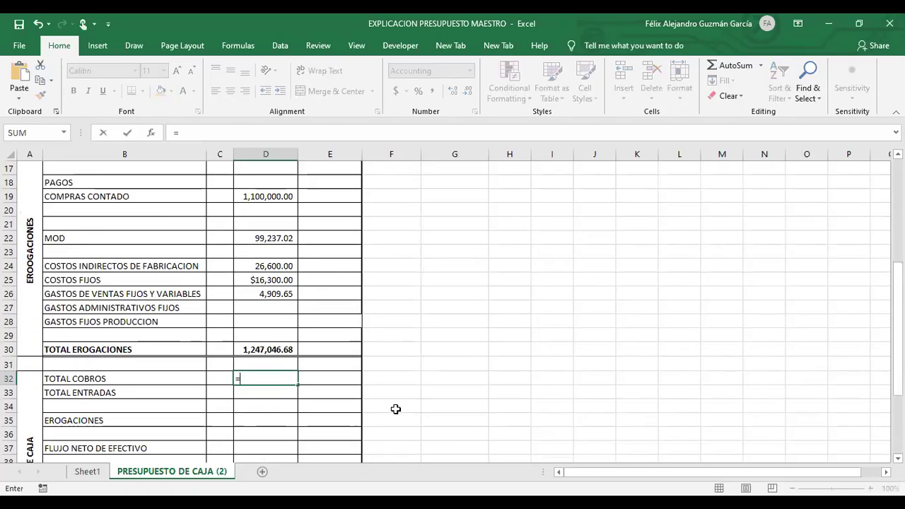
scroll(205, 321, up, 4)
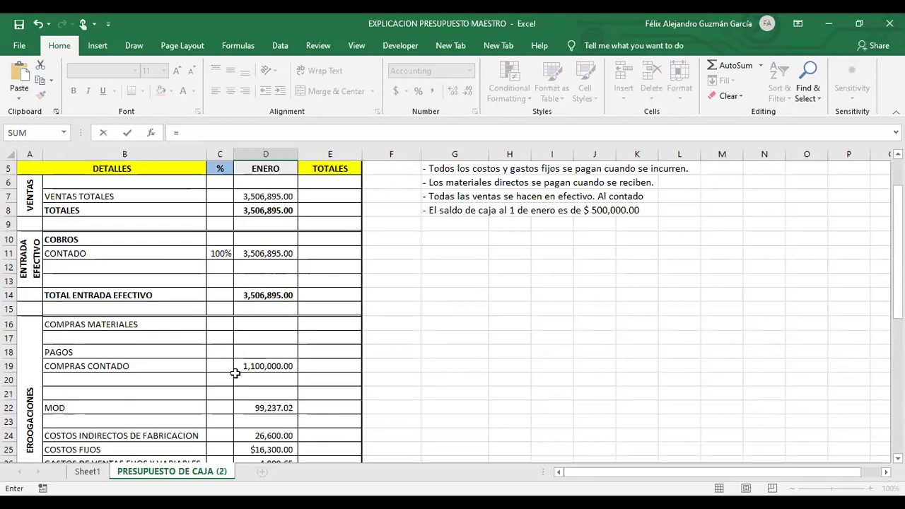
click(290, 253)
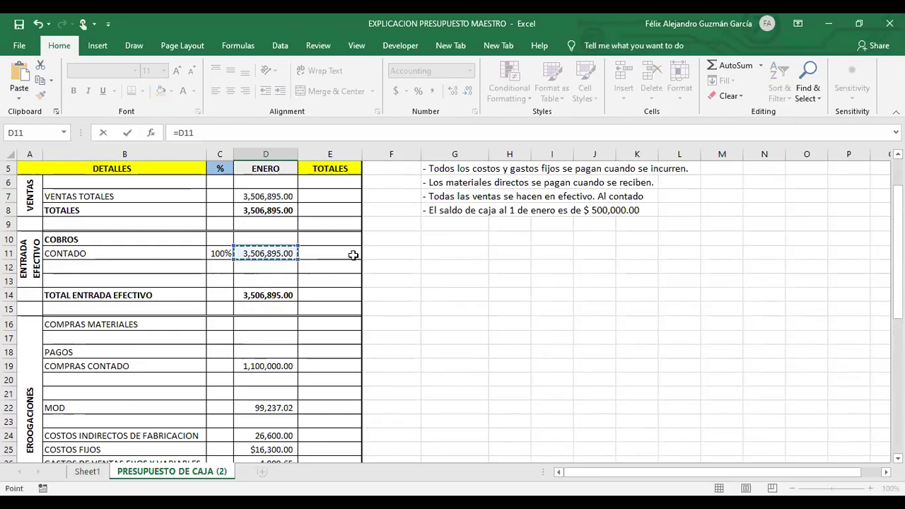
key(Return)
Set the ENERO amount of TOTAL ENTRADAS in D33 to =D32 and EROGACIONES in D35 to =D30.
scroll(333, 278, down, 2)
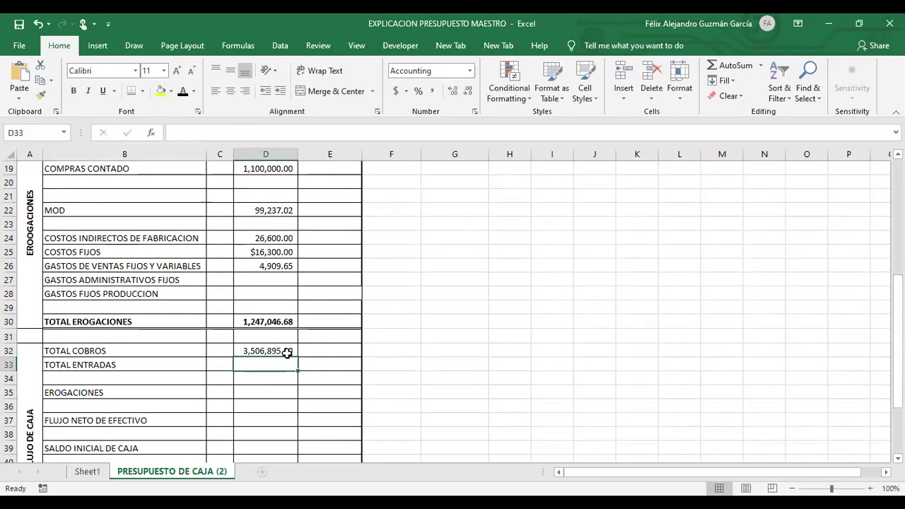
text(=)
click(287, 352)
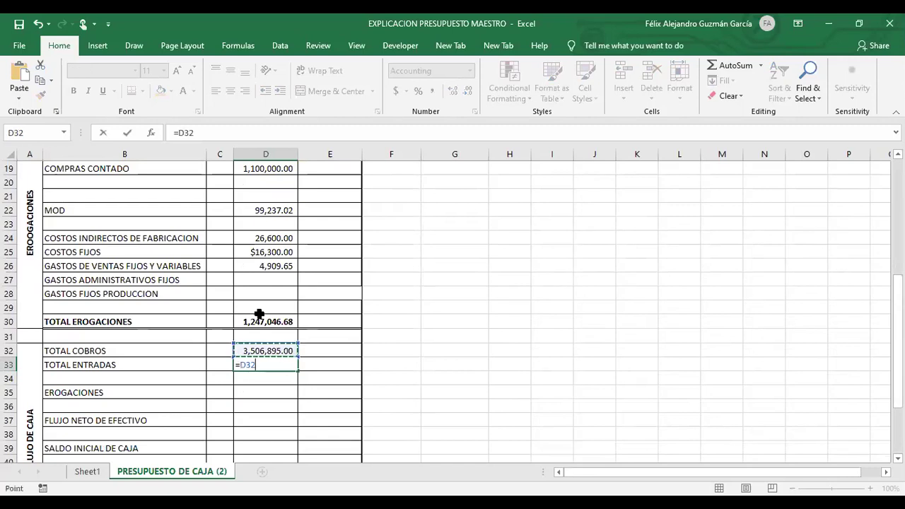
key(Return)
click(242, 392)
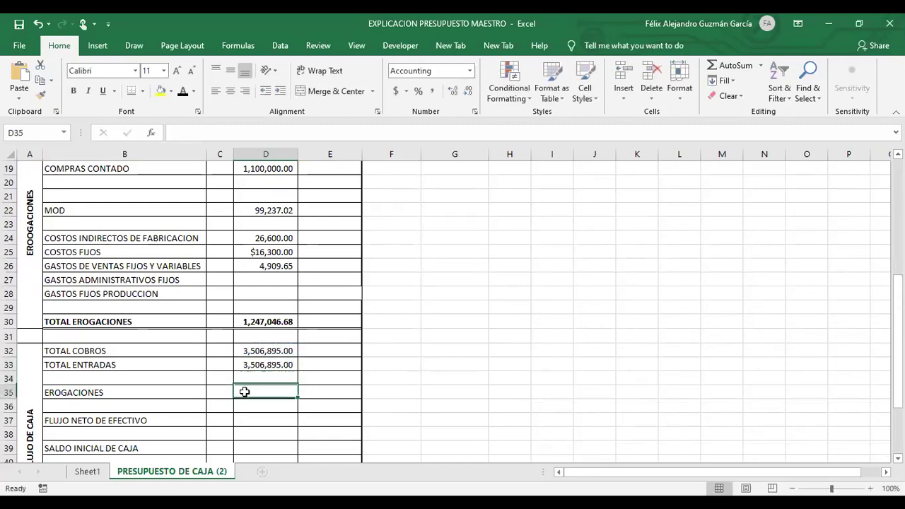
text(=)
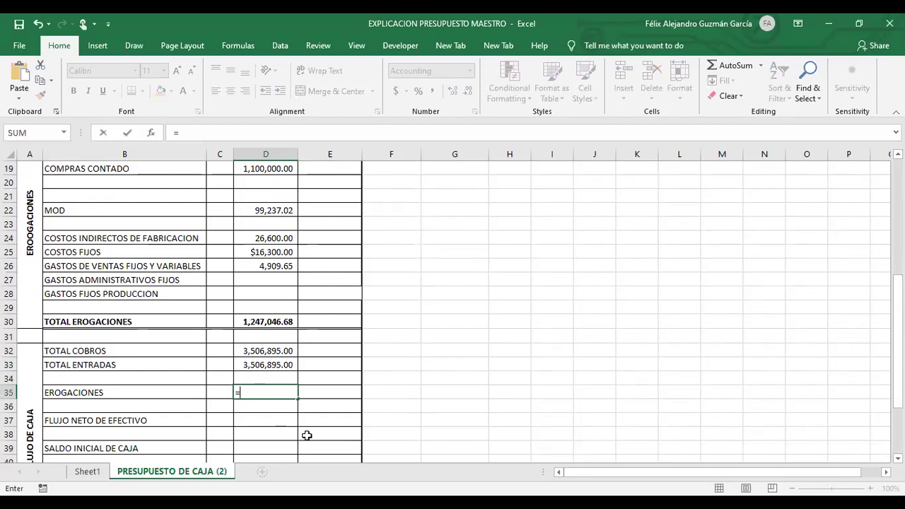
click(270, 318)
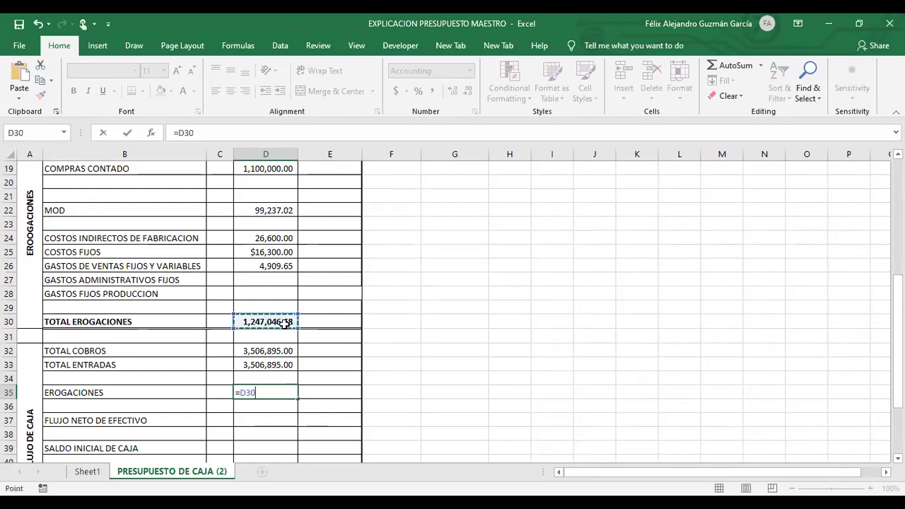
key(Return)
Calculate FLUJO NETO DE EFECTIVO in D37 as TOTAL ENTRADAS minus EROGACIONES with =D33-D35.
click(271, 422)
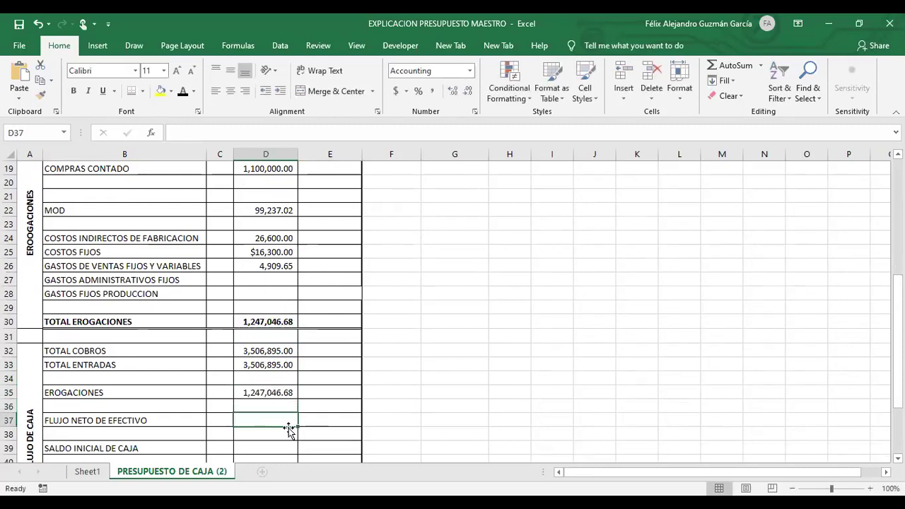
text(=)
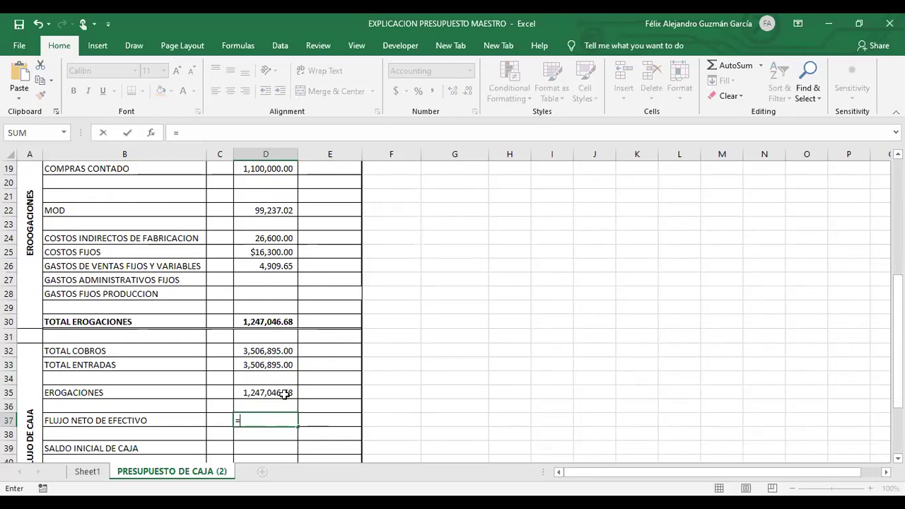
click(287, 364)
text(-)
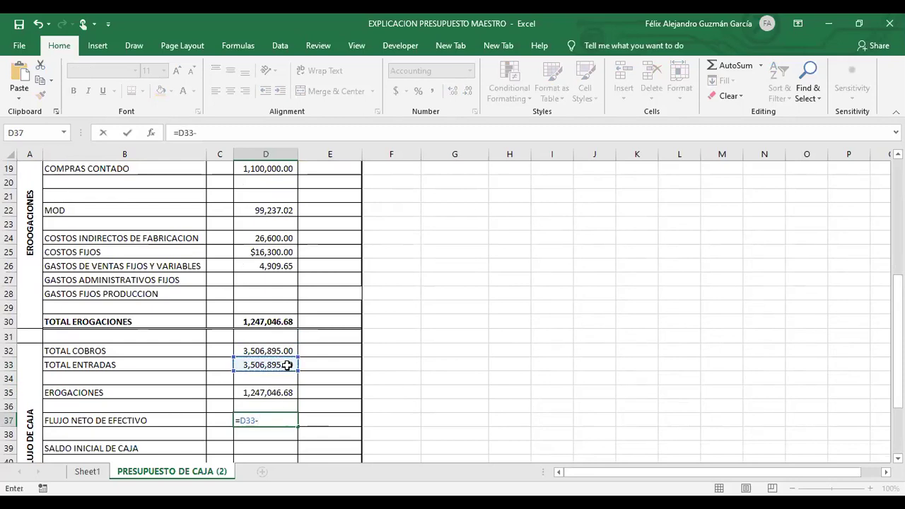
click(288, 391)
key(Return)
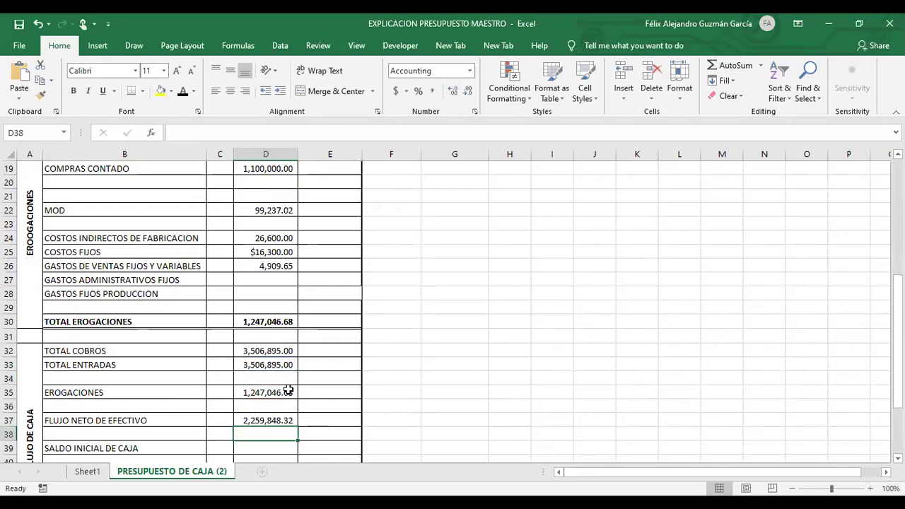
Check the cash balance assumption for 1 de enero and set SALDO INICIAL DE CAJA in D39 to 500000.
scroll(288, 391, down, 1)
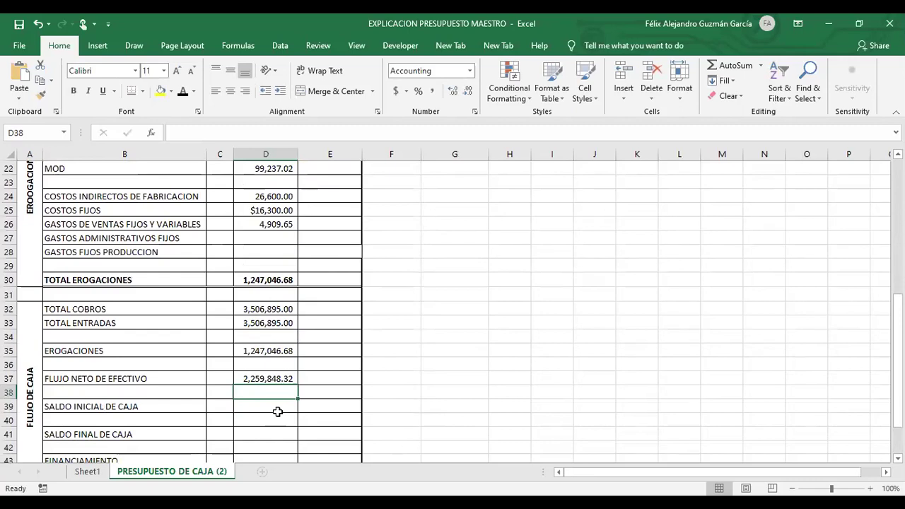
click(277, 411)
scroll(438, 384, up, 7)
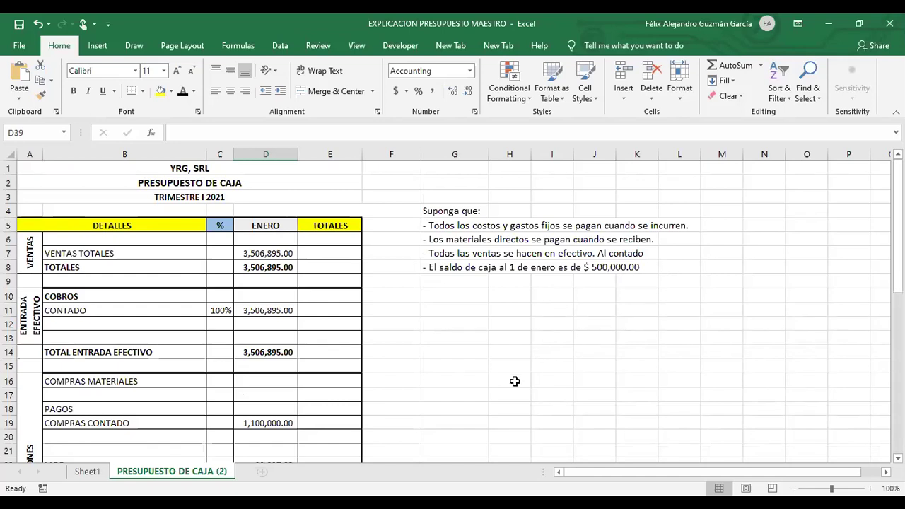
scroll(452, 387, down, 5)
scroll(297, 399, down, 3)
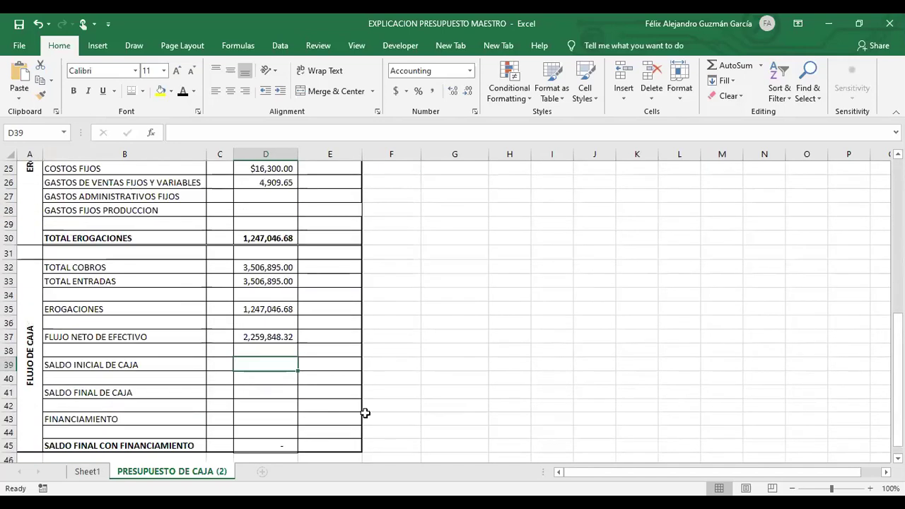
text(500)
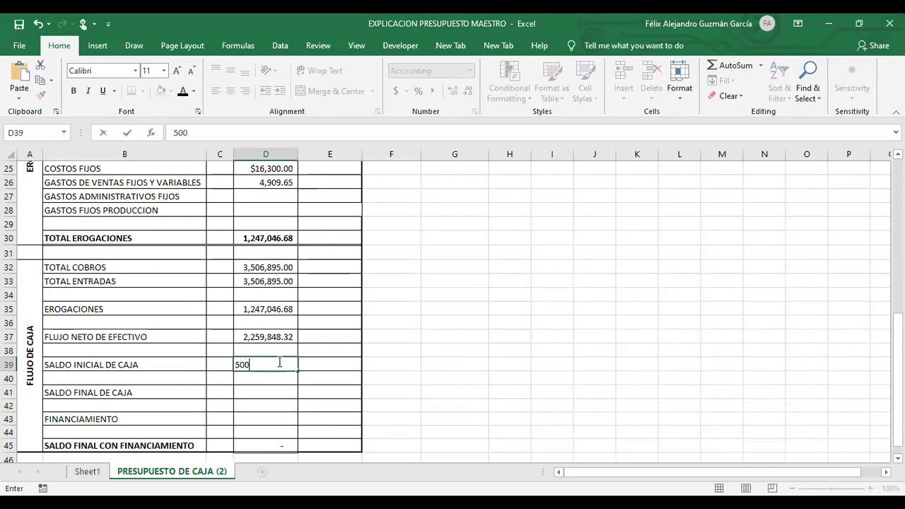
text(000)
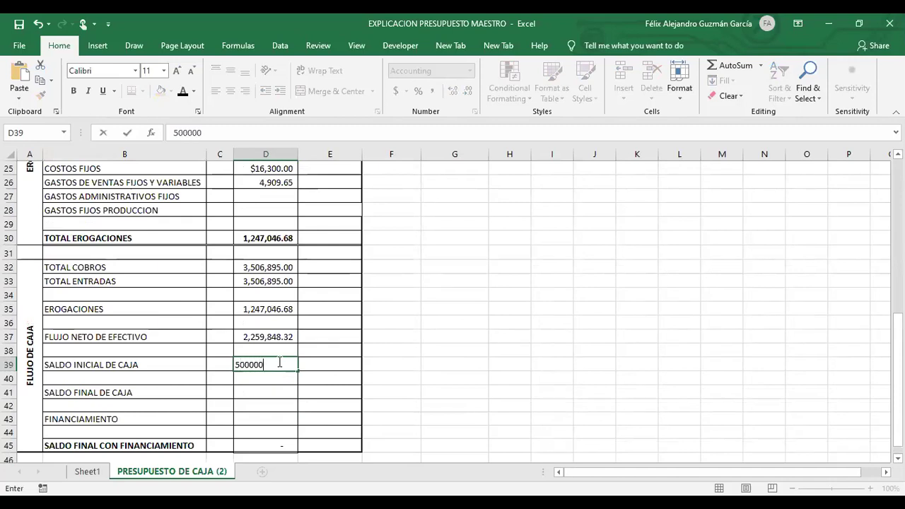
key(Return)
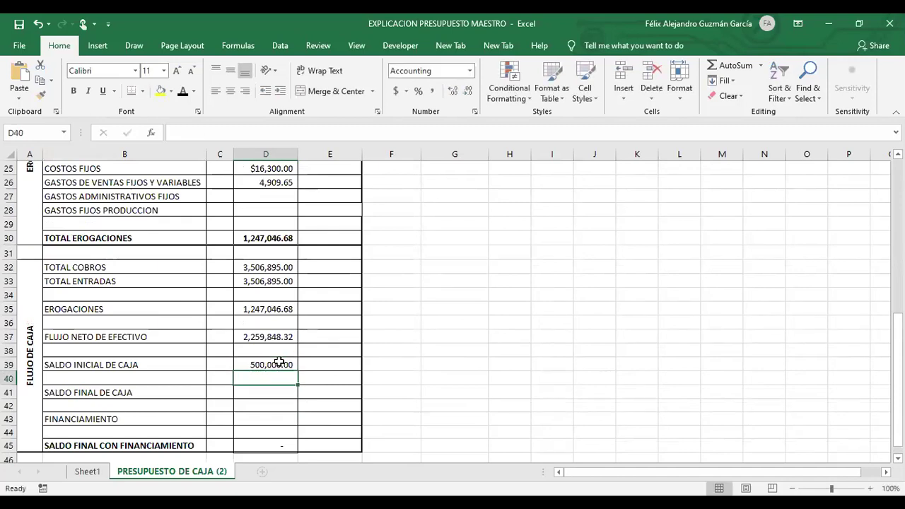
Calculate SALDO FINAL DE CAJA in D41 as FLUJO NETO DE EFECTIVO plus SALDO INICIAL DE CAJA with =D37+D39.
click(265, 391)
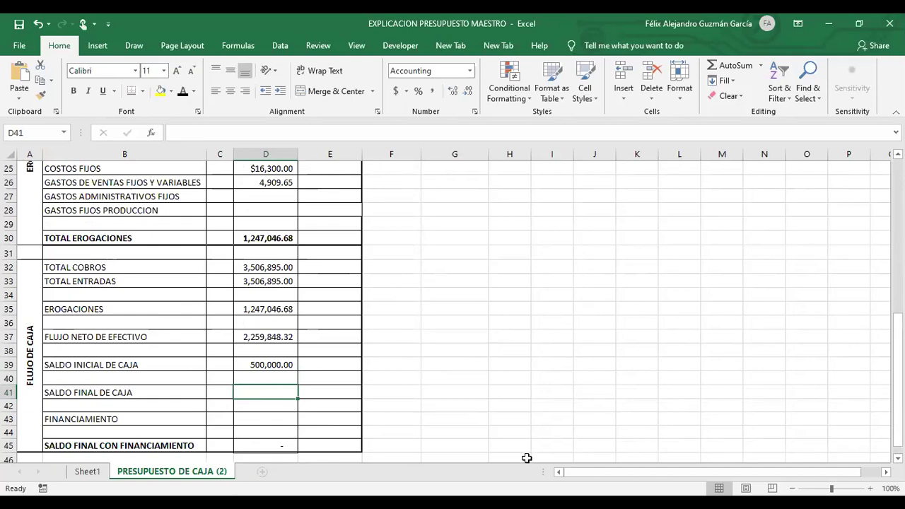
text(=)
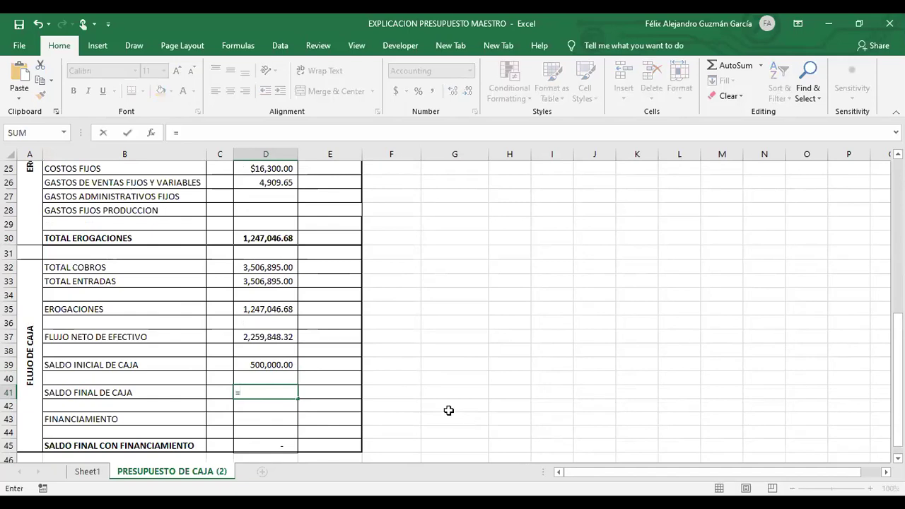
click(269, 333)
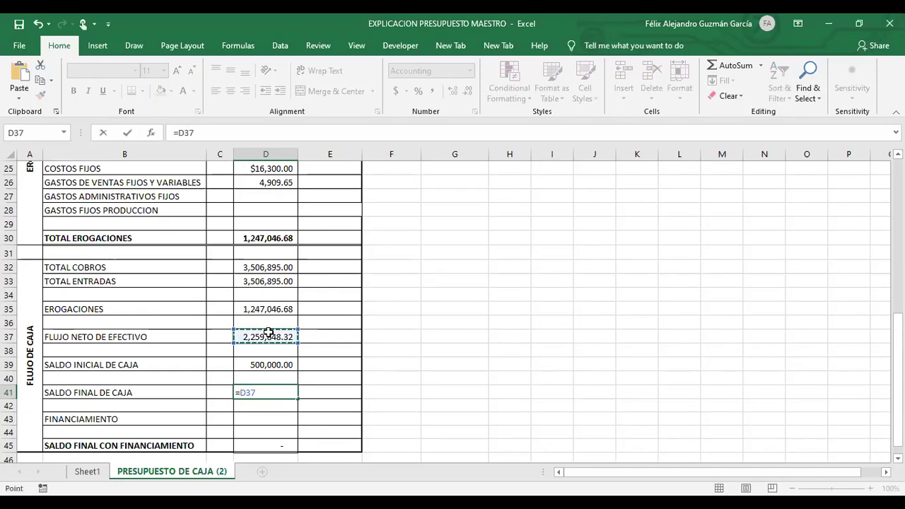
text(+)
click(249, 365)
key(Return)
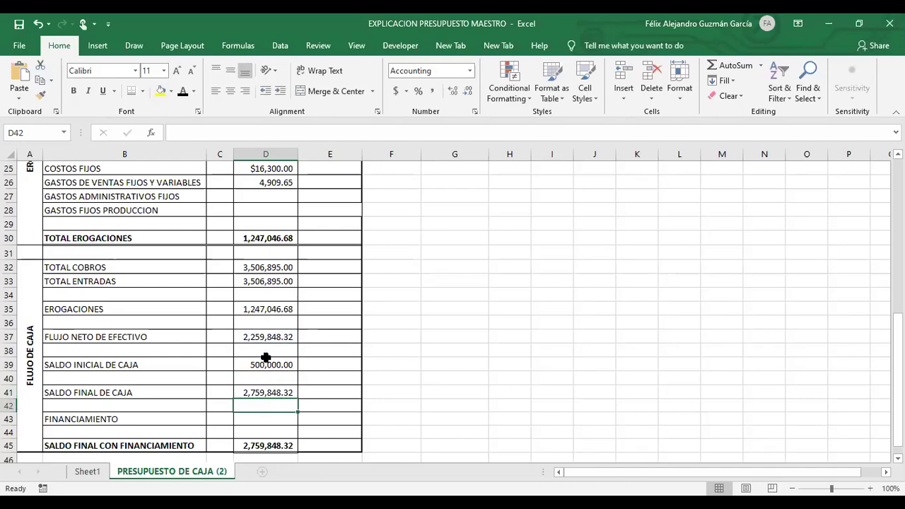
Review the ENERO cash flow cells from TOTAL ENTRADAS to SALDO FINAL DE CAJA, plus the FINANCIAMIENTO row.
click(271, 337)
click(281, 280)
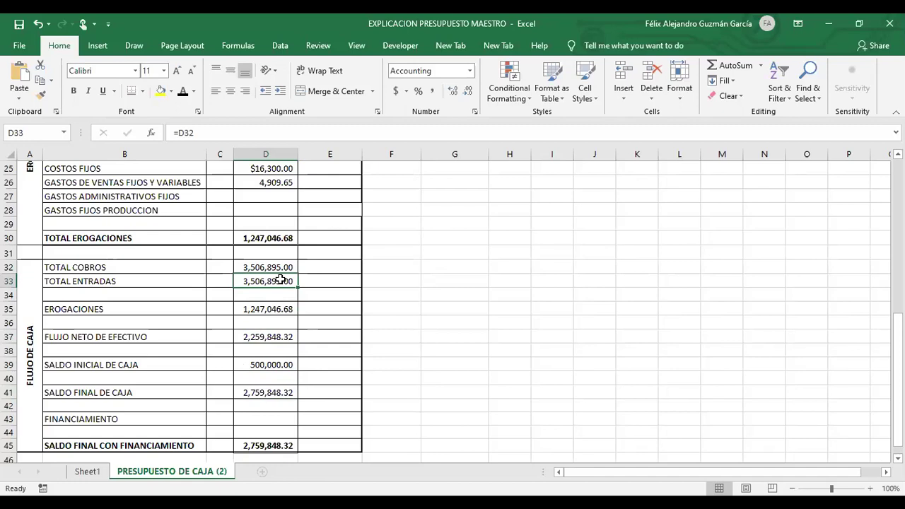
click(292, 310)
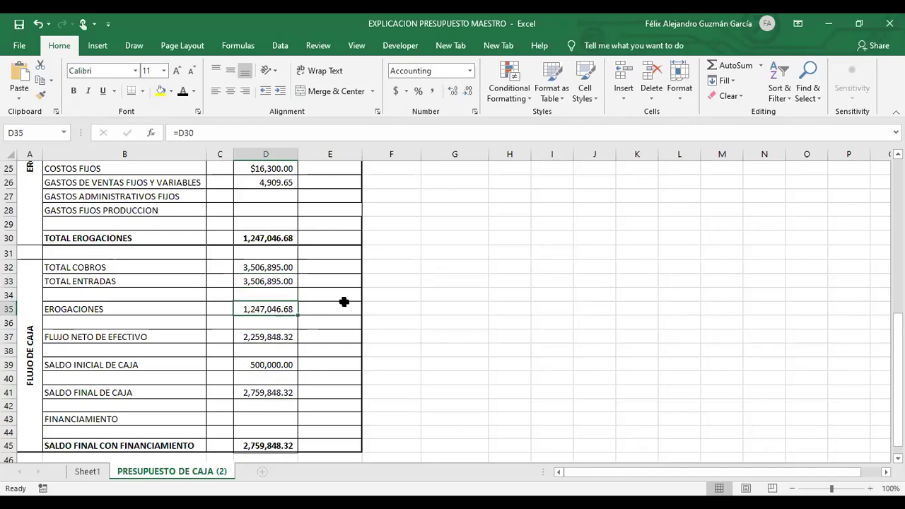
click(249, 279)
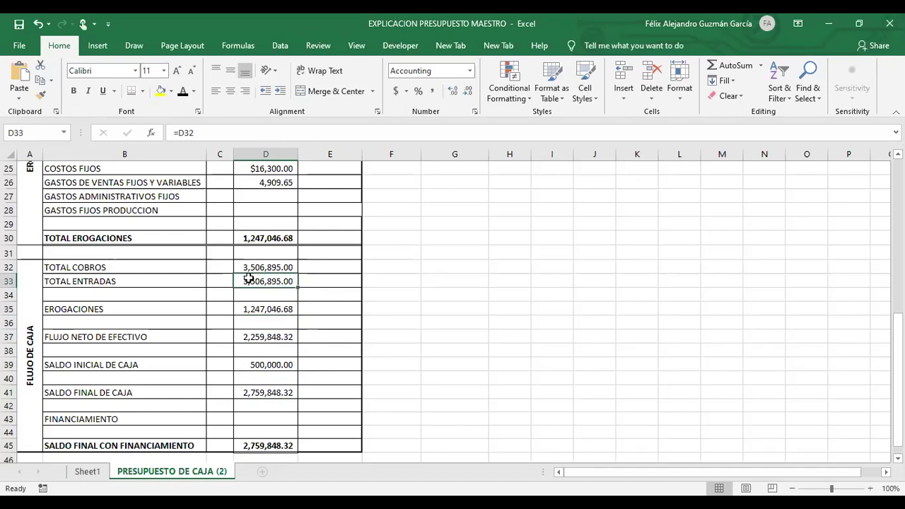
click(254, 307)
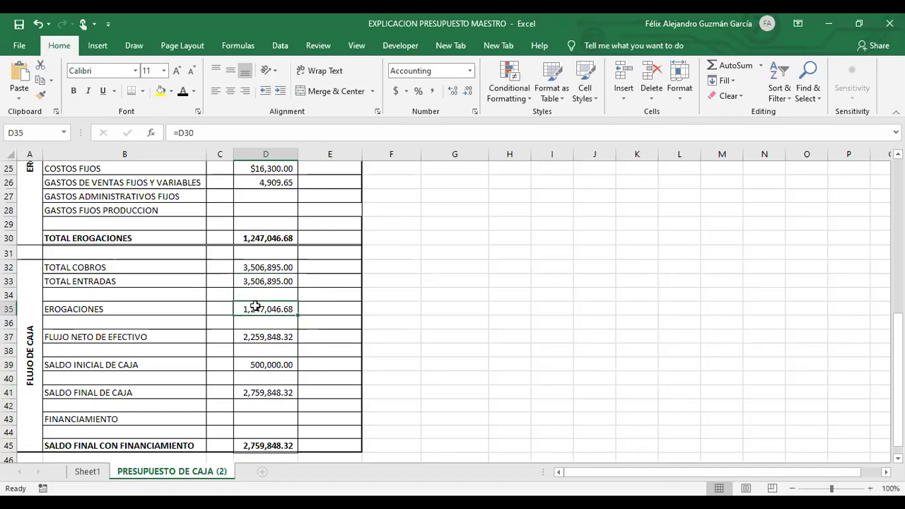
click(280, 342)
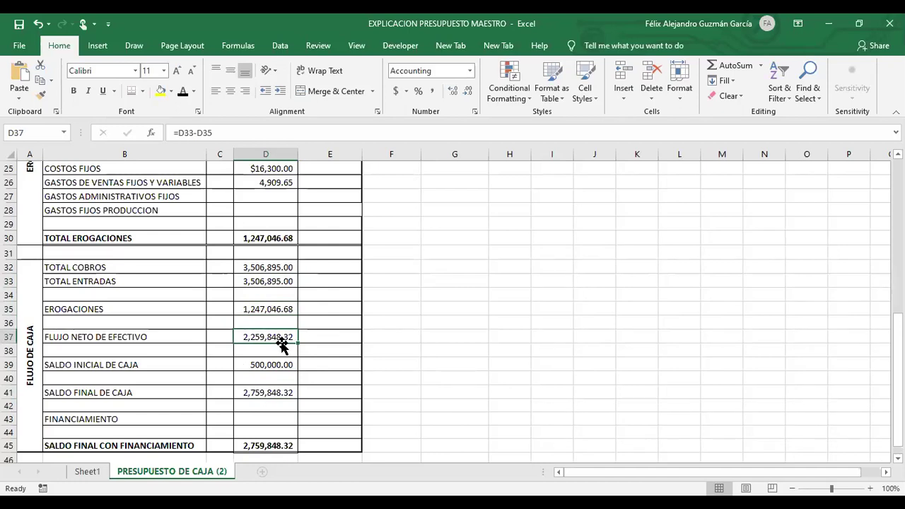
click(284, 364)
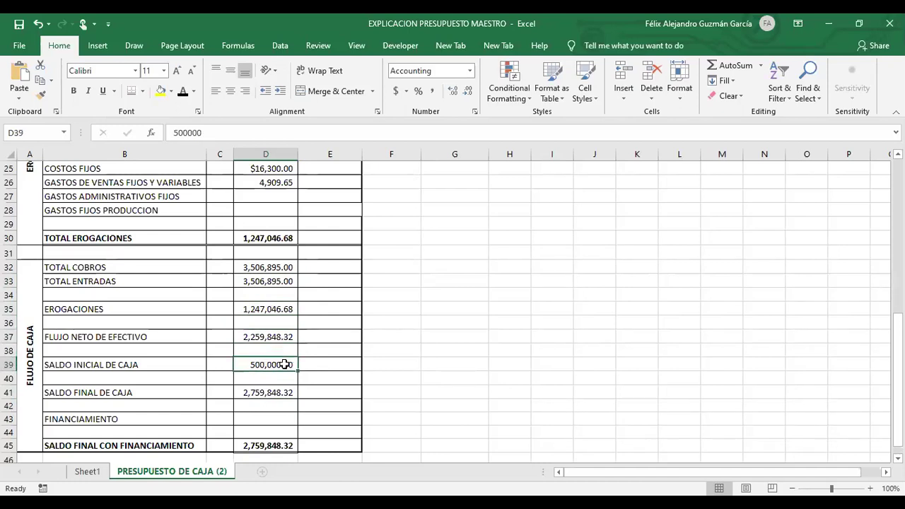
click(284, 335)
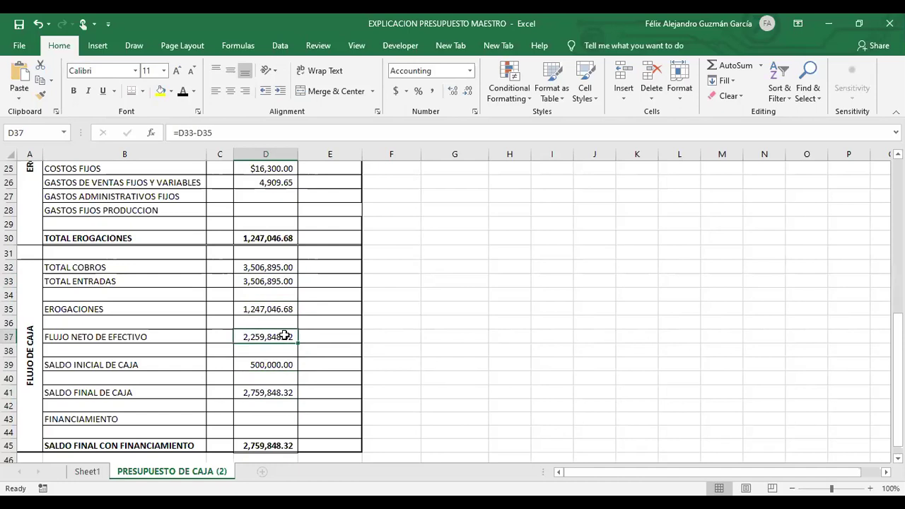
click(282, 362)
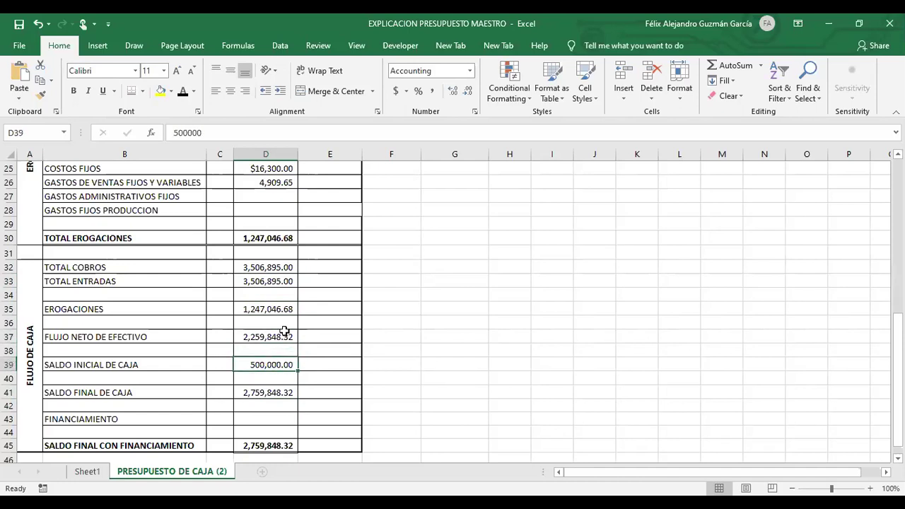
click(286, 398)
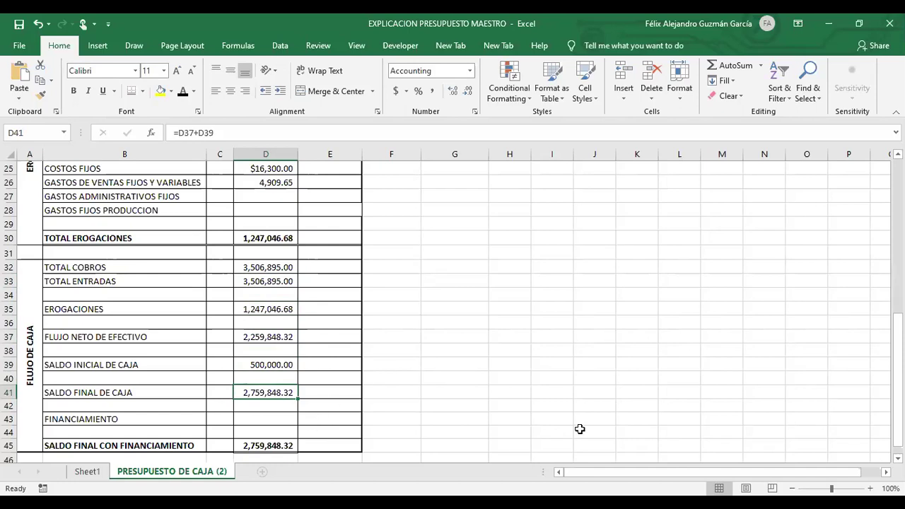
click(95, 422)
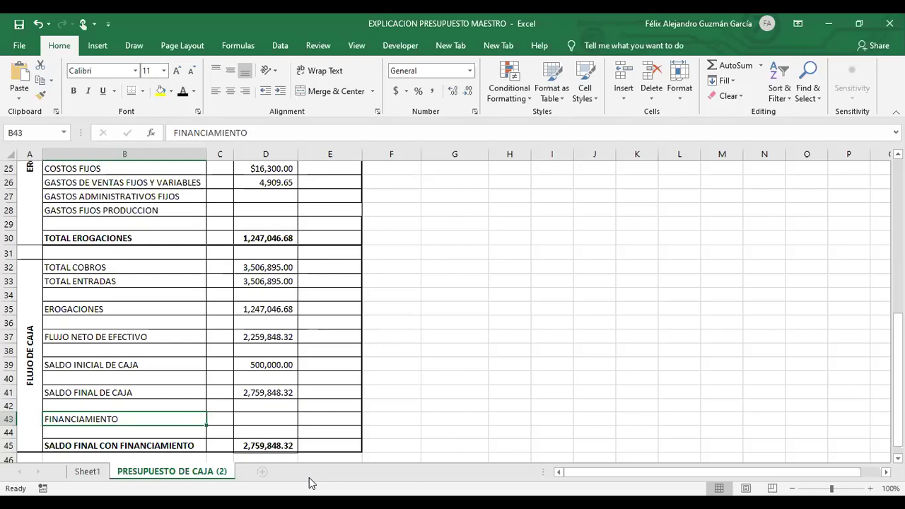
Overwrite EROGACIONES in D35 with a test amount of 4500000 and check its effect on SALDO FINAL DE CAJA.
click(263, 301)
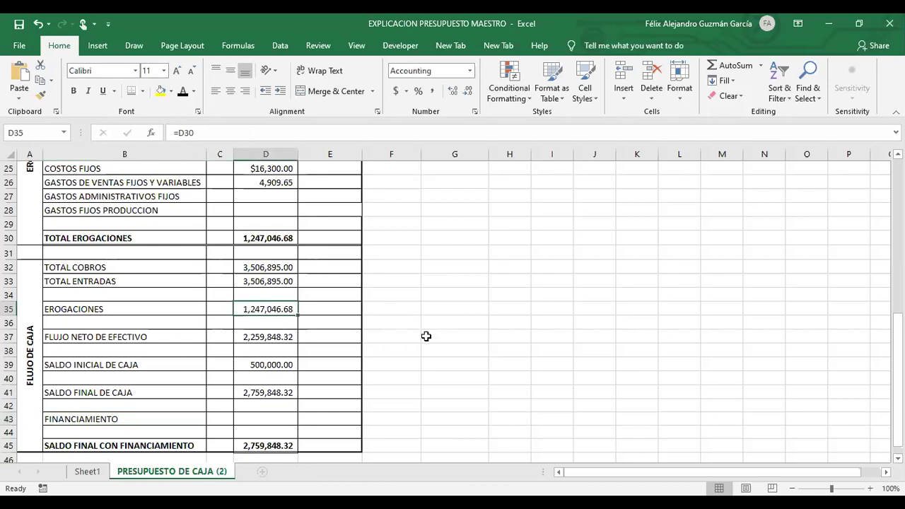
text(450000)
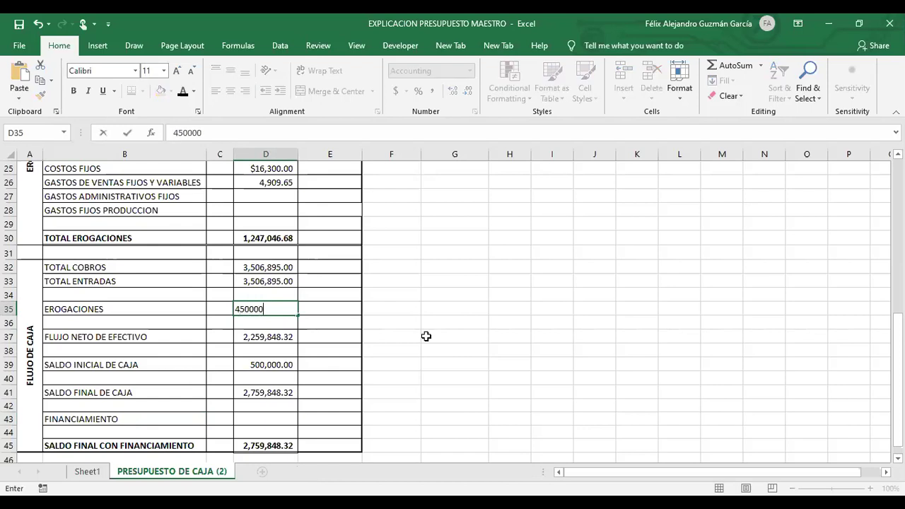
key(Return)
key(Up)
click(233, 135)
text(0)
key(Return)
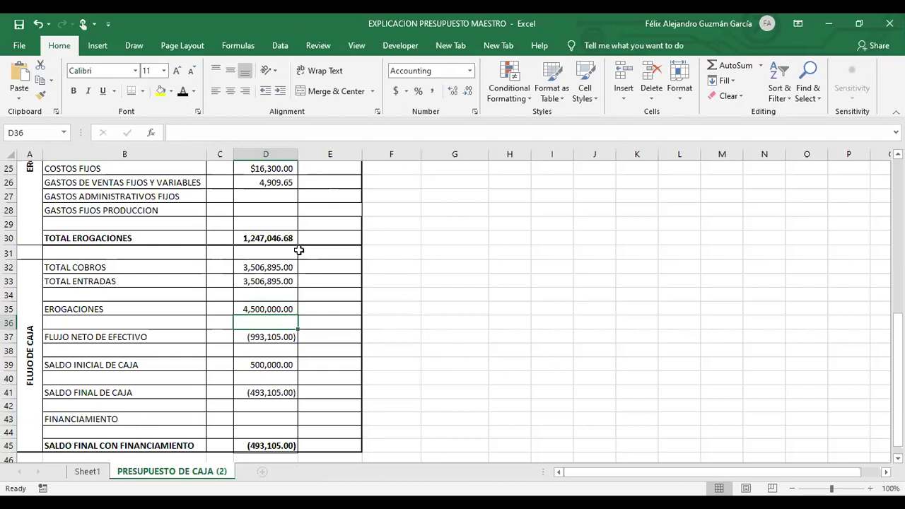
click(277, 347)
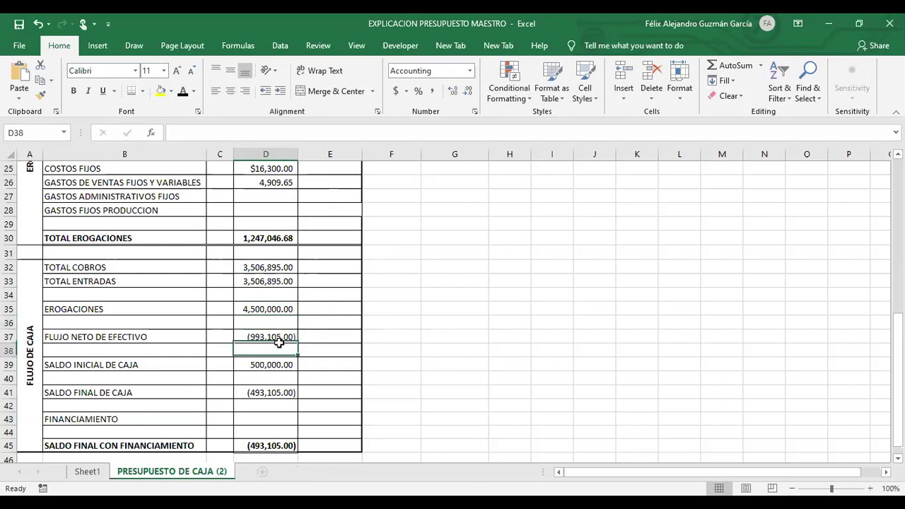
click(286, 309)
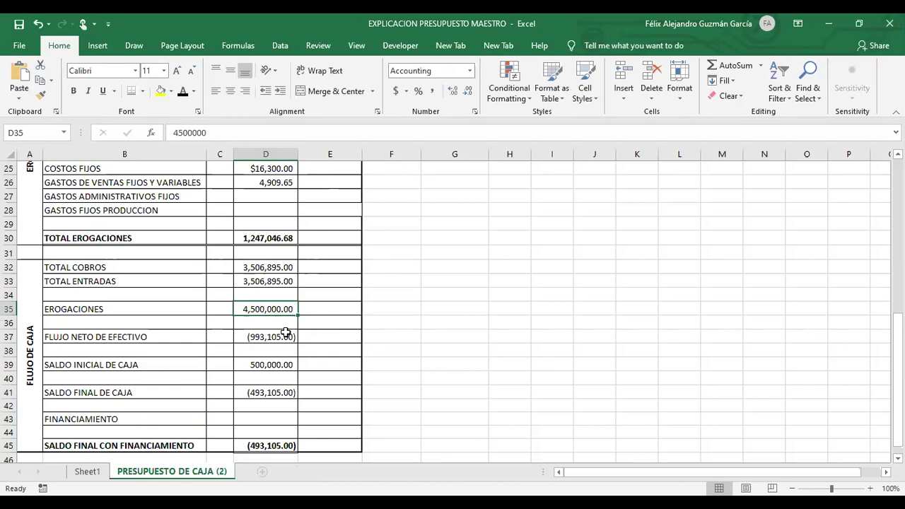
click(292, 396)
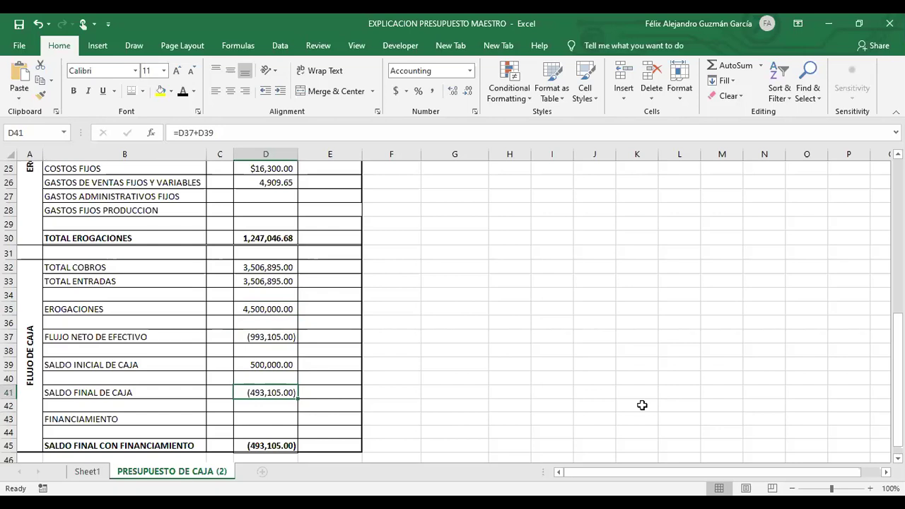
Set the ENERO amount of FINANCIAMIENTO in D43 to 1,000,000.
click(275, 415)
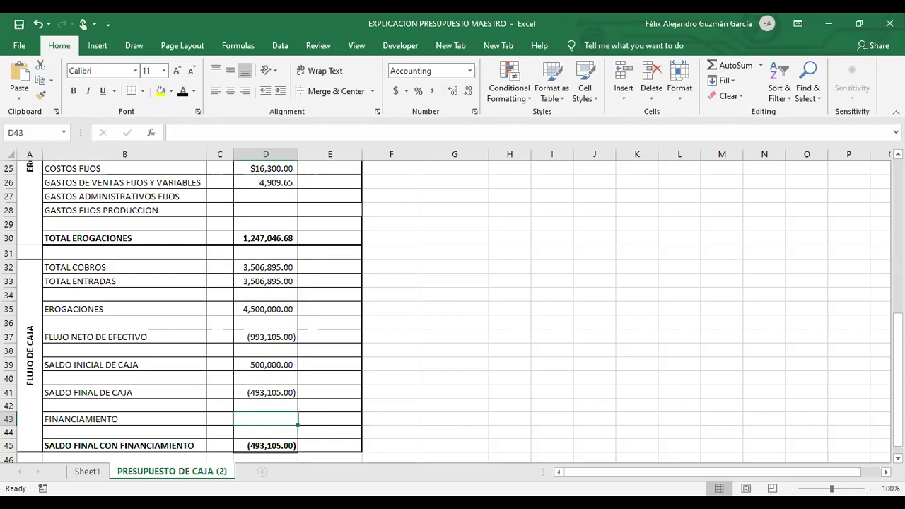
text(1)
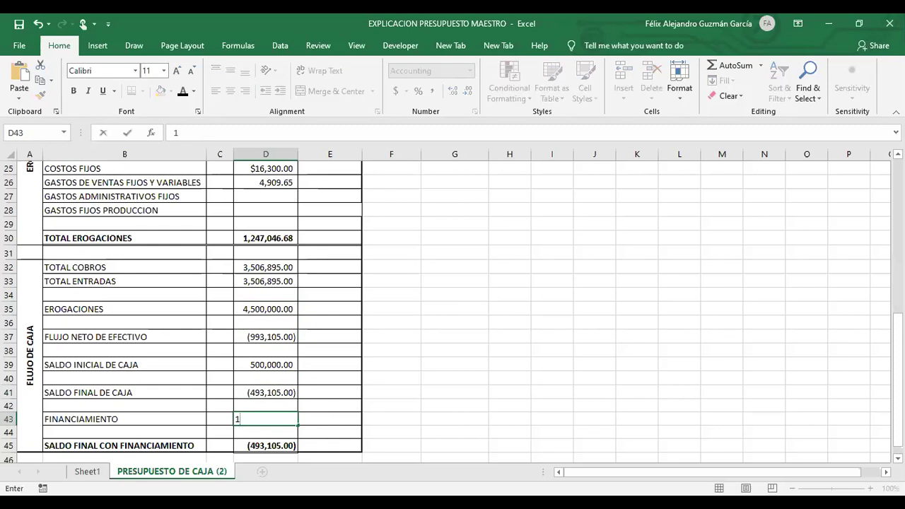
text(00000)
key(Return)
key(Up)
scroll(272, 176, down, 1)
click(242, 132)
text(0)
key(Return)
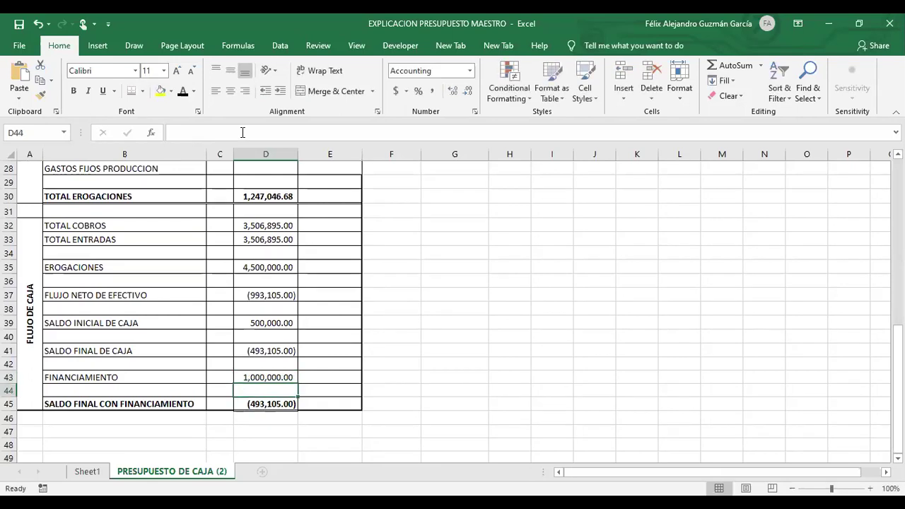
Replace the formula of SALDO FINAL CON FINANCIAMIENTO in D45 with =D41+D43, adding FINANCIAMIENTO to SALDO FINAL DE CAJA.
click(485, 364)
click(273, 402)
key(Delete)
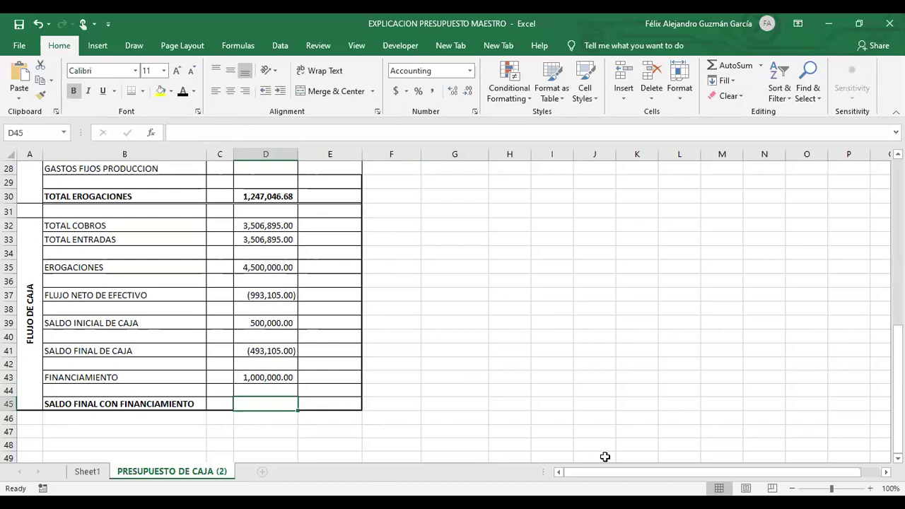
text(=)
click(283, 352)
text(+)
click(286, 377)
key(Return)
click(519, 390)
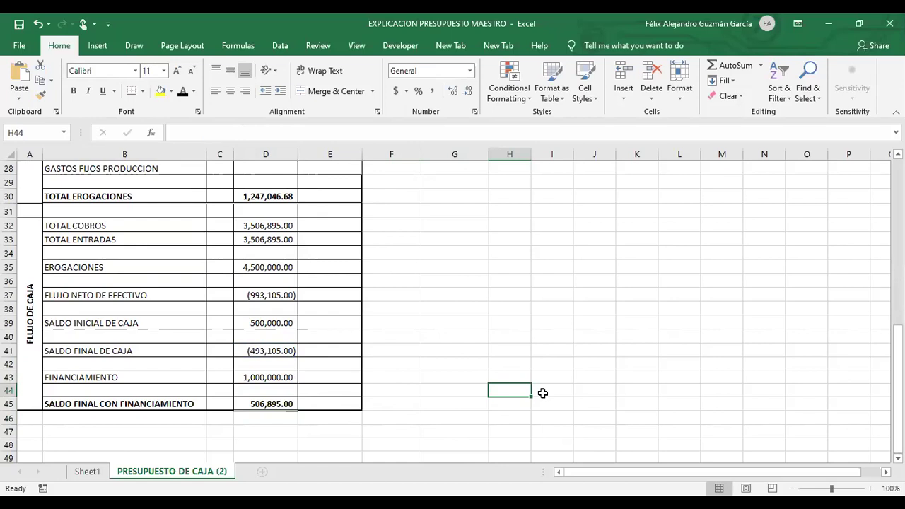
click(260, 406)
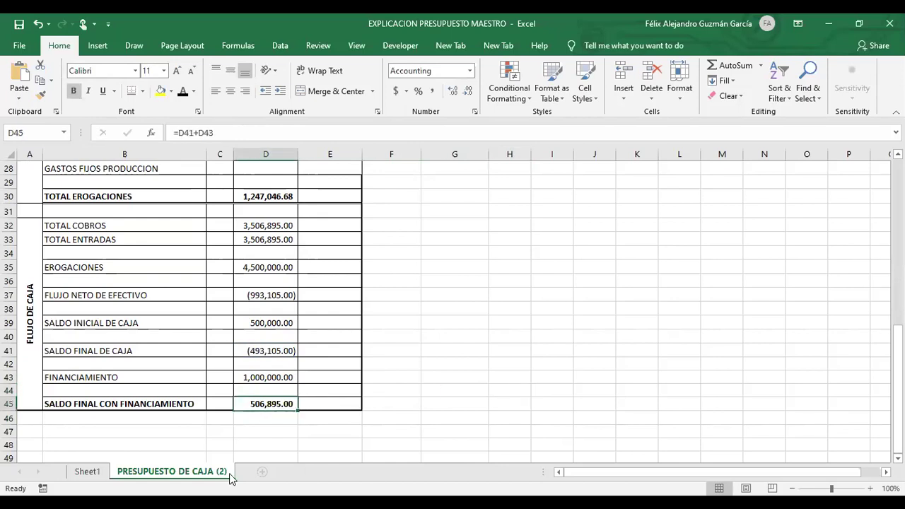
click(254, 295)
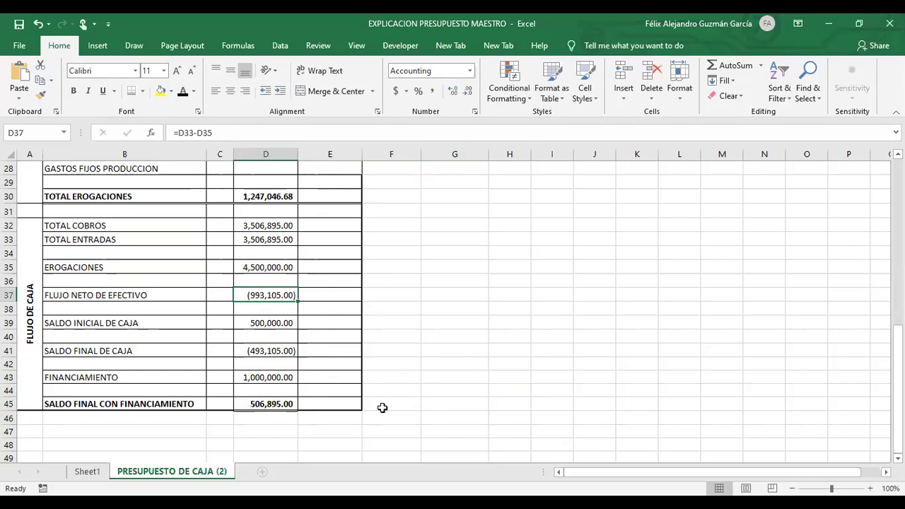
text(=)
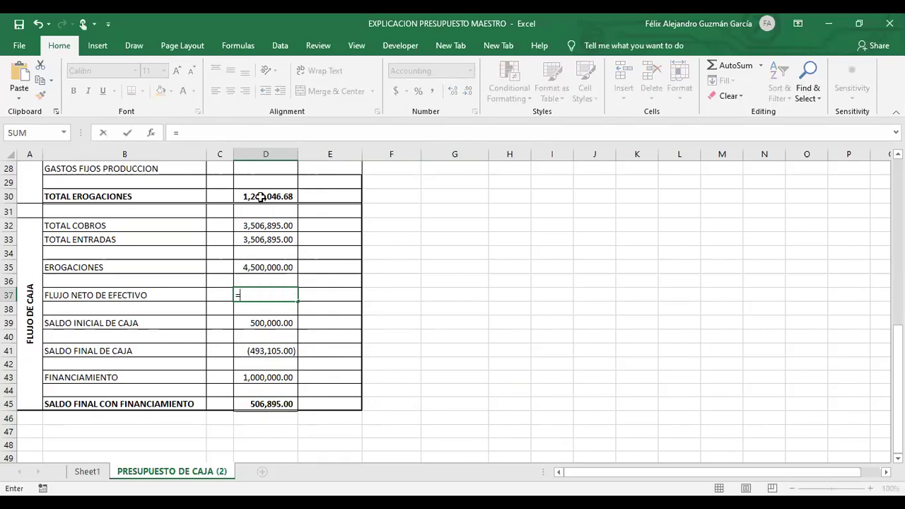
key(BackSpace)
Relink EROGACIONES in D35 to the ENERO amount of TOTAL EROGACIONES with =D30.
click(285, 268)
text(=)
click(281, 195)
key(Return)
Calculate FLUJO NETO DE EFECTIVO in D37 as TOTAL ENTRADAS minus EROGACIONES with =D33-D35.
click(275, 297)
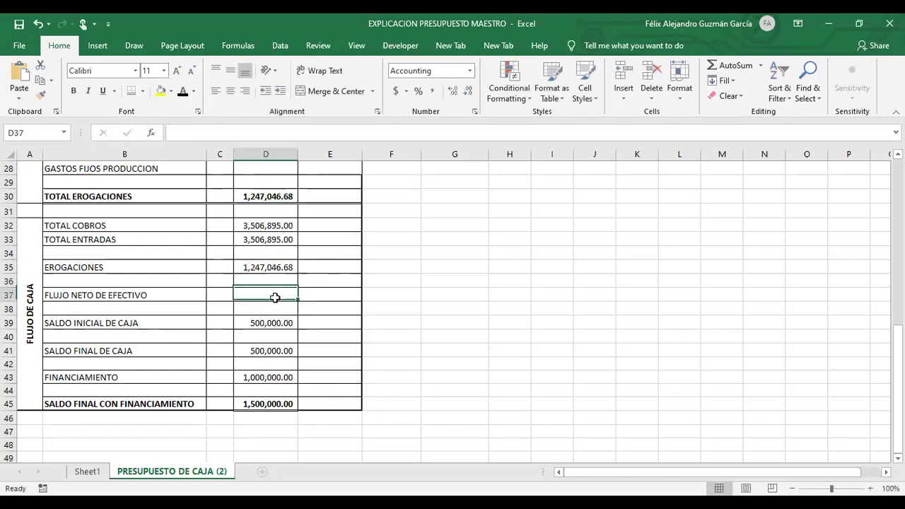
text(=)
click(277, 240)
text(-)
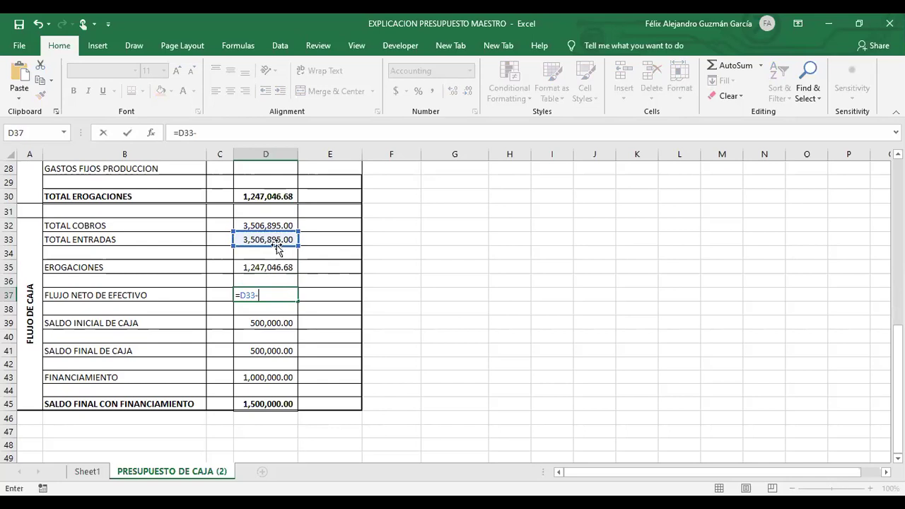
click(280, 270)
key(Return)
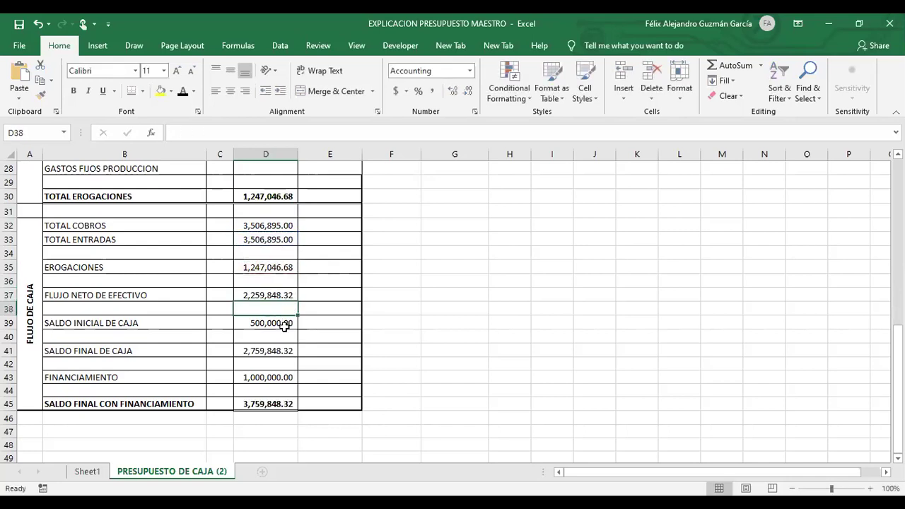
Clear the ENERO amount of FINANCIAMIENTO in D43 and set it to 0.
click(284, 352)
click(285, 362)
click(278, 379)
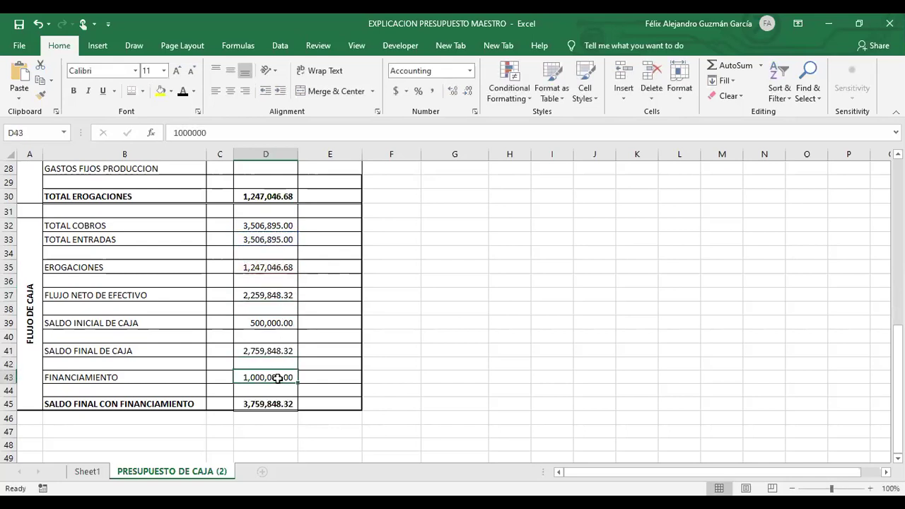
key(Delete)
click(447, 406)
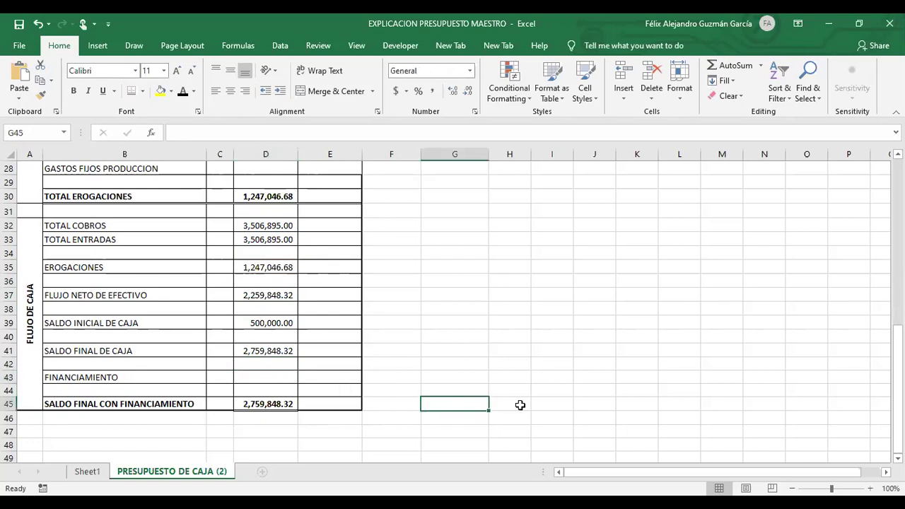
click(281, 378)
text(0)
key(Return)
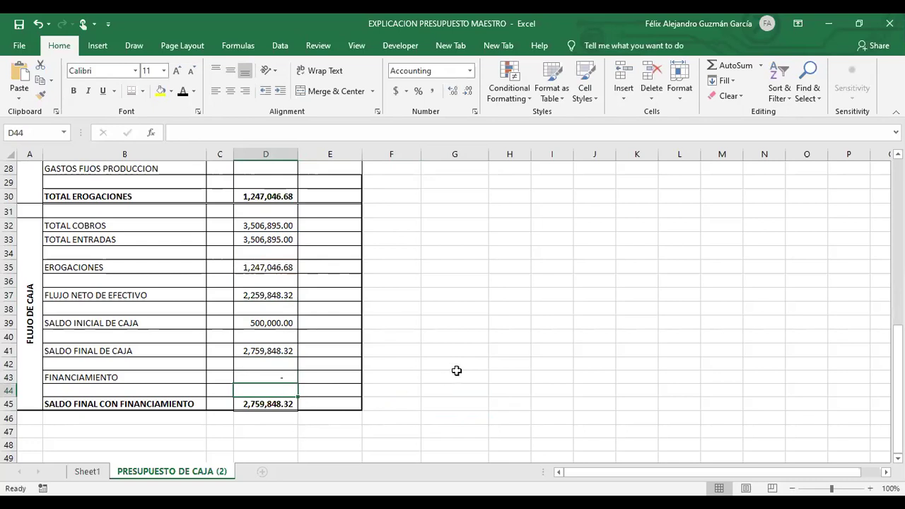
Review the ENERO figures of the cash budget from VENTAS through FLUJO DE CAJA, including SALDO INICIAL DE CAJA.
scroll(456, 370, up, 1)
scroll(170, 373, up, 8)
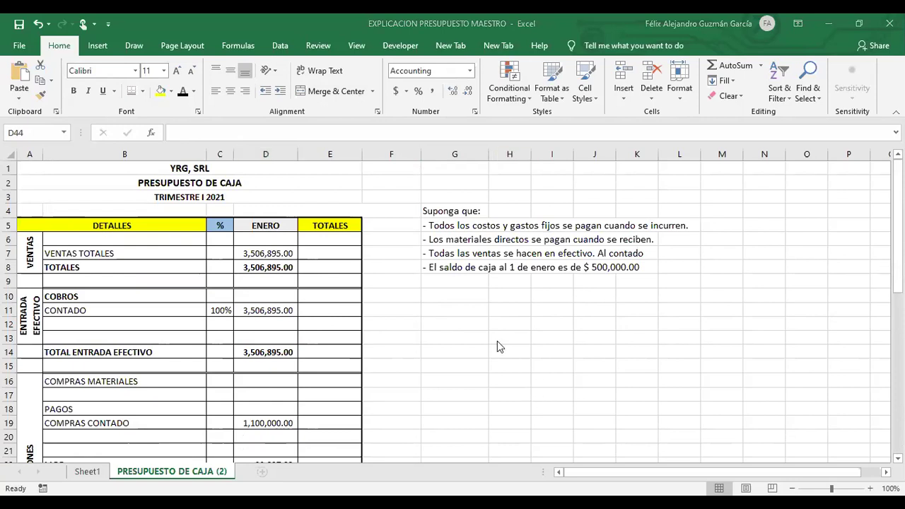
scroll(496, 340, down, 1)
scroll(497, 341, down, 1)
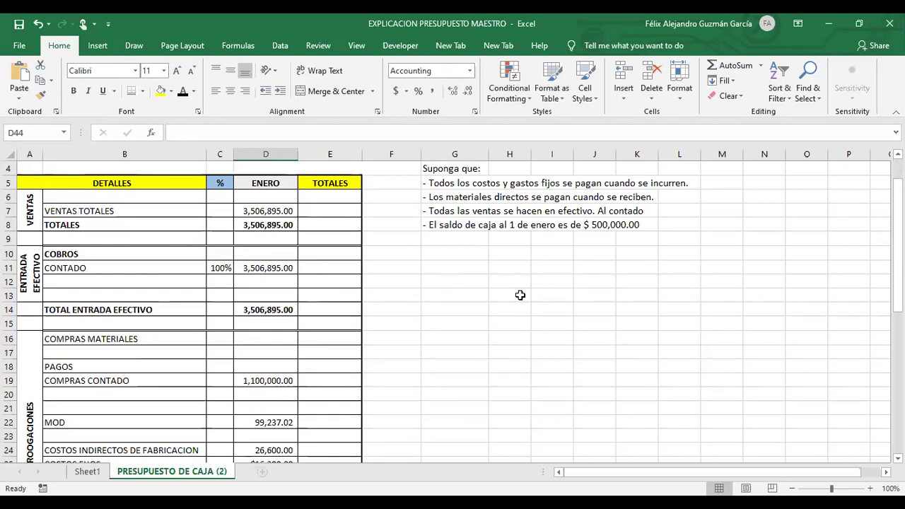
scroll(382, 349, down, 7)
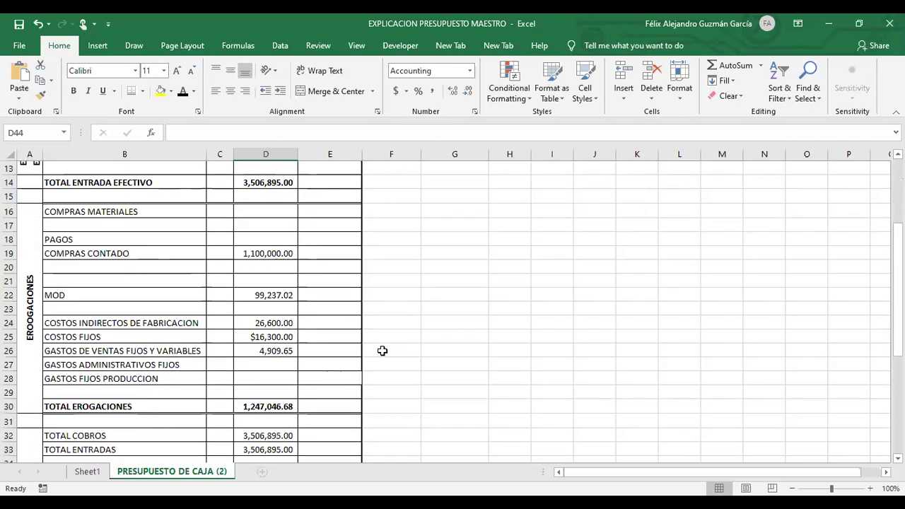
click(283, 370)
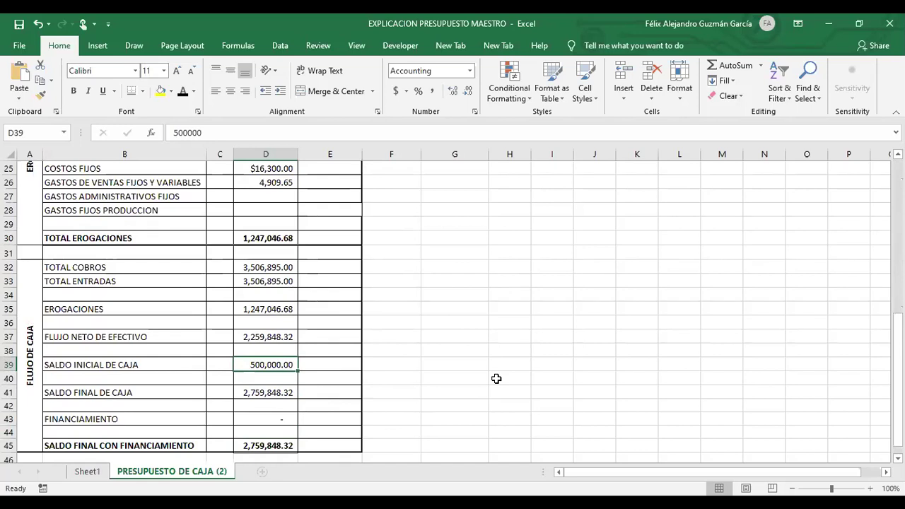
scroll(290, 396, up, 8)
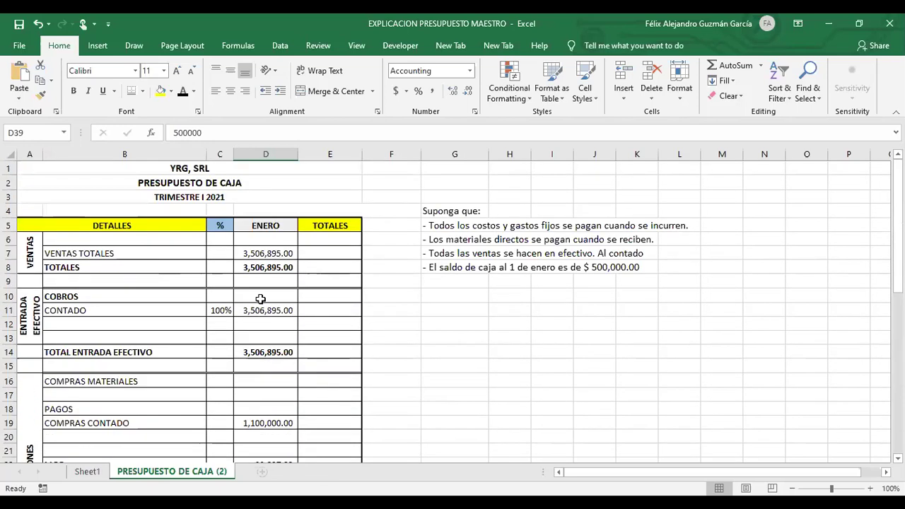
scroll(262, 281, down, 1)
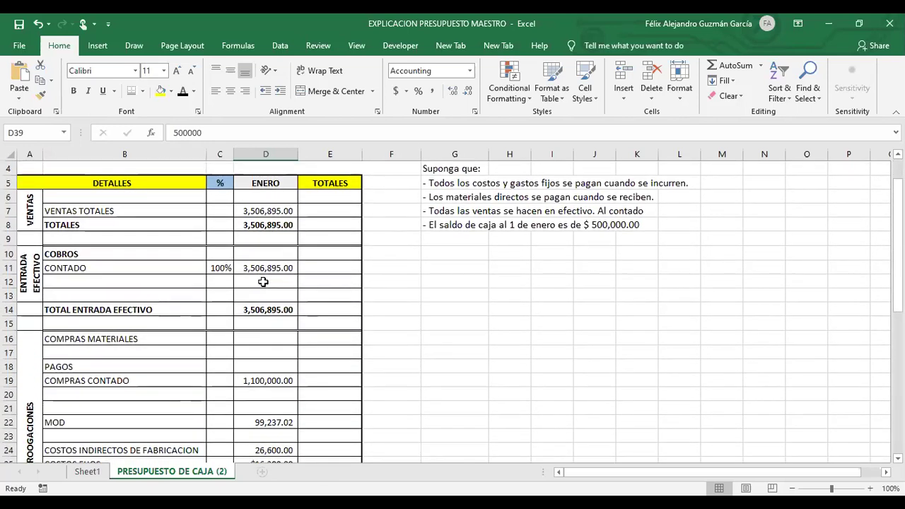
scroll(268, 297, down, 2)
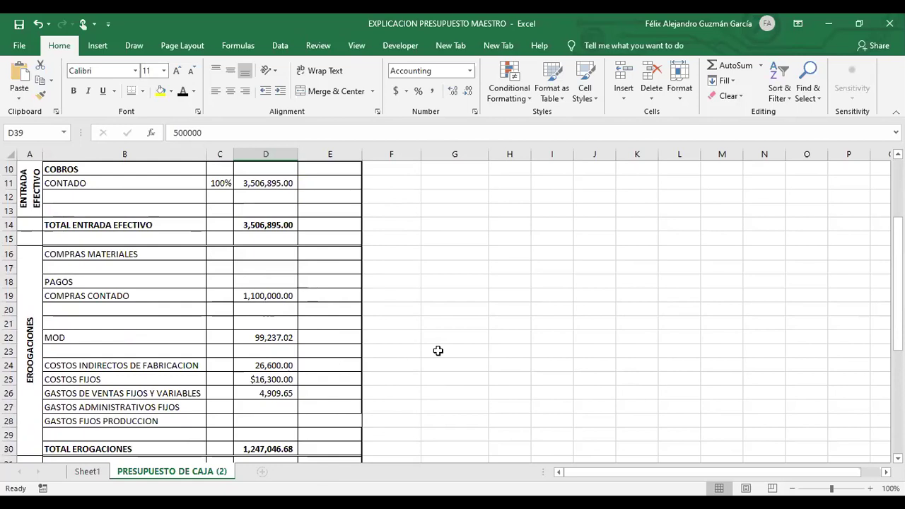
click(516, 359)
scroll(516, 359, up, 3)
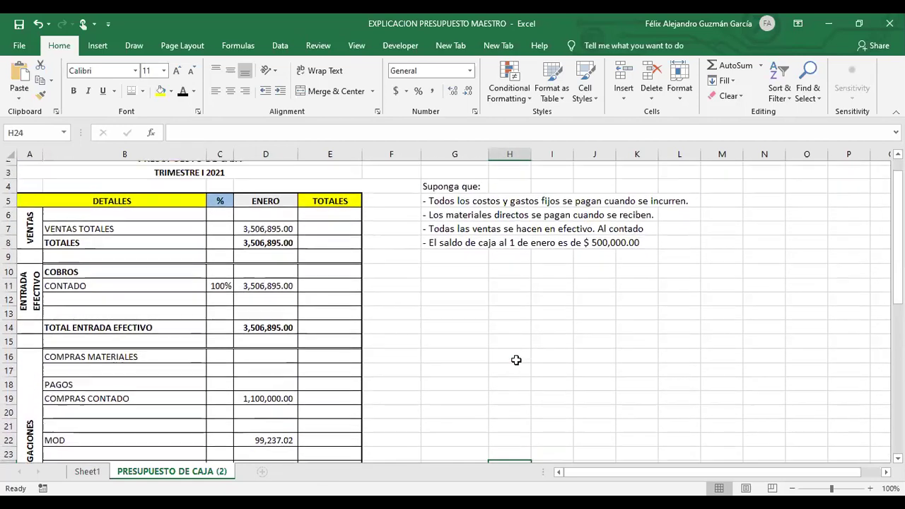
scroll(516, 360, up, 1)
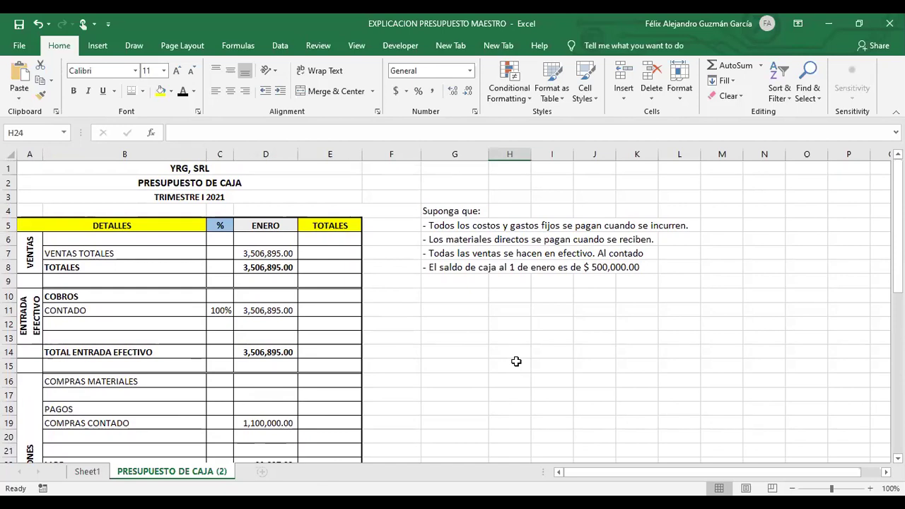
Examine the ENERO and TOTALES columns and the stated assumption about the opening cash balance in G8.
click(498, 362)
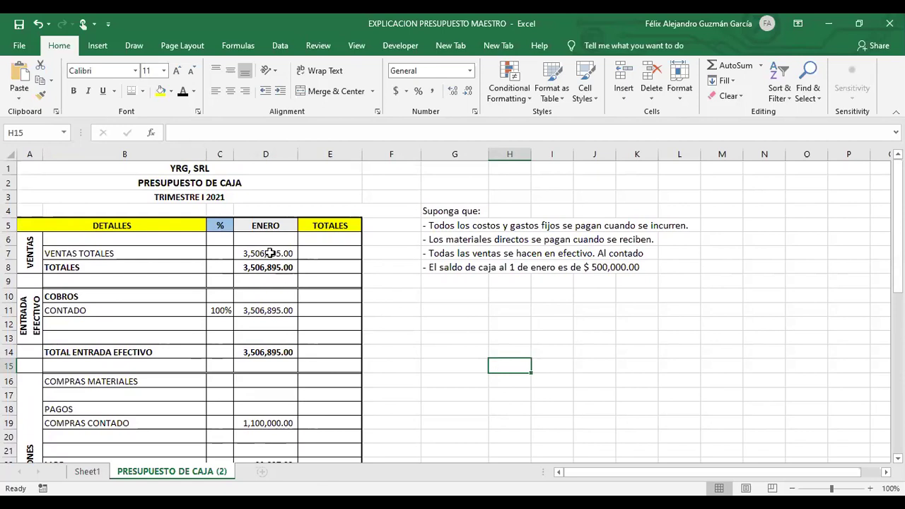
click(281, 225)
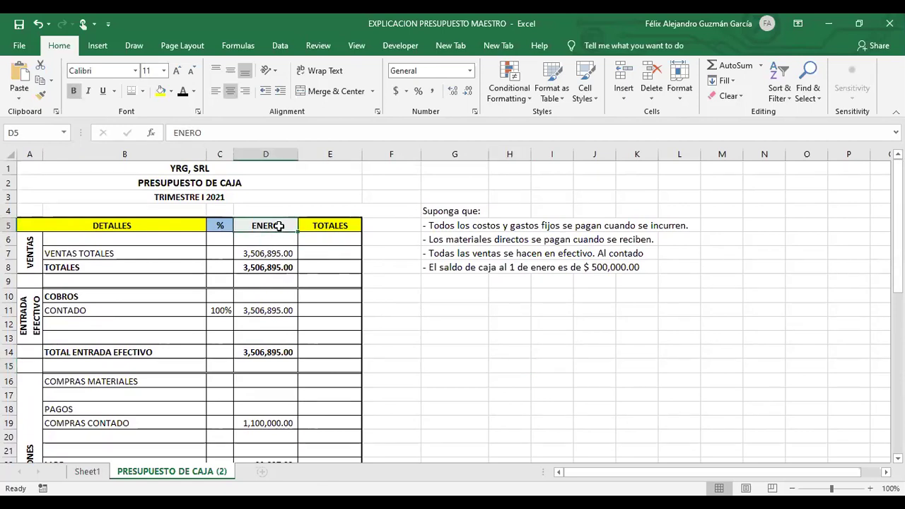
click(322, 227)
click(376, 231)
scroll(376, 268, down, 4)
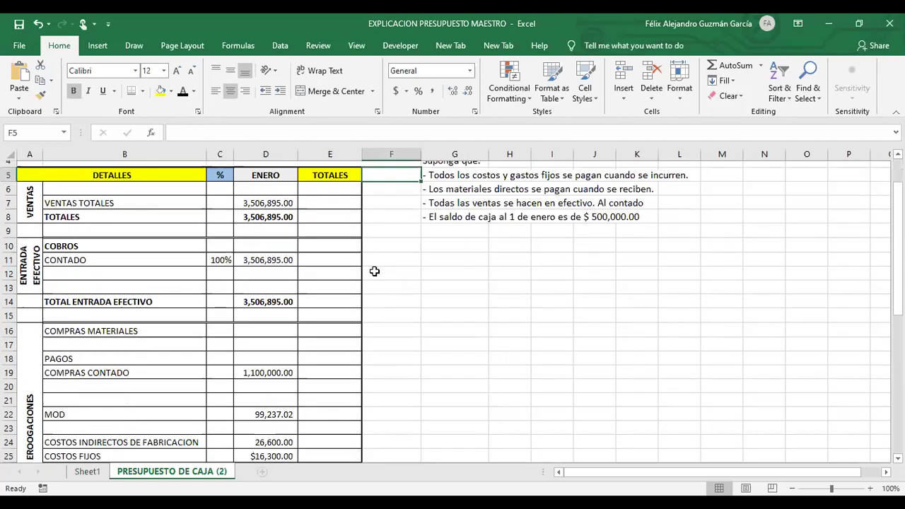
scroll(339, 339, down, 5)
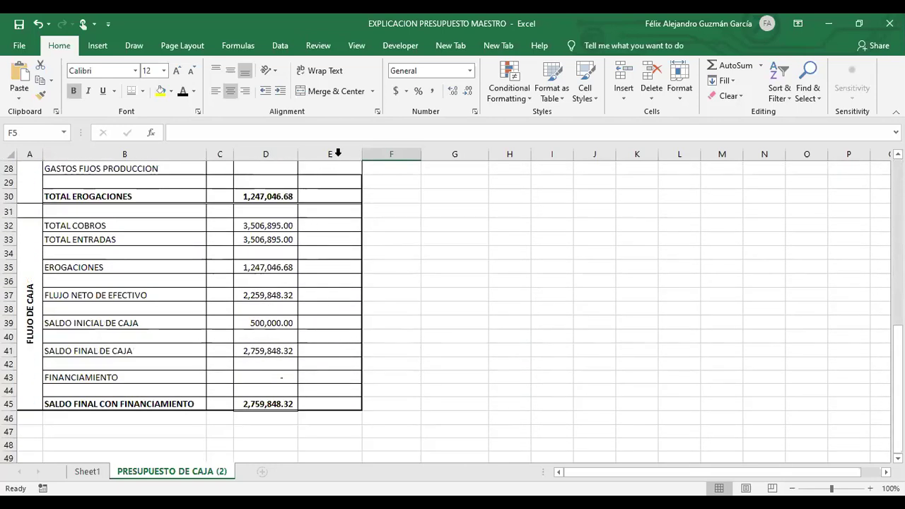
scroll(537, 283, up, 8)
scroll(537, 290, up, 1)
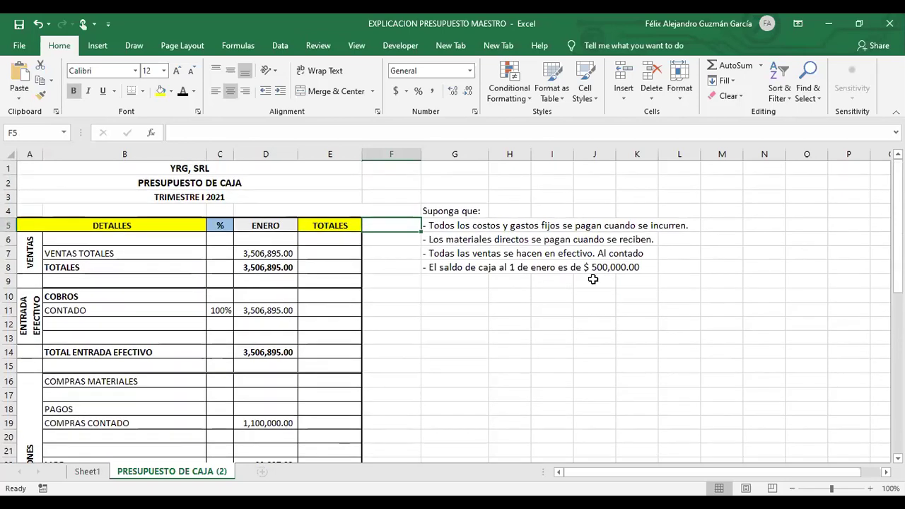
click(601, 270)
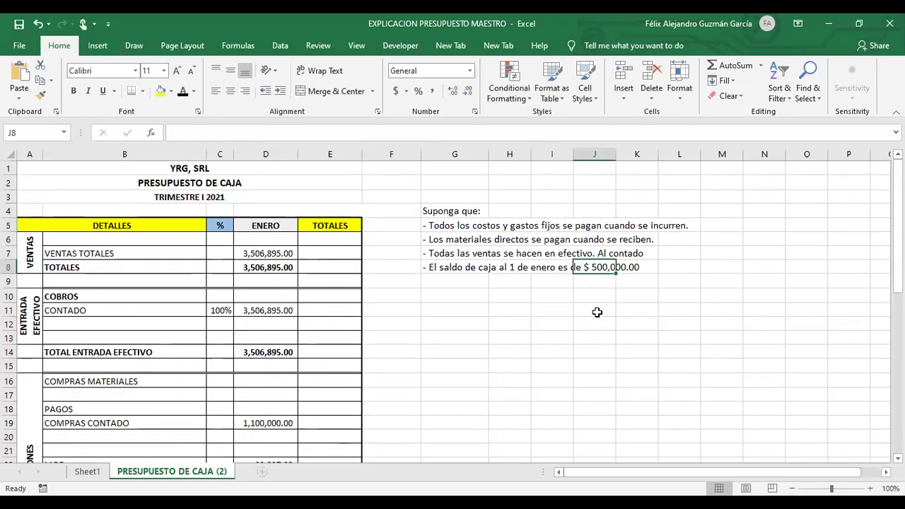
click(592, 331)
click(452, 268)
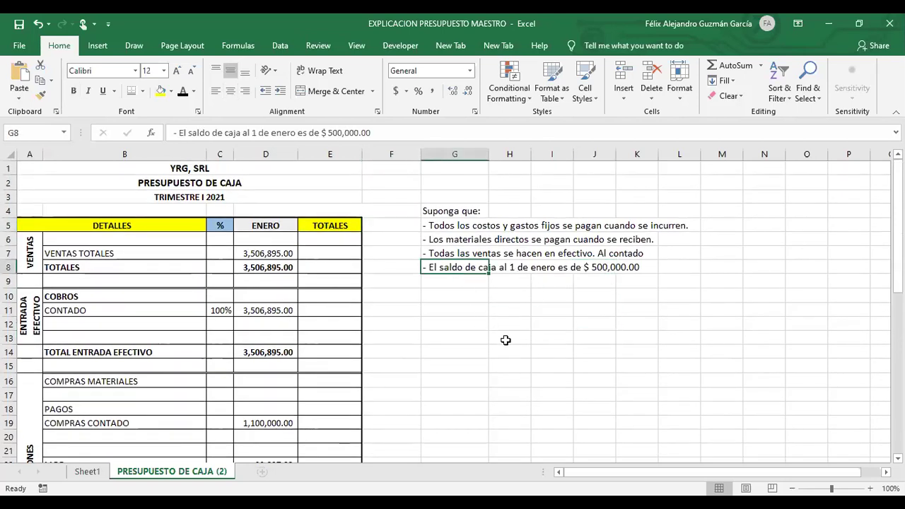
click(554, 362)
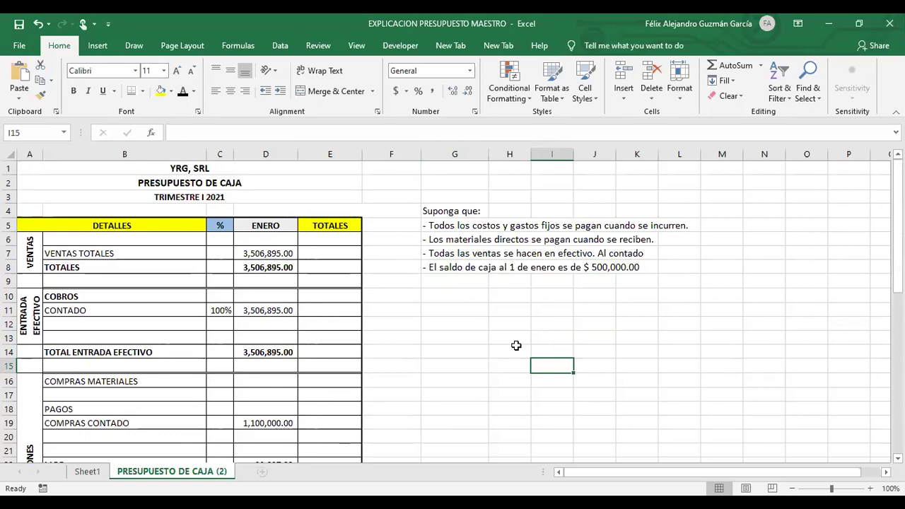
Link the TOTALES cell of VENTAS TOTALES in E7 to the ENERO amount with =D7.
scroll(467, 318, down, 1)
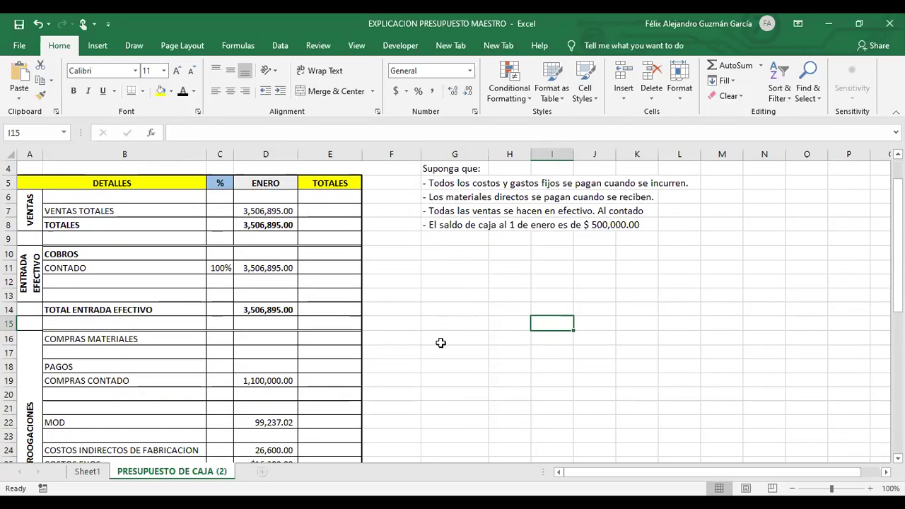
click(333, 153)
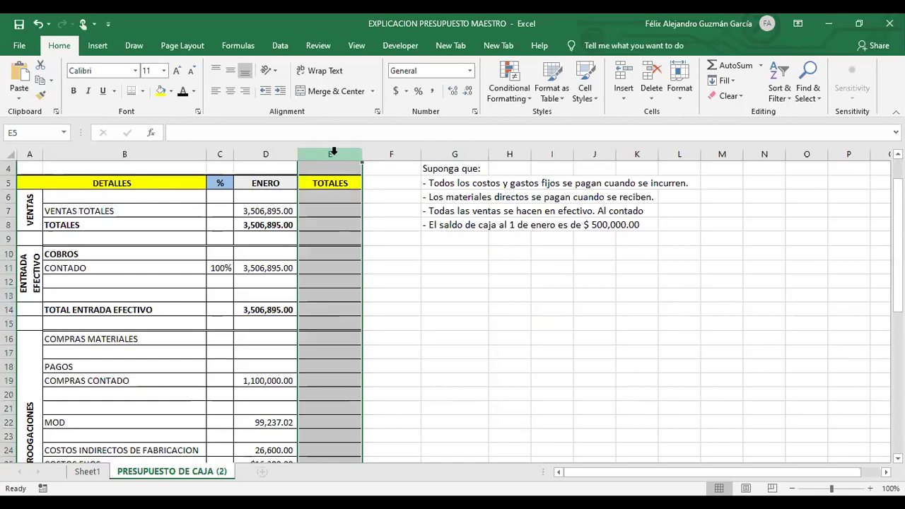
right_click(335, 154)
click(332, 214)
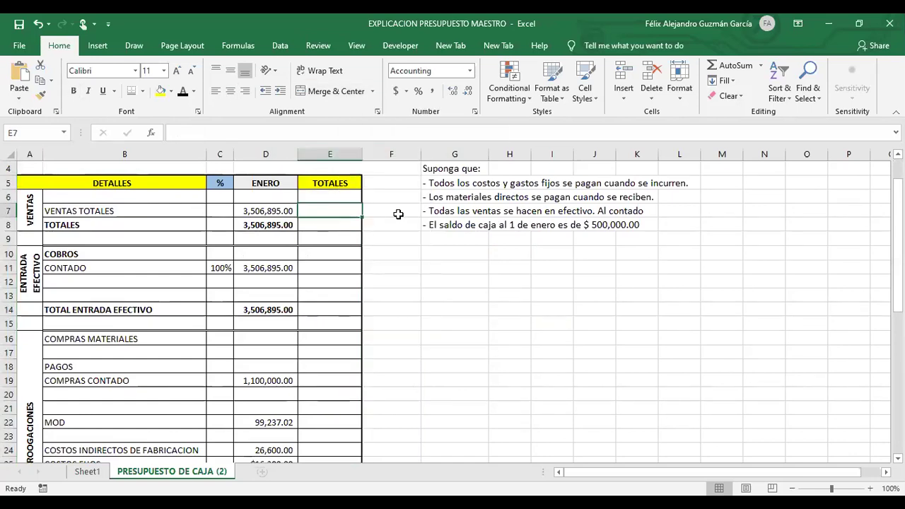
text(=)
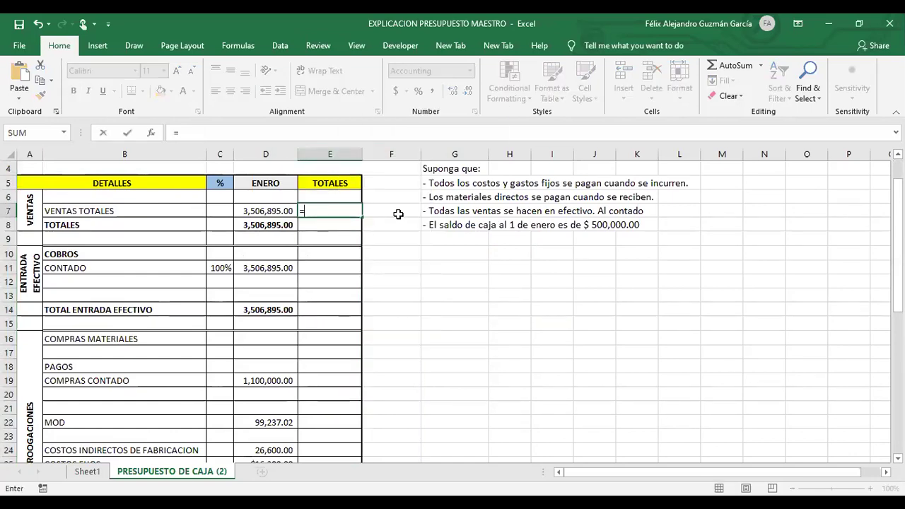
click(264, 210)
key(Return)
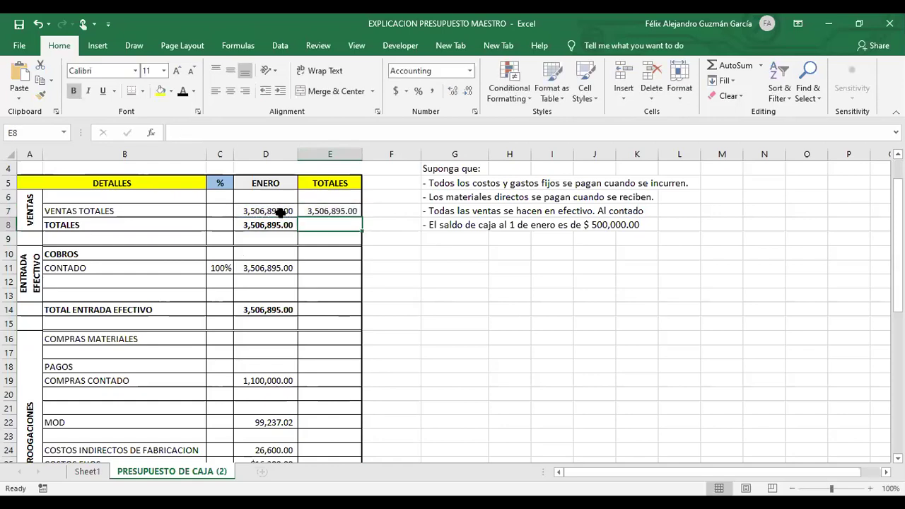
Fill the E7 formula down the TOTALES column through EROGACIONES in E35.
click(327, 212)
drag(360, 218, 323, 385)
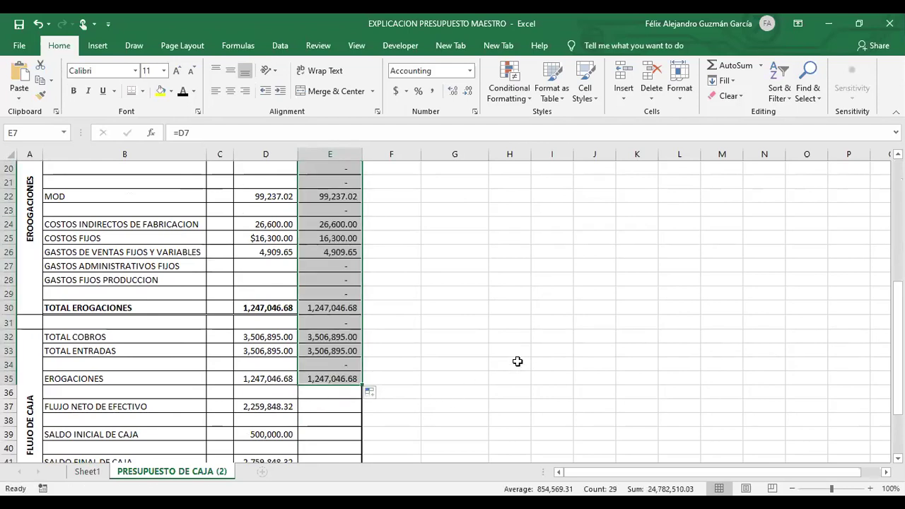
scroll(509, 353, down, 2)
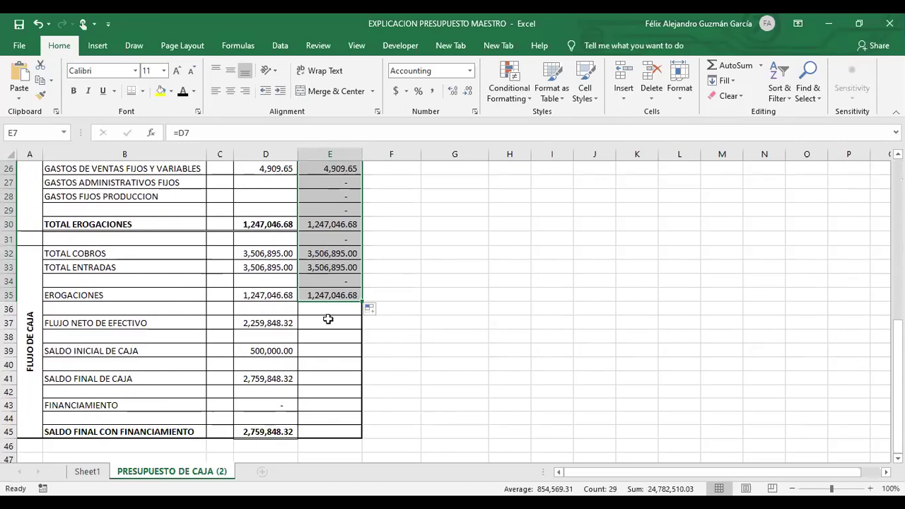
click(324, 380)
click(414, 347)
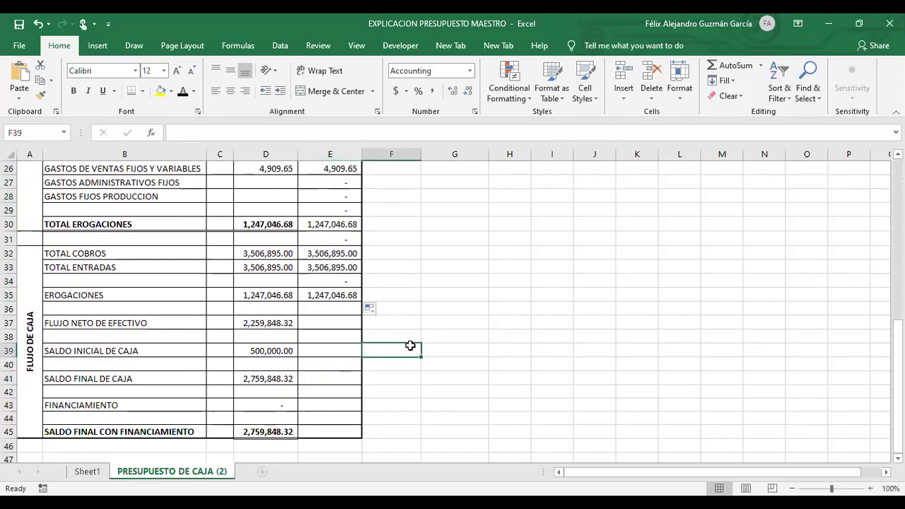
Insert a column between ENERO and TOTALES and head it FEBRERO in E5.
scroll(386, 361, up, 1)
scroll(372, 349, up, 4)
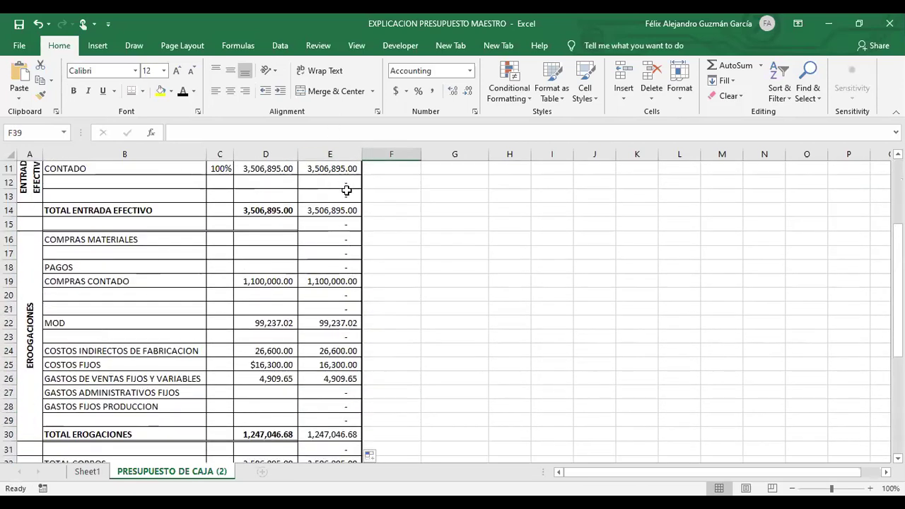
scroll(347, 188, up, 3)
click(330, 153)
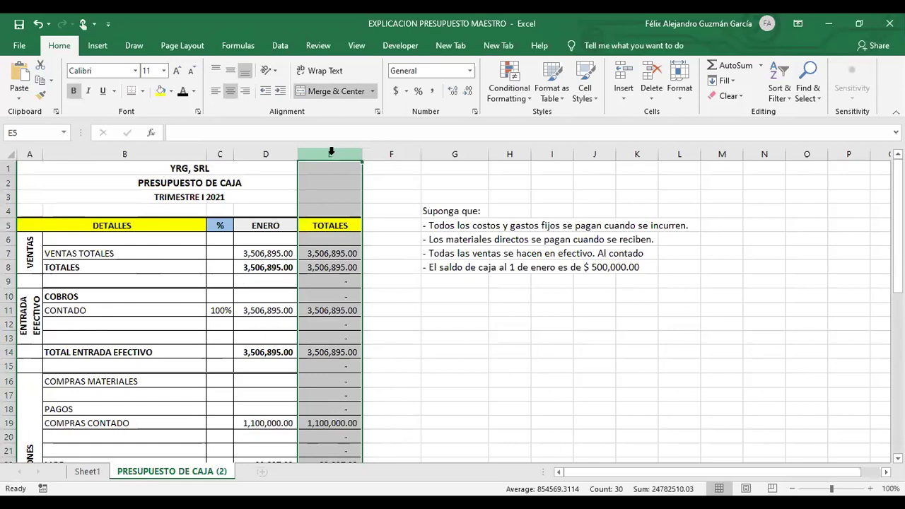
key(ctrl+plus)
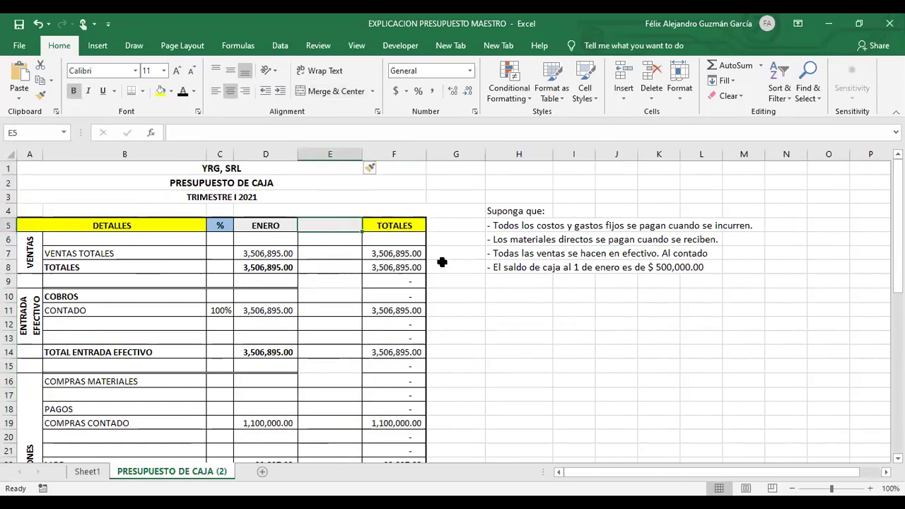
text(FEBRERO)
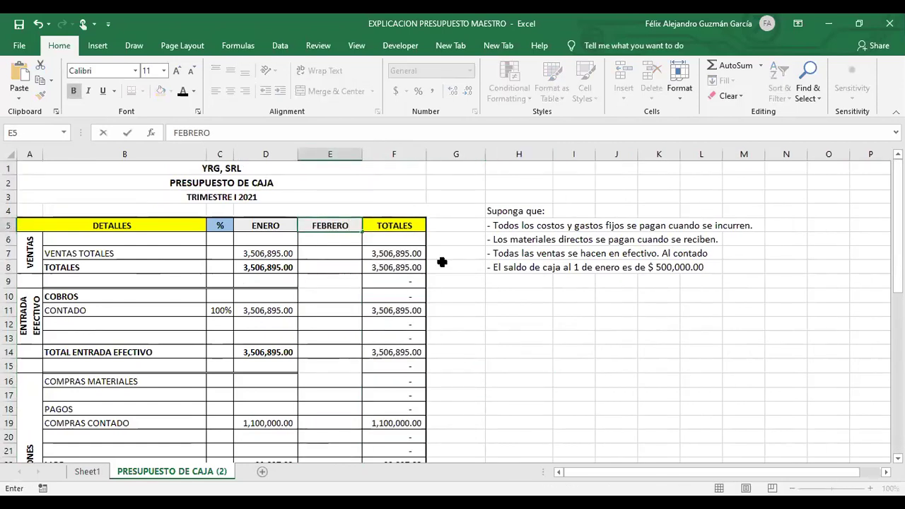
click(387, 345)
Go through the FEBRERO column row by row from VENTAS TOTALES in E7, ending at the SALDO INICIAL DE CAJA cell E39.
click(339, 253)
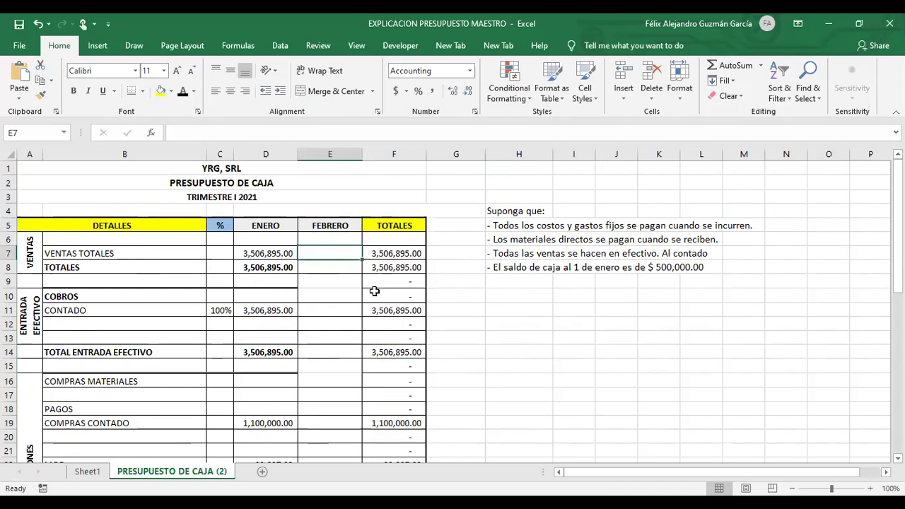
key(Down)
key(Down)
key(Down)
key(Down)
key(Down)
key(Down)
key(Down)
key(Down)
key(Down)
key(Down)
key(Down)
key(Down)
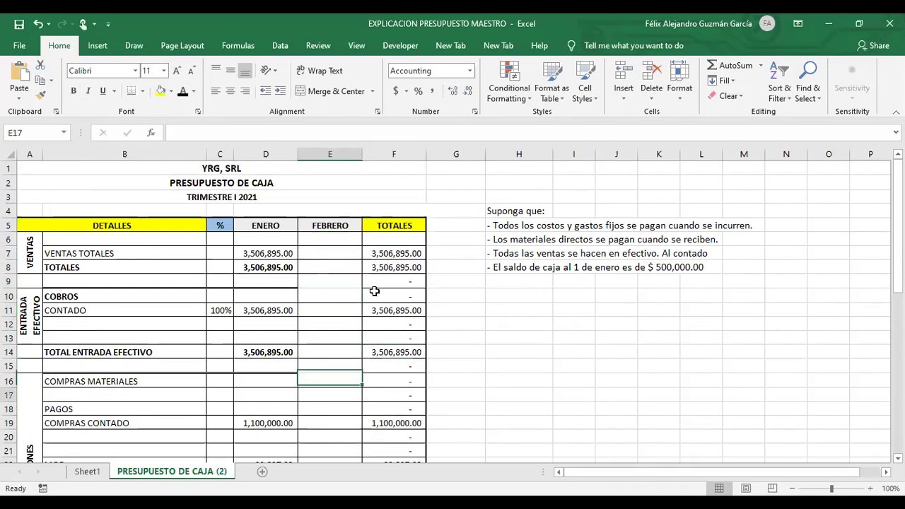
key(Down)
key(Down)
key(Down)
key(Down)
key(Down)
key(Down)
key(Down)
key(Down)
key(Down)
key(Down)
key(Down)
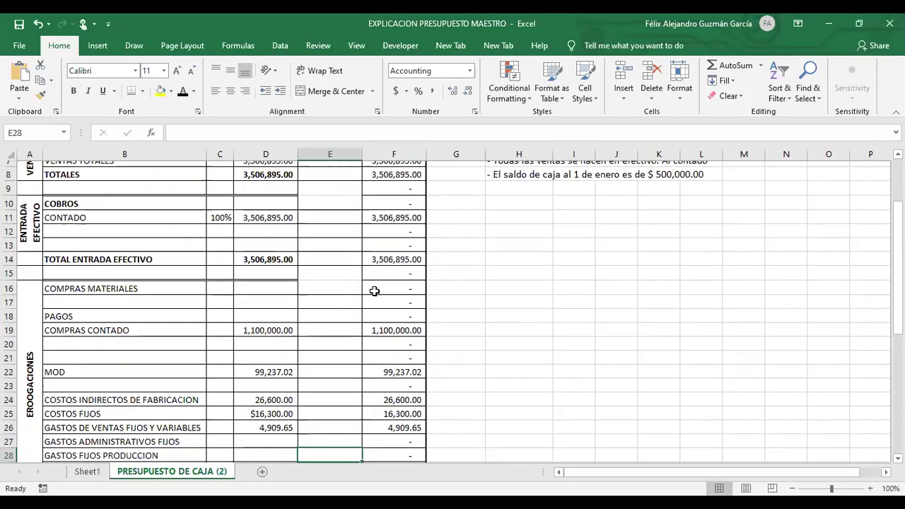
key(Down)
key(Down)
key(Down)
key(Down)
key(Down)
key(Down)
key(Down)
key(Down)
key(Down)
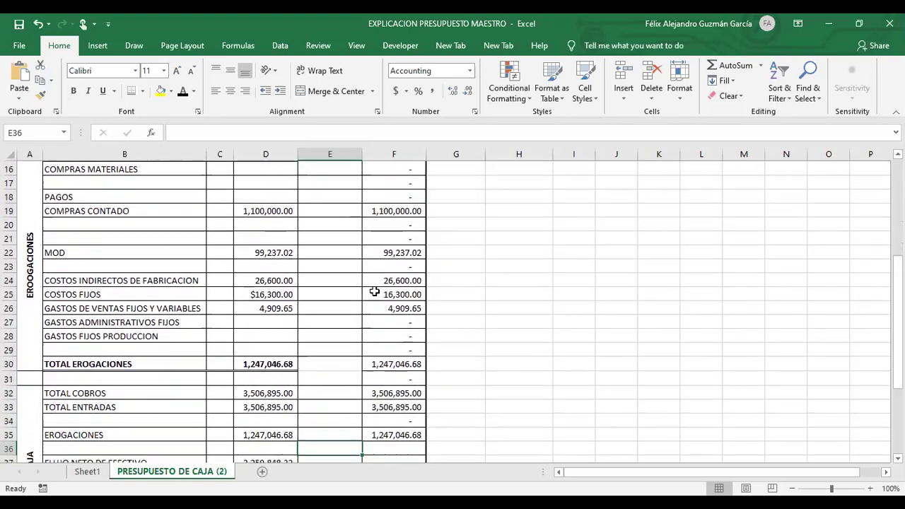
key(Down)
key(Down)
key(Down)
key(Up)
key(Up)
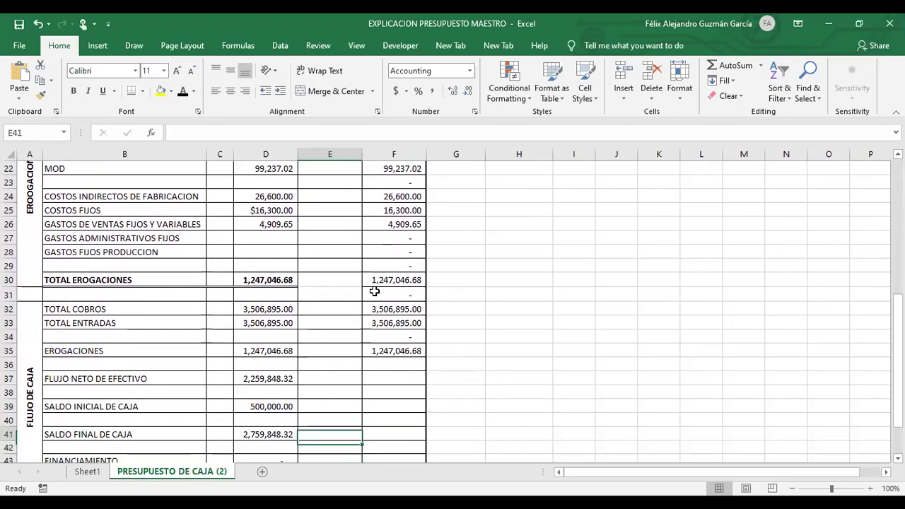
key(Up)
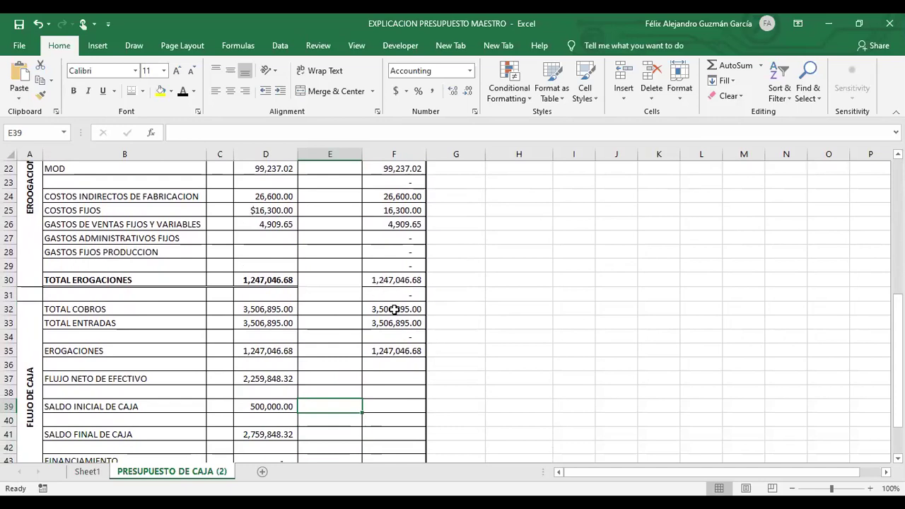
Link the FEBRERO SALDO INICIAL DE CAJA in E39 to ENERO's SALDO FINAL DE CAJA with =D41, and check the formula.
scroll(441, 349, down, 1)
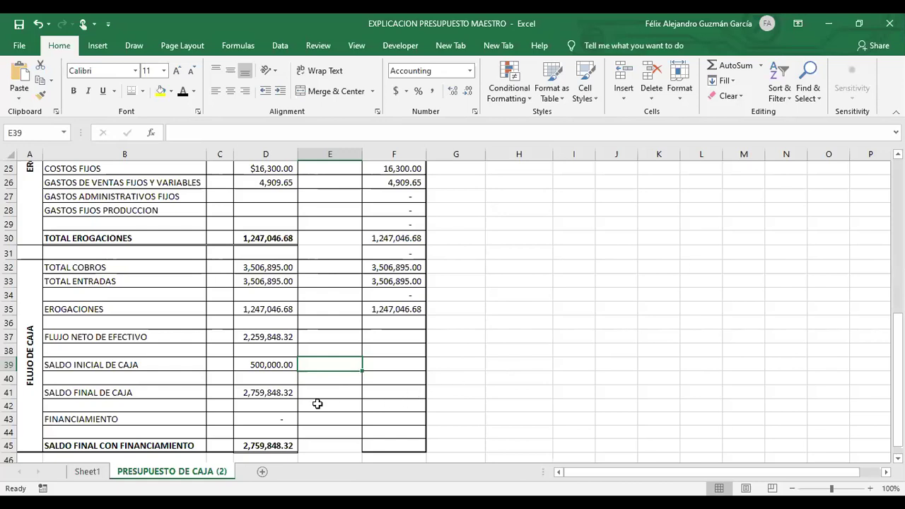
scroll(357, 243, up, 8)
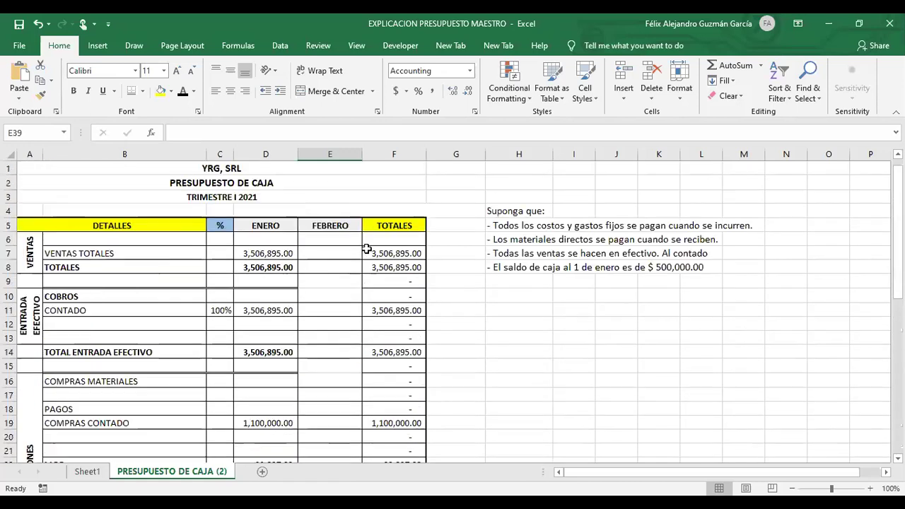
scroll(382, 282, down, 12)
scroll(394, 323, up, 1)
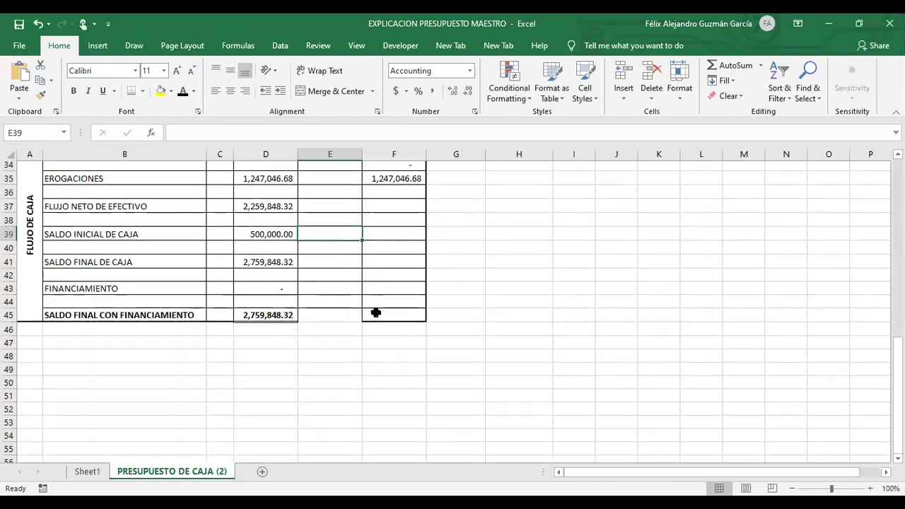
text(=)
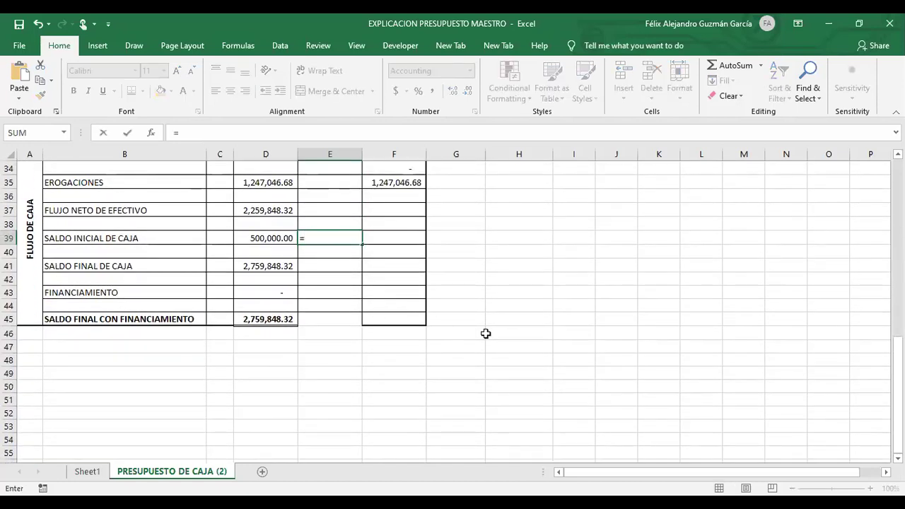
click(245, 267)
key(Return)
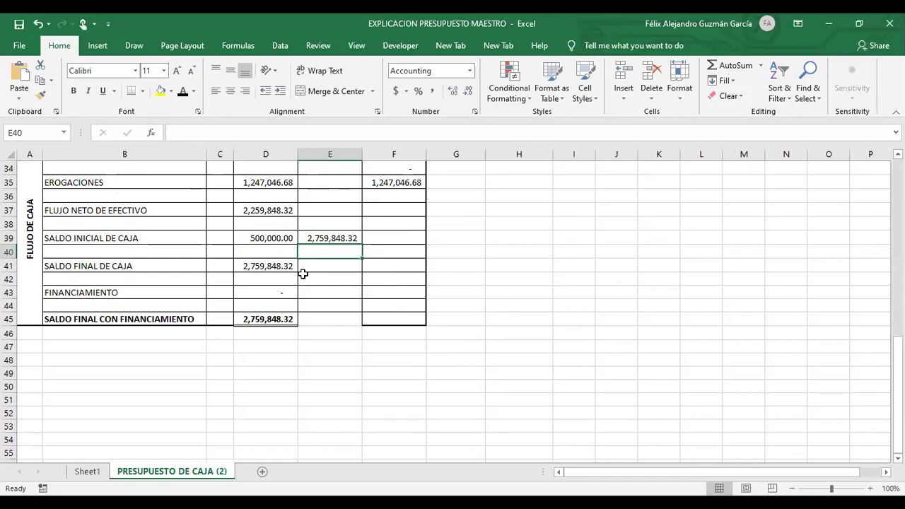
click(318, 238)
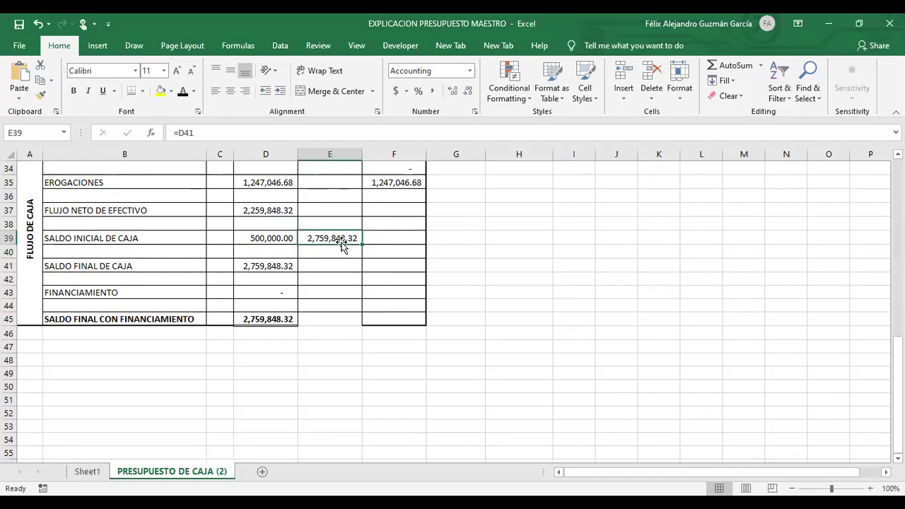
click(319, 265)
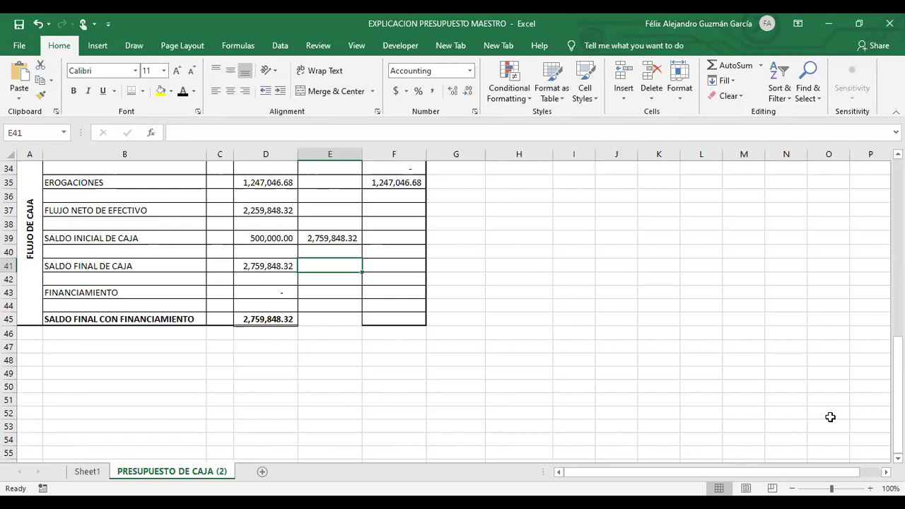
click(737, 360)
scroll(684, 361, up, 5)
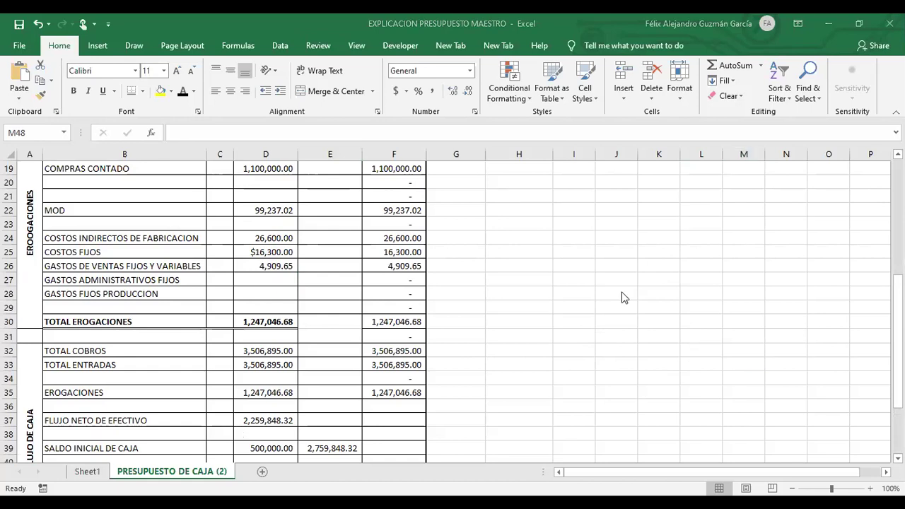
scroll(629, 300, up, 1)
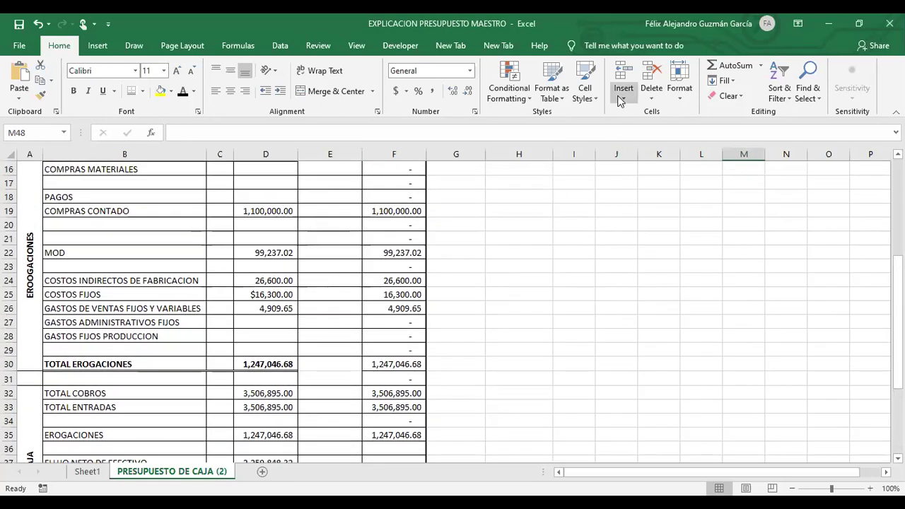